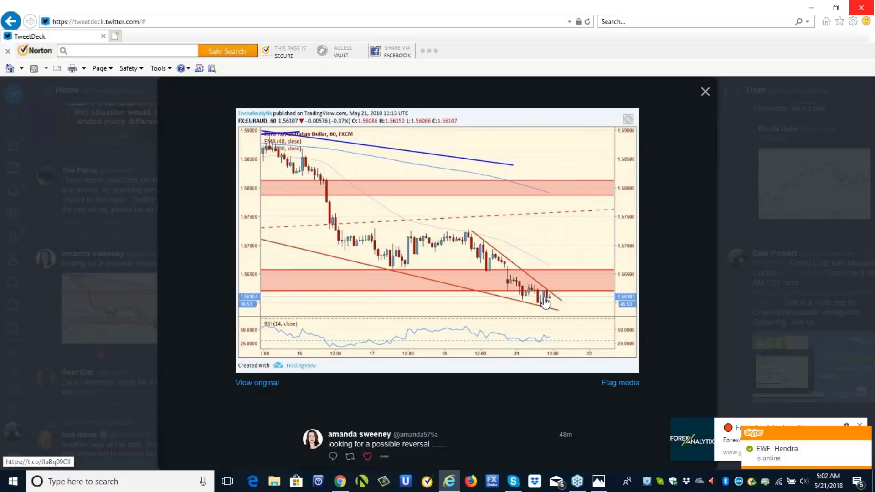
Bring the TradingView DXY 60-minute chart window in Chrome to the front
left_click(341, 482)
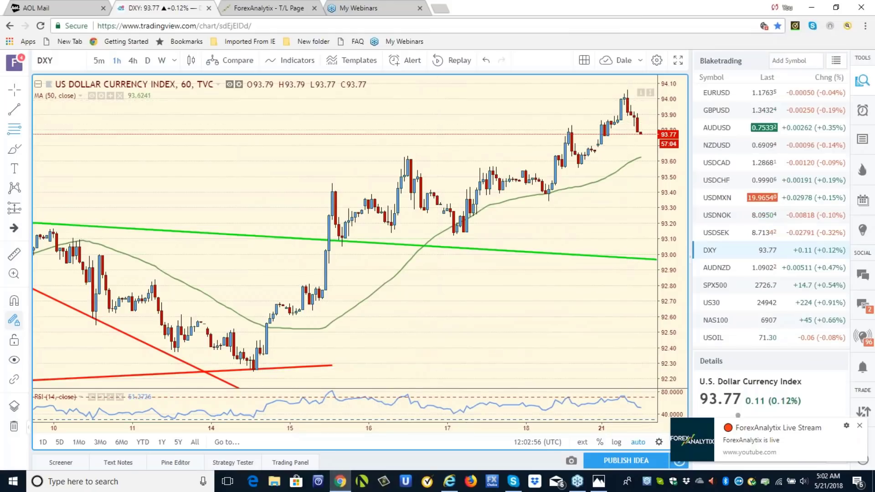
left_click(131, 61)
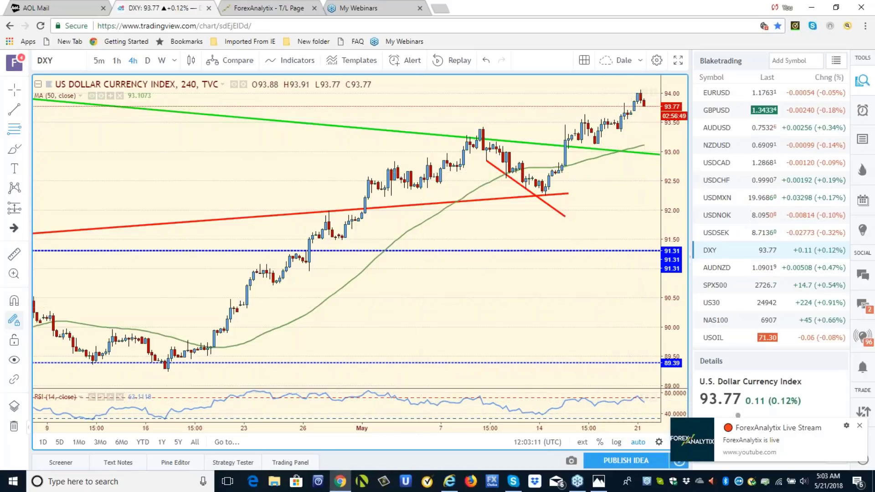
left_click(116, 61)
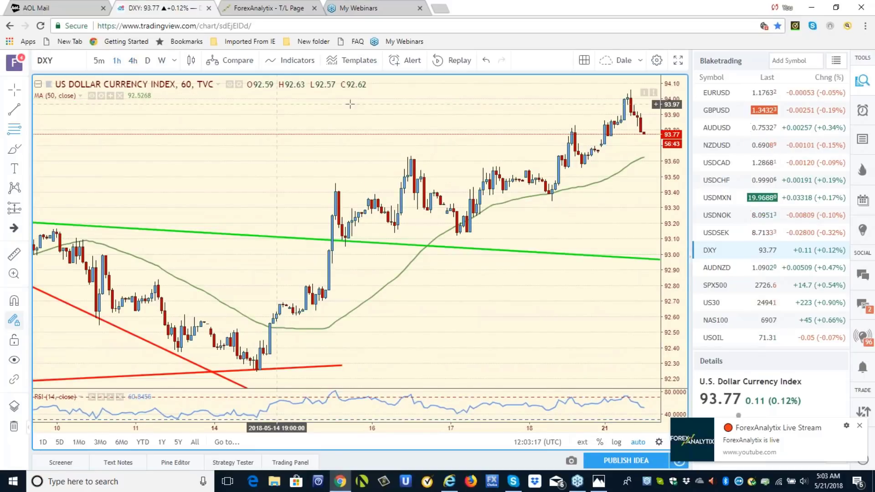
left_click(162, 62)
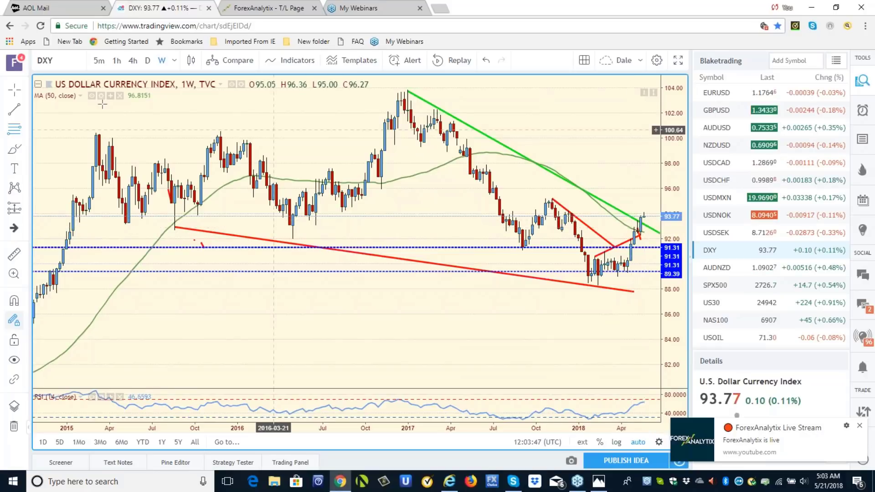
left_click(132, 60)
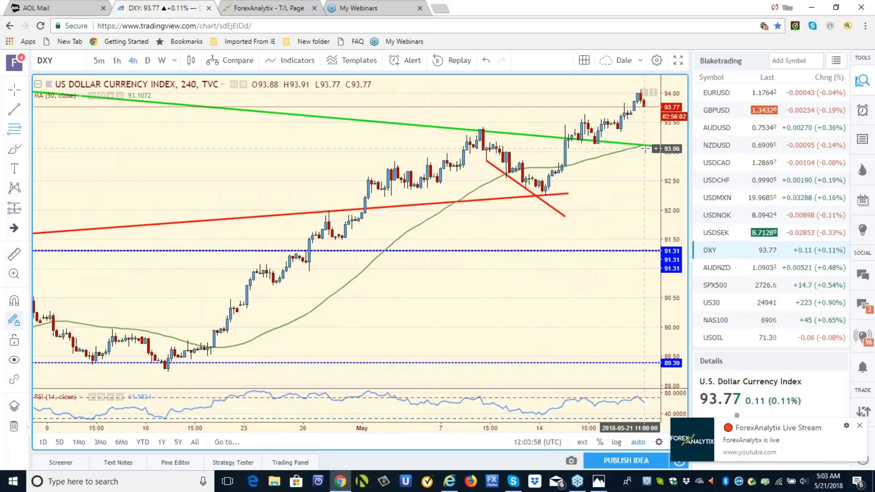
left_click(119, 61)
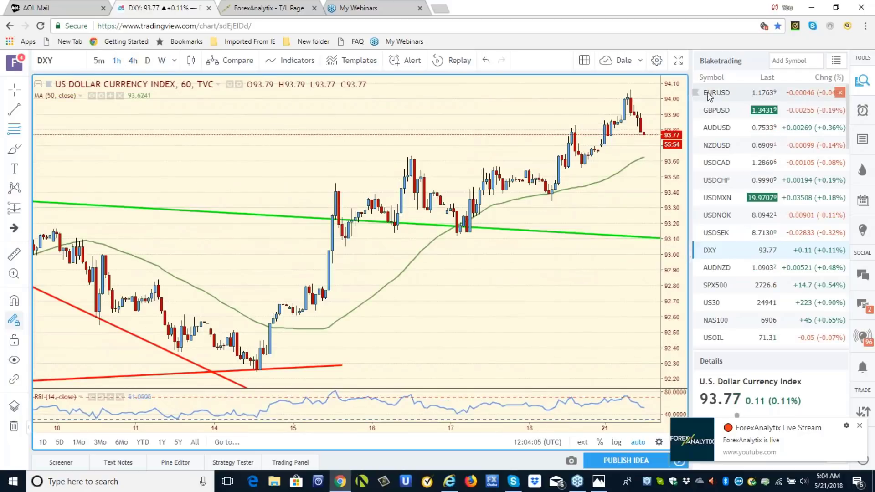
Review EURUSD on daily and 4-hour candles, then open the AUDUSD chart
left_click(709, 95)
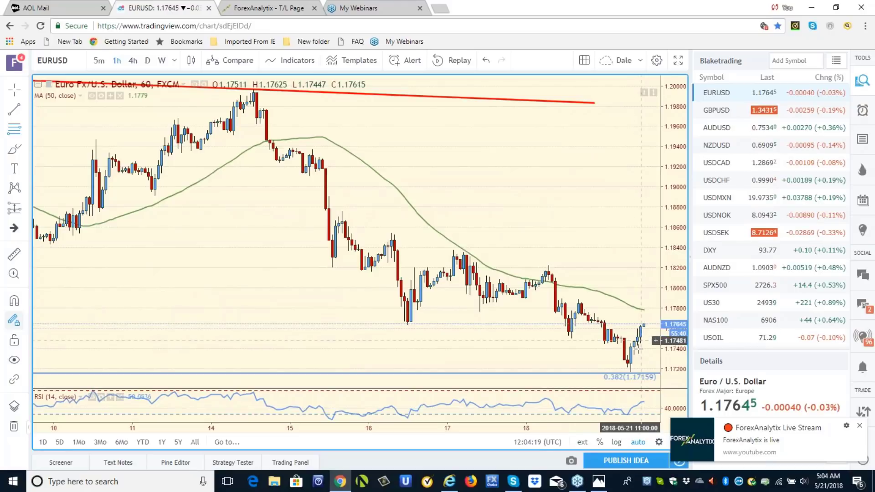
left_click(148, 61)
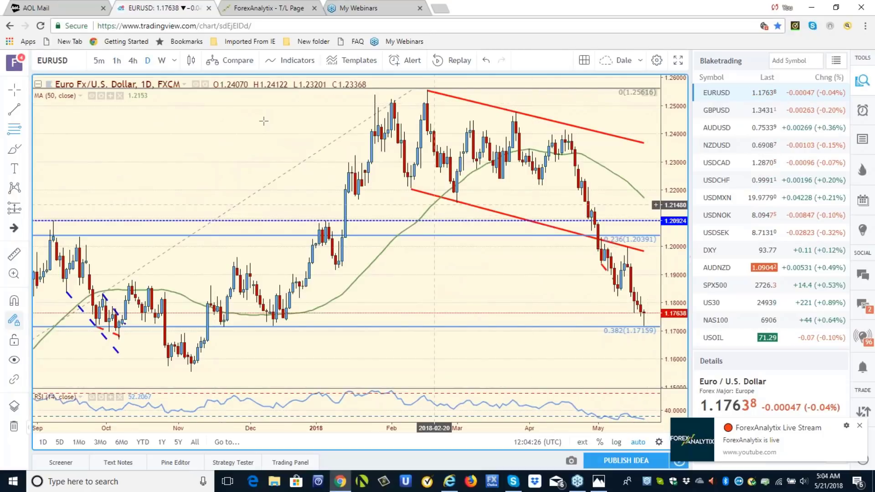
left_click(135, 65)
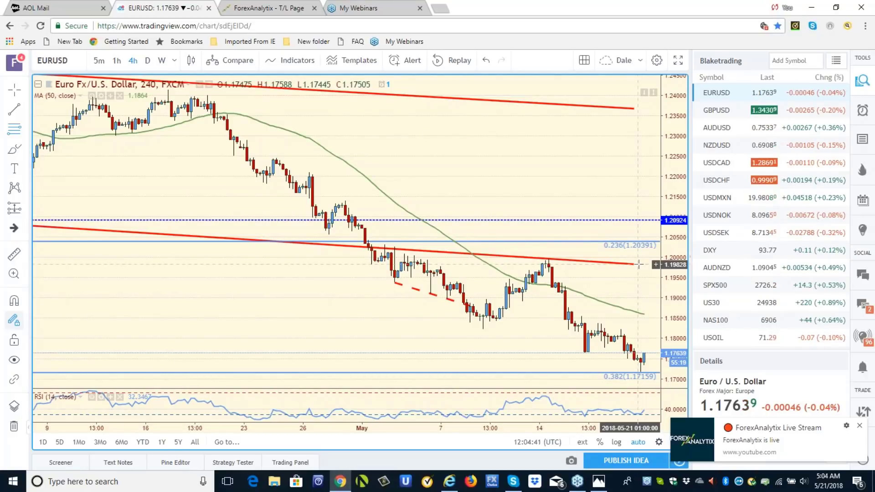
left_click(726, 132)
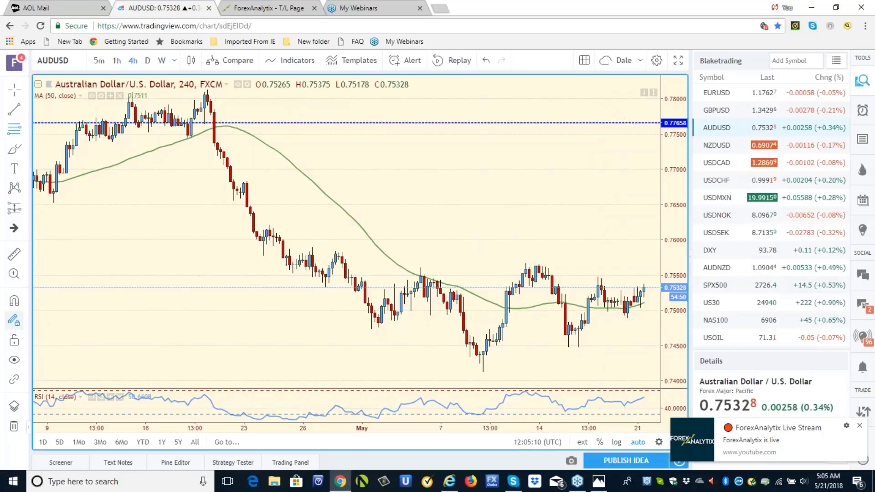
Look at the SPX500 chart, then open the US10Y yield chart on 4-hour candles
left_click(716, 286)
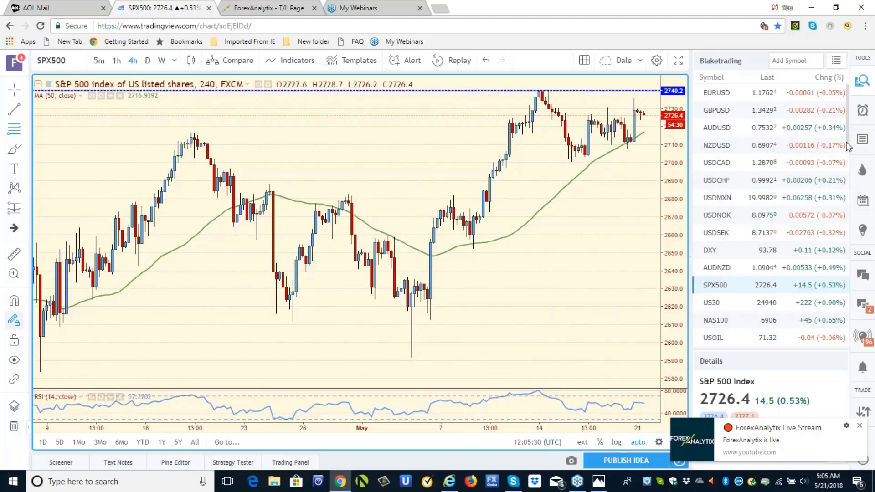
scroll(846, 144, "down", 1)
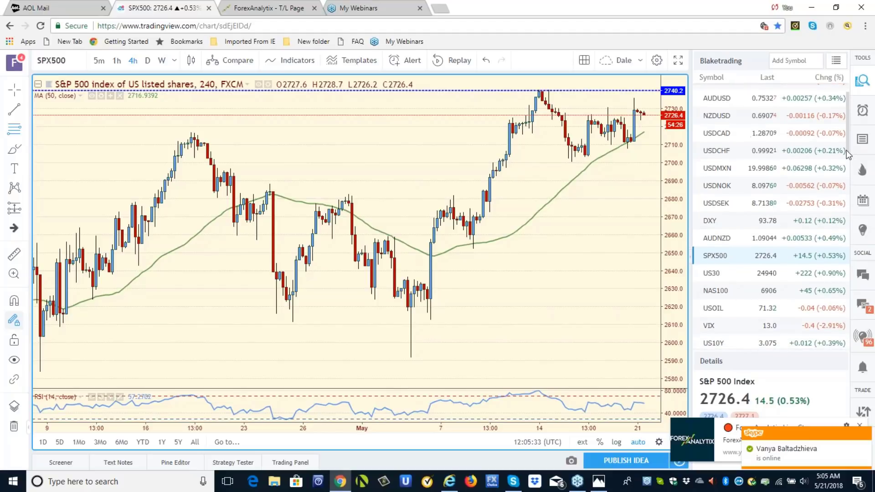
scroll(846, 151, "down", 1)
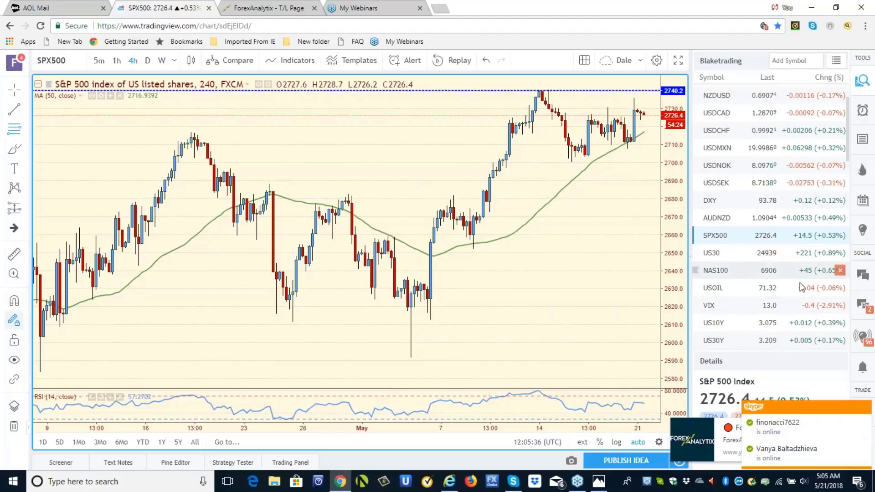
mouse_move(717, 327)
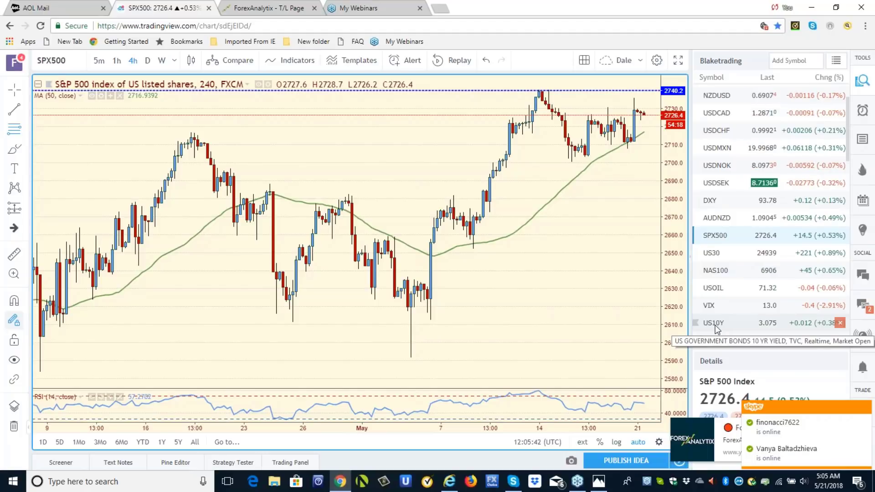
left_click(716, 324)
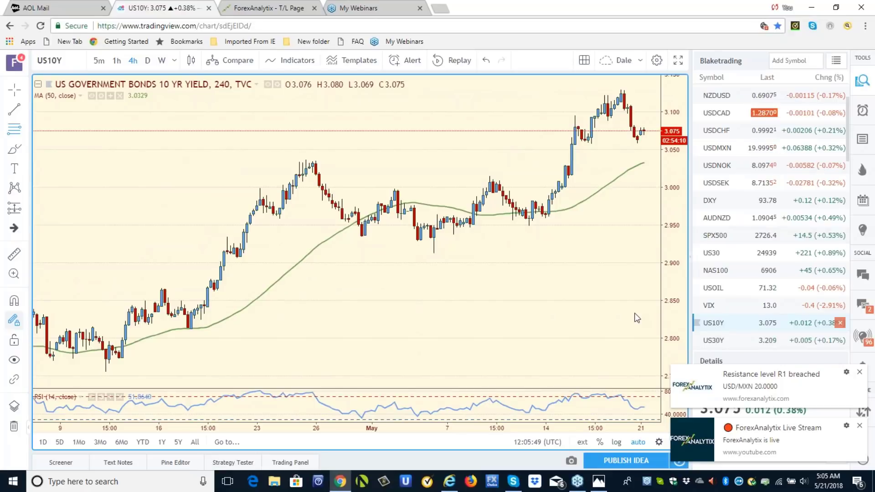
Switch the US10Y yield chart from 4-hour to 1-hour candles
left_click(117, 61)
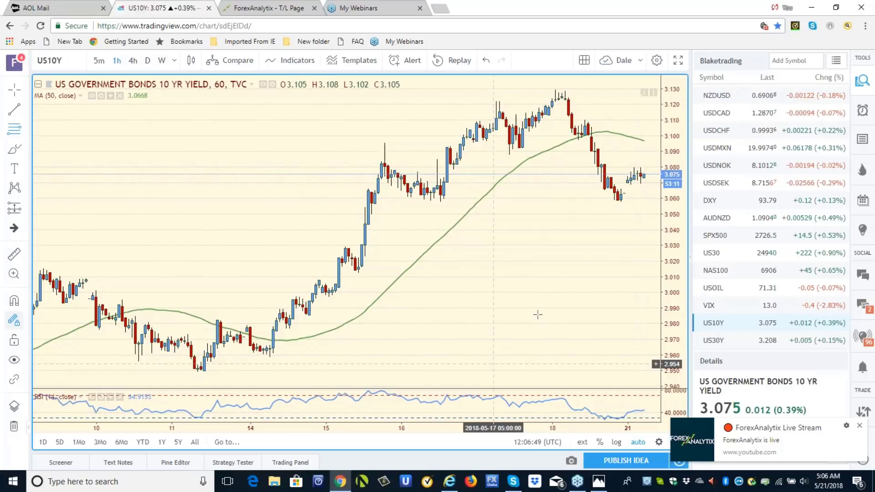
Check SPX500 on 4-hour candles, then return to the US10Y yield chart
left_click(723, 243)
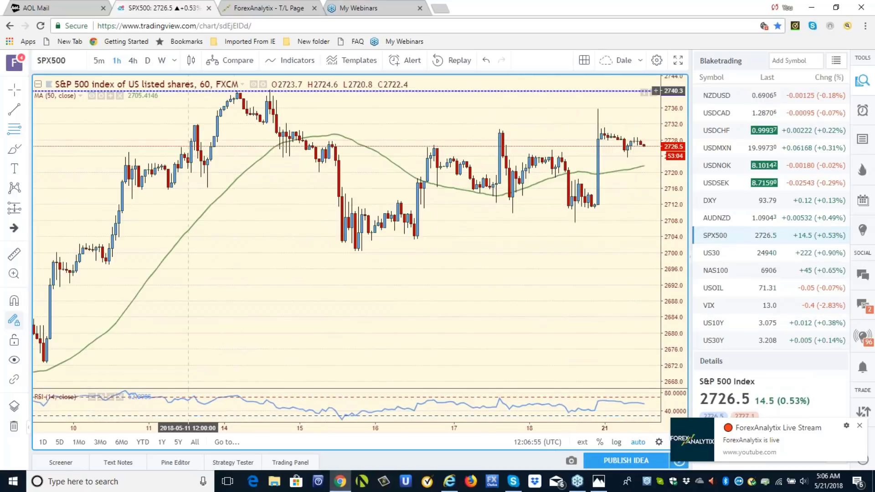
left_click(133, 60)
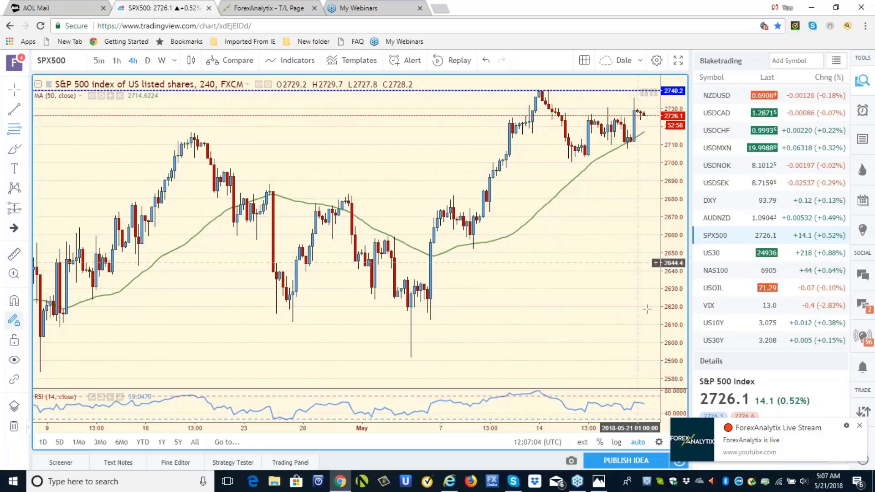
left_click(711, 323)
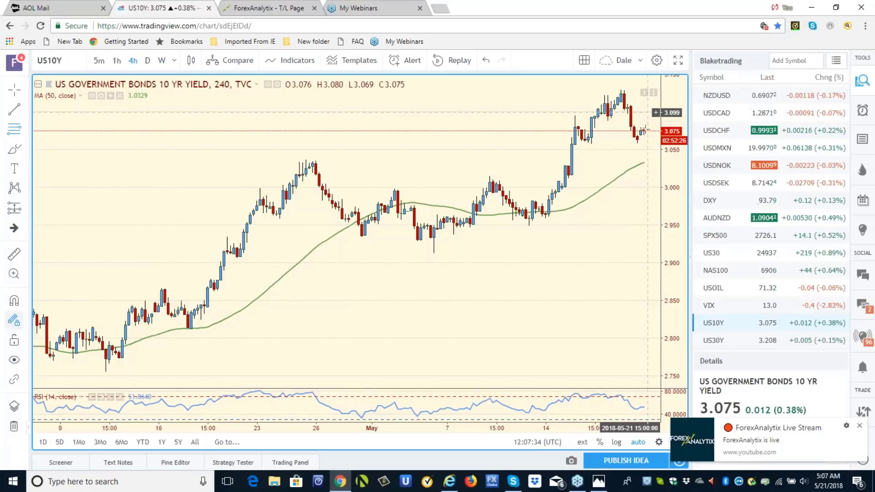
Glance at the US30Y yield chart, then open the USDJPY 4-hour chart
left_click(714, 342)
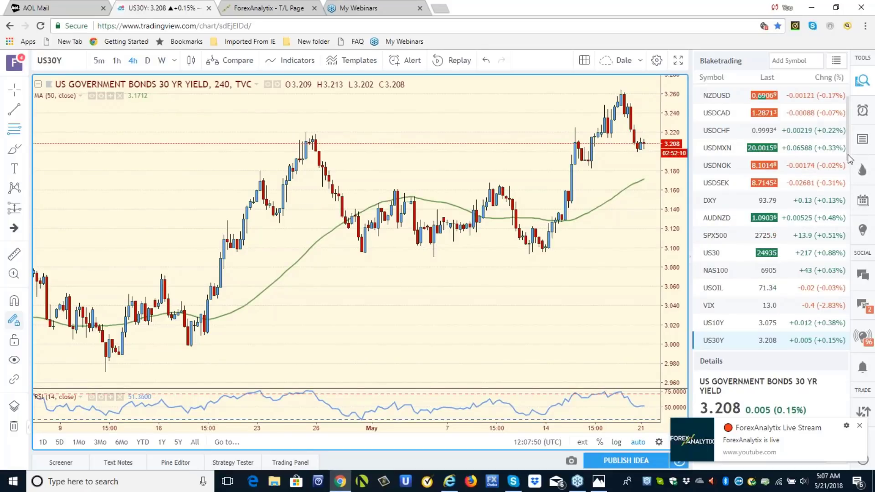
scroll(849, 160, "down", 3)
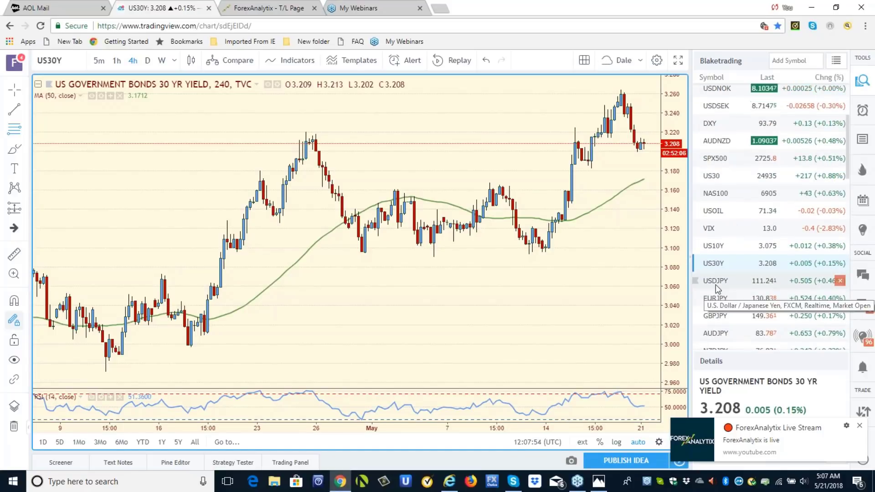
left_click(717, 282)
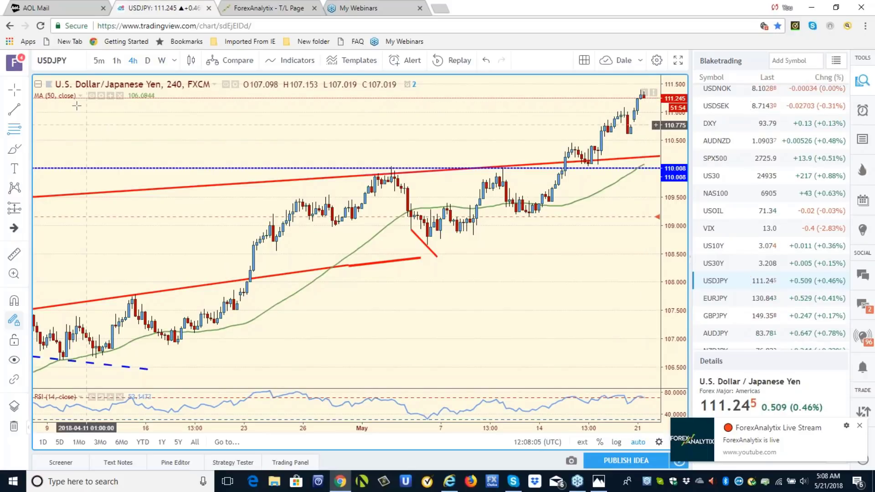
View USDJPY on daily candles, check silver (XAGUSD), then open the XAUUSD gold chart
left_click(147, 62)
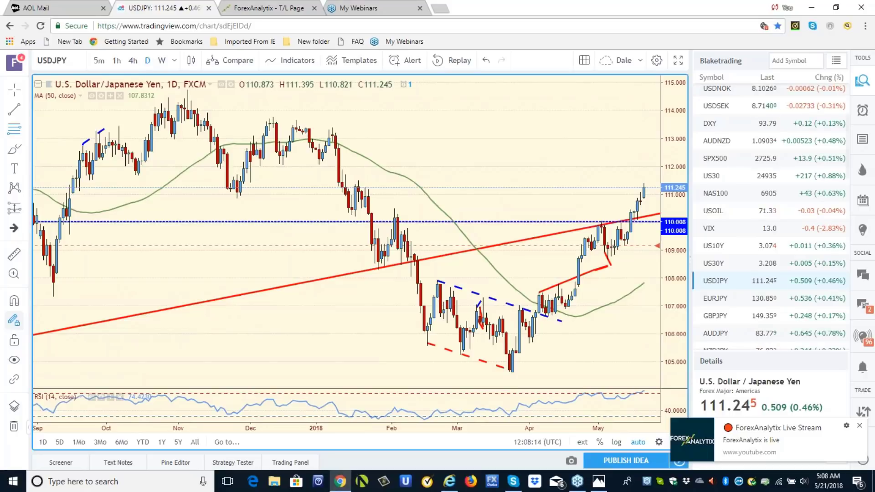
scroll(849, 182, "down", 1)
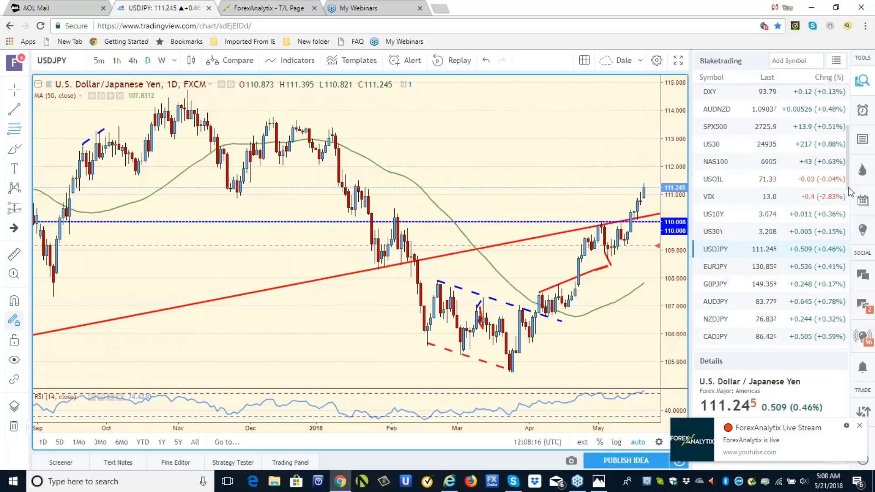
scroll(847, 192, "down", 2)
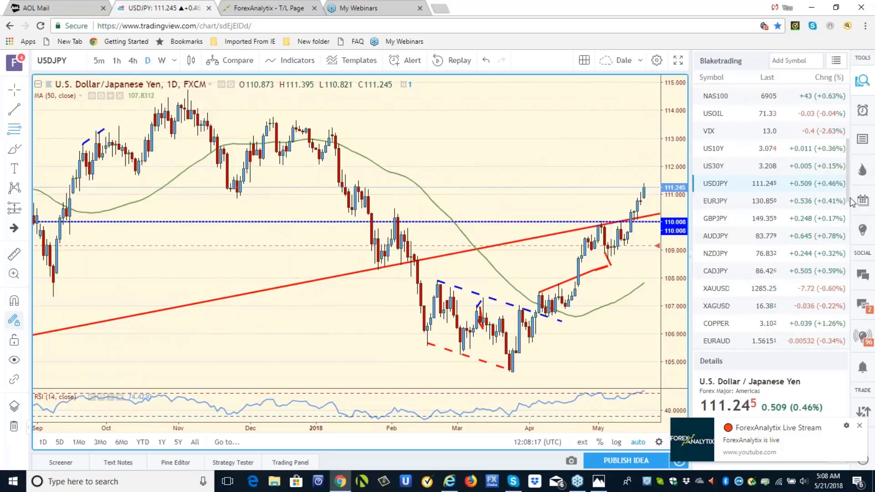
left_click(718, 306)
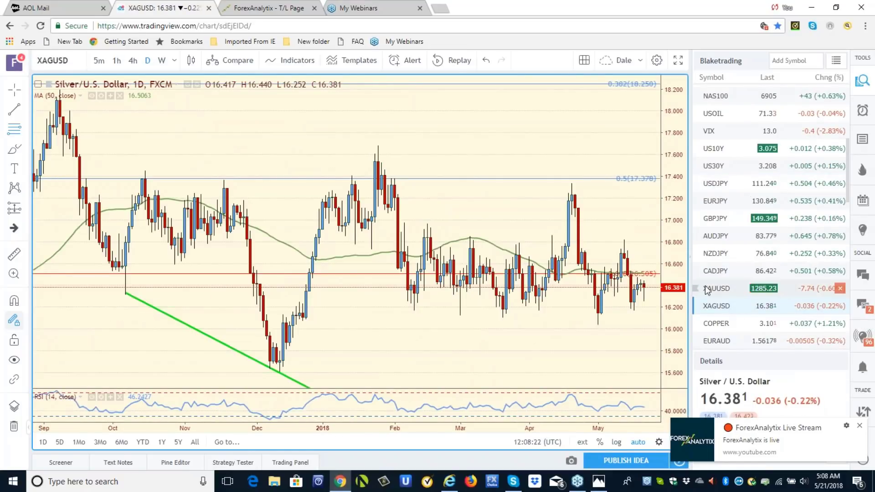
left_click(707, 289)
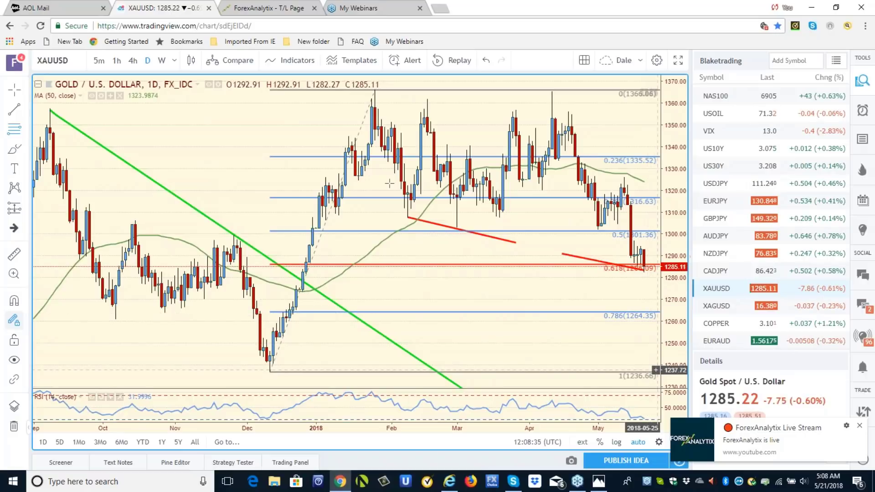
Put the XAUUSD gold chart on weekly candles to review its Fibonacci levels, trendlines and MA(50)
left_click(162, 62)
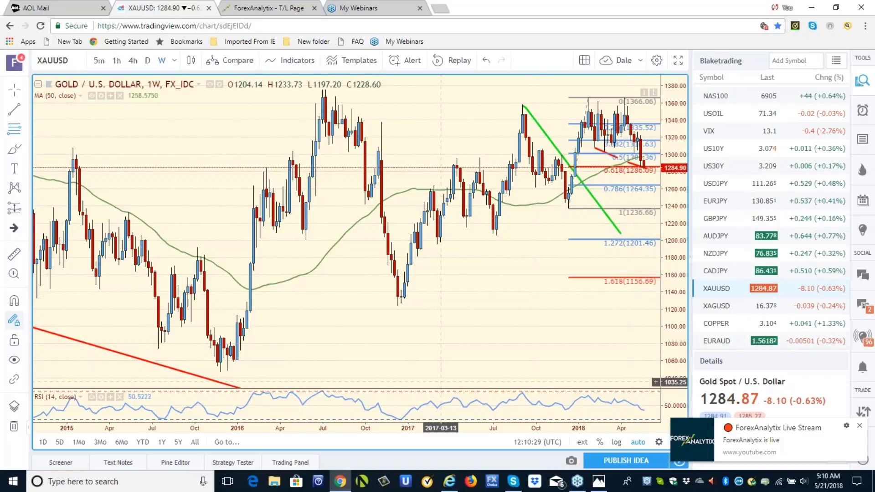
mouse_move(448, 487)
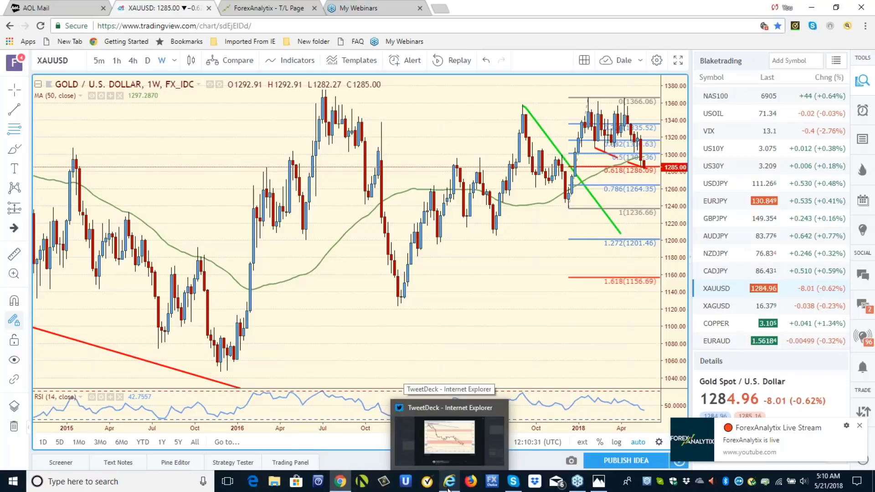
Switch to TweetDeck, close the enlarged chart image and scroll up the Notifications column
left_click(449, 487)
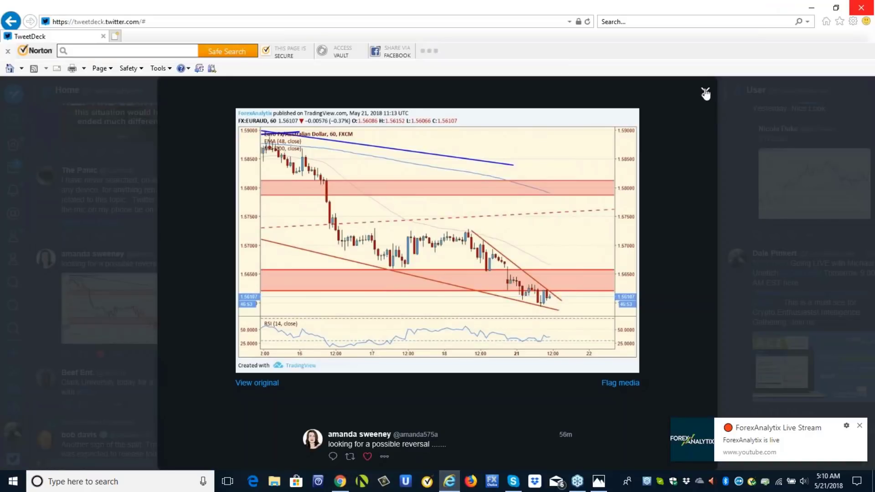
left_click(706, 93)
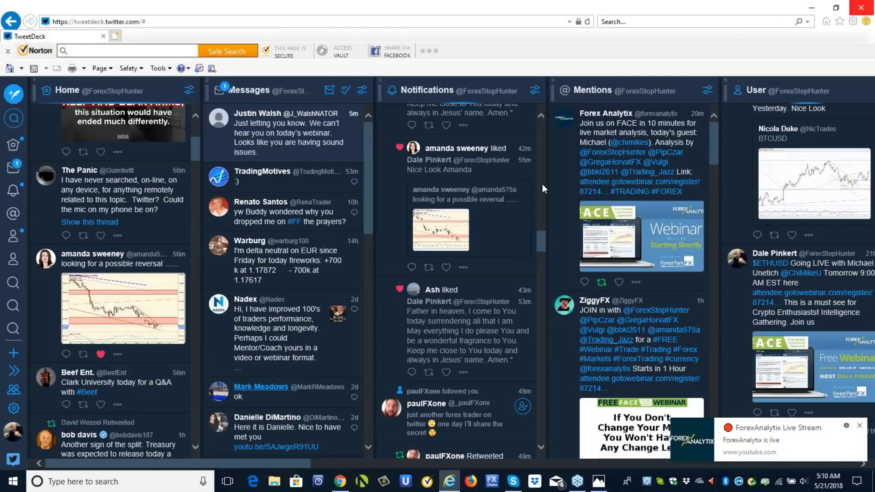
scroll(540, 241, "up", 5)
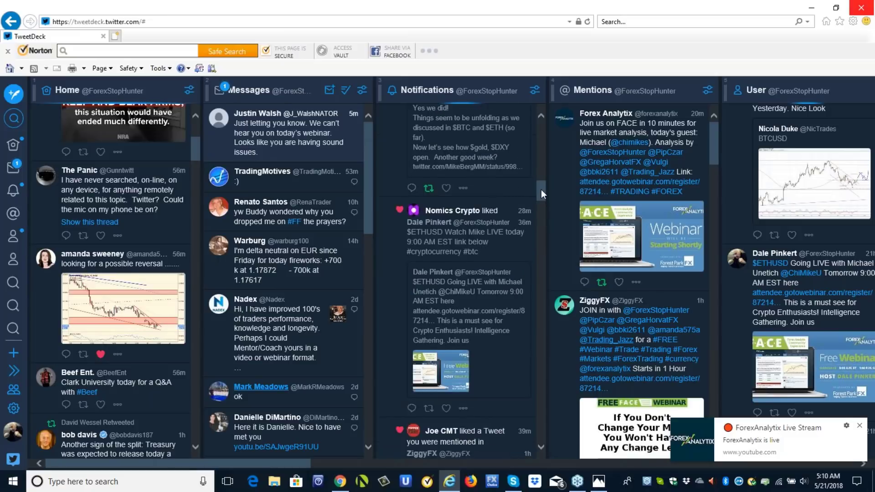
scroll(540, 190, "up", 2)
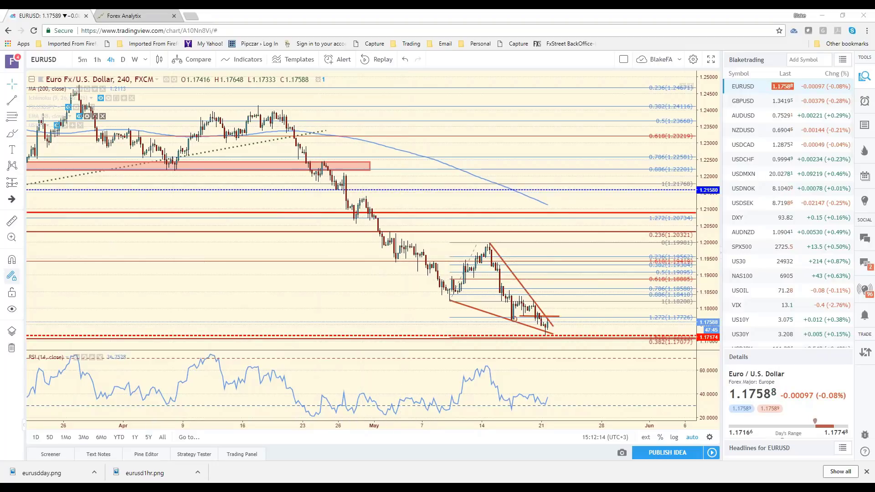
Move EURUSD to 1-hour, then daily candles, zooming in and out on the falling wedge
left_click(97, 60)
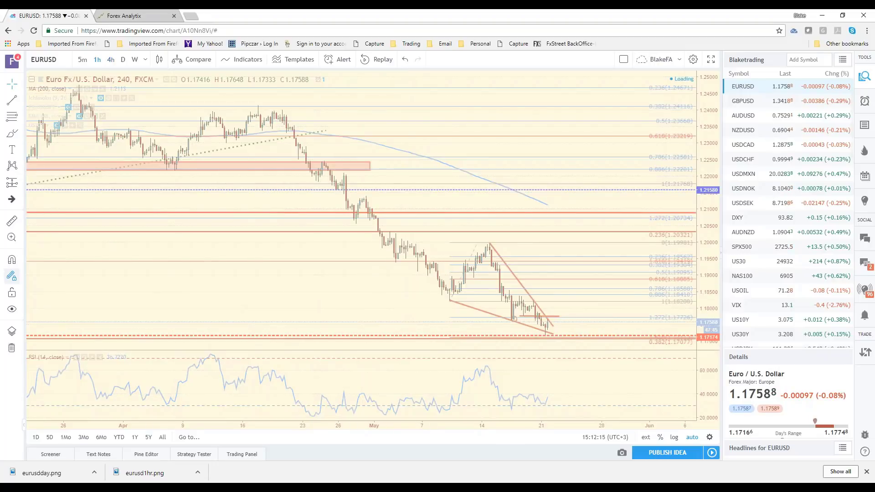
scroll(611, 311, "down", 3)
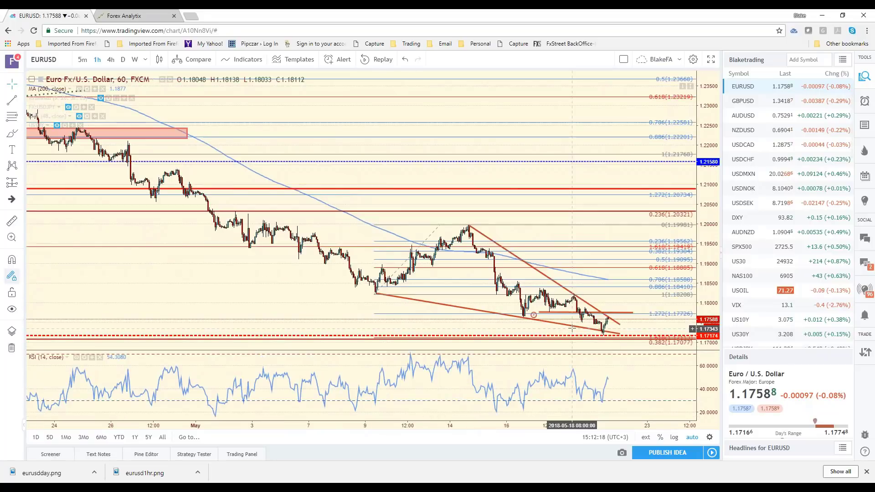
left_click(123, 59)
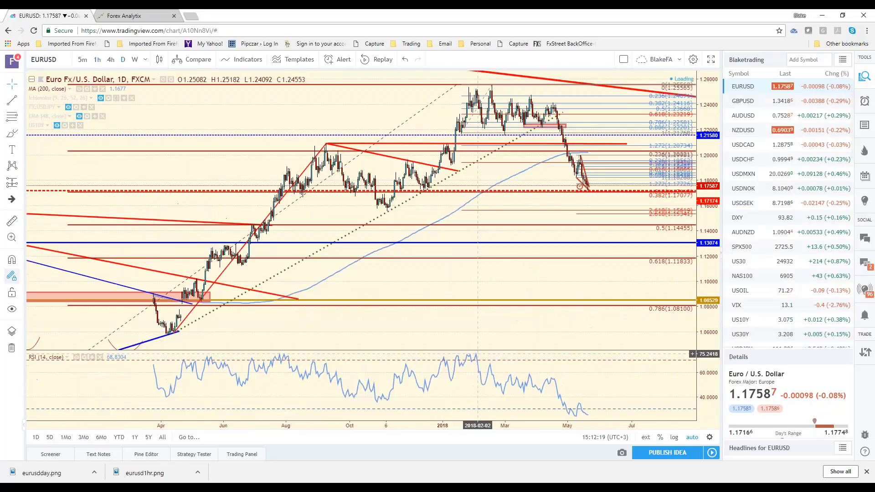
scroll(478, 354, "down", 3)
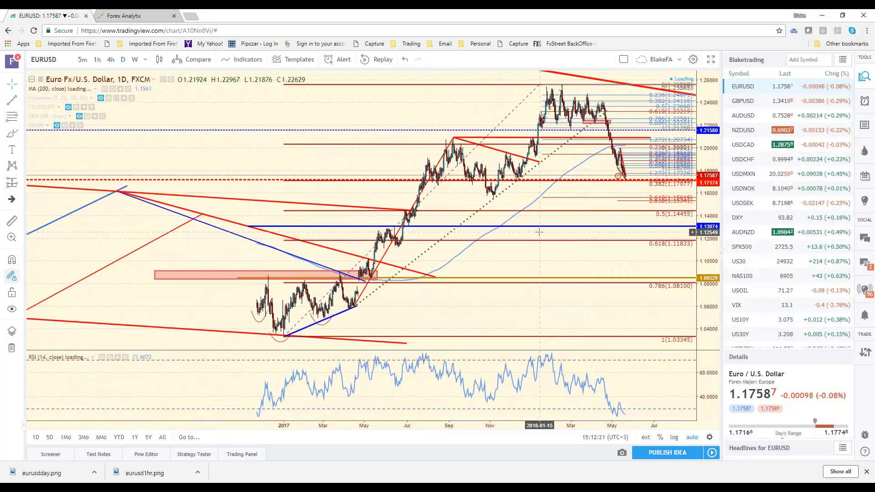
scroll(624, 180, "up", 2)
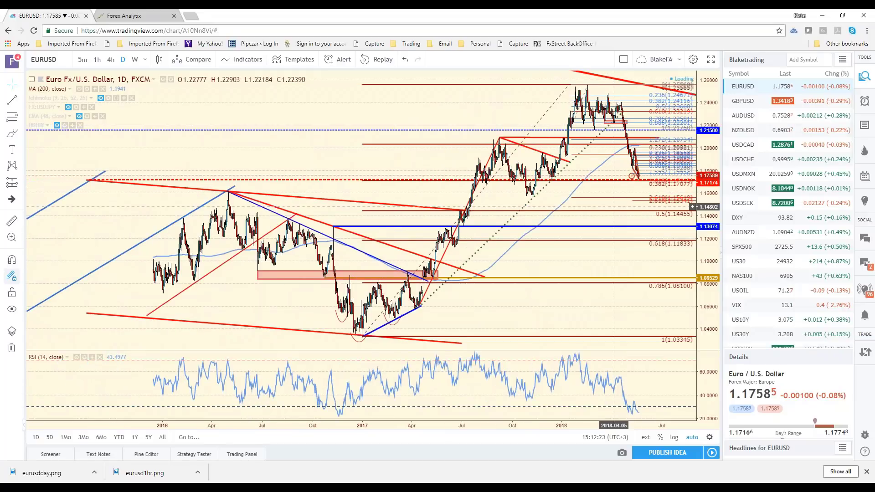
scroll(614, 206, "down", 1)
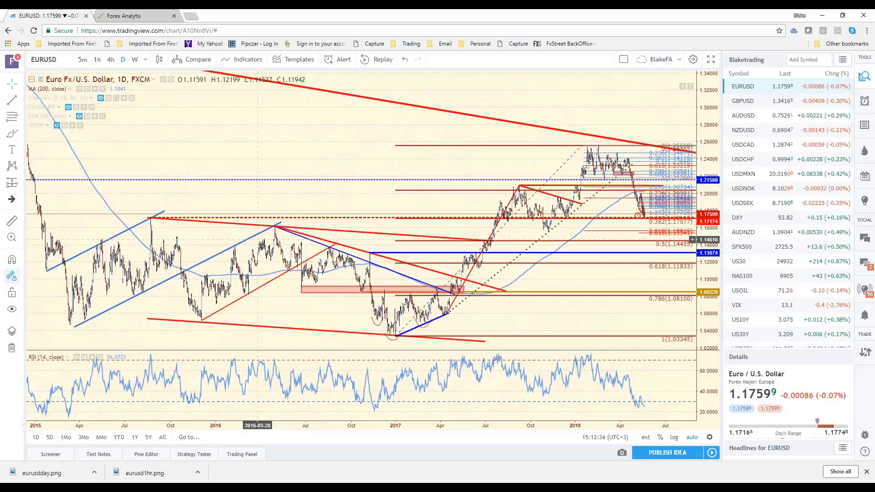
scroll(527, 275, "up", 3)
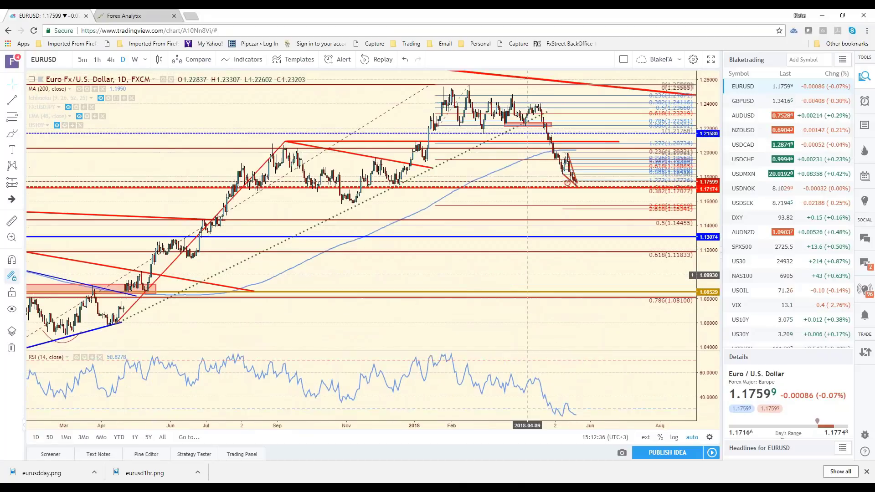
scroll(527, 276, "up", 3)
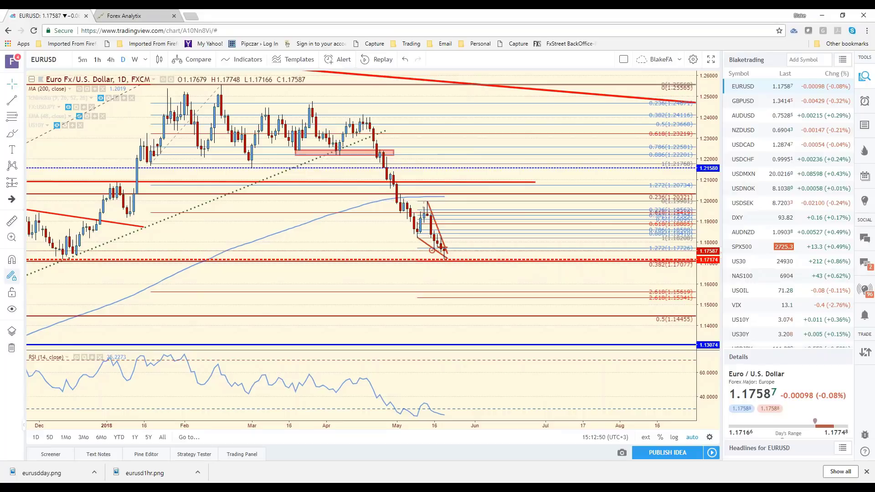
type("60")
key("Return")
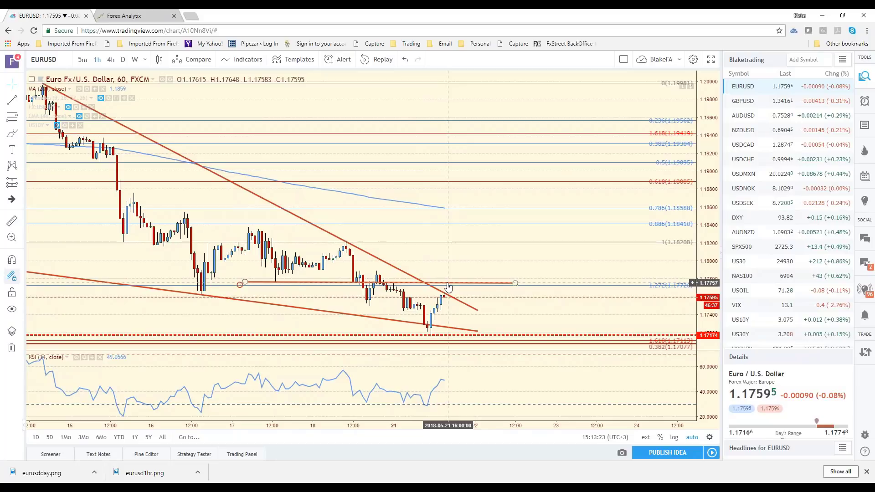
scroll(438, 319, "down", 3)
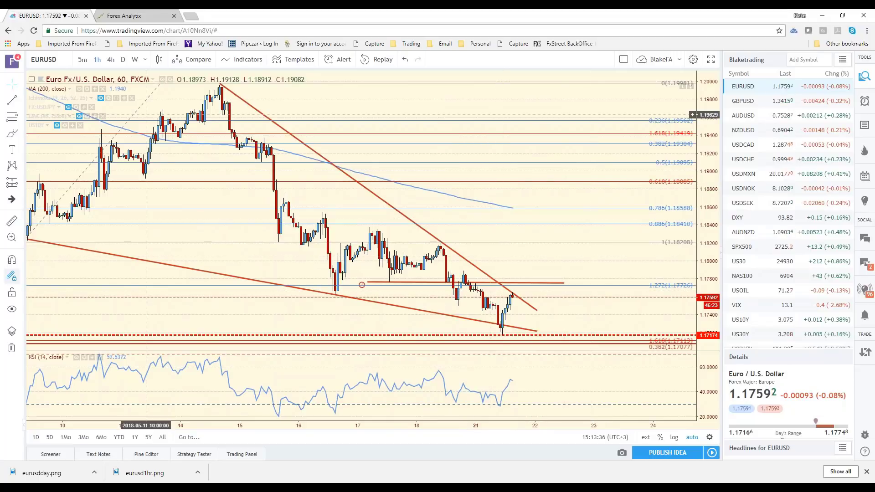
key("d")
key("Return")
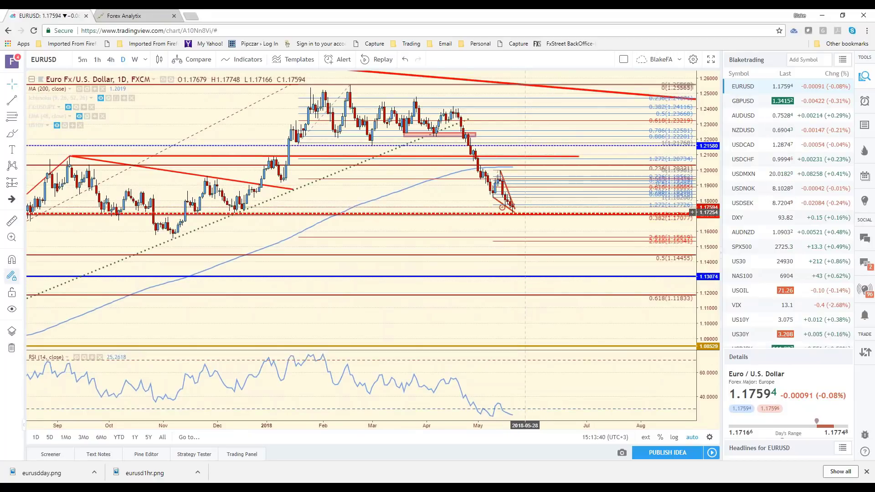
scroll(511, 227, "down", 2)
scroll(511, 226, "up", 2)
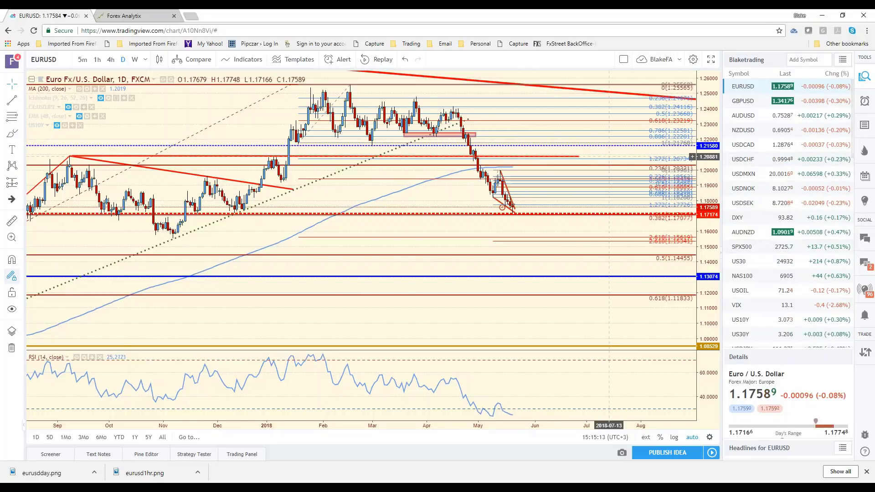
scroll(489, 260, "down", 3)
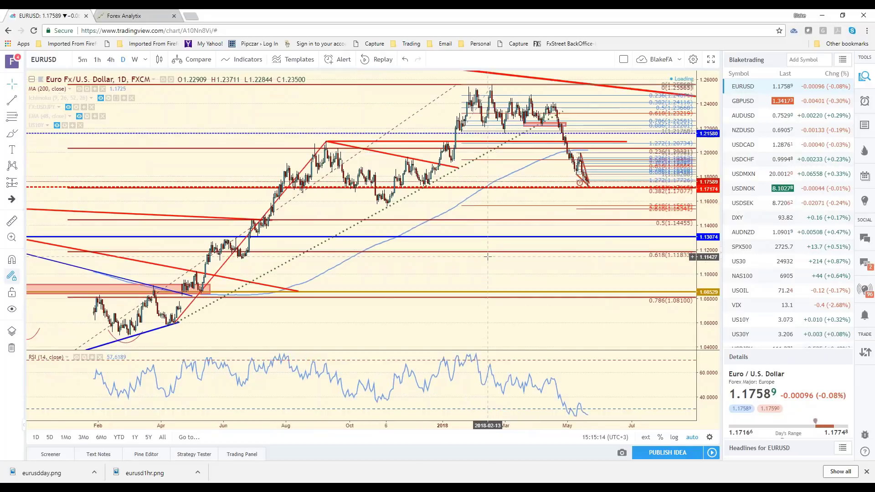
scroll(578, 209, "down", 2)
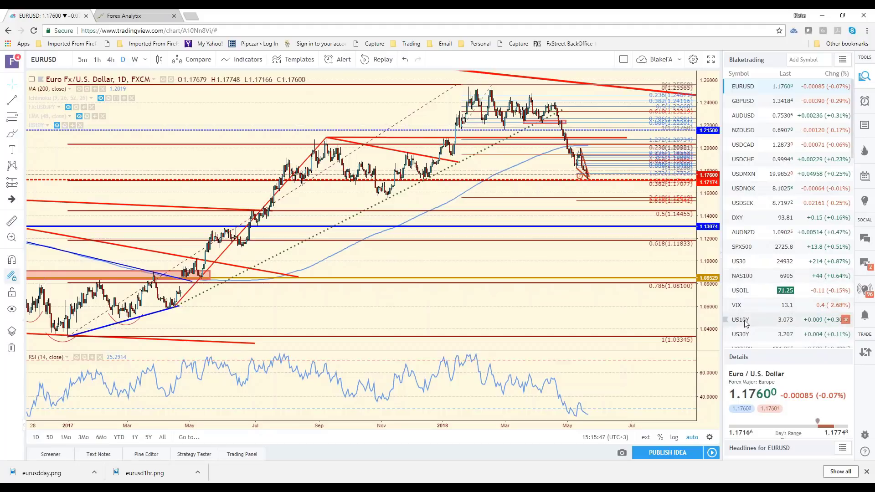
Pass through USDJPY and load the daily US10Y yield chart with its rising channel
left_click(751, 345)
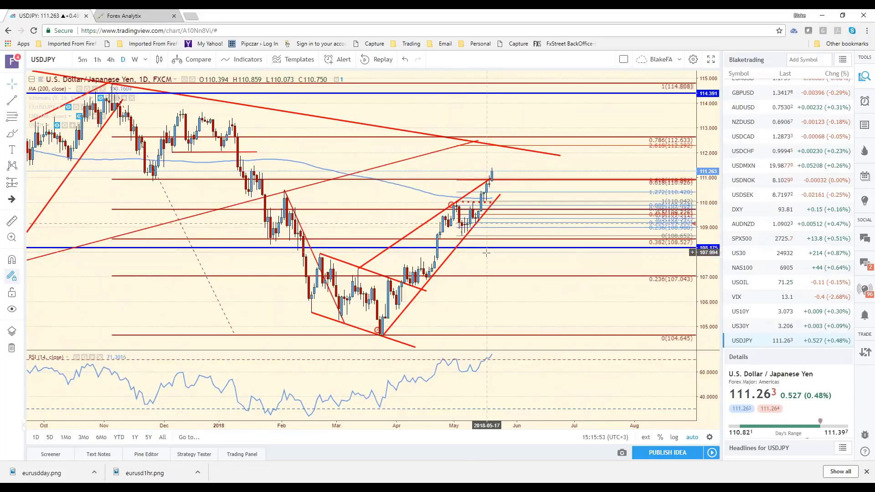
left_click(751, 315)
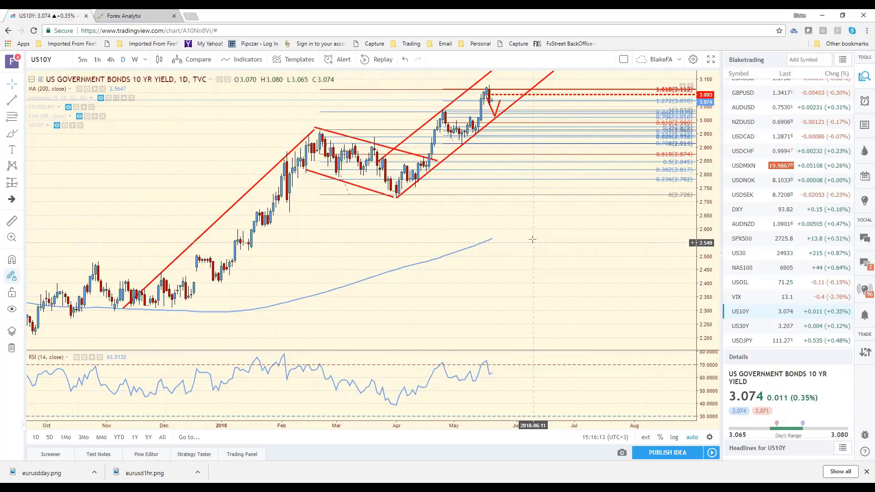
Put the US10Y chart on 1-hour candles, then scroll the watchlist down to ZN1!
left_click(110, 60)
left_click(97, 59)
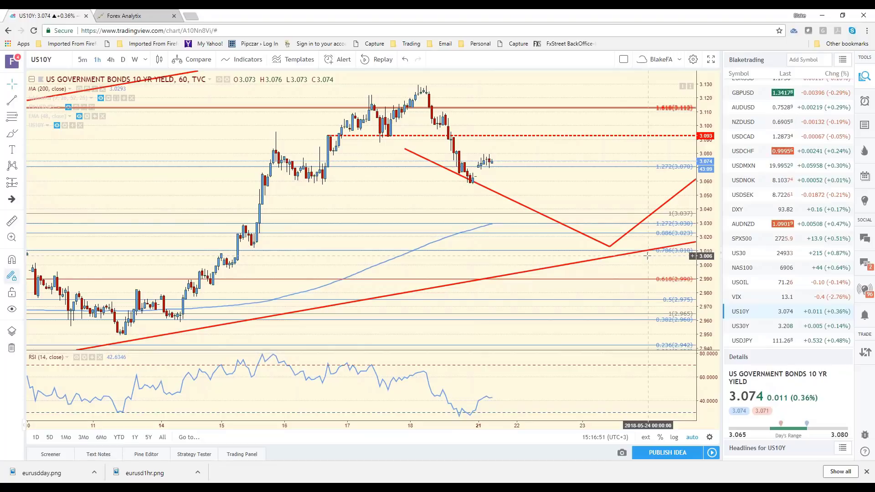
scroll(765, 301, "down", 2)
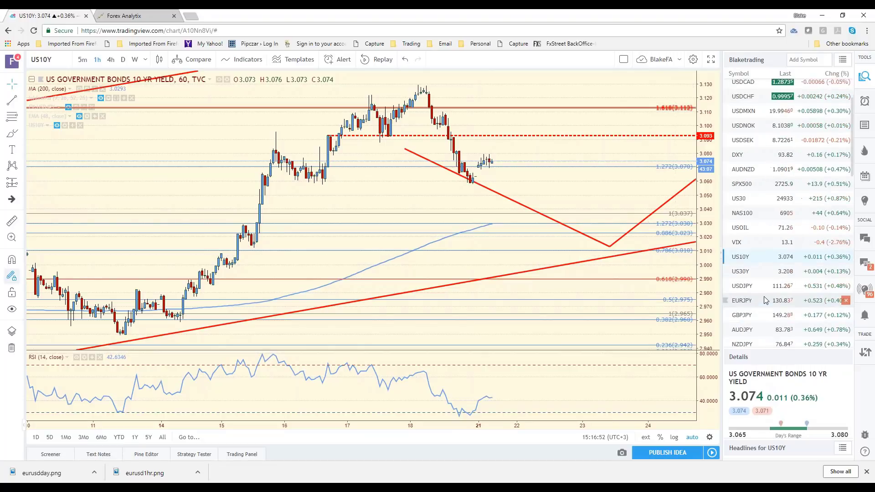
scroll(766, 300, "down", 10)
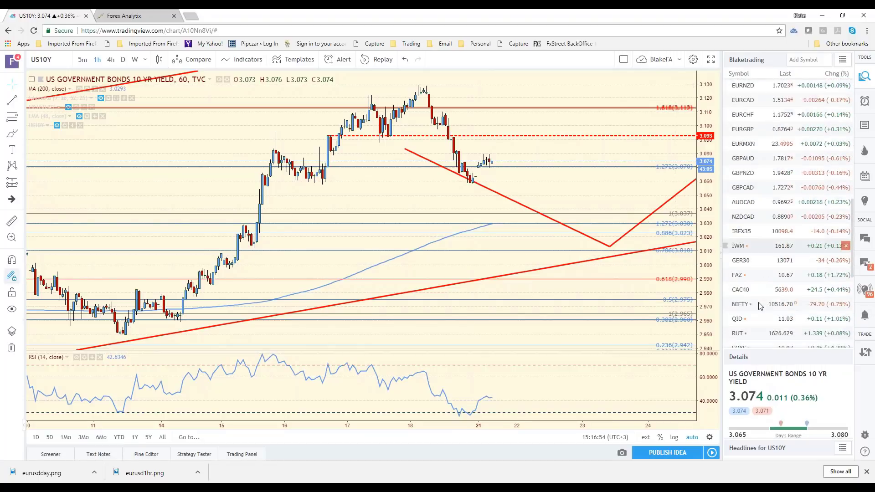
scroll(759, 303, "down", 5)
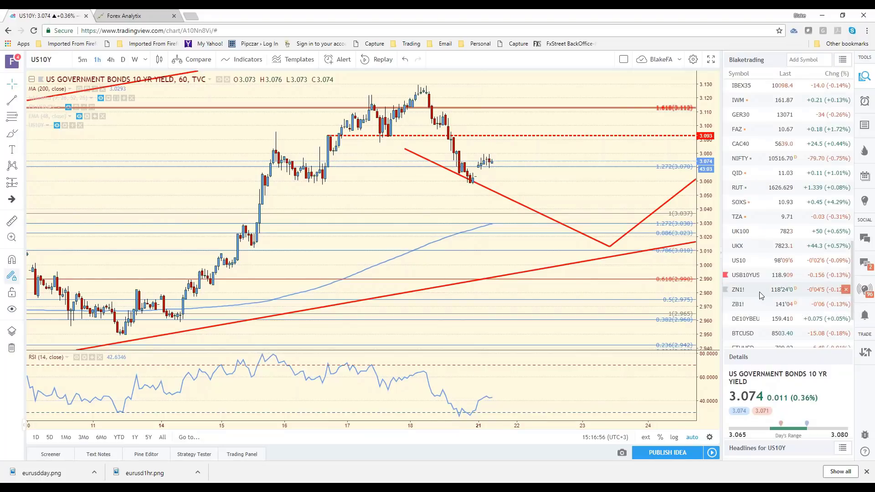
Load the ZN1! 10-Year T-Note futures daily chart, then scroll the watchlist back up
left_click(759, 292)
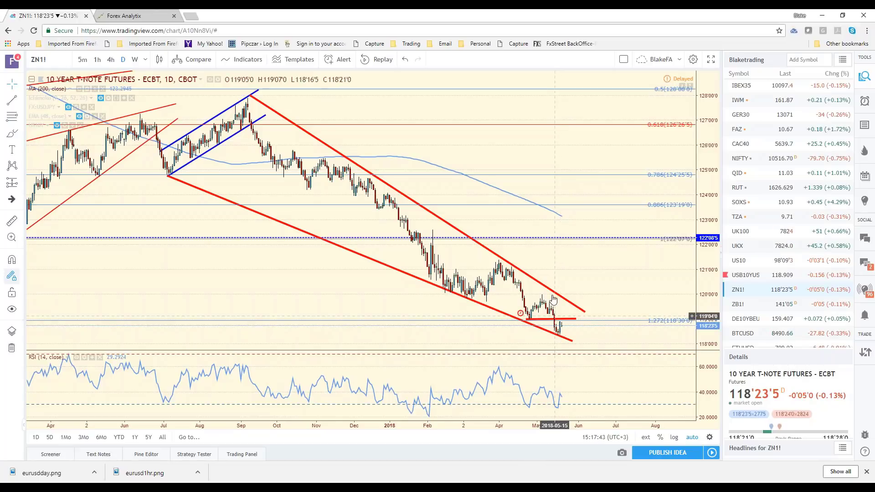
scroll(795, 242, "up", 2)
scroll(796, 242, "up", 10)
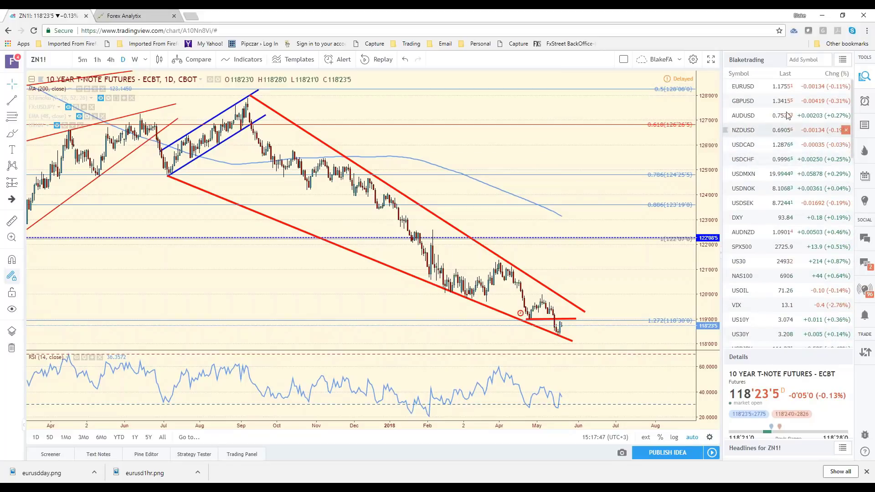
Open GBPUSD on 4-hour candles and zoom out to show history back to late November
left_click(763, 104)
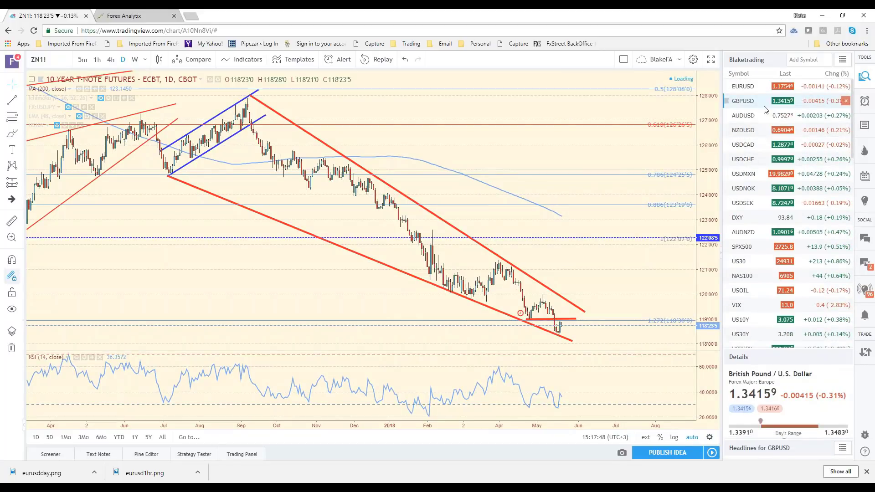
scroll(587, 207, "down", 2)
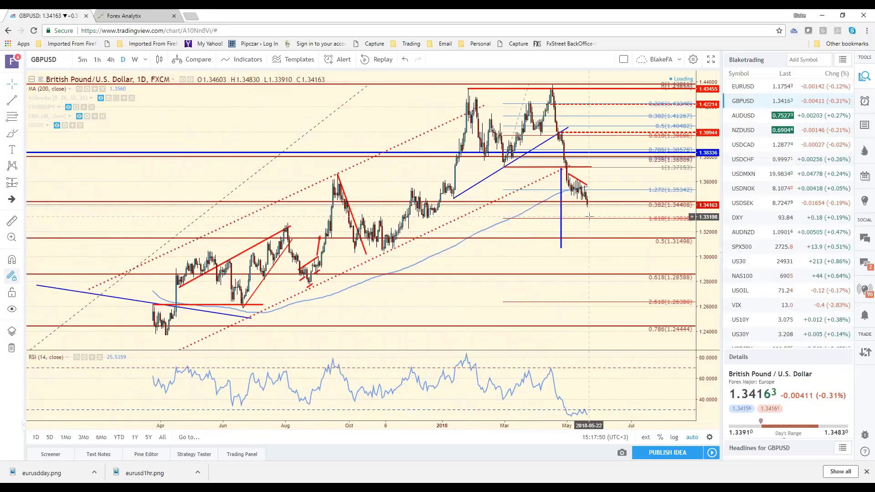
left_click(110, 60)
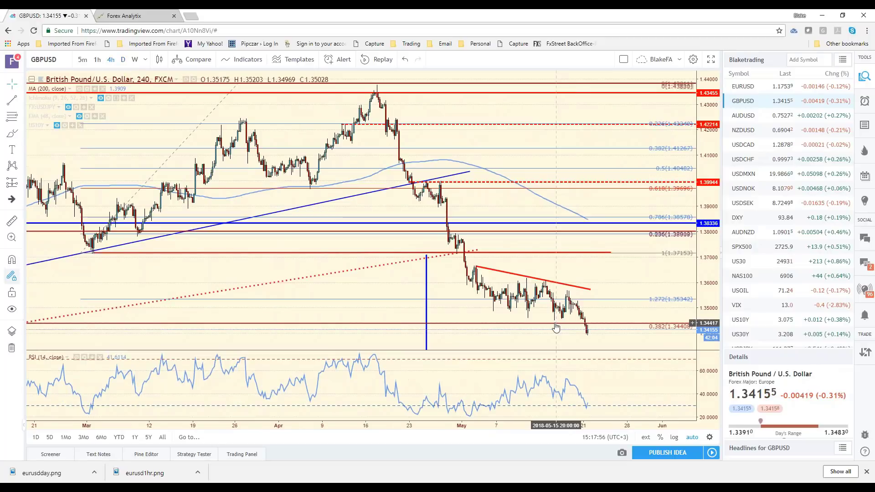
scroll(555, 327, "down", 2)
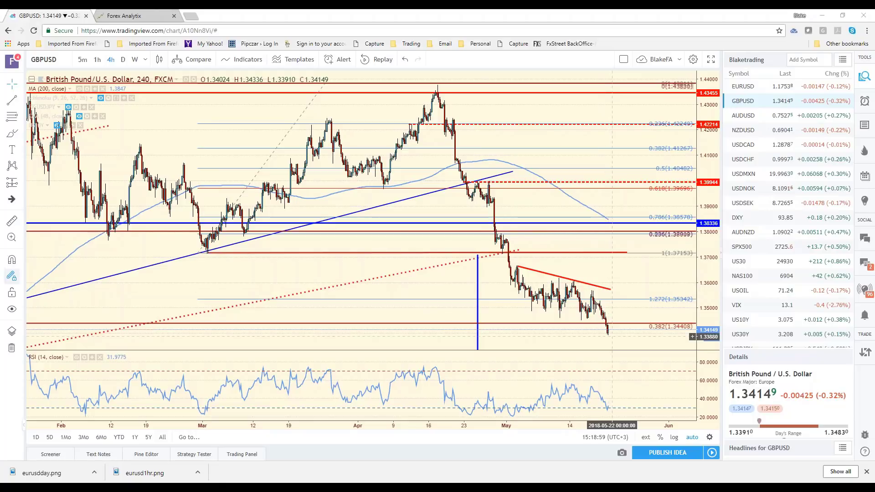
scroll(589, 315, "down", 2)
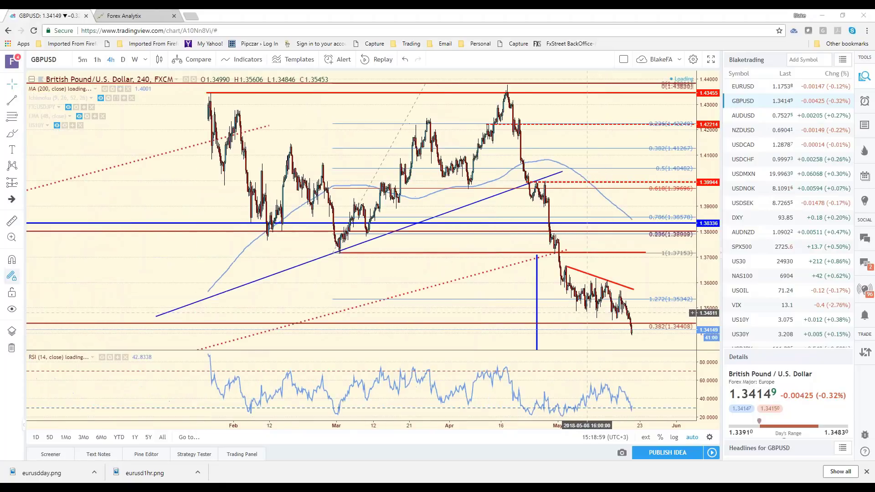
scroll(587, 313, "down", 1)
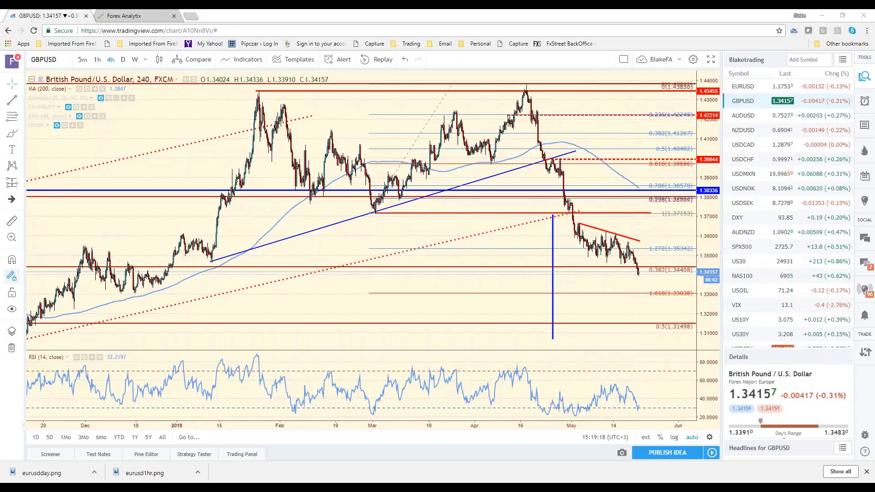
Draw a short red horizontal line along the recent GBPUSD May lows
left_click(590, 265)
left_click(590, 262)
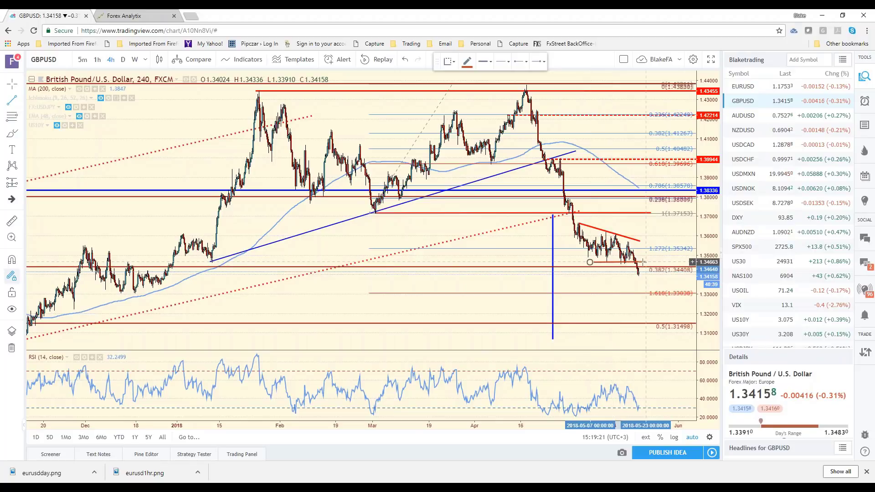
left_click(642, 262)
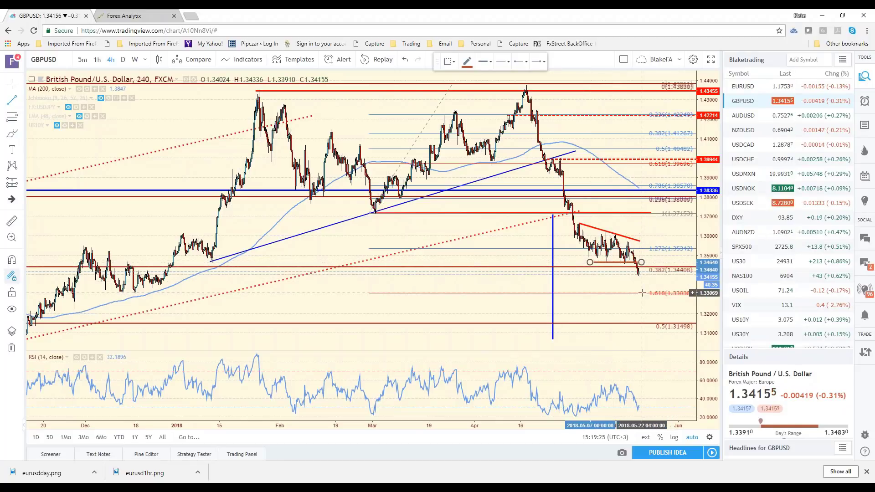
Draw a trial rising line from the latest low toward 1.3500, then delete it
scroll(636, 286, "up", 2)
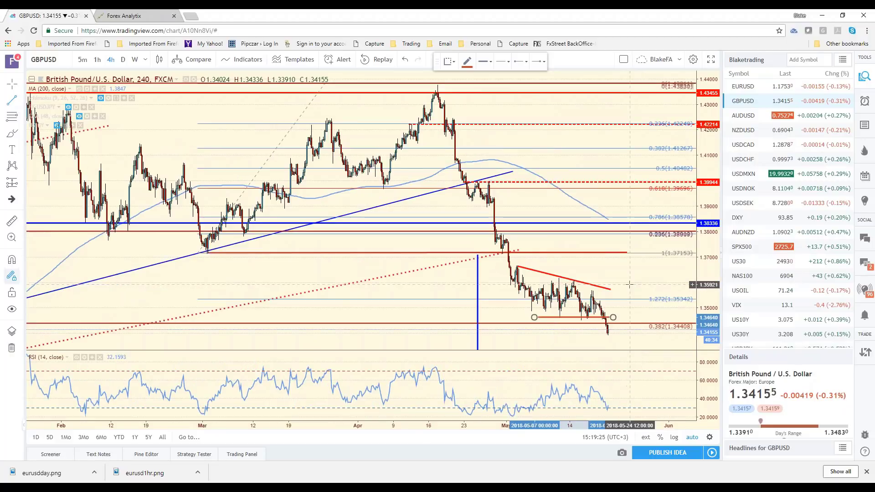
scroll(629, 285, "up", 1)
left_click(601, 332)
left_click(609, 301)
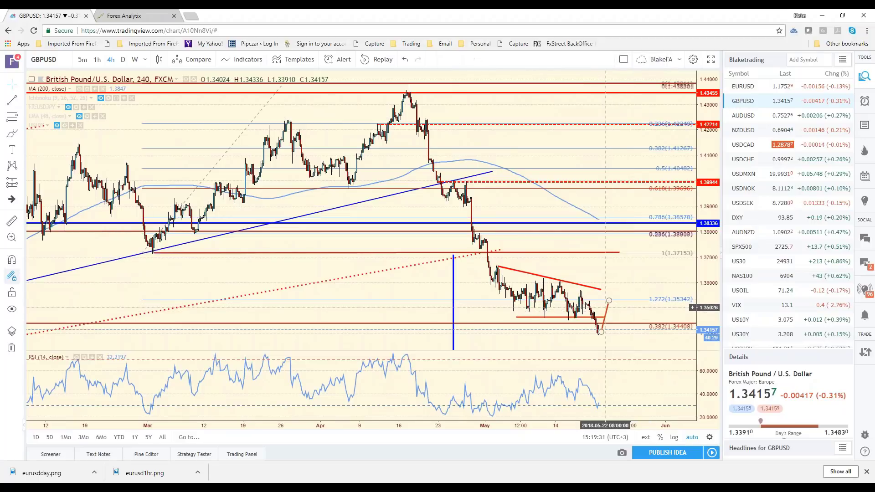
key("Delete")
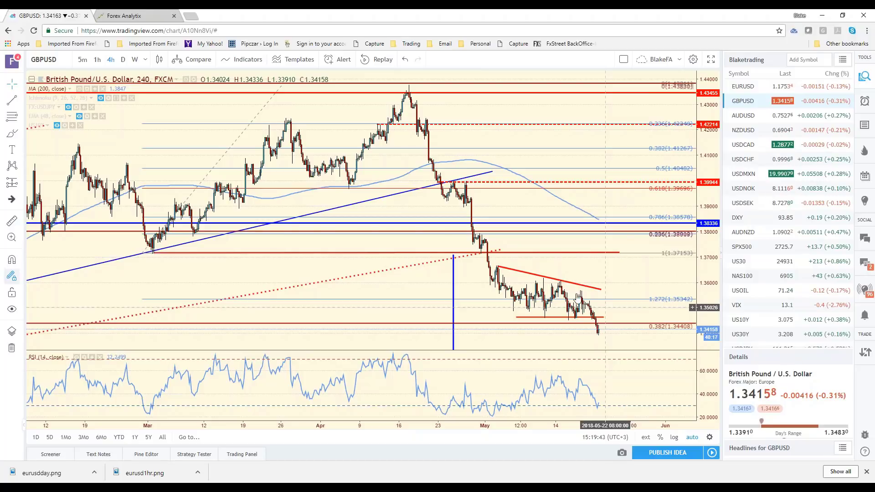
Pass through USDCHF and load the AUDUSD 4-hour chart
left_click(751, 160)
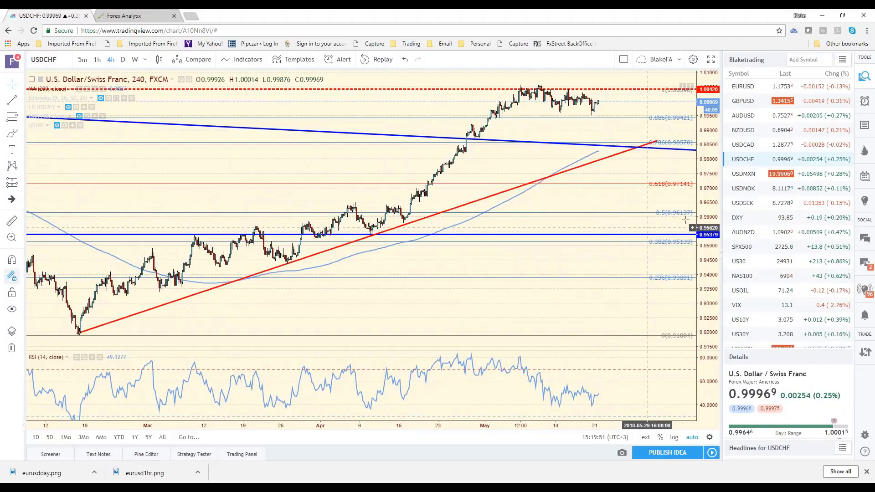
left_click(751, 121)
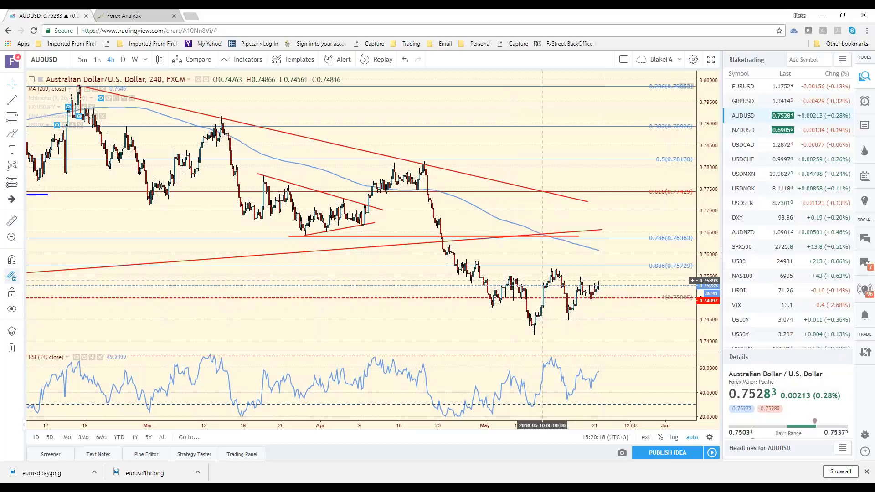
Draw a converging triangle: a falling trendline over the May highs and a rising one under the lows
left_click(18, 100)
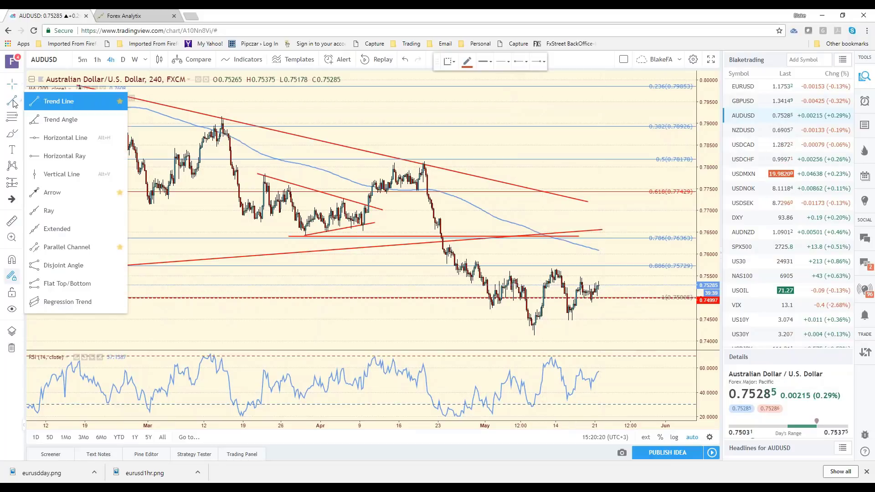
left_click(448, 243)
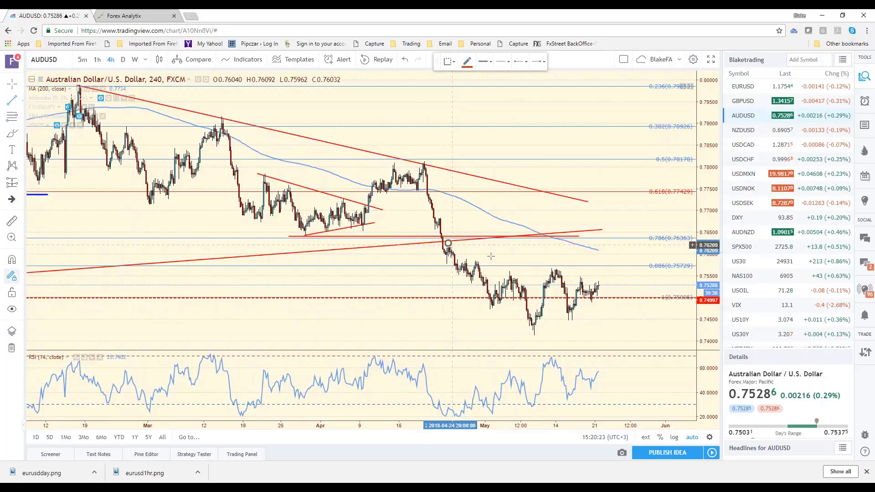
left_click(612, 282)
left_click(534, 335)
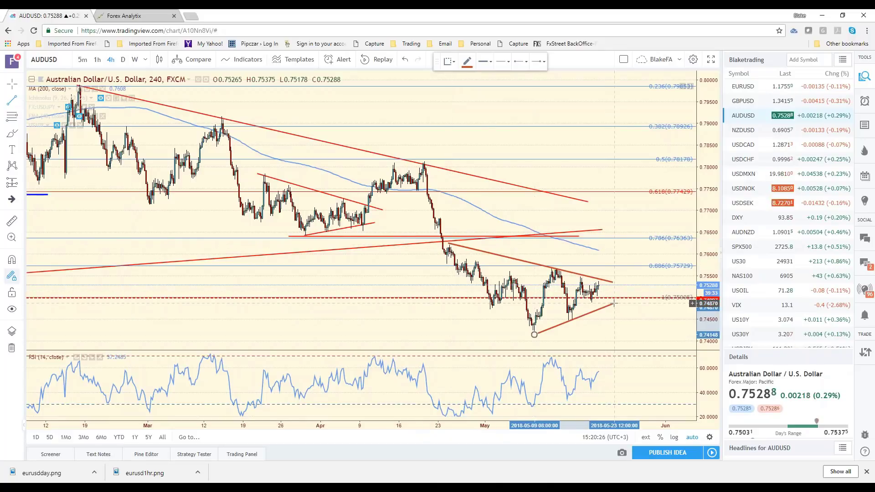
left_click(614, 303)
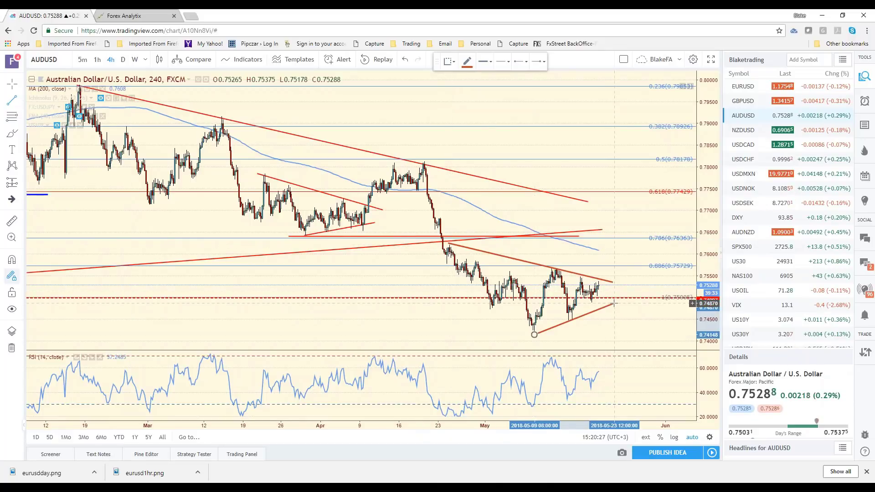
Add an upward arrow projecting a breakout toward 0.7600 and deselect it
left_click(604, 274)
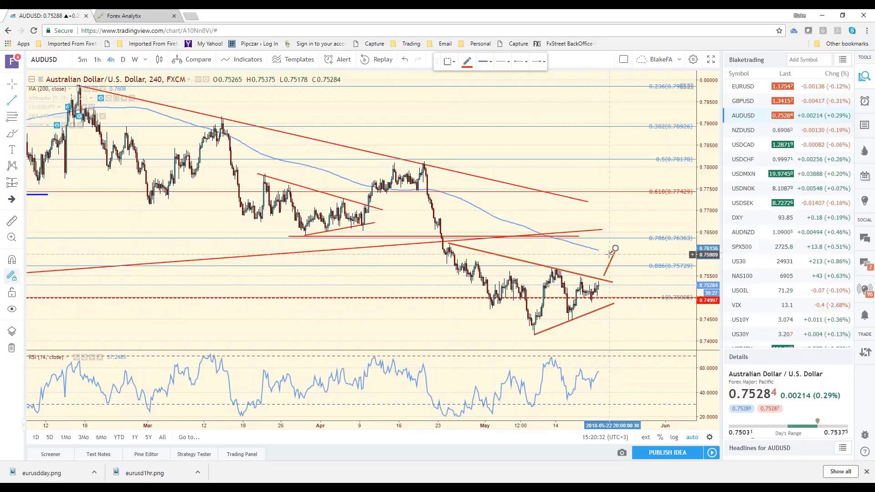
left_click(611, 252)
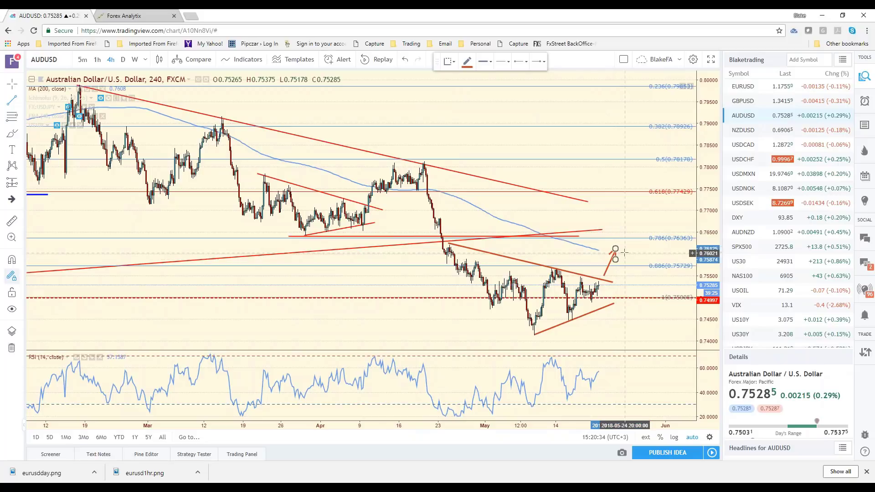
left_click(619, 264)
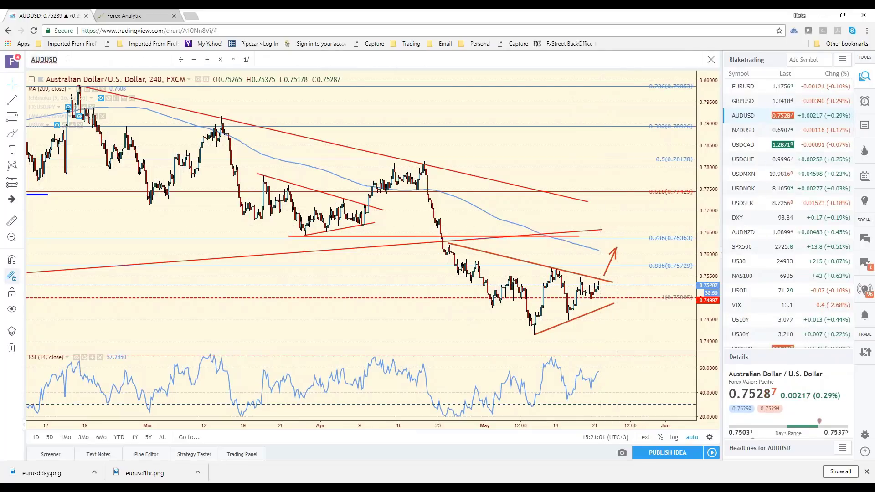
Change the chart symbol to AUDCAD and zoom out
left_click(67, 58)
key("BackSpace")
key("BackSpace")
key("BackSpace")
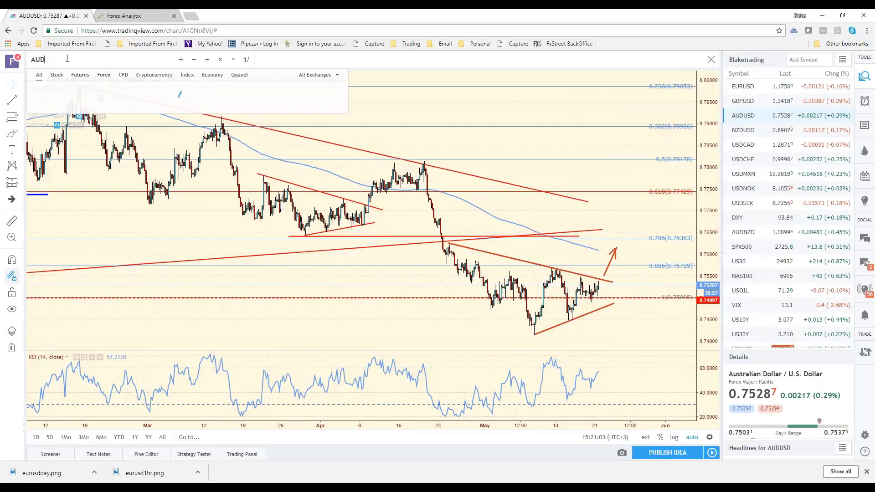
type("cad")
key("Return")
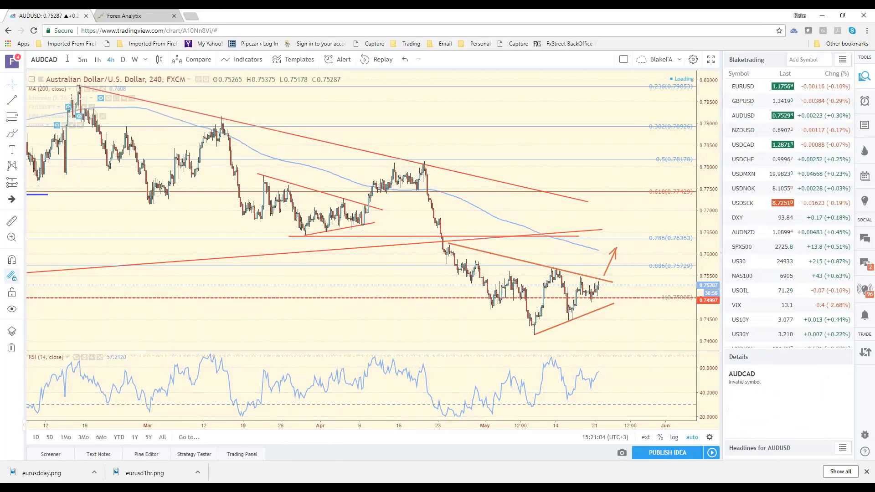
scroll(572, 300, "down", 2)
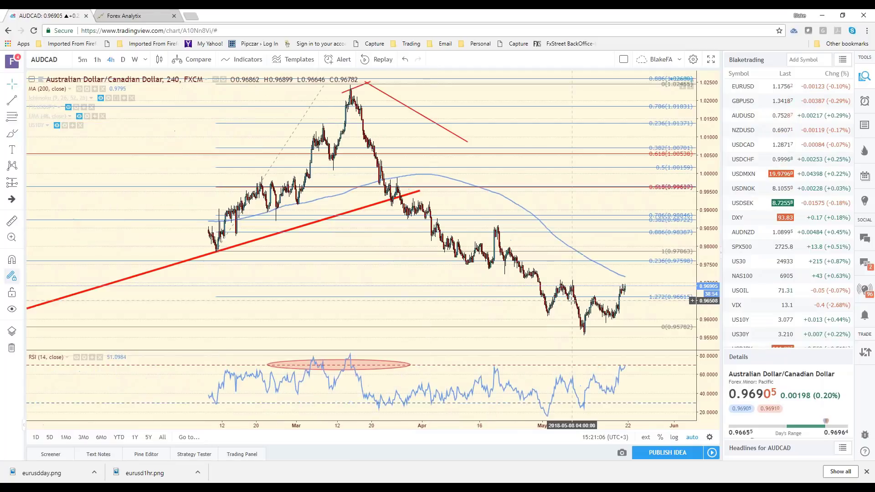
scroll(572, 300, "down", 1)
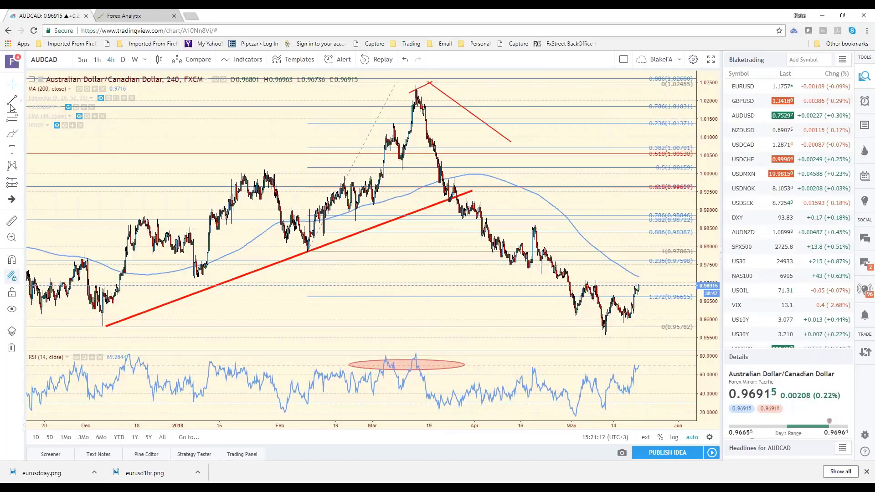
Draw a red horizontal line at about 0.9707 over the recent highs
left_click(585, 304)
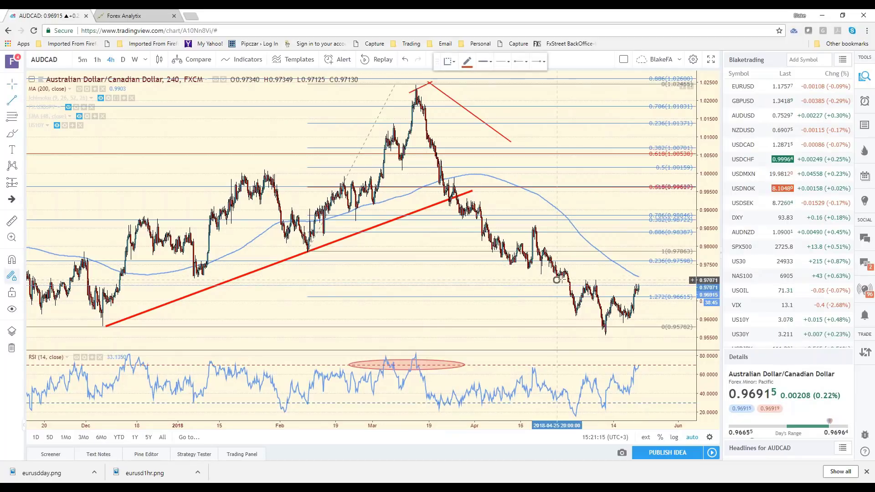
left_click(556, 280)
left_click(656, 280)
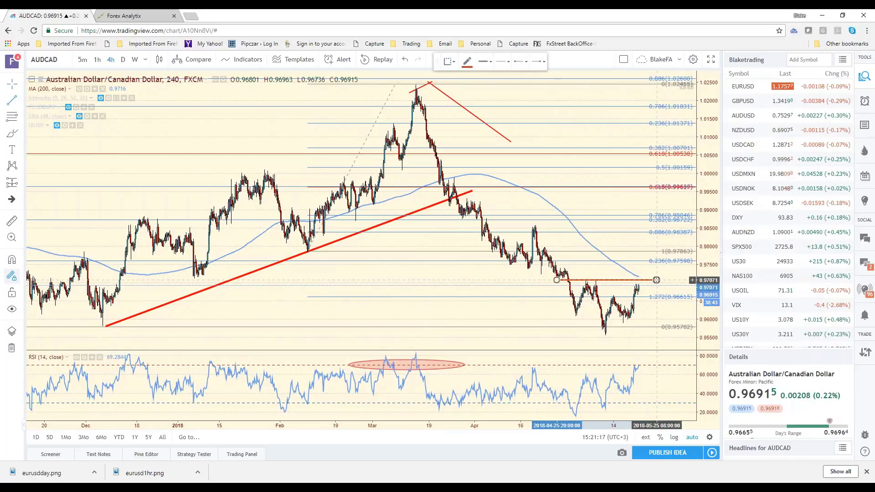
left_click(641, 286)
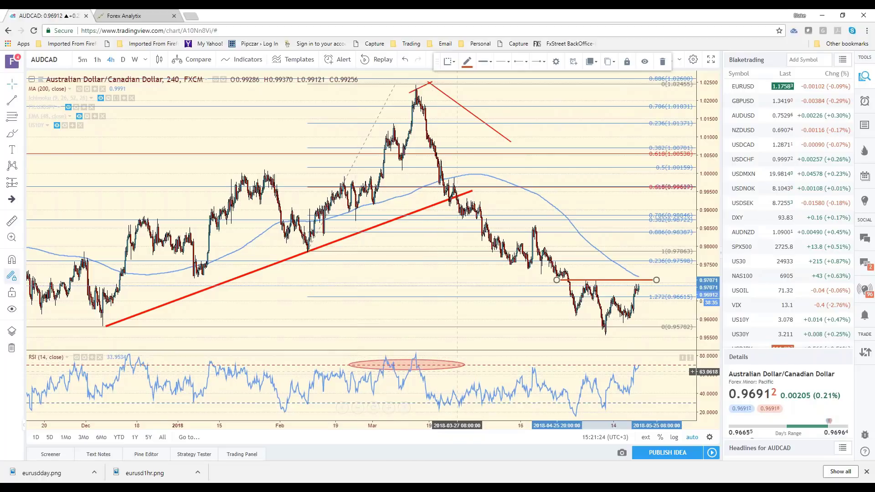
Remove the RSI pane from the AUDCAD chart
left_click(444, 368)
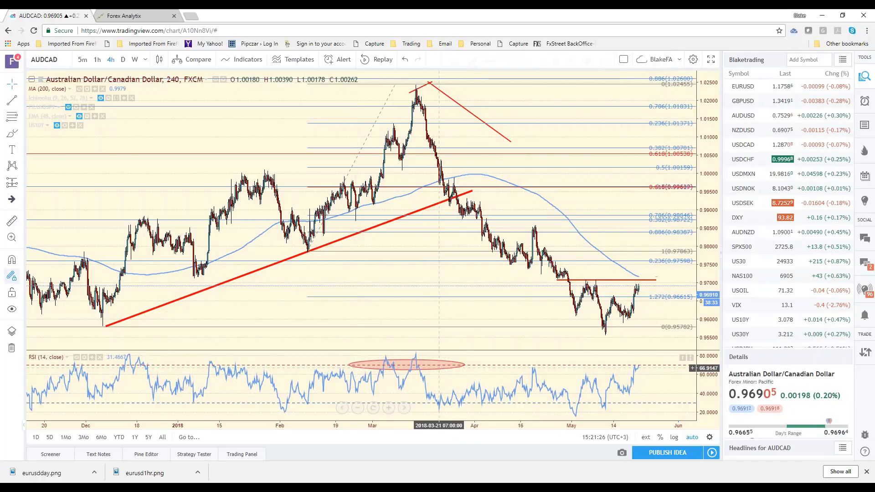
left_click(446, 366)
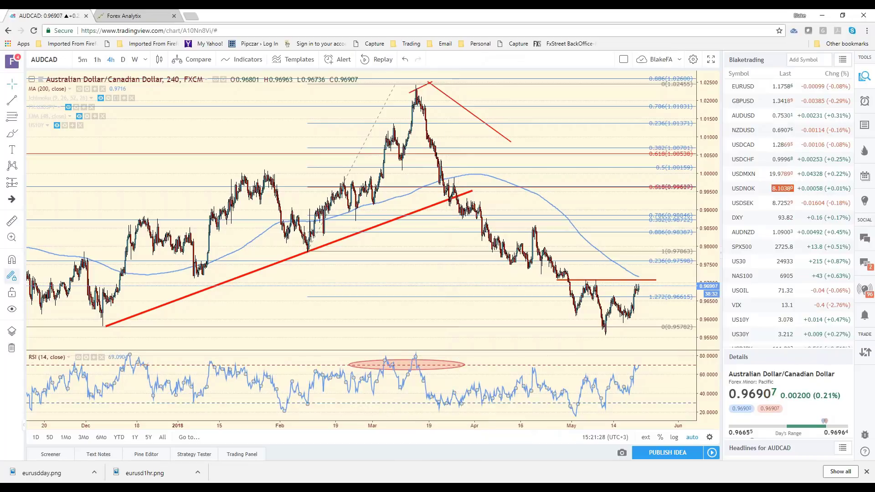
key("Delete")
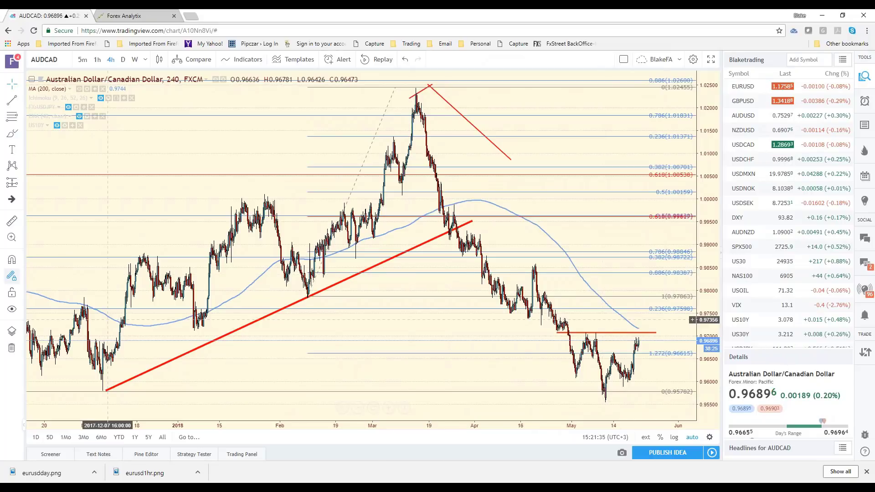
Add the Relative Strength Index from the chart's indicator list, then close the list
right_click(264, 359)
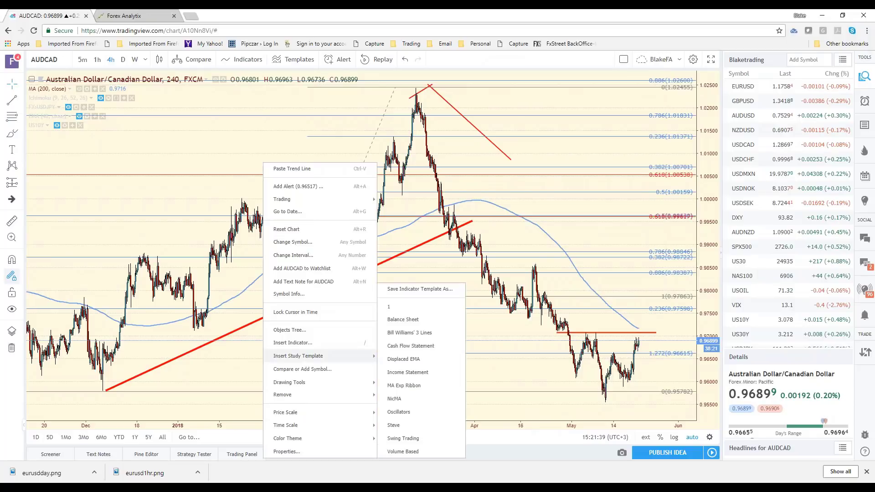
left_click(315, 345)
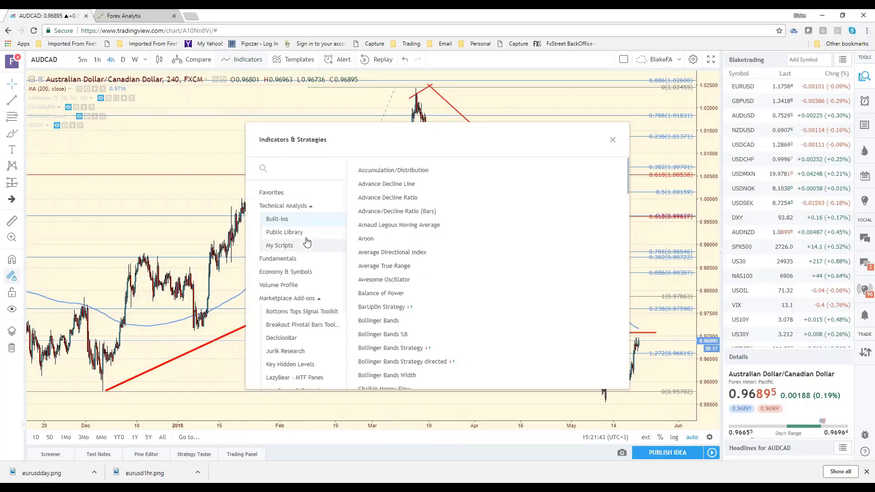
scroll(418, 310, "down", 1)
scroll(417, 310, "down", 20)
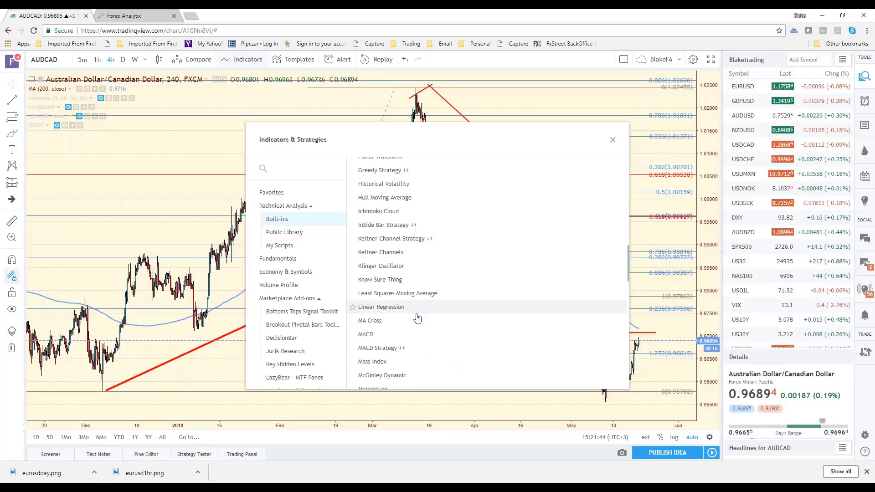
scroll(414, 323, "down", 3)
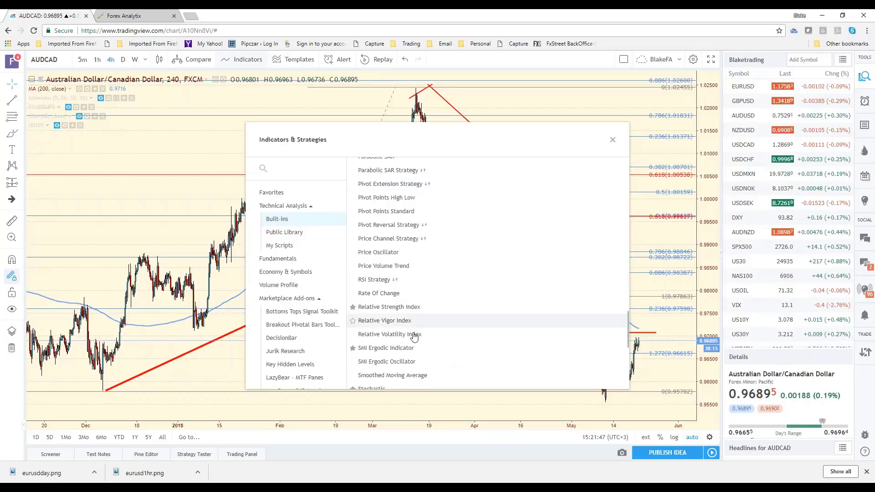
left_click(427, 307)
left_click(613, 140)
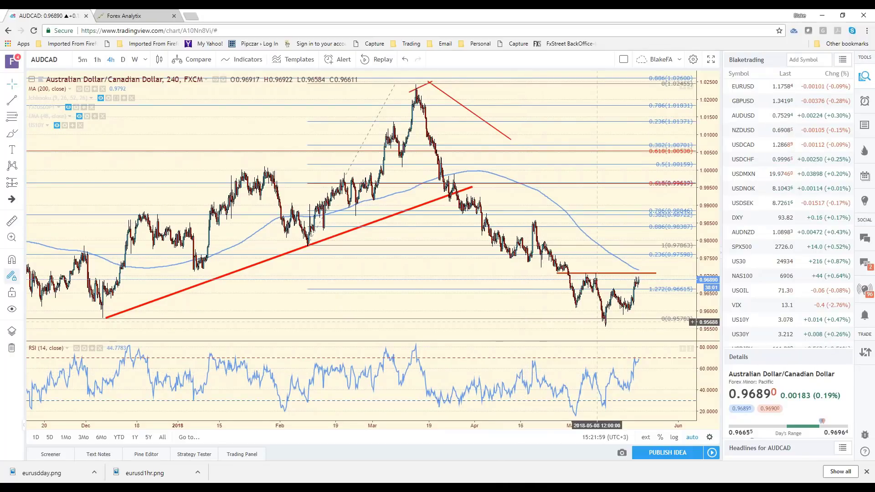
Load USDMXN on the daily timeframe and zoom out and back in over 2015–2018
left_click(750, 176)
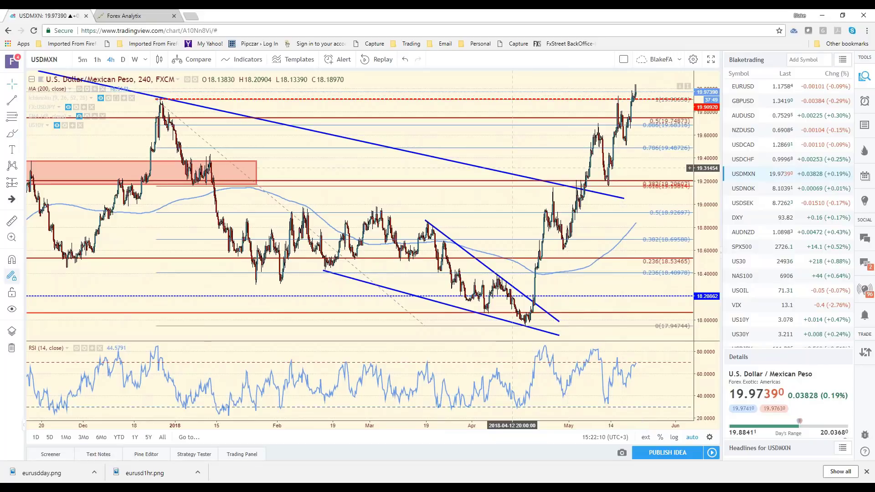
left_click(122, 60)
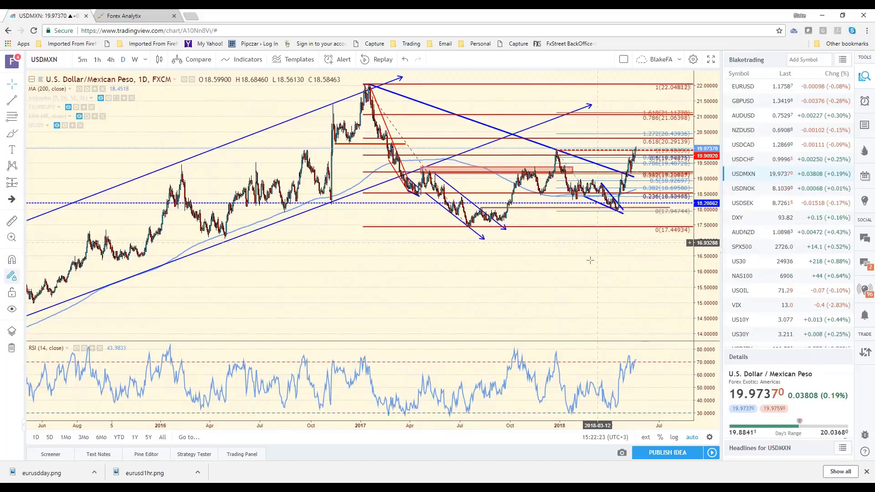
scroll(582, 275, "down", 1)
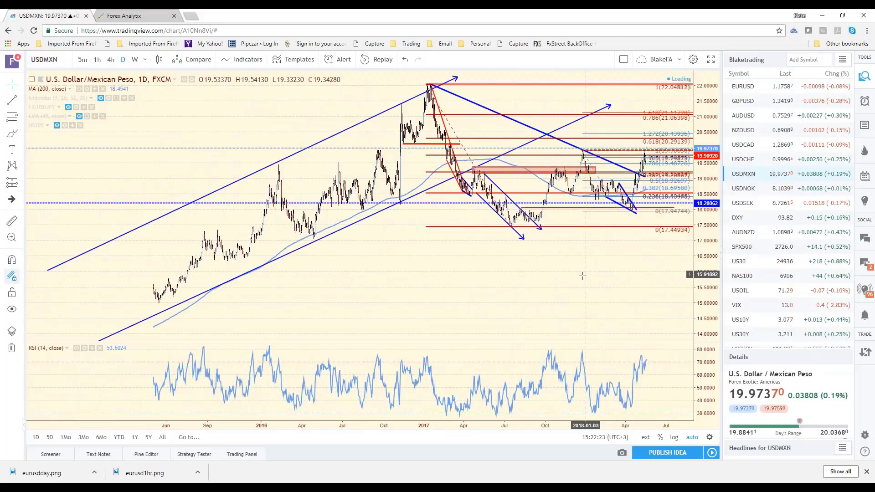
scroll(582, 276, "down", 1)
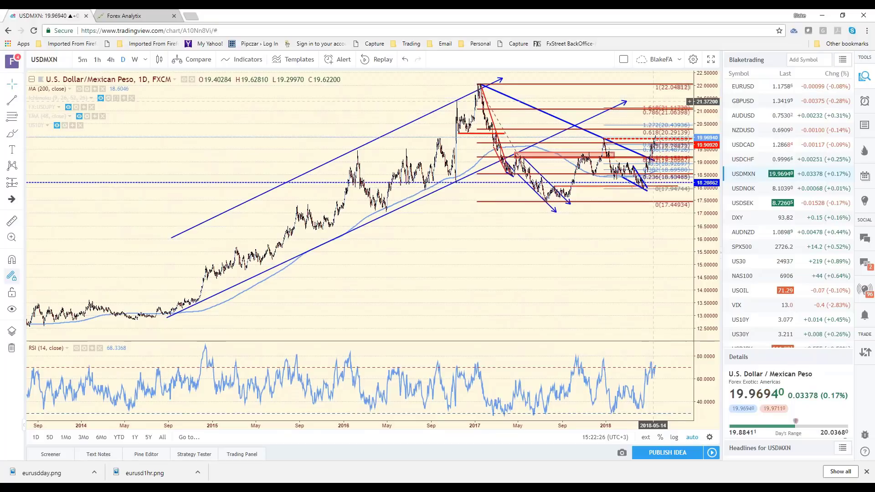
scroll(366, 344, "up", 2)
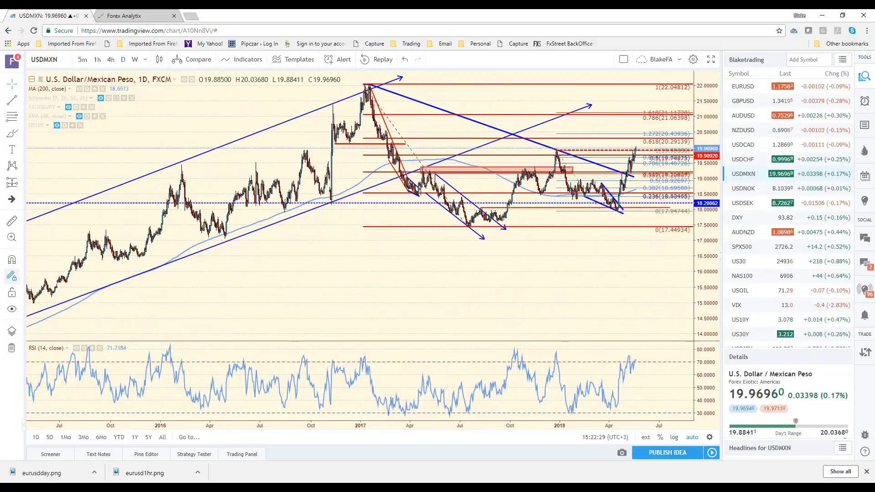
Draw an XABCD harmonic pattern on USDMXN from the 2017 high to point D near 21.06
left_click(11, 167)
left_click(370, 85)
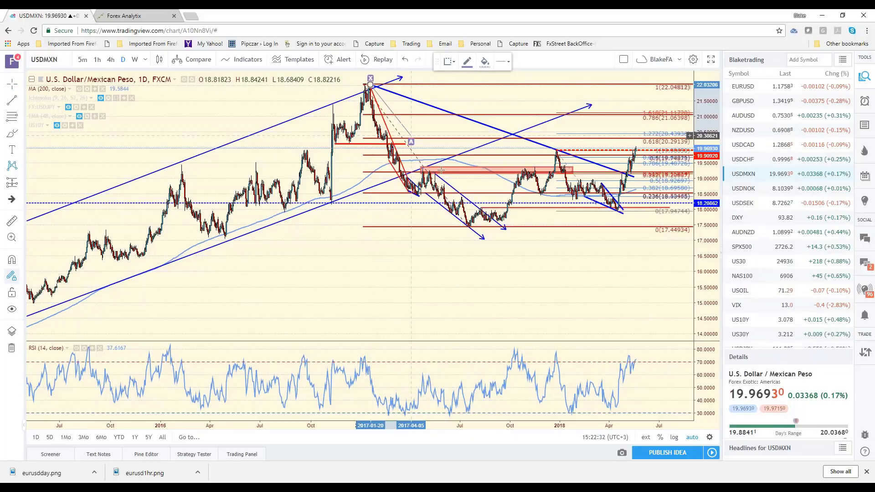
left_click(471, 227)
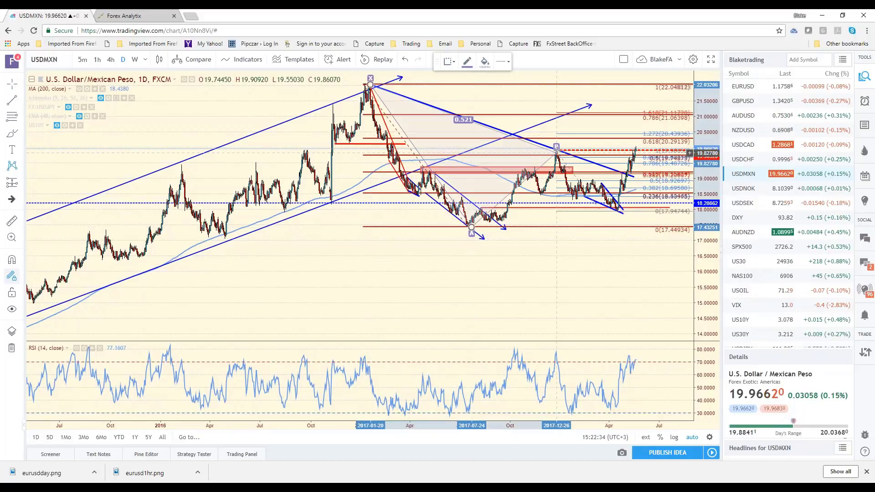
left_click(557, 151)
left_click(588, 183)
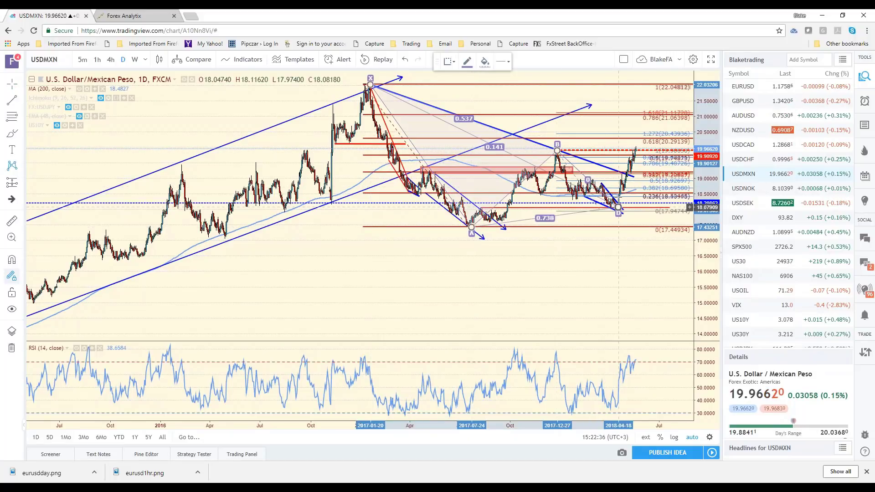
left_click(618, 207)
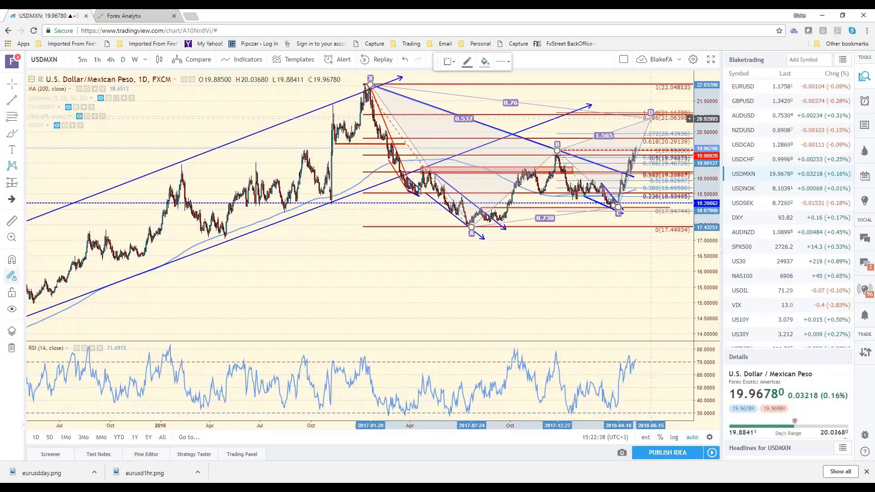
left_click(651, 118)
Review the finished harmonic pattern, then bring up the EURUSD daily chart from the watchlist
left_click(568, 261)
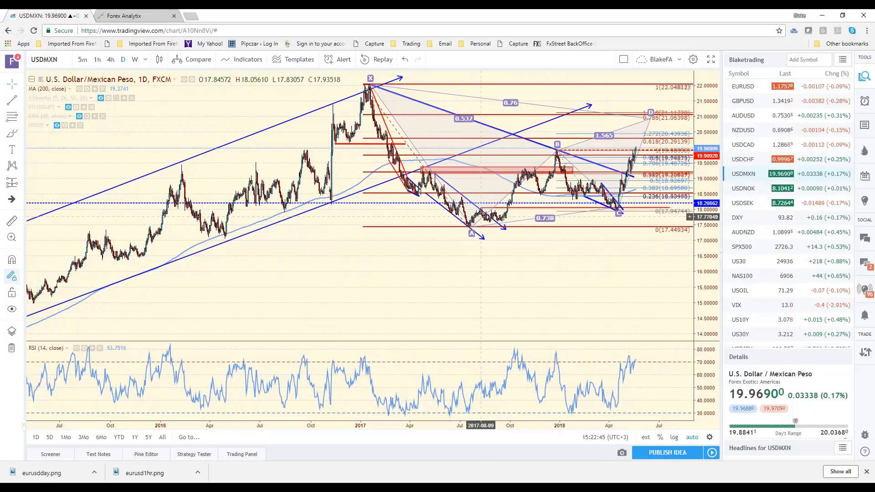
left_click(482, 217)
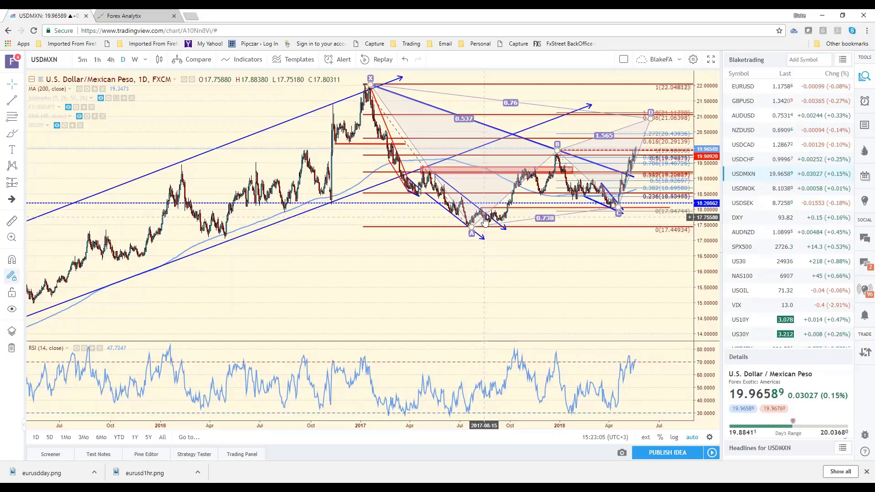
left_click(744, 89)
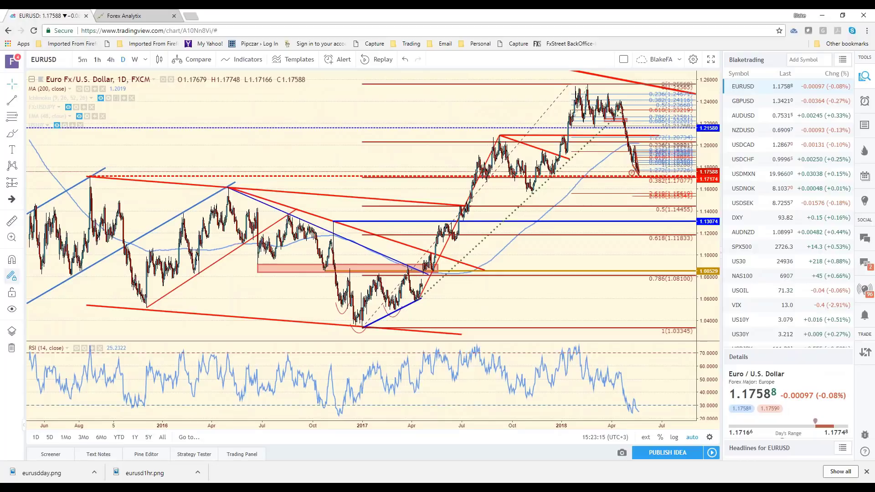
Put EURUSD on 4-hour candles with the red horizontal line at 1.1777, zoomed out
left_click(110, 59)
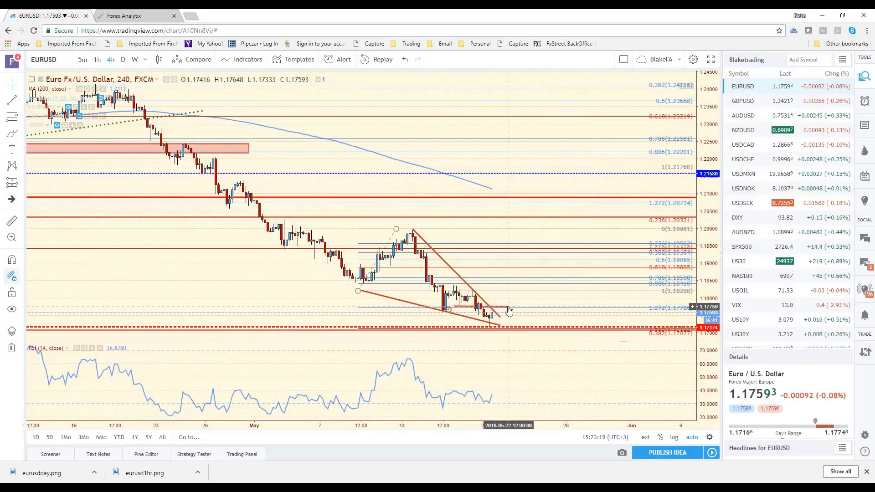
left_click(509, 311)
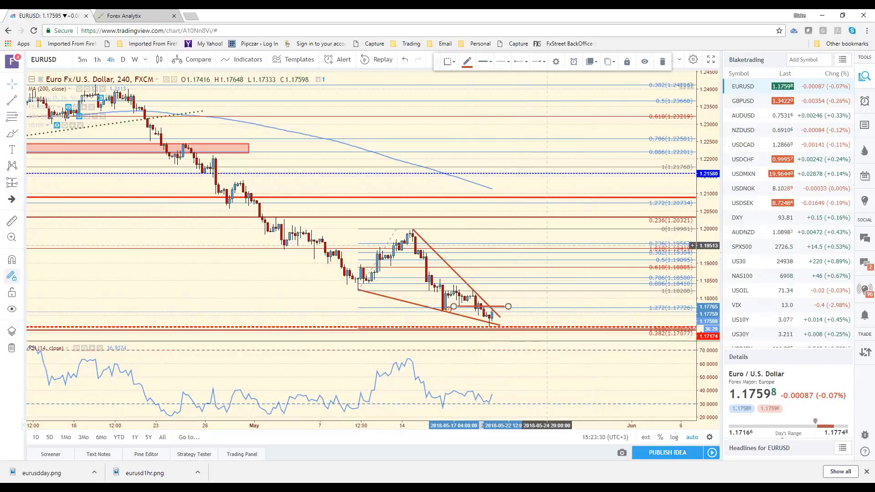
scroll(493, 316, "down", 3)
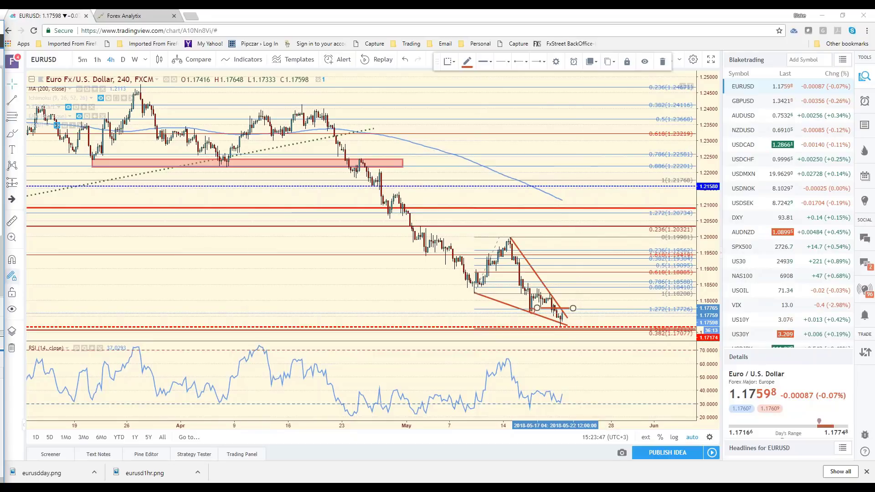
Show DXY from the watchlist on daily candles, zoomed in on the last year
left_click(760, 222)
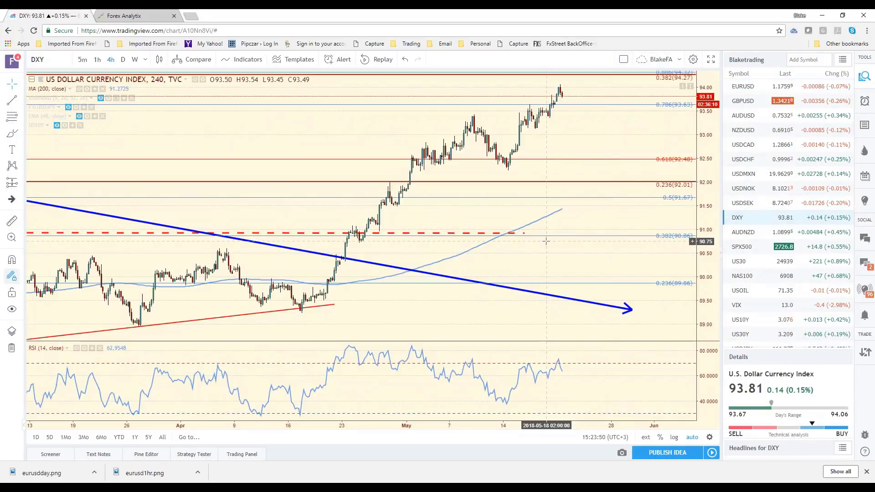
scroll(477, 249, "down", 2)
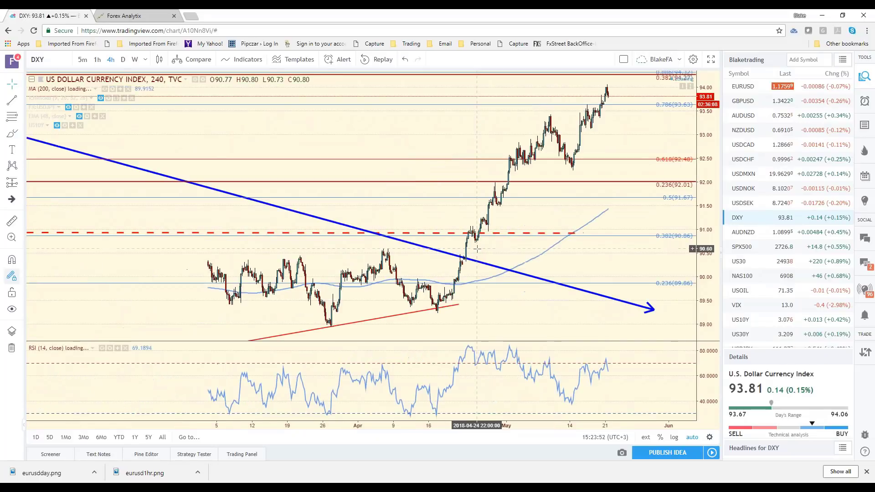
scroll(478, 249, "down", 1)
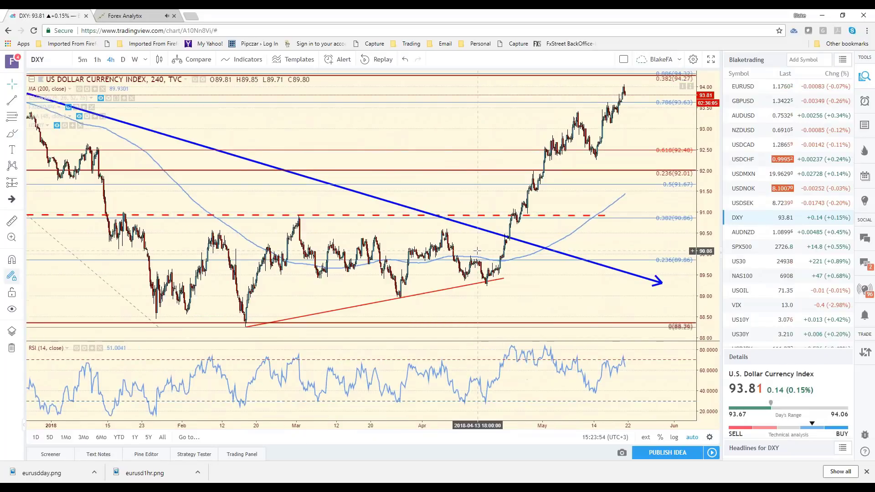
left_click(124, 61)
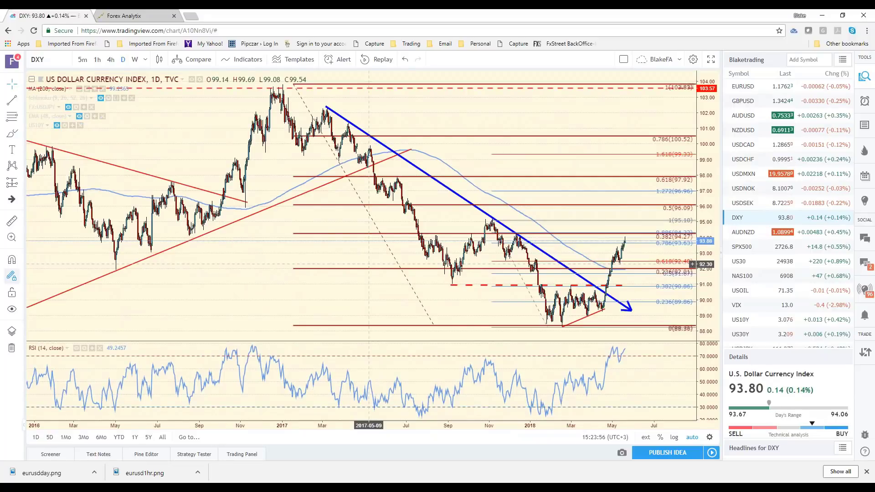
scroll(369, 264, "up", 3)
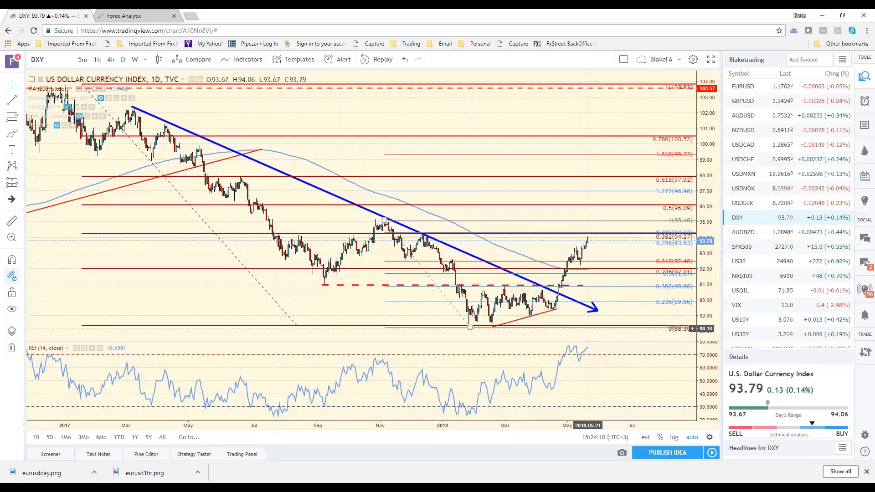
scroll(588, 328, "up", 2)
scroll(583, 319, "up", 1)
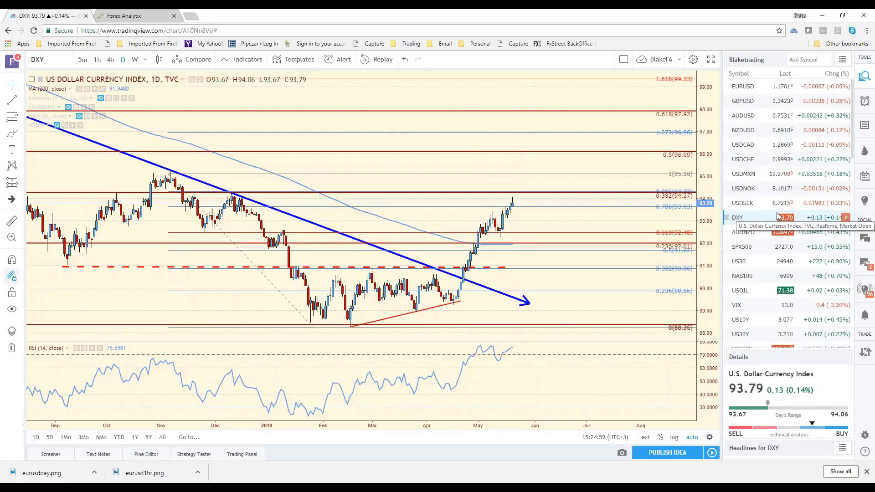
Open USDSEK from the watchlist and try the 4-hour and hourly intervals
left_click(755, 204)
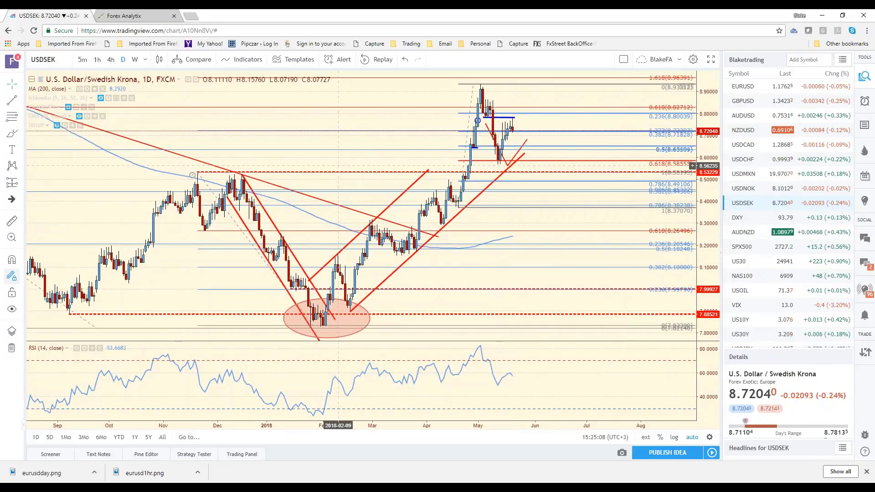
left_click(110, 60)
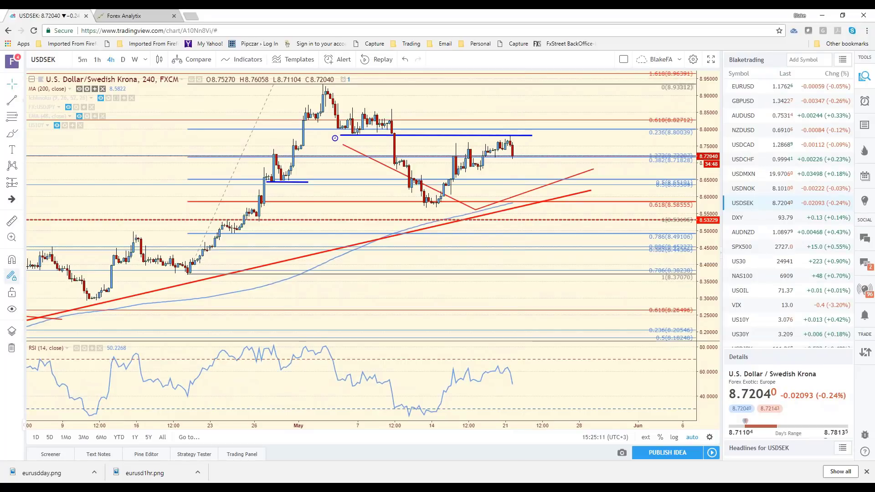
left_click(97, 59)
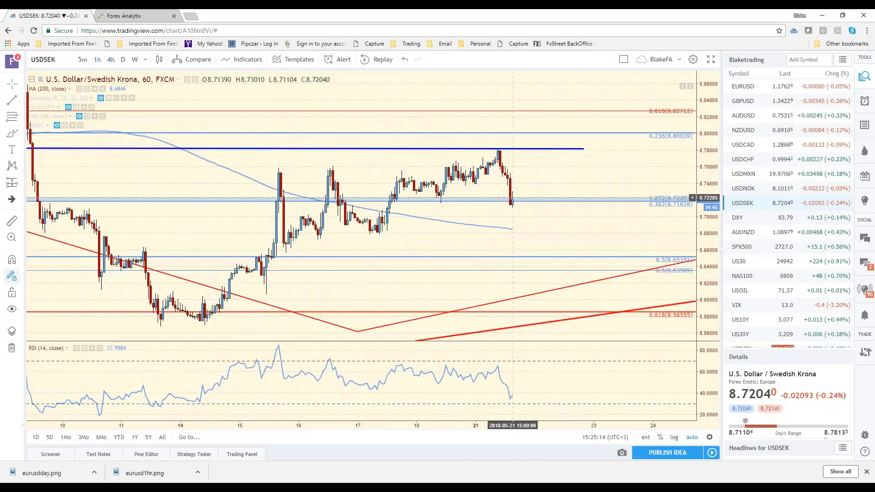
scroll(481, 236, "down", 5)
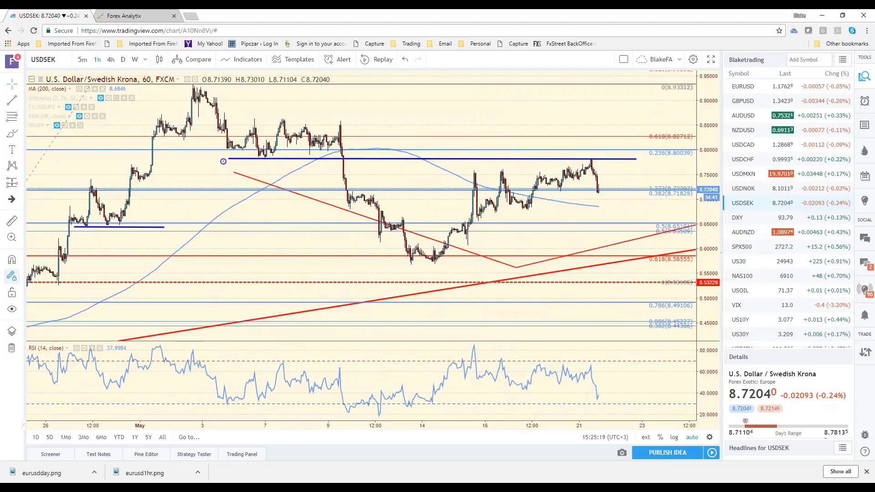
Load OANDA USDSEK through symbol search on daily candles, spanning from November 2016
left_click(60, 62)
type("EURUS")
key("BackSpace")
key("BackSpace")
key("BackSpace")
key("BackSpace")
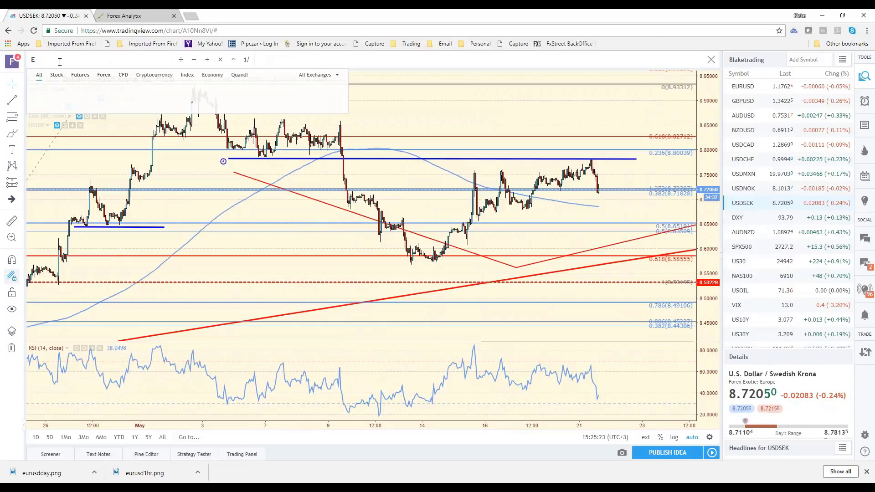
type("US")
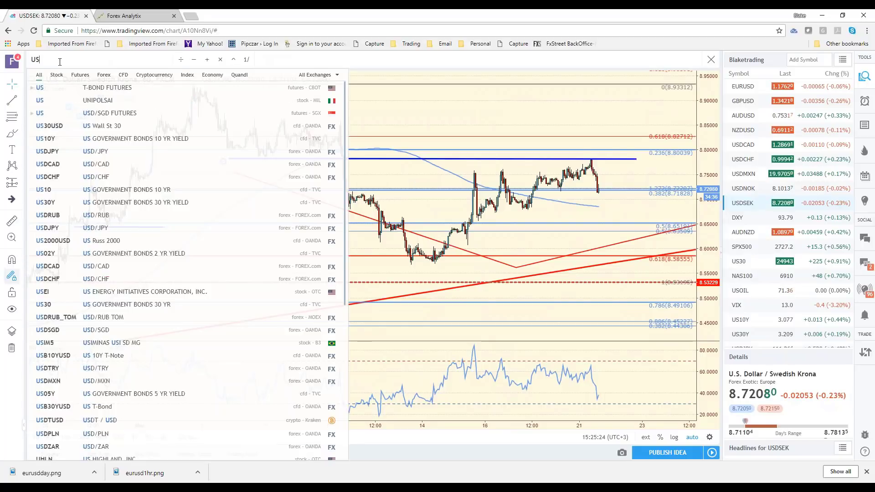
type("DSEK")
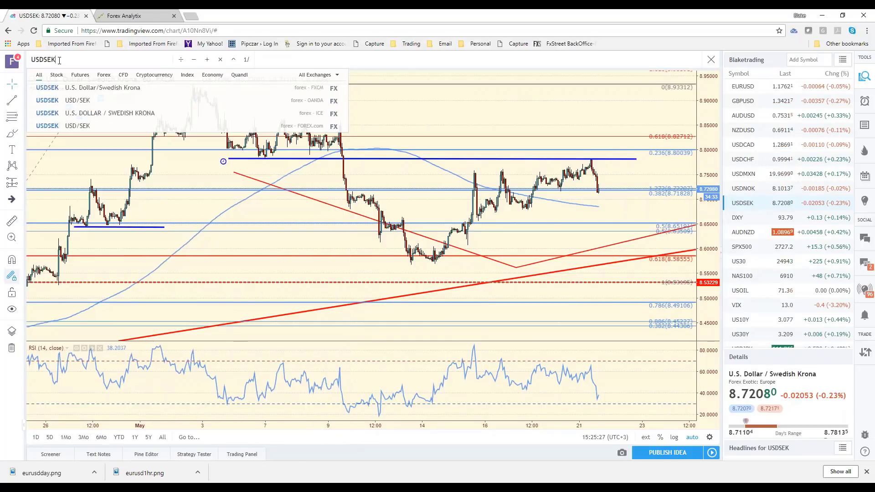
key("Down")
key("Return")
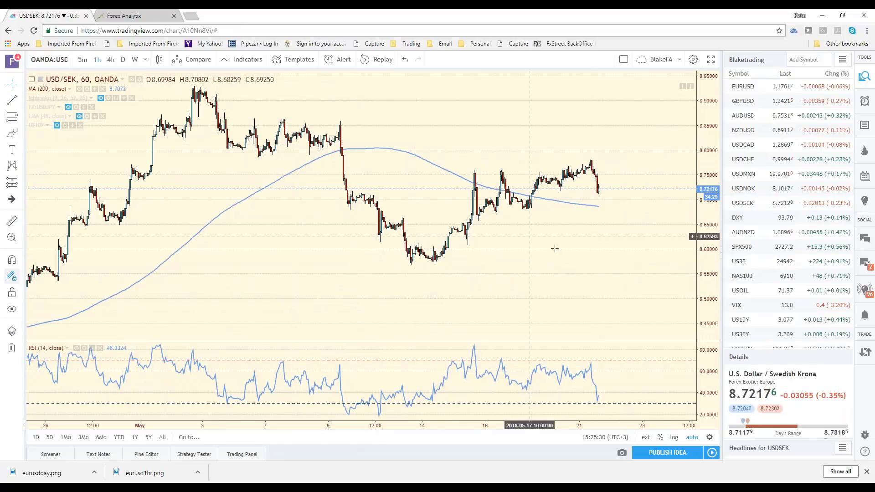
left_click(123, 60)
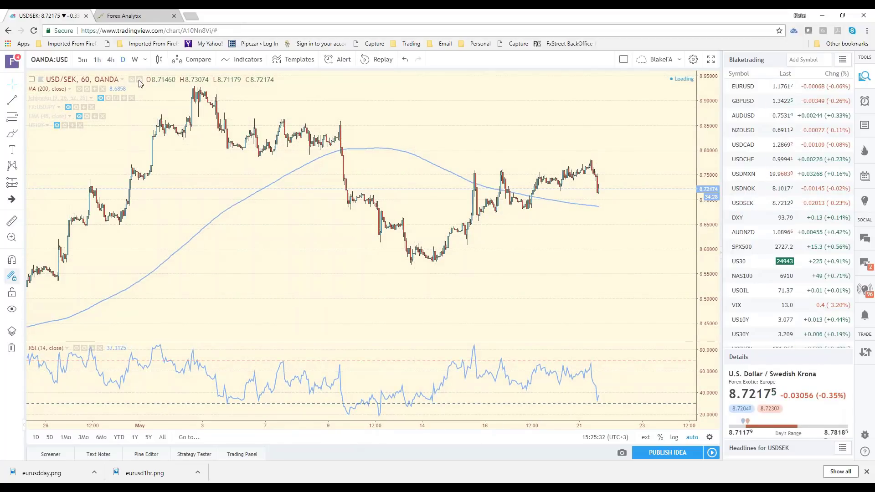
scroll(577, 234, "down", 3)
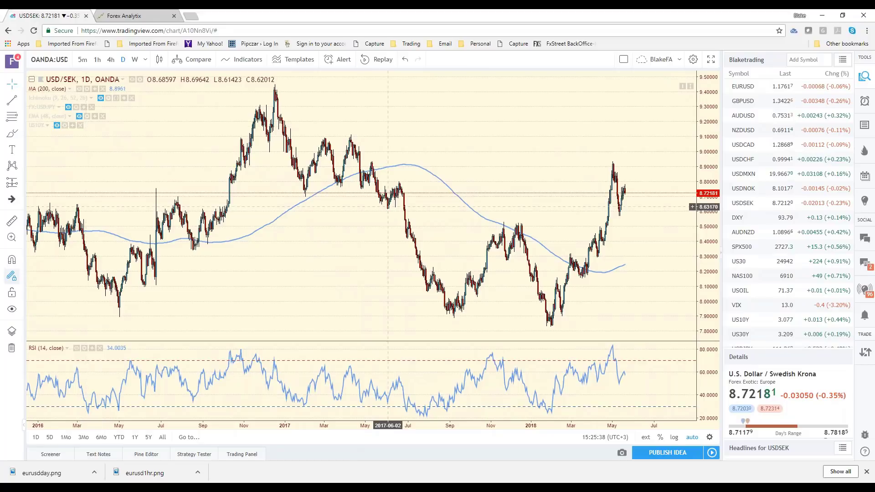
scroll(230, 110, "up", 3)
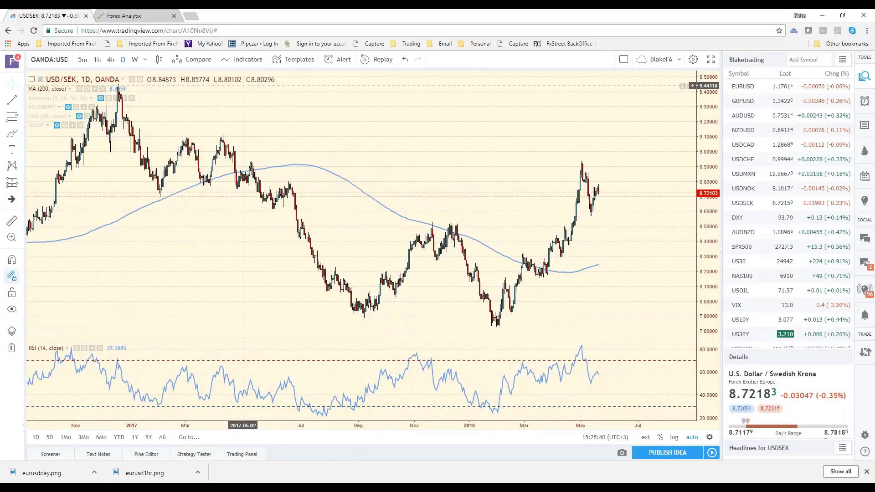
Overlay FXCM EURUSD via Compare and switch the USD/SEK chart to 4-hour candles
left_click(201, 60)
left_click(405, 252)
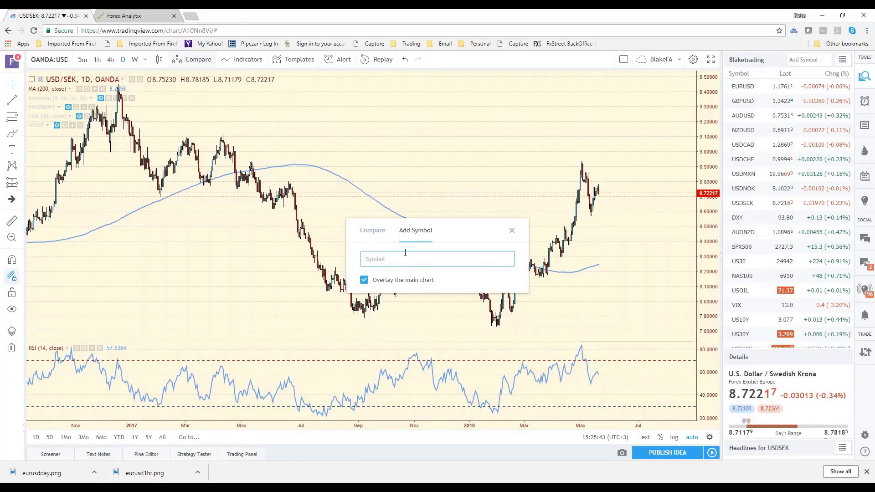
type("EURUSD")
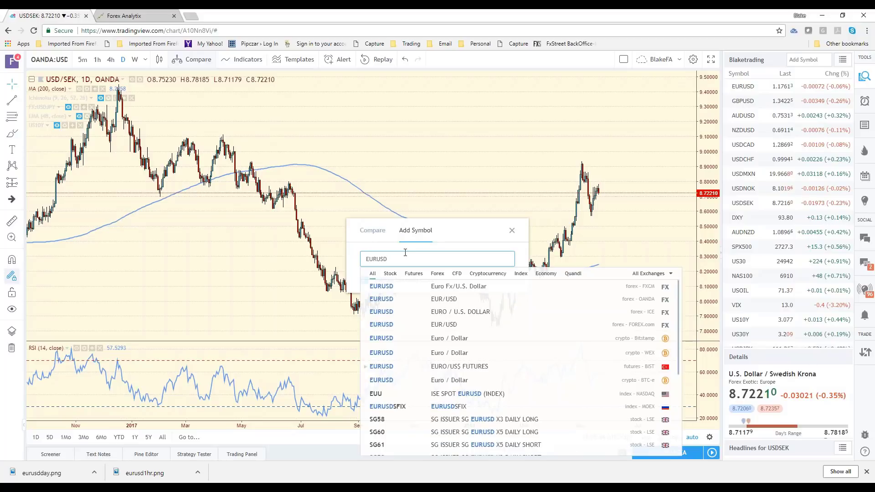
left_click(447, 290)
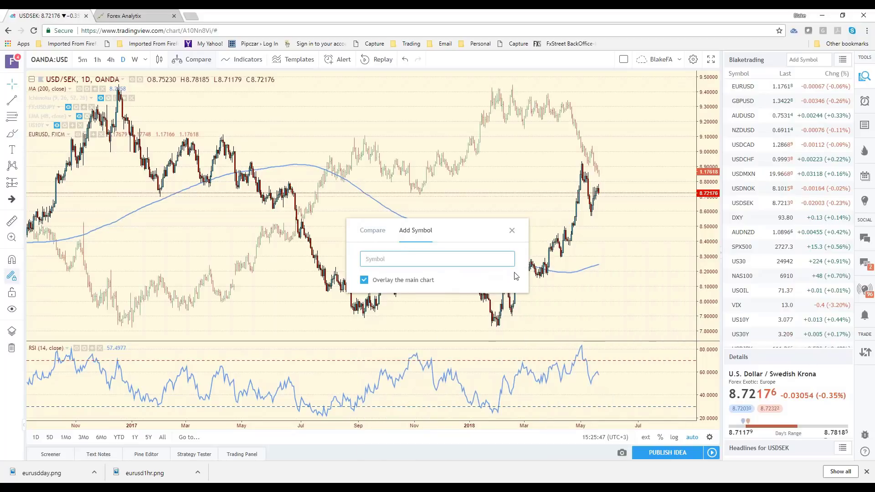
left_click(511, 231)
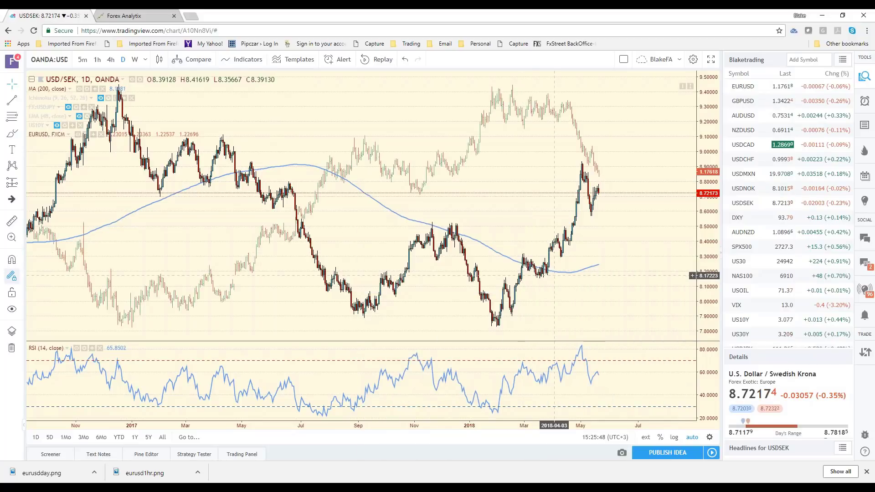
left_click(112, 60)
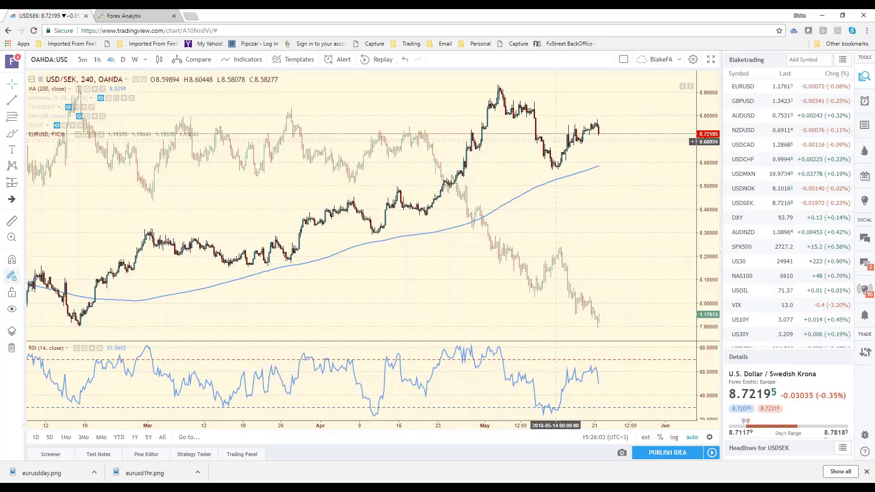
left_click(598, 325)
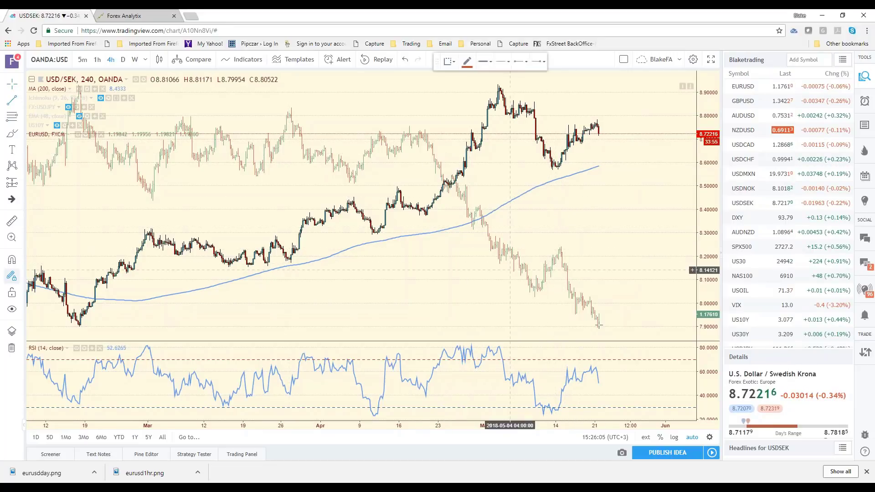
left_click_drag(603, 310, 620, 258)
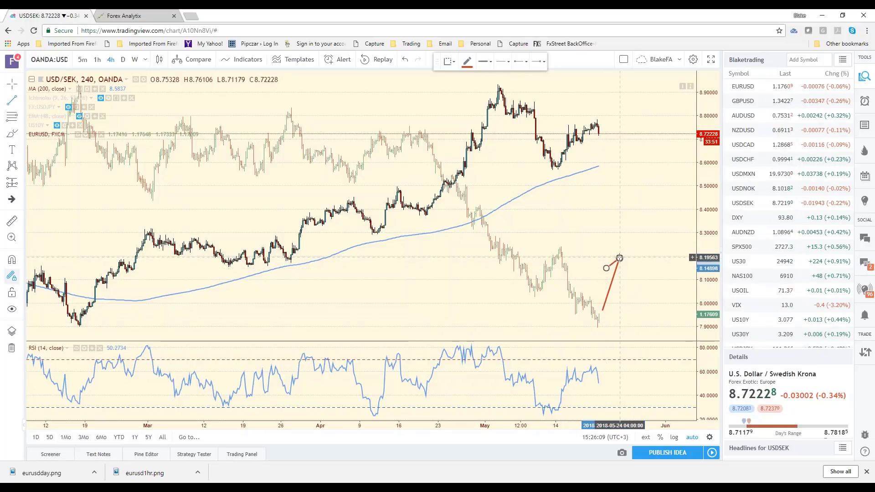
left_click(619, 258)
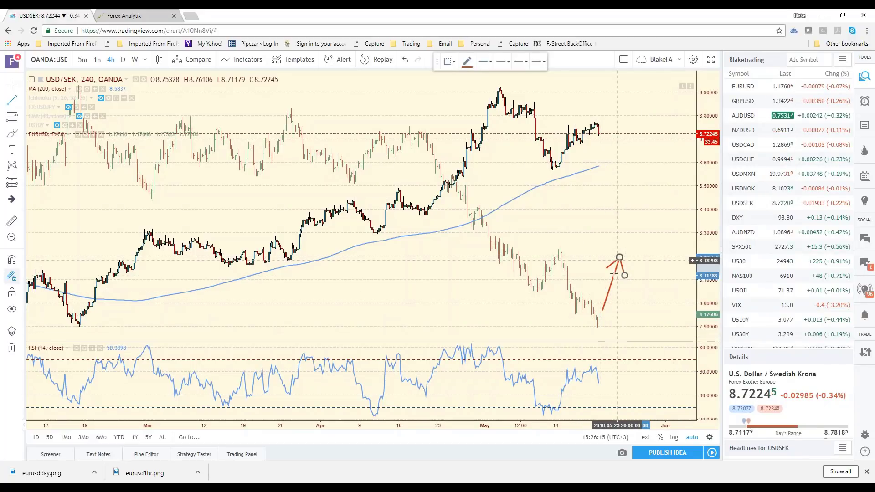
left_click(604, 142)
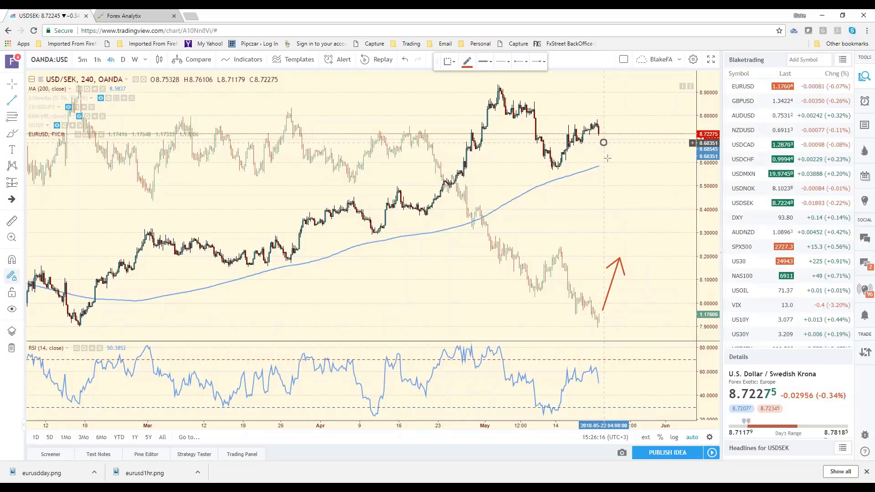
left_click(620, 189)
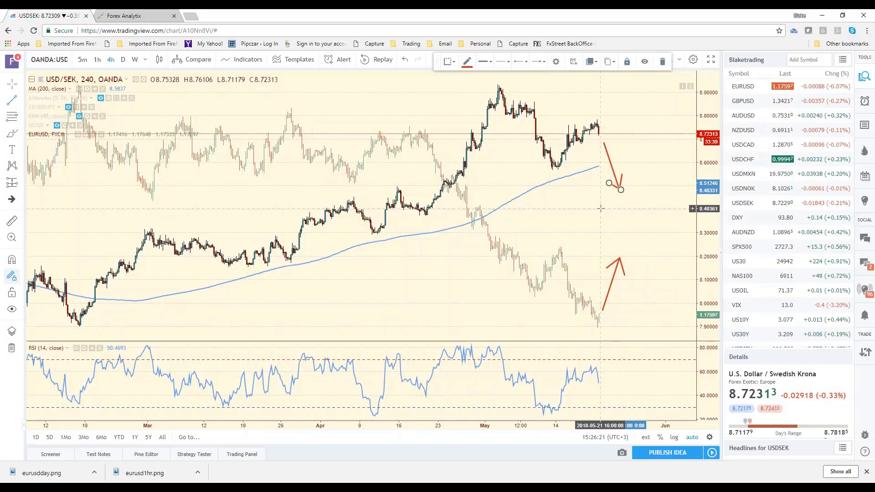
left_click(599, 208)
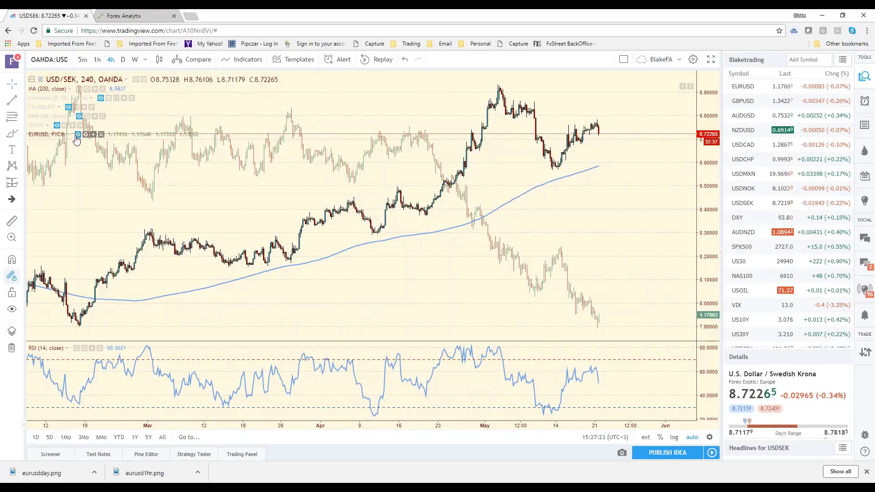
Delete the EURUSD overlay from the USD/SEK chart
left_click(101, 135)
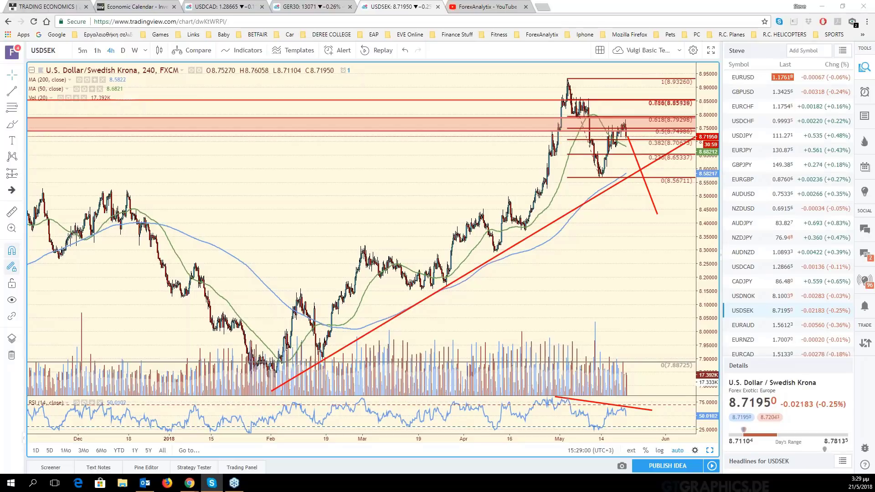
Drag the RSI downtrend line's right end out to late May, ending near 56
scroll(627, 309, "up", 2)
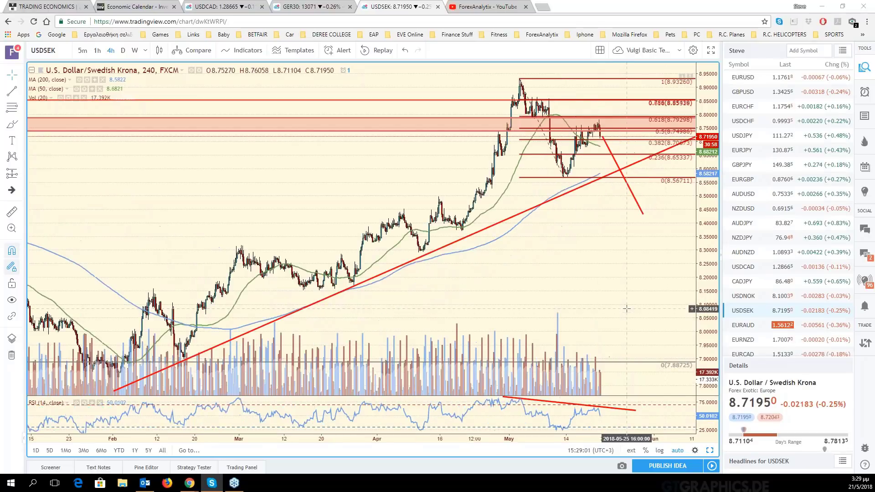
scroll(627, 308, "up", 1)
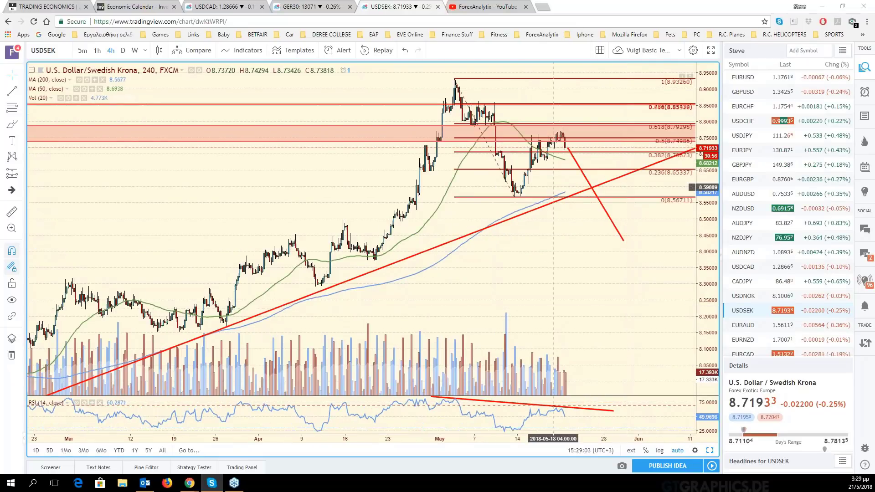
scroll(533, 165, "up", 1)
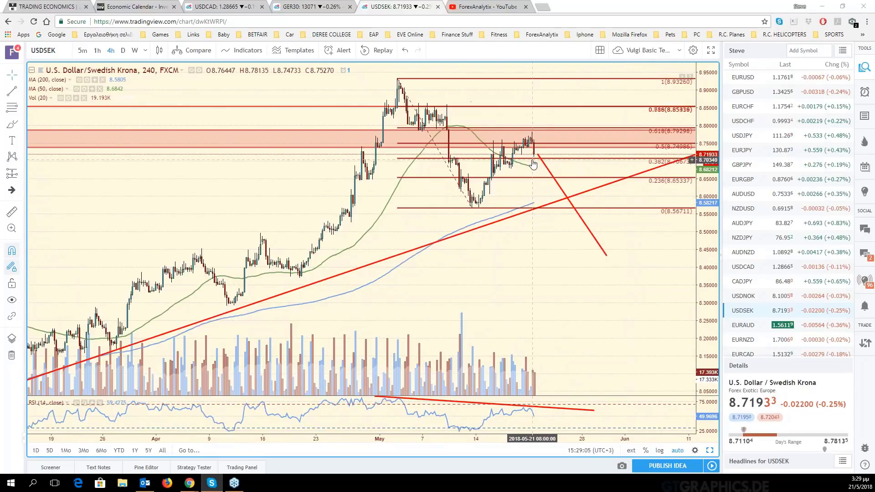
scroll(577, 287, "up", 1)
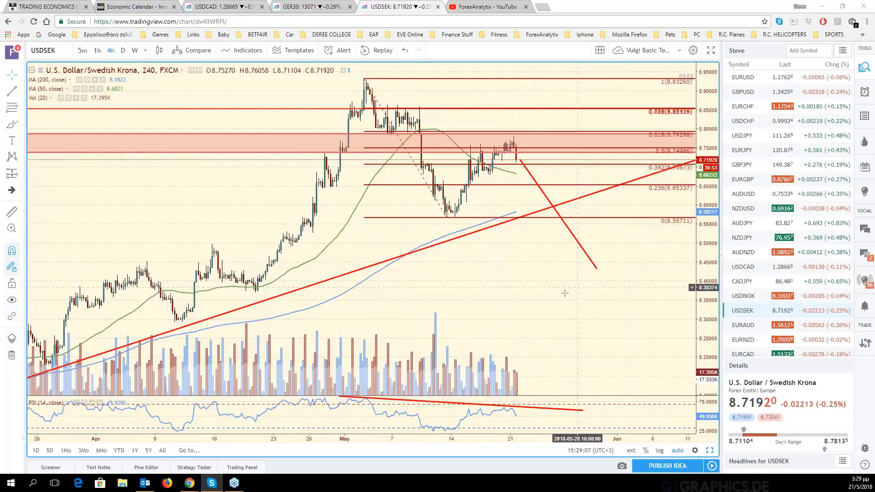
left_click_drag(567, 292, 645, 292)
scroll(645, 292, "down", 2)
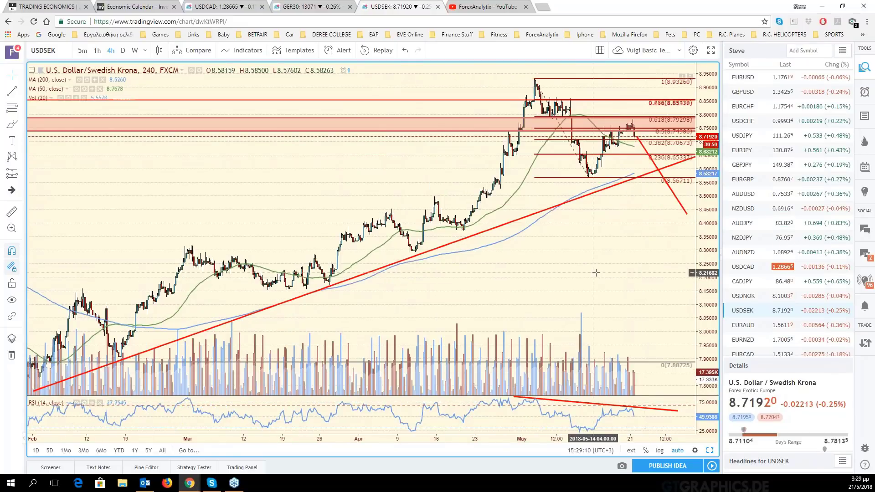
left_click_drag(596, 272, 574, 272)
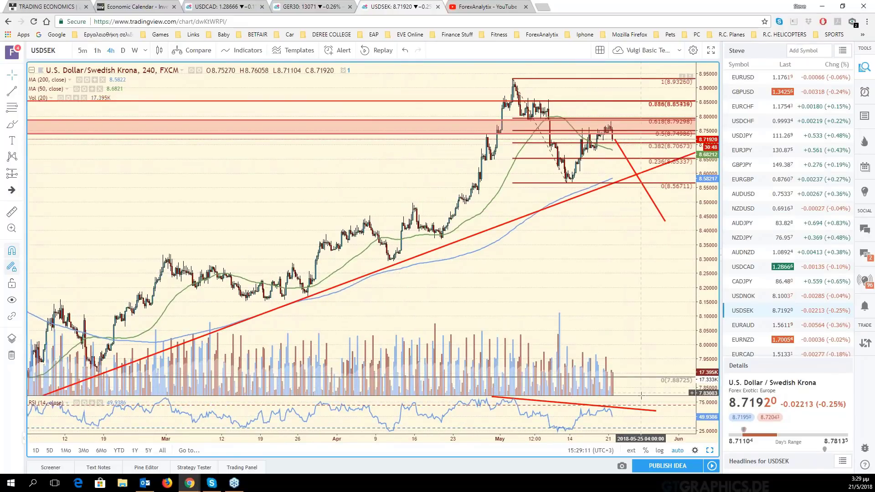
left_click(620, 408)
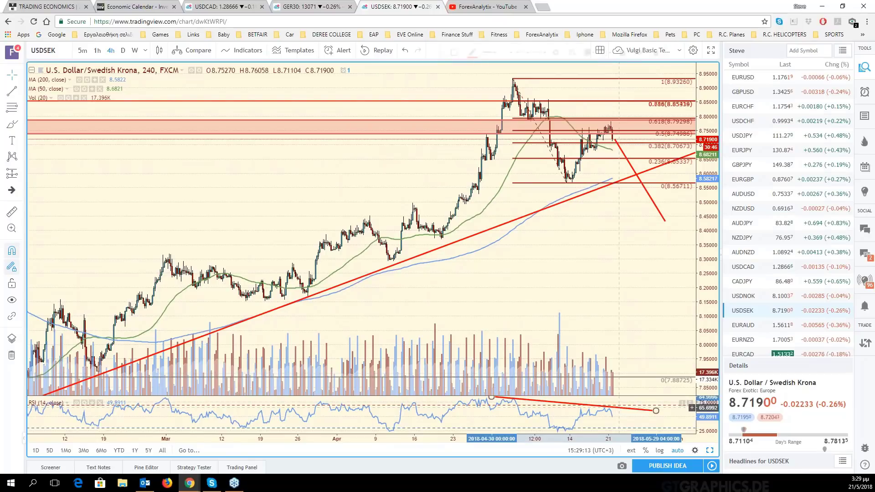
left_click(655, 412)
left_click_drag(654, 413, 656, 416)
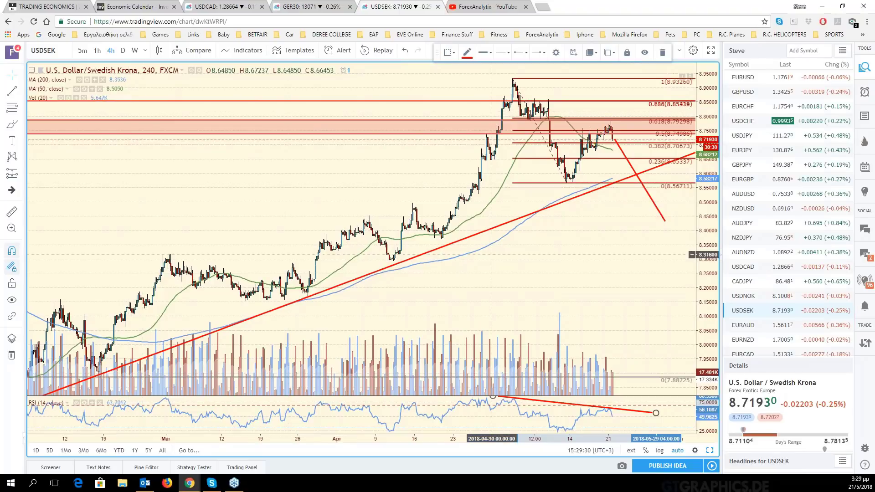
scroll(529, 286, "up", 1)
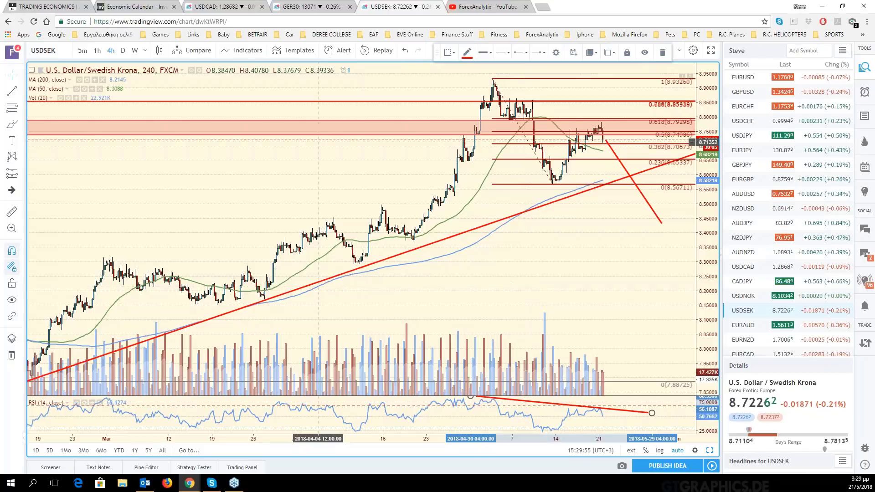
Revert the USDSEK/USDEUR ratio symbol back to plain USDSEK
type("/")
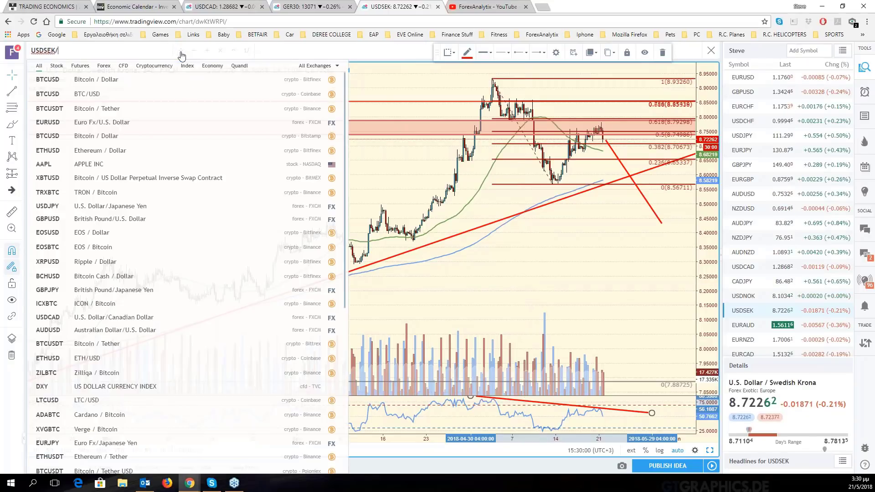
type("USD")
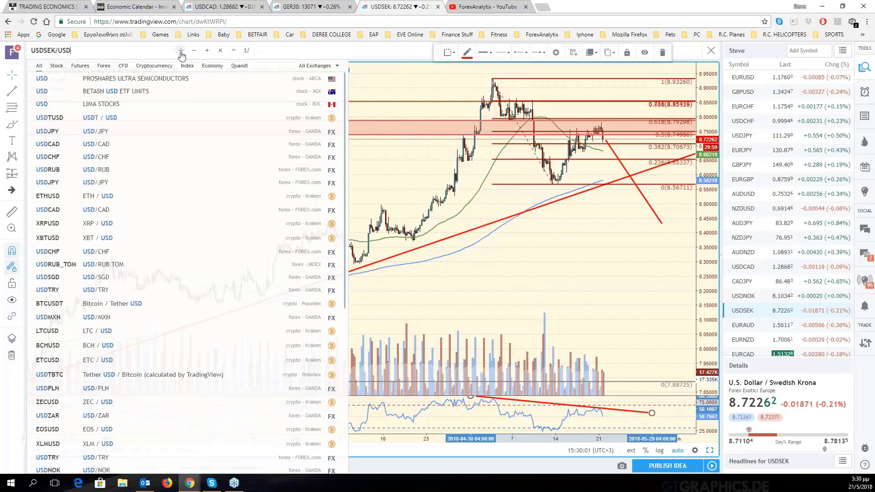
type("EUR")
key("Return")
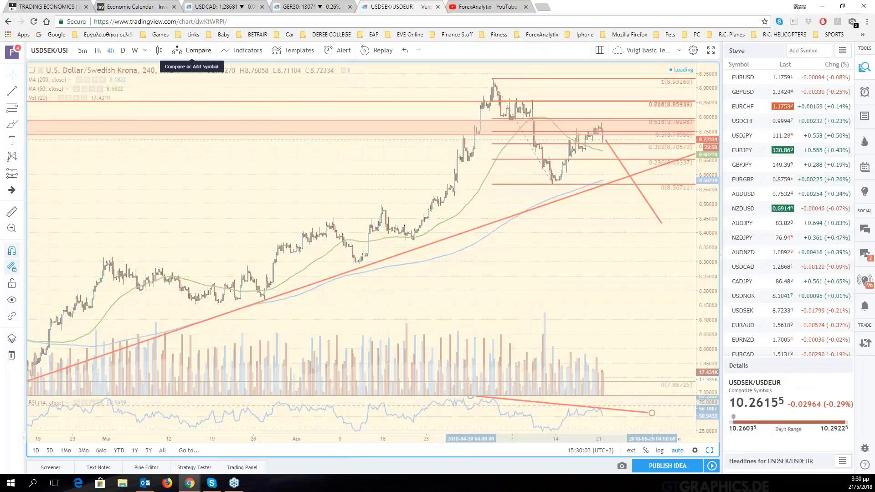
left_click(58, 51)
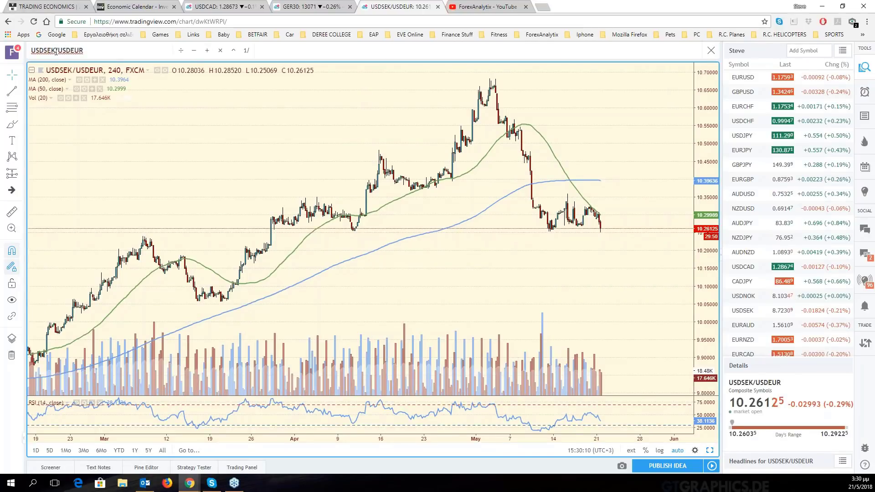
key("BackSpace")
key("BackSpace")
key("BackSpace")
key("BackSpace")
key("BackSpace")
key("BackSpace")
key("BackSpace")
key("Return")
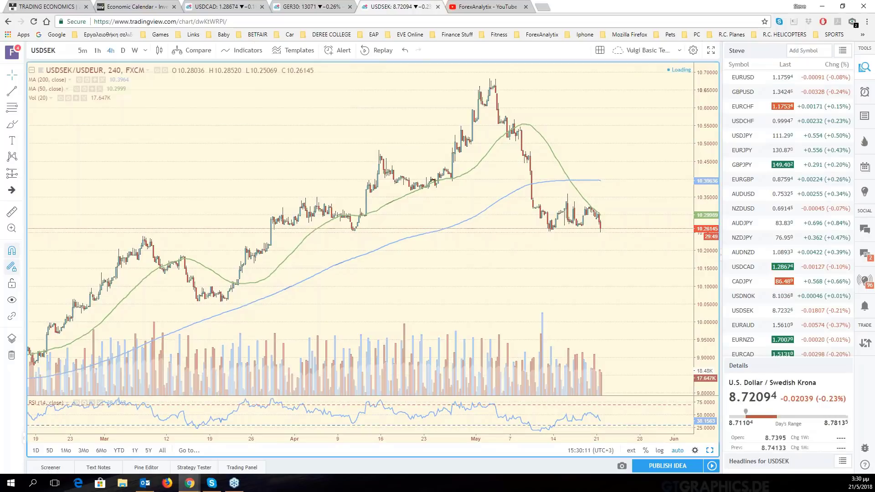
Add USDEUR as a Compare overlay on the USDSEK 4-hour chart
left_click(203, 51)
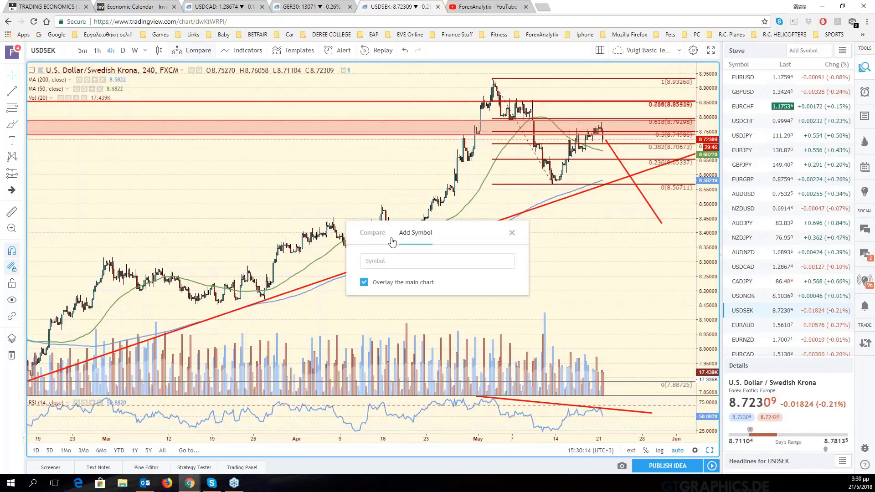
left_click(373, 234)
left_click(415, 242)
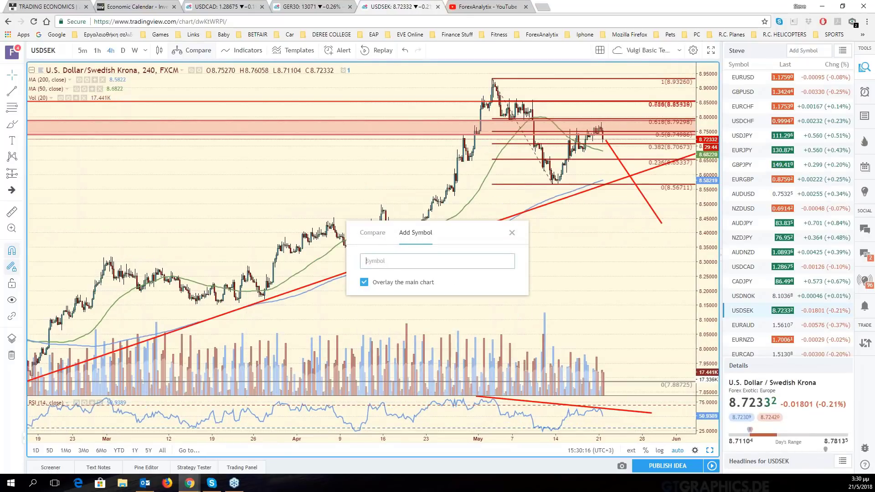
type("USD")
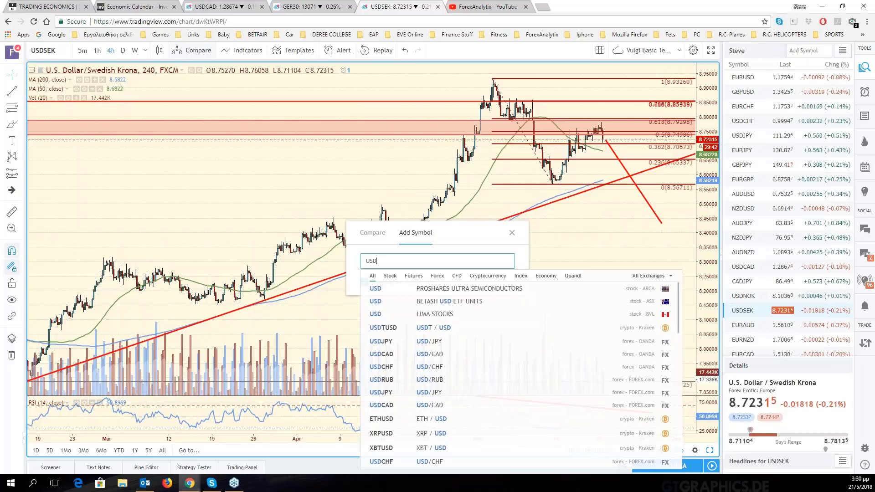
type("EUR")
key("Return")
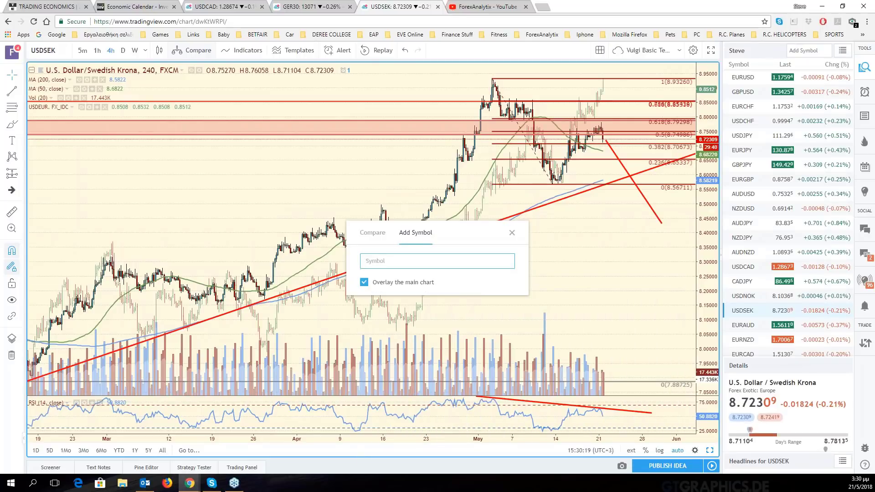
left_click(570, 259)
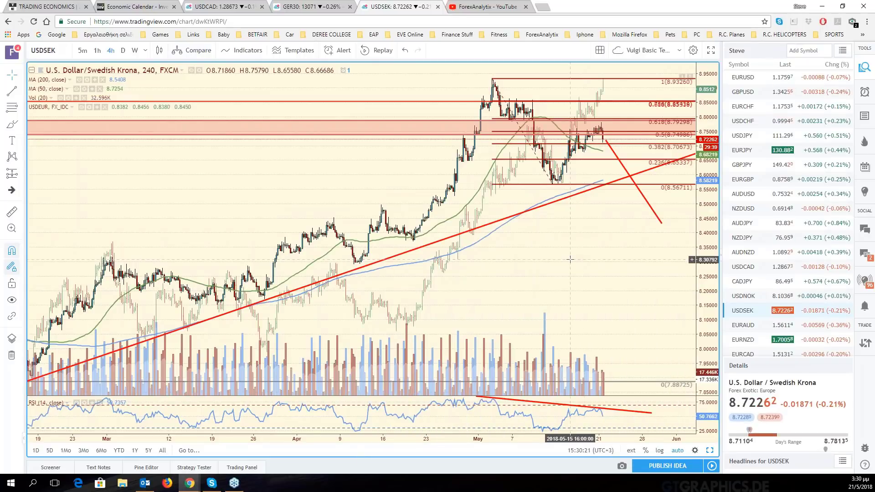
scroll(602, 279, "down", 2)
scroll(579, 280, "down", 2)
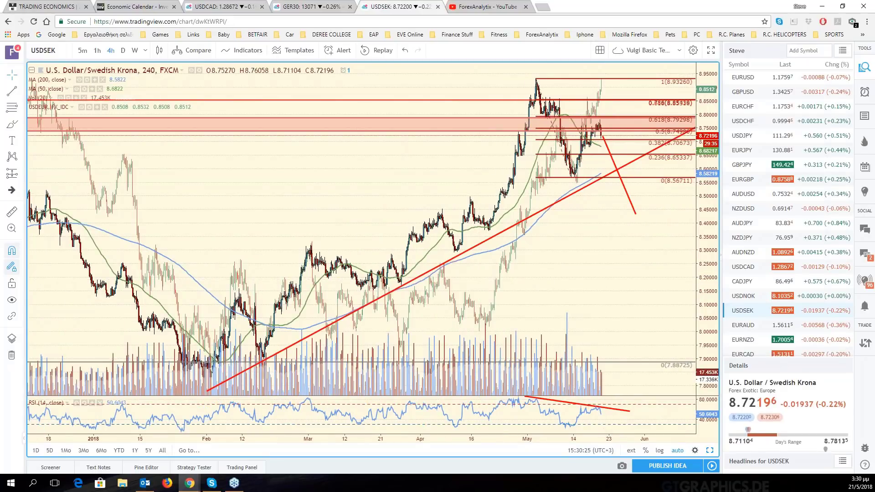
Rescale and pan the USDSEK chart to earlier bars, then auto-fit the price scale
left_click_drag(709, 244, 710, 257)
scroll(634, 257, "down", 1)
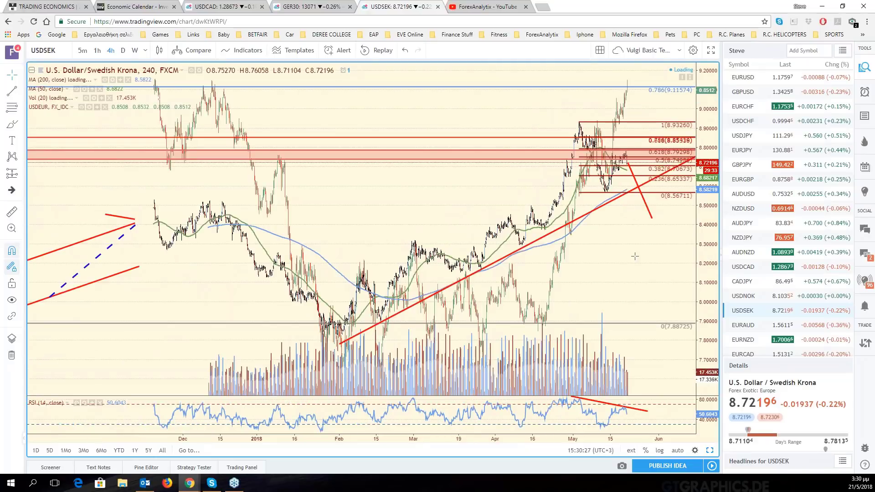
scroll(641, 257, "up", 2)
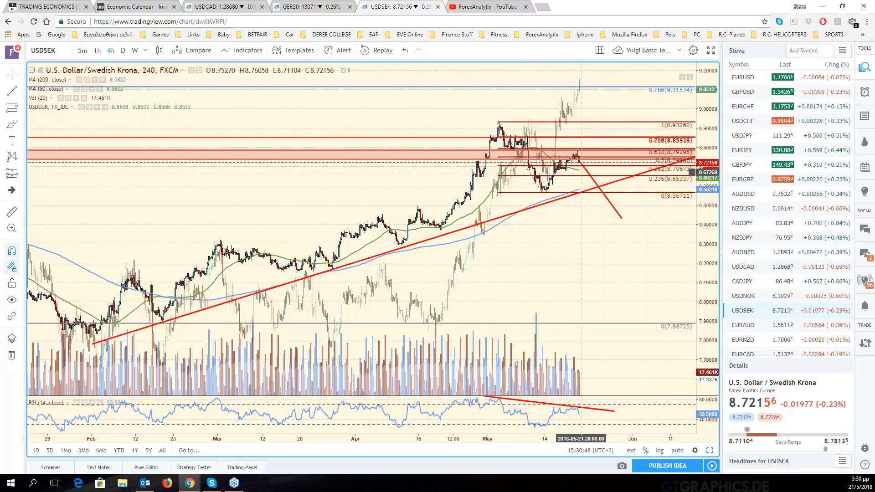
scroll(580, 171, "up", 2)
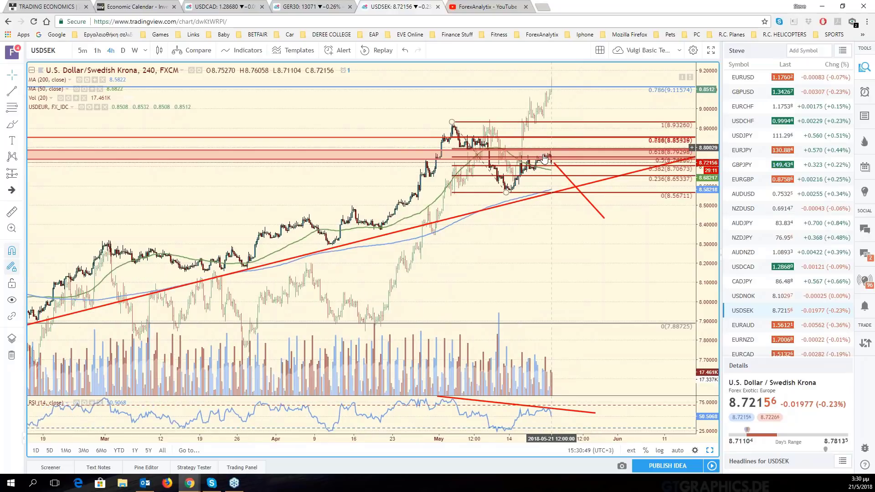
scroll(487, 157, "down", 2)
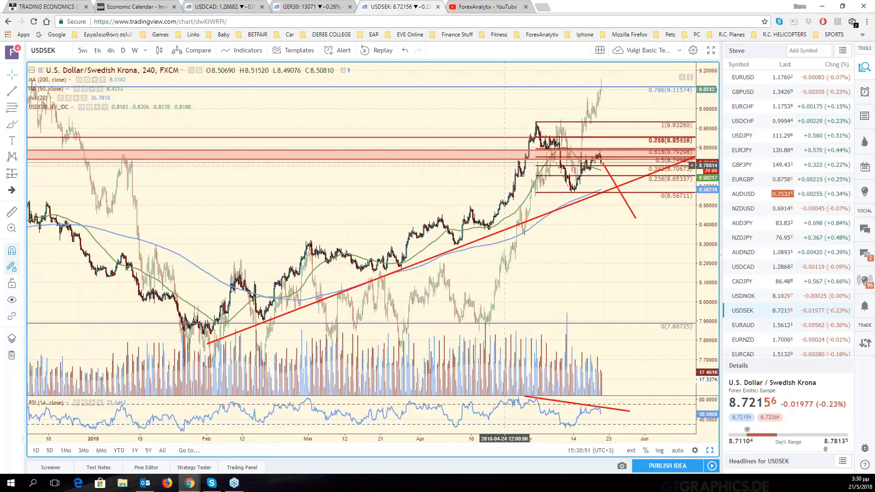
scroll(505, 165, "down", 3)
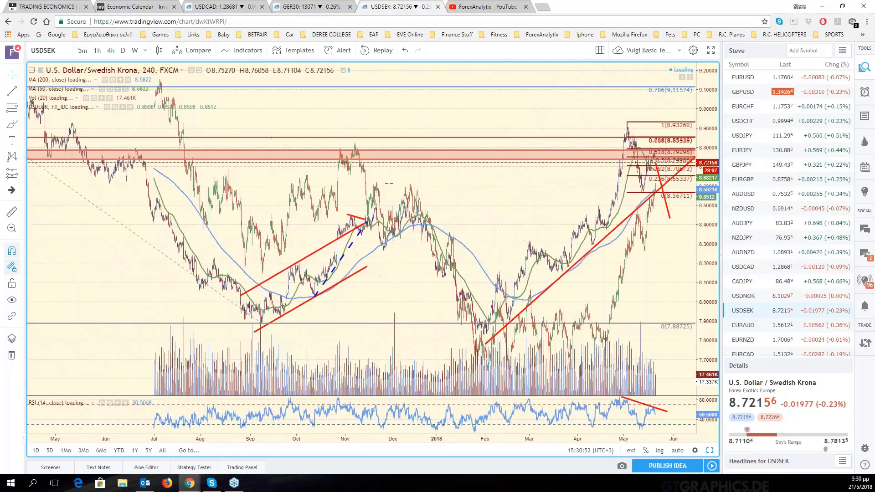
scroll(389, 183, "down", 2)
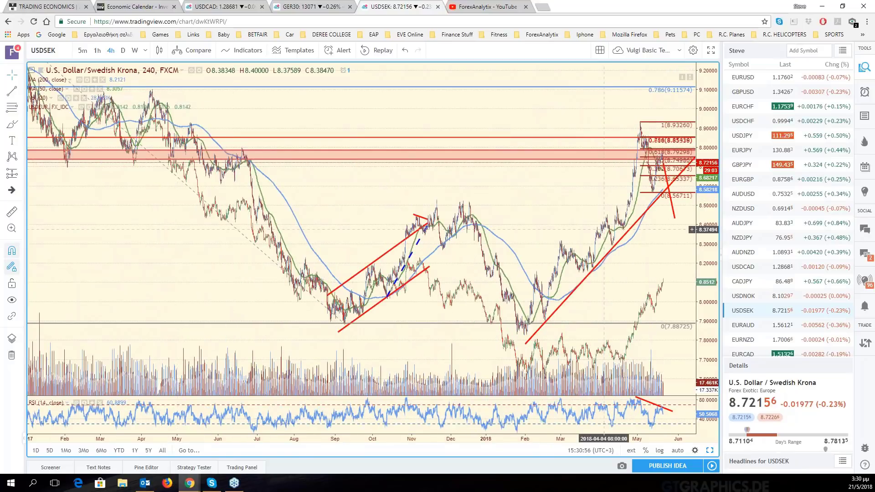
scroll(661, 256, "up", 1)
scroll(660, 257, "up", 3)
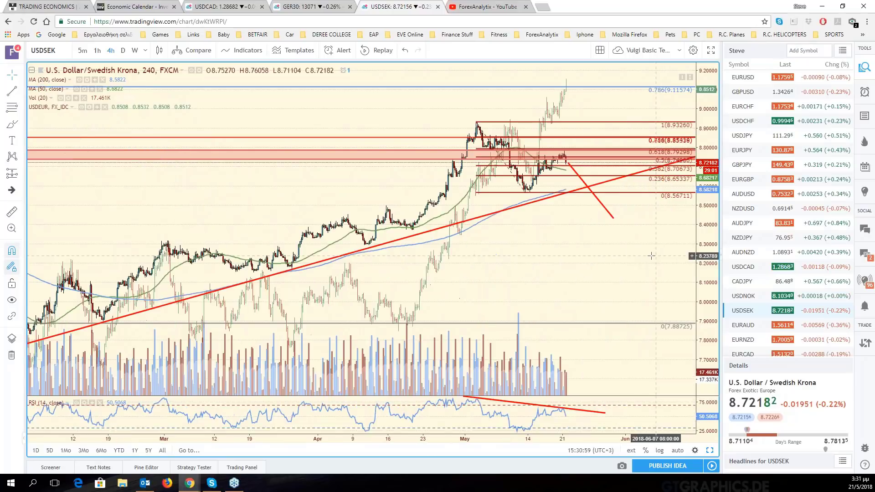
scroll(652, 256, "up", 2)
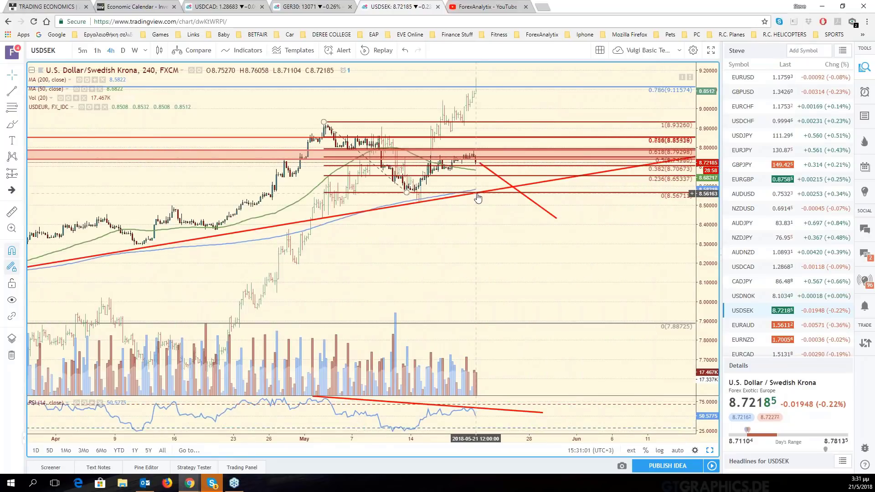
left_click_drag(493, 232, 661, 255)
left_click(677, 450)
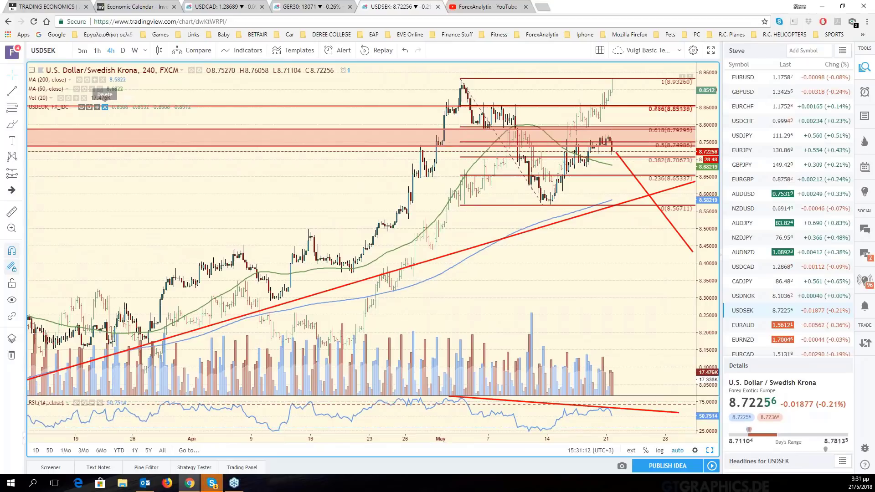
Remove the USDEUR overlay and return to the six-chart 240-minute grid
left_click(105, 107)
scroll(576, 271, "up", 1)
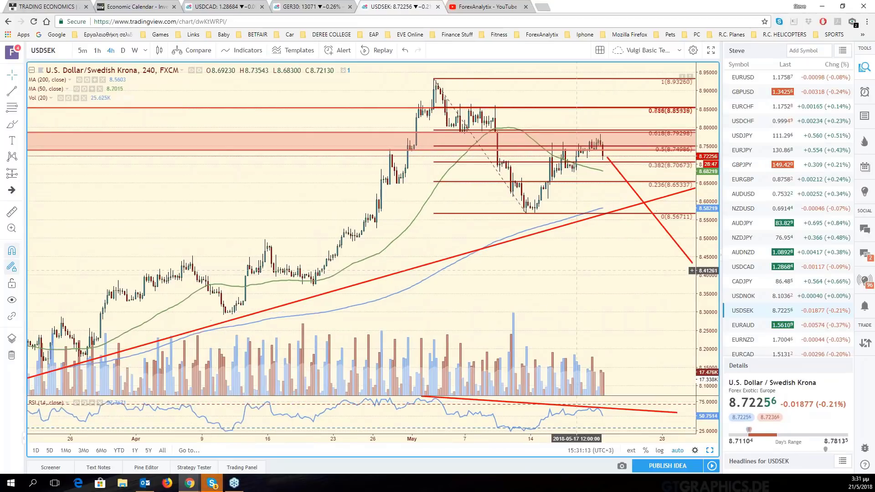
scroll(590, 340, "up", 1)
left_click_drag(591, 339, 661, 410)
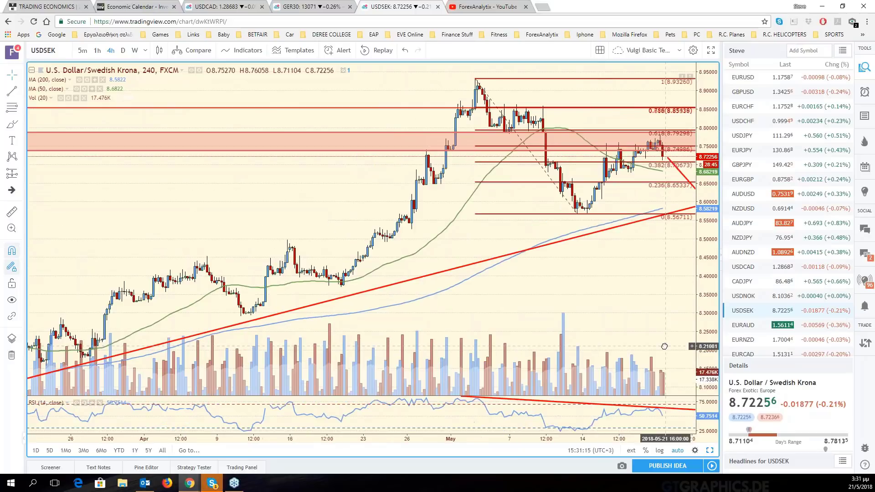
left_click(709, 454)
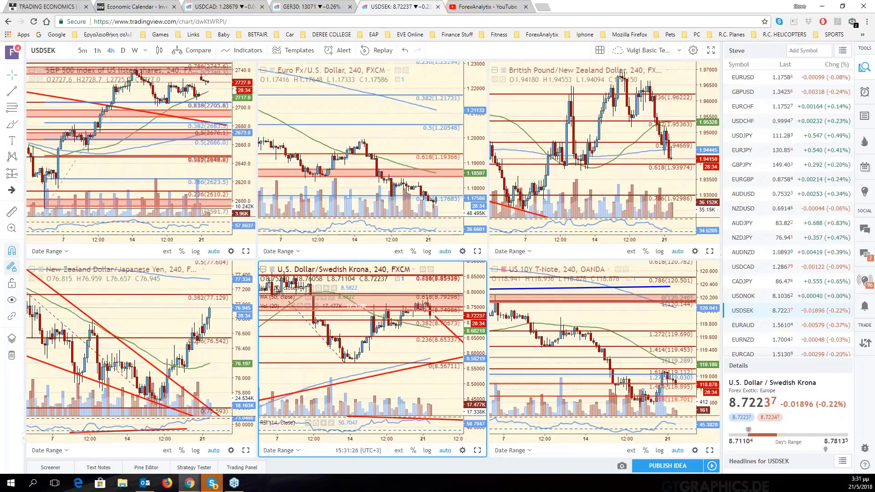
Switch to the USDCAD layout and maximize its EURAUD daily chart
left_click(218, 9)
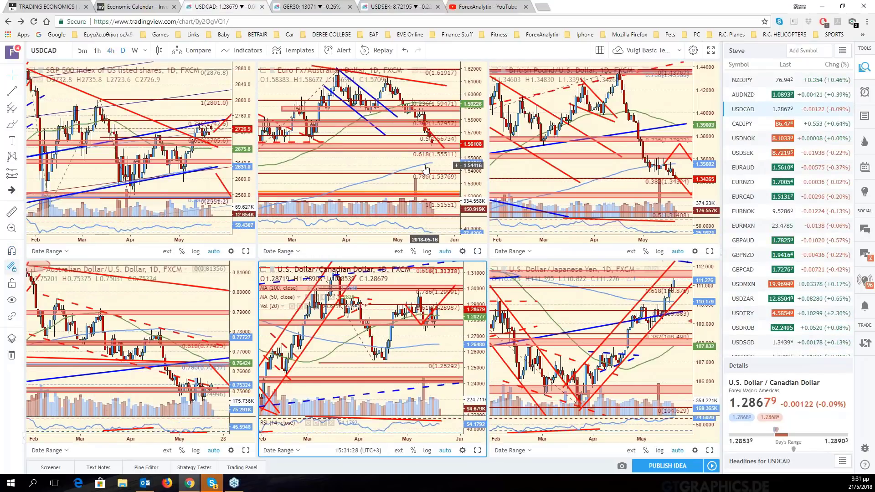
left_click(477, 251)
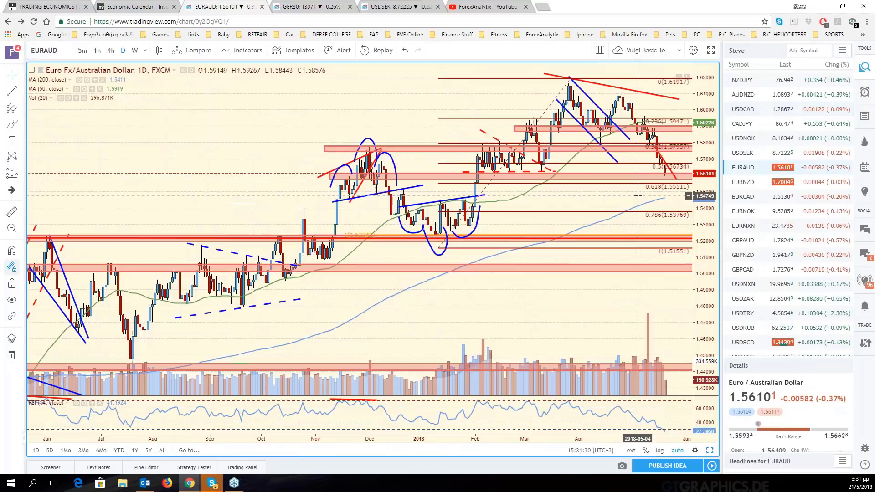
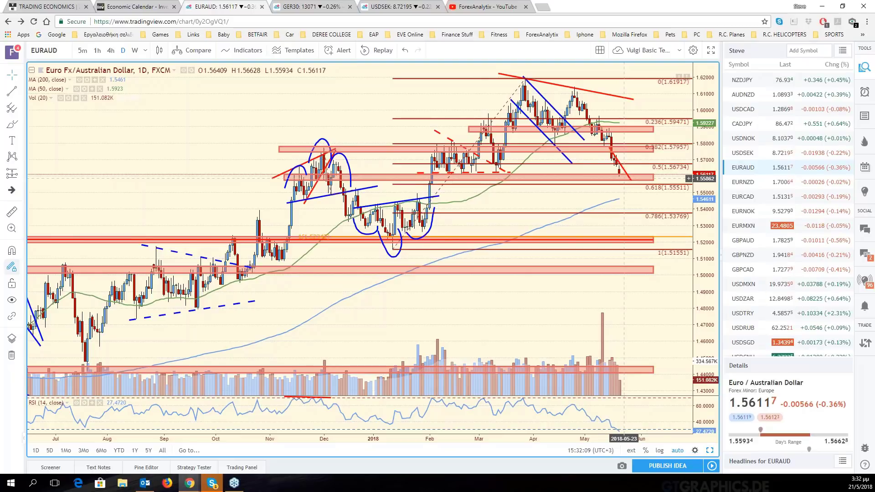
Pan back through EURAUD history, restore the grid and maximise the AUDUSD chart
left_click_drag(644, 197, 691, 200)
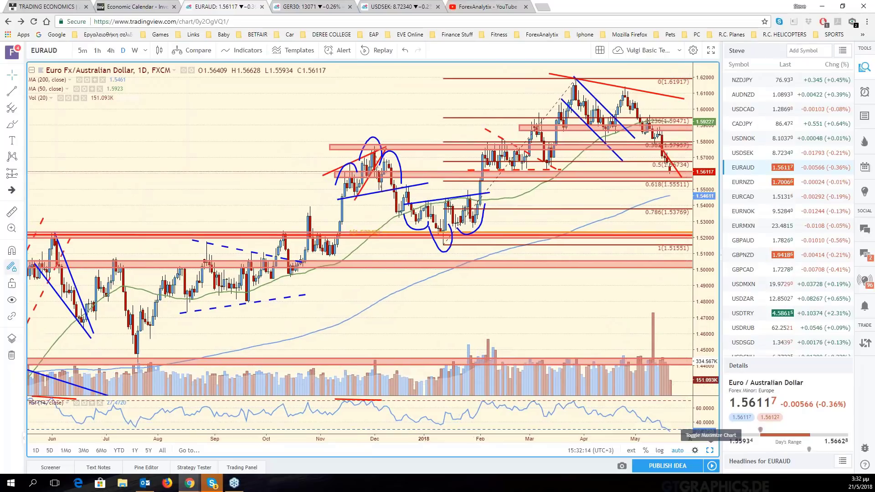
left_click(710, 451)
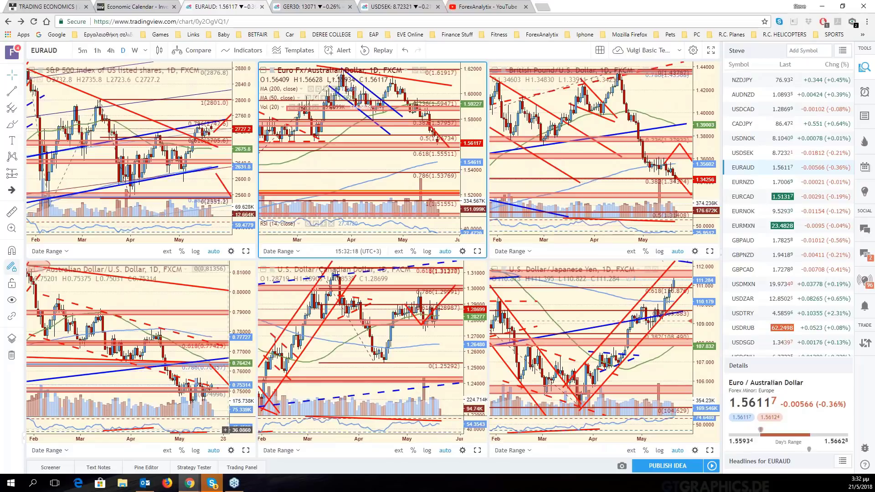
left_click(246, 451)
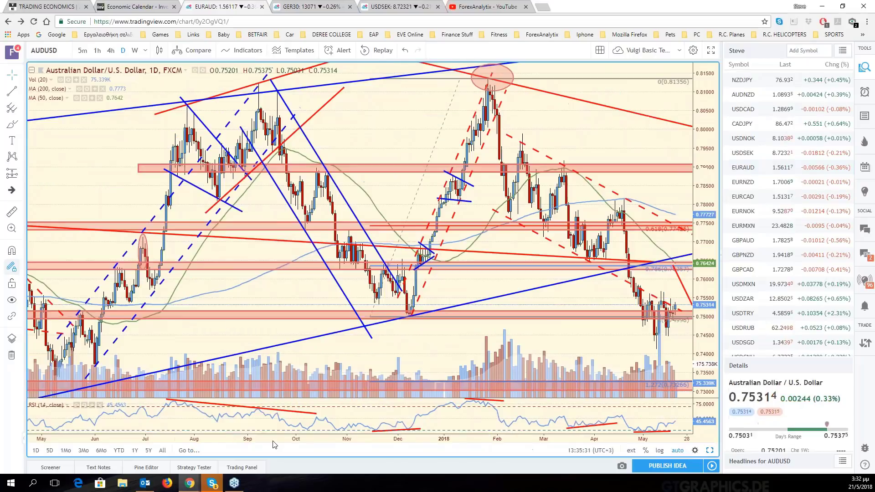
Switch to the other layout and maximise the NZDJPY chart, zooming out to review it
left_click(381, 10)
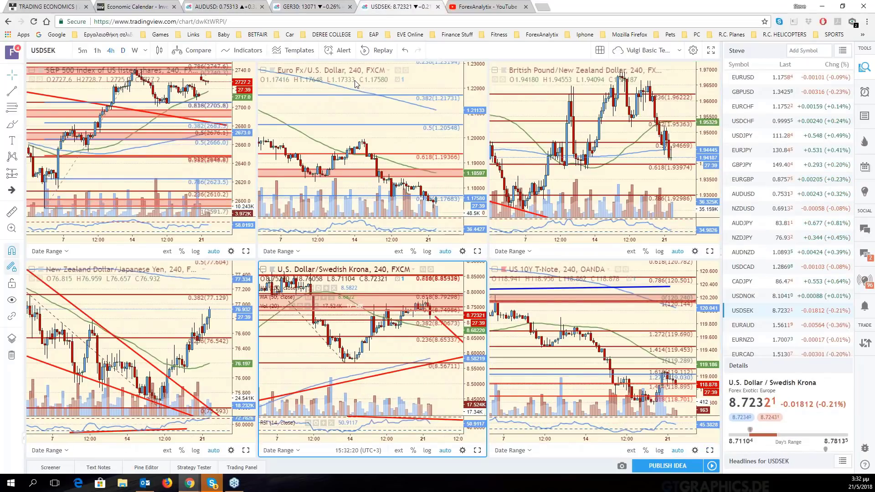
left_click(246, 450)
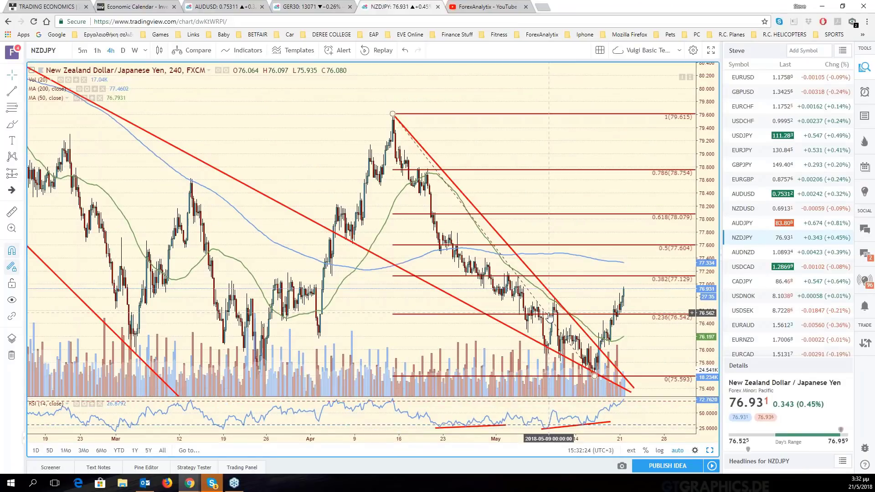
scroll(550, 319, "down", 2)
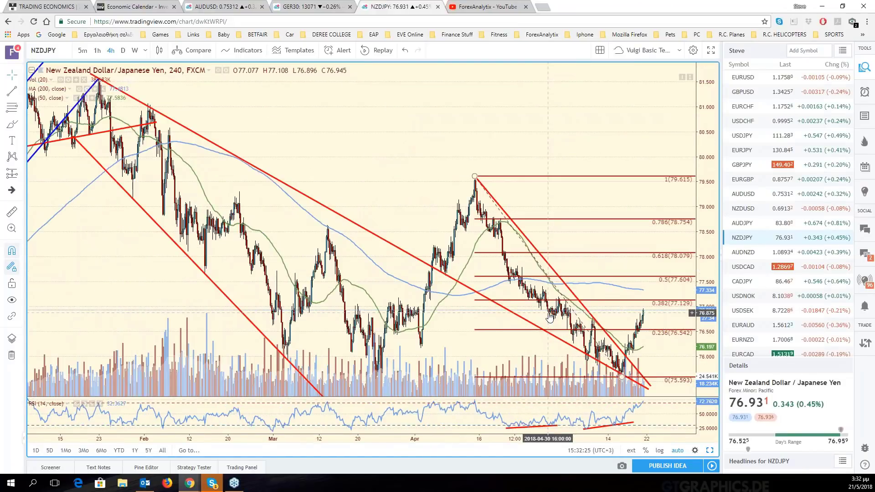
scroll(550, 319, "down", 1)
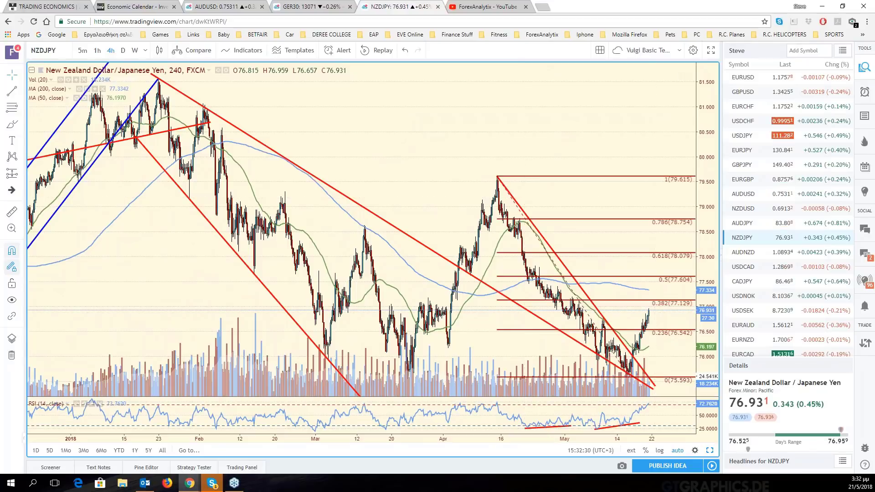
Change the chart's symbol to AUDUSD
left_click(68, 51)
type("AUDUSD")
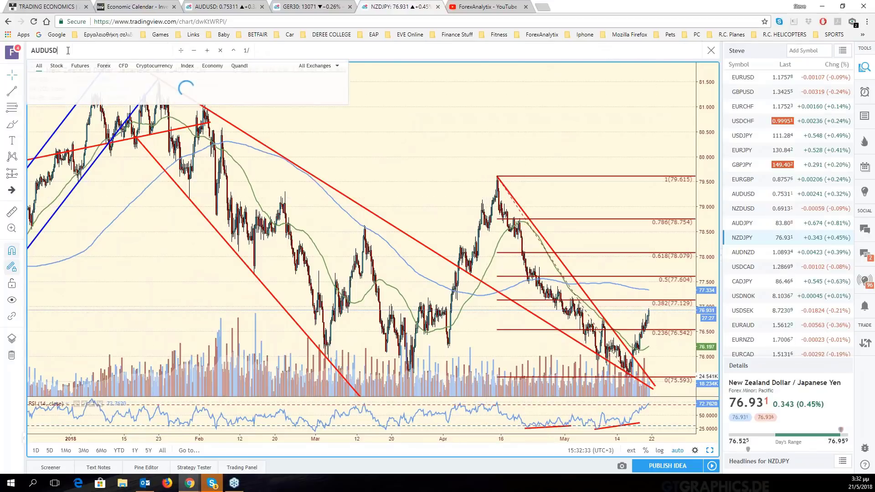
key("Return")
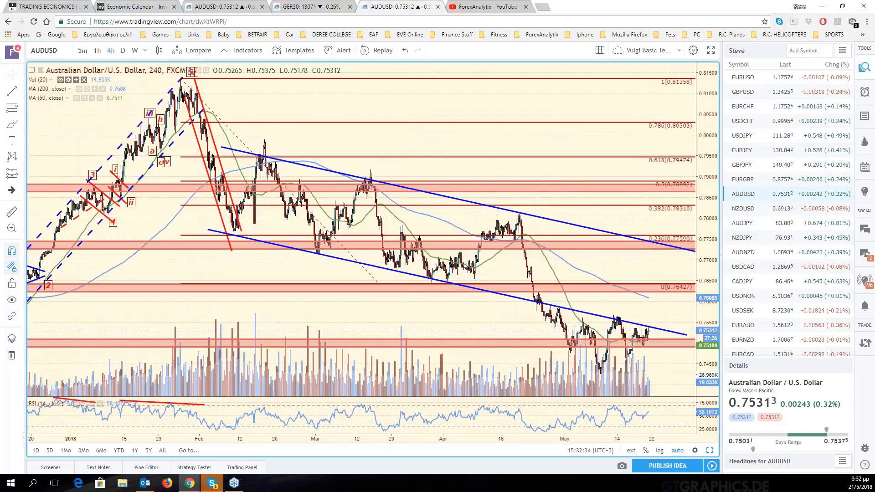
Choose a freehand drawing shape and sketch red inverse head-and-shoulders curves near the recent lows
scroll(562, 289, "up", 3)
scroll(562, 289, "up", 1)
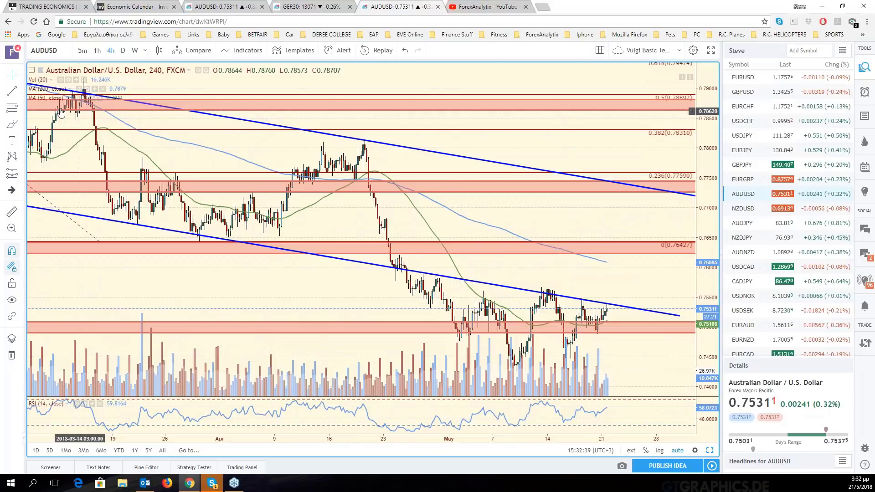
left_click(16, 122)
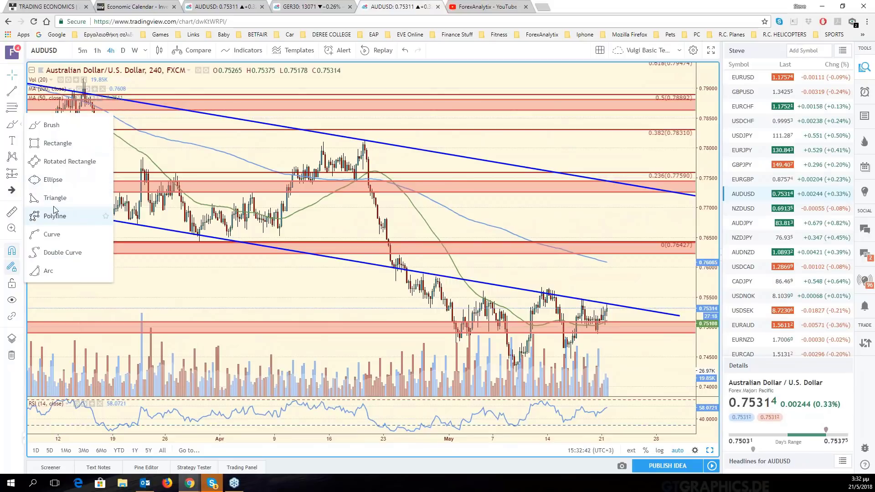
left_click(54, 198)
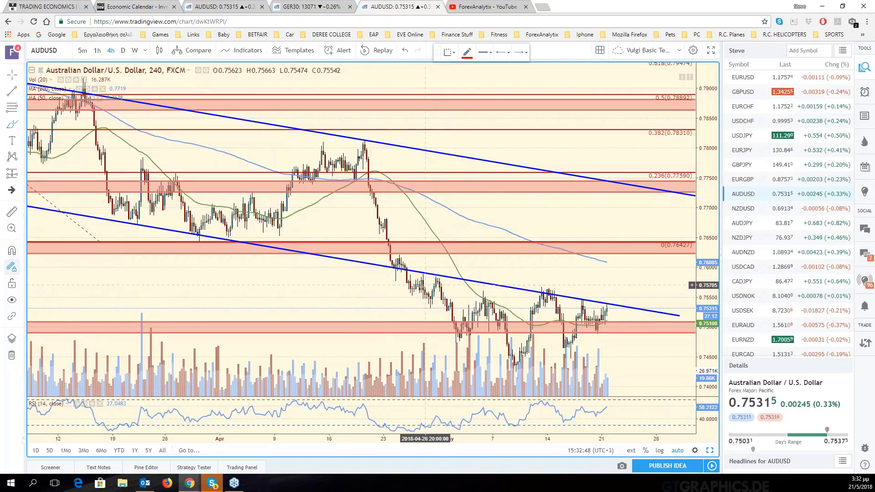
mouse_move(420, 302)
left_mouse_down()
mouse_move(482, 334)
mouse_move(495, 365)
mouse_move(513, 372)
mouse_move(530, 370)
mouse_move(552, 324)
mouse_move(583, 360)
mouse_move(624, 313)
left_mouse_up()
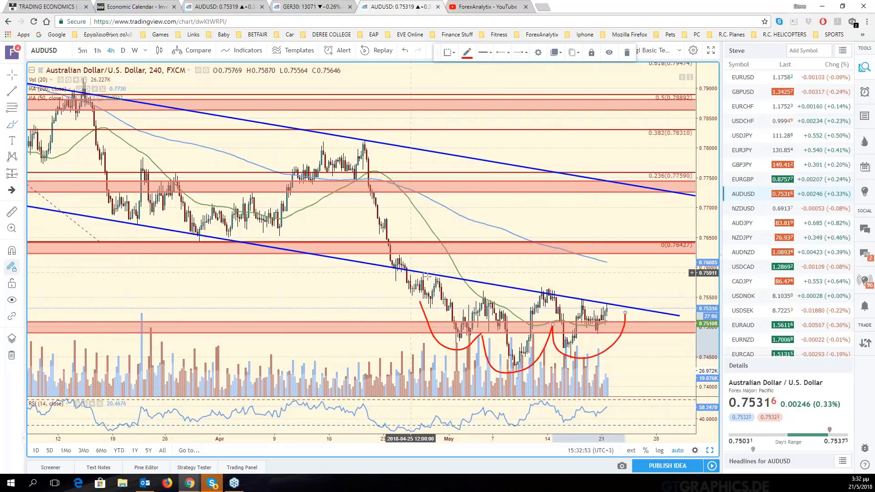
Draw the red neckline along the descending trendline and an upward projection, then restore the six-chart grid
left_click_drag(401, 272, 645, 302)
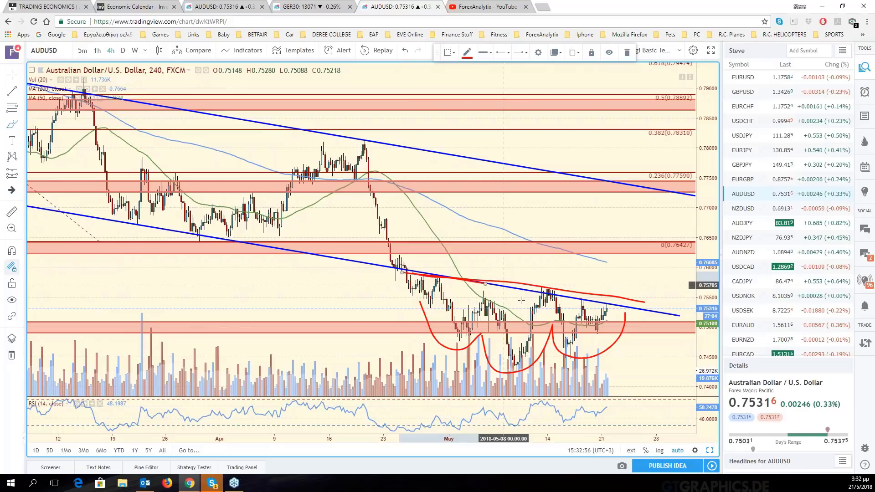
mouse_move(485, 282)
left_mouse_down()
mouse_move(601, 294)
mouse_move(640, 273)
mouse_move(658, 212)
left_mouse_up()
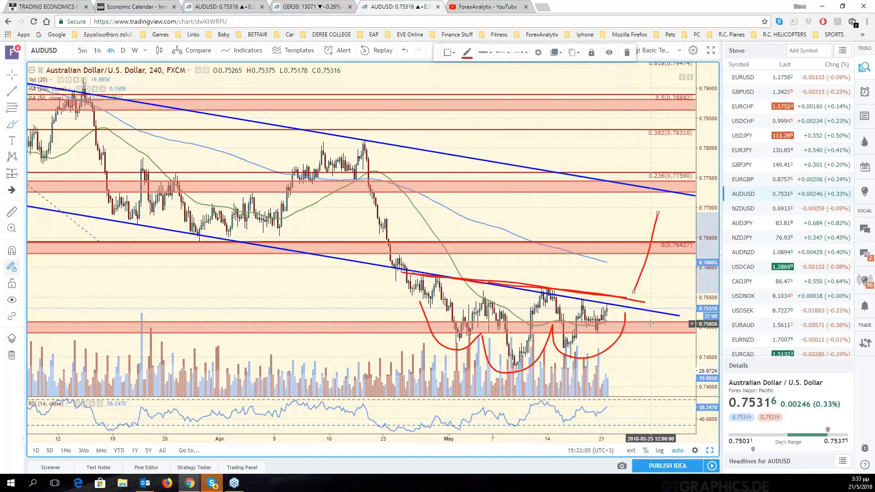
right_click(634, 363)
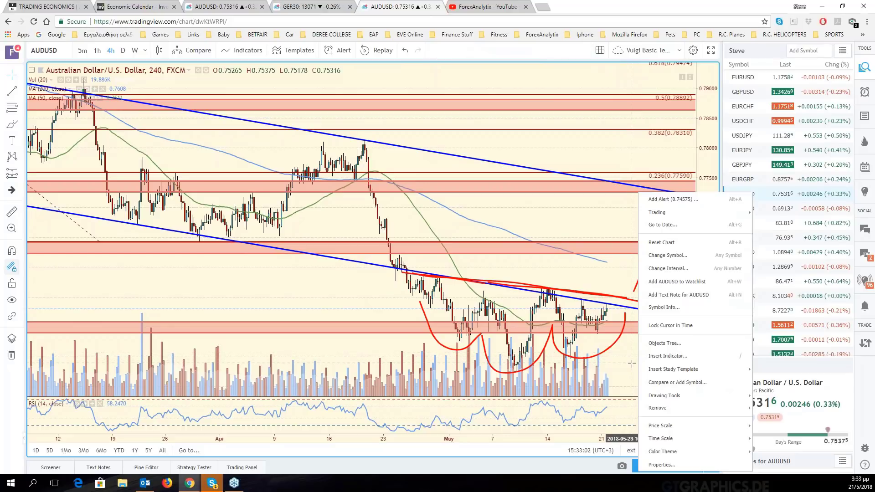
left_click(635, 361)
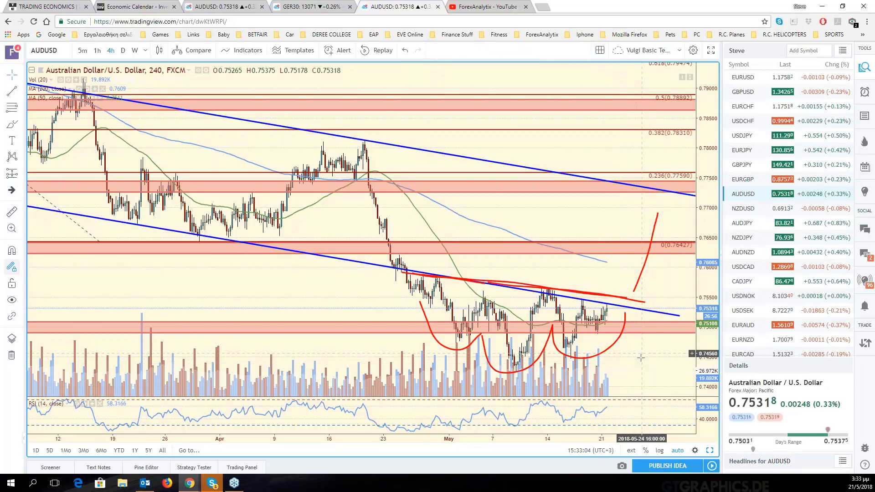
scroll(641, 358, "down", 2)
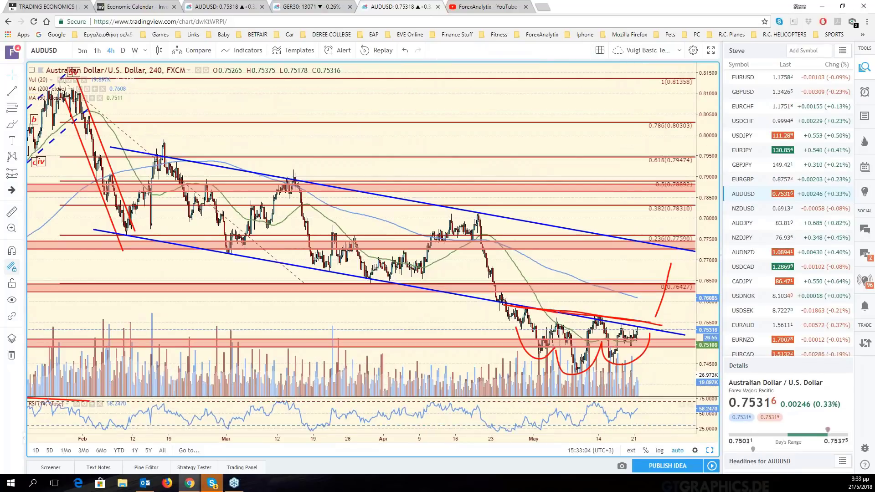
key("alt+Return")
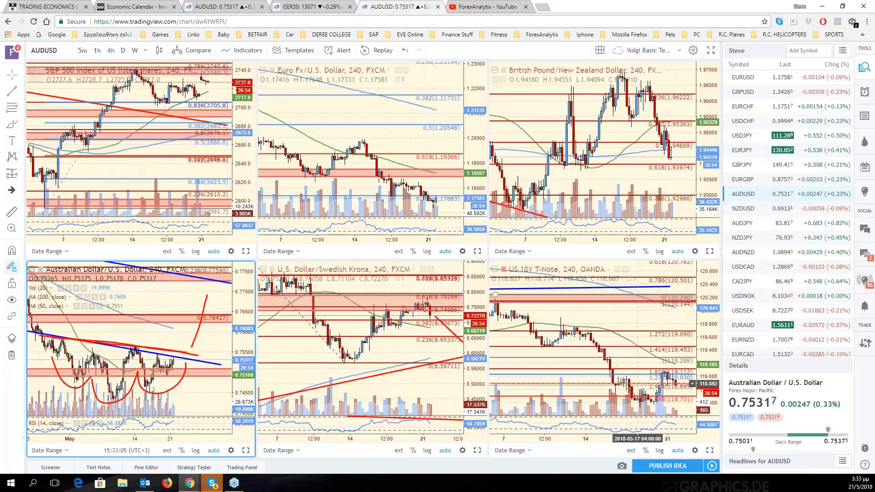
Go back to the daily-chart layout and maximise the USDJPY chart
key("alt+Left")
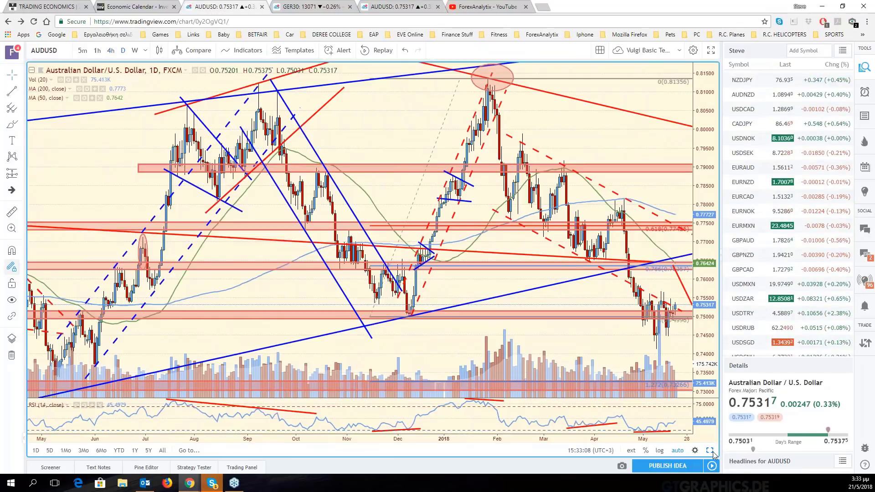
left_click(711, 451)
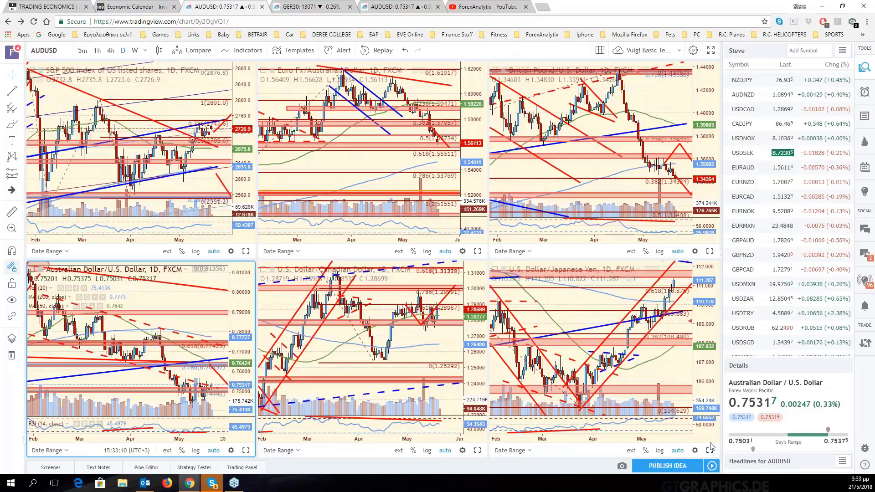
left_click(710, 449)
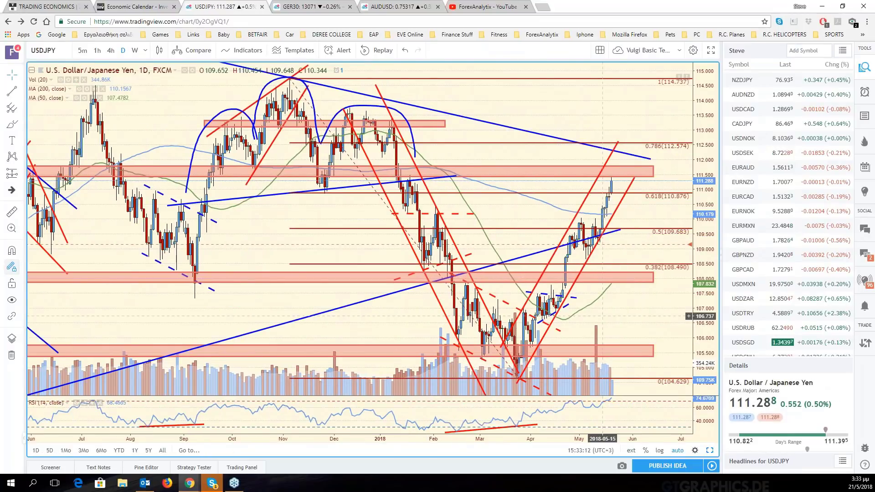
scroll(602, 316, "down", 2)
scroll(604, 316, "down", 1)
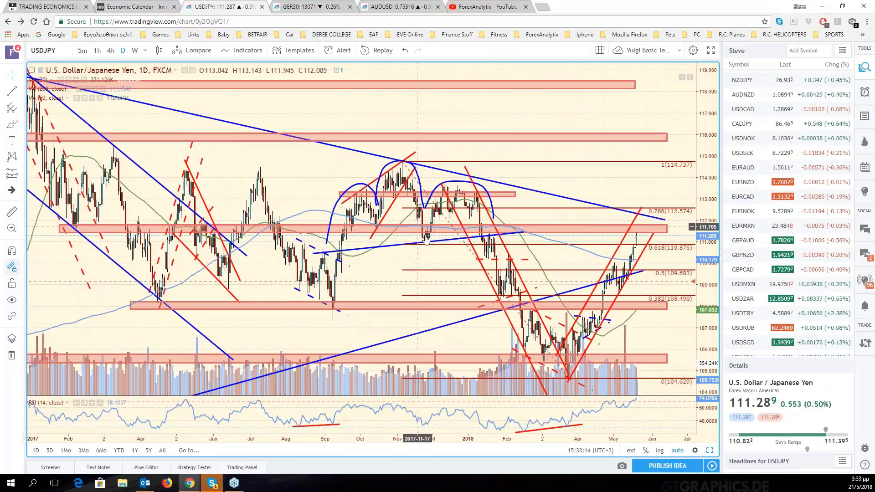
scroll(426, 240, "down", 2)
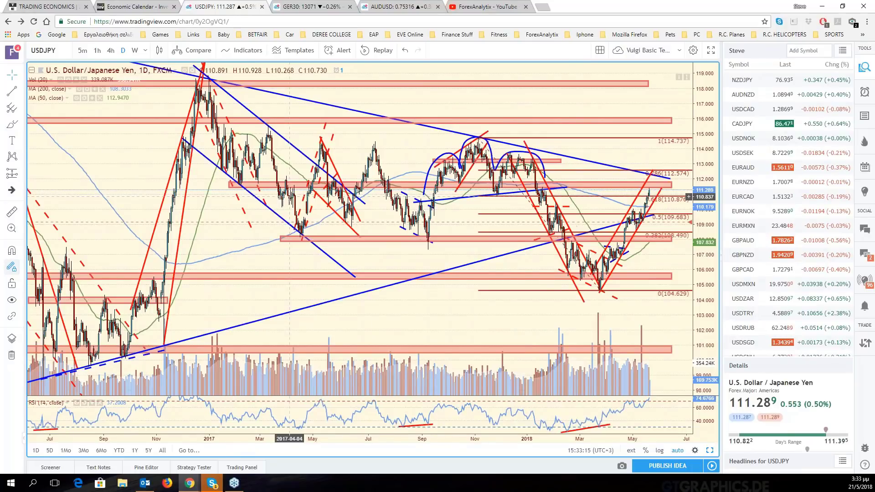
scroll(579, 245, "up", 3)
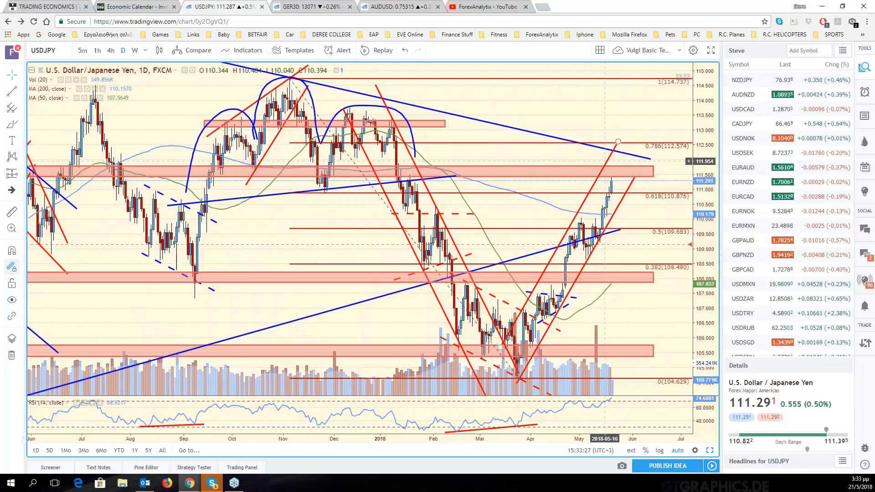
Zoom the USDJPY chart and inspect its red rising trendline
scroll(605, 161, "down", 3)
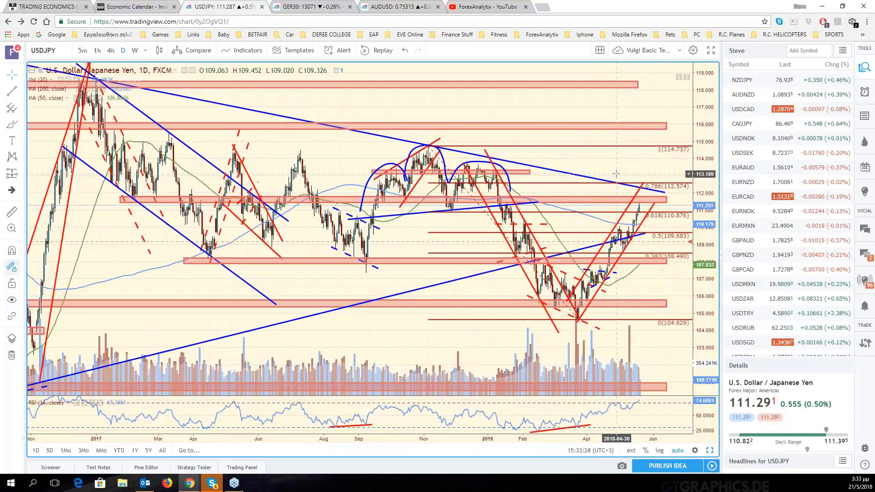
scroll(616, 174, "down", 2)
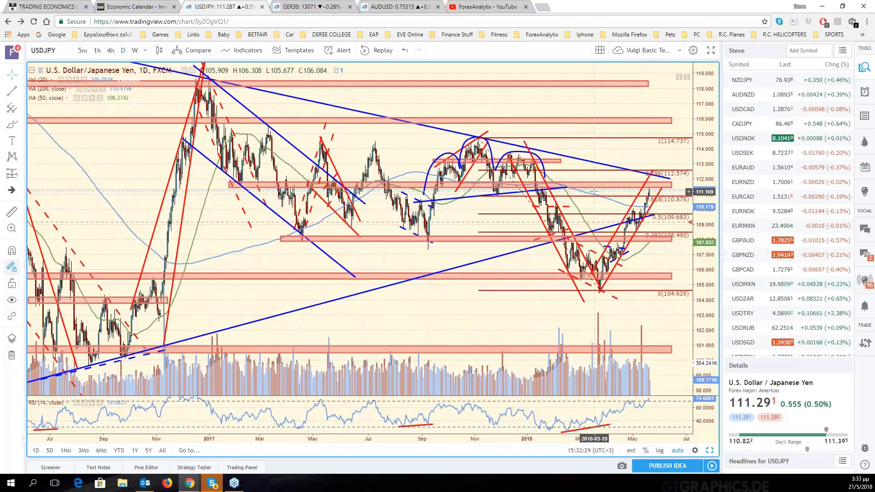
scroll(594, 192, "down", 2)
scroll(239, 115, "down", 2)
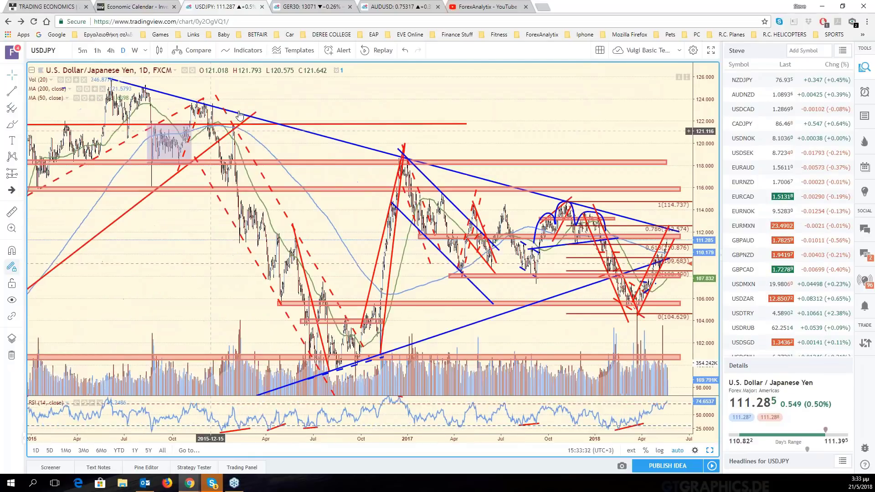
scroll(597, 249, "up", 2)
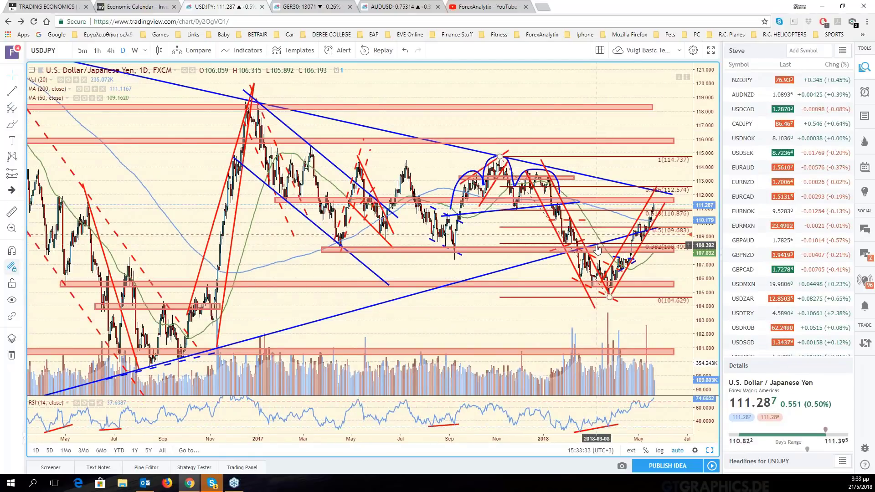
scroll(597, 249, "up", 2)
scroll(597, 249, "up", 1)
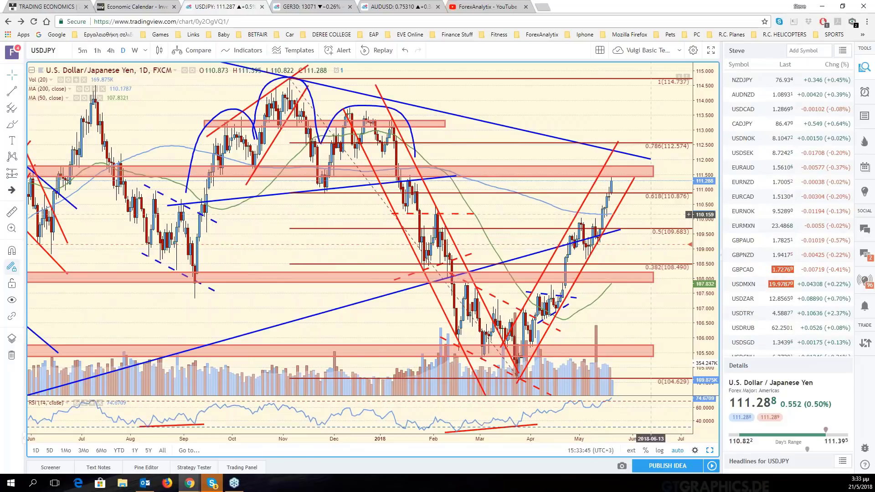
left_click(629, 185)
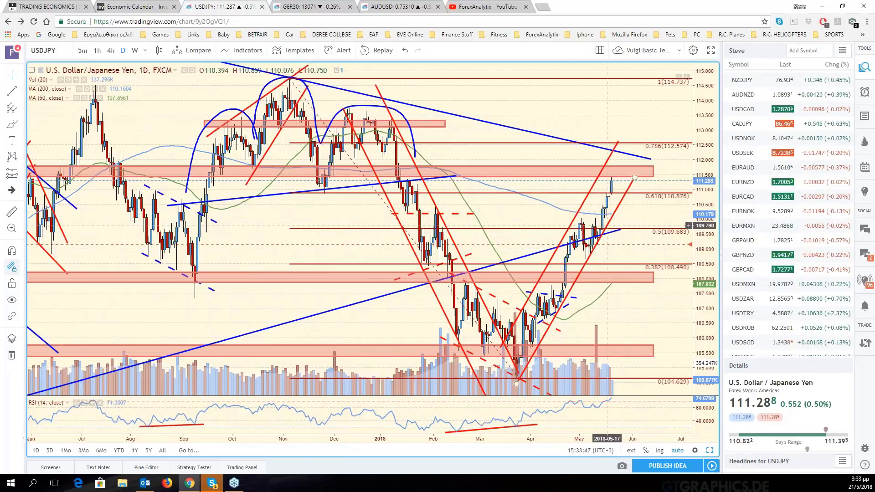
left_click(588, 183)
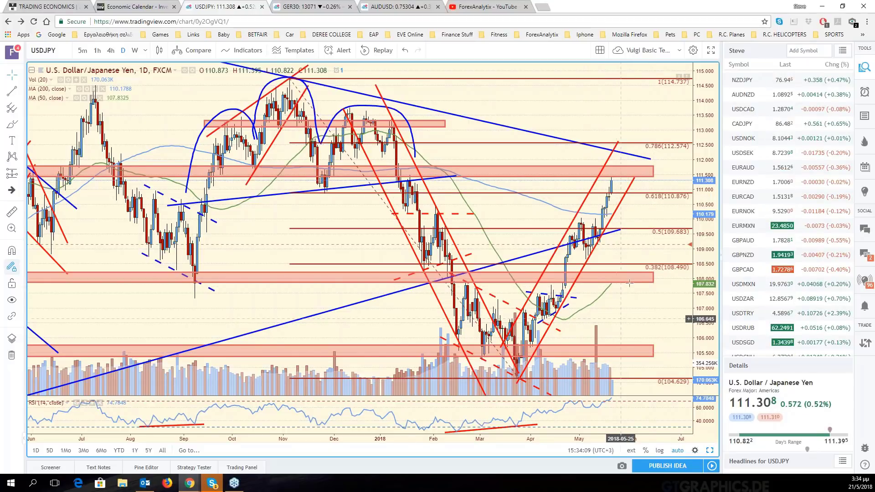
Zoom and pan USDJPY to bring recent price action back into view
scroll(629, 283, "down", 3)
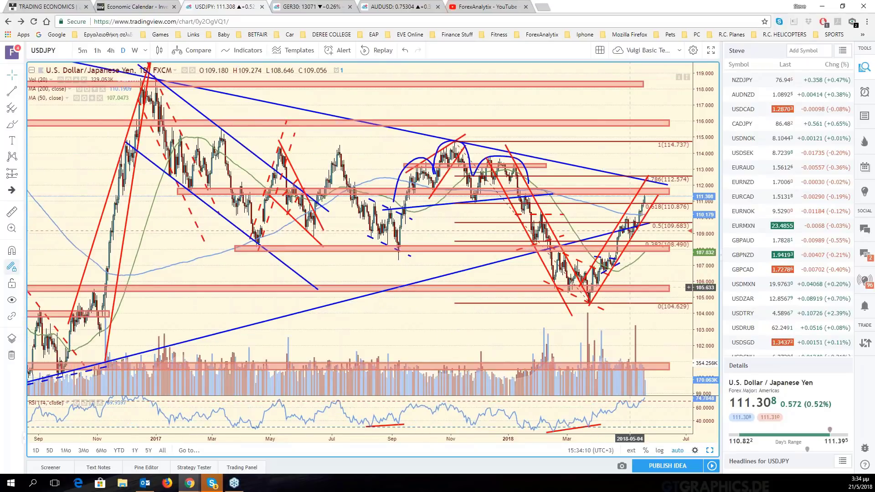
scroll(630, 288, "down", 2)
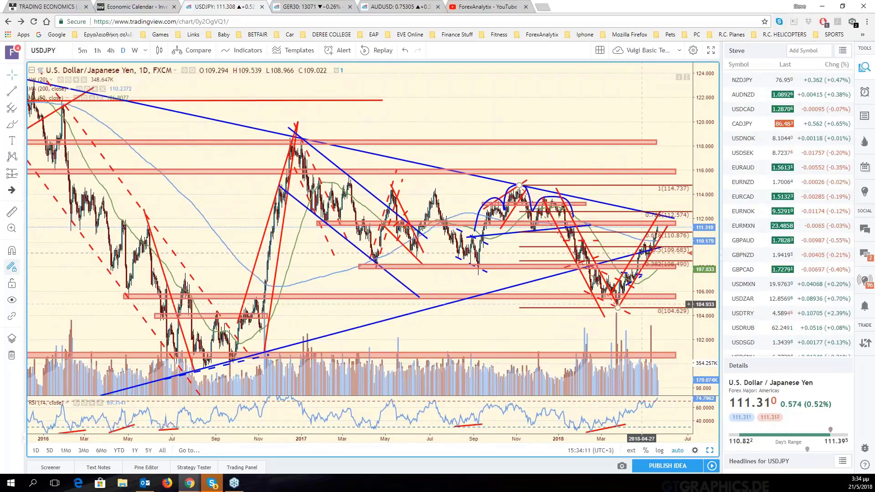
left_click_drag(641, 304, 614, 329)
scroll(618, 332, "up", 3)
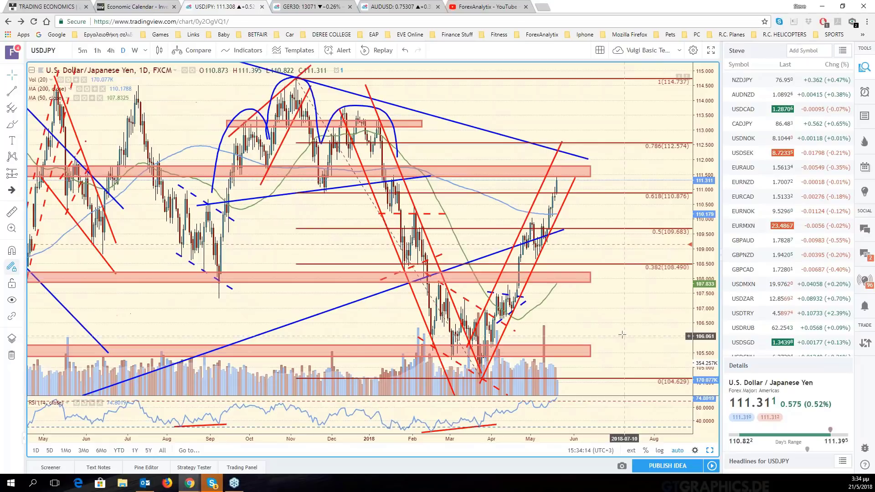
scroll(622, 334, "up", 2)
left_click_drag(621, 334, 714, 334)
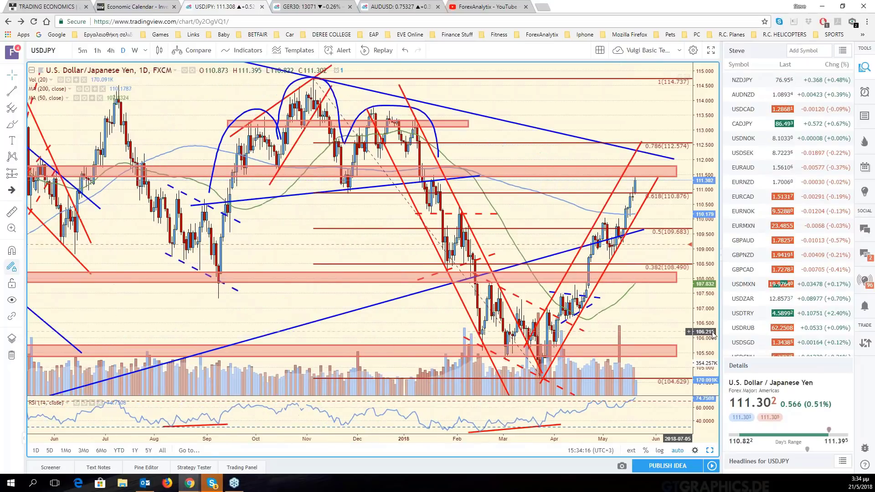
Maximise the S&P 500 chart and review its recent months and earlier history
left_click(710, 450)
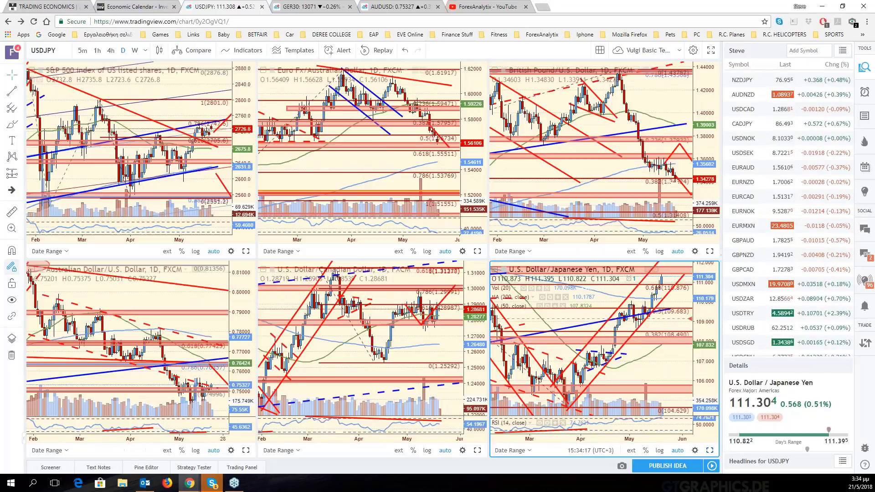
left_click(136, 183)
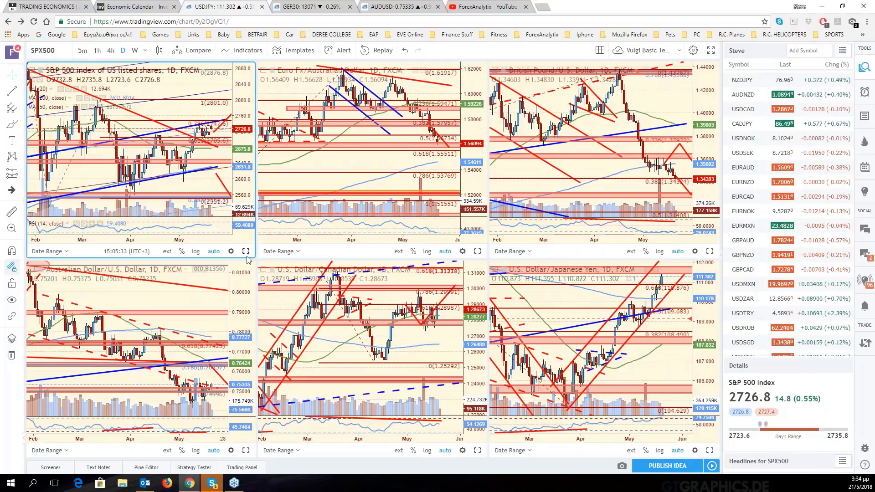
left_click(246, 251)
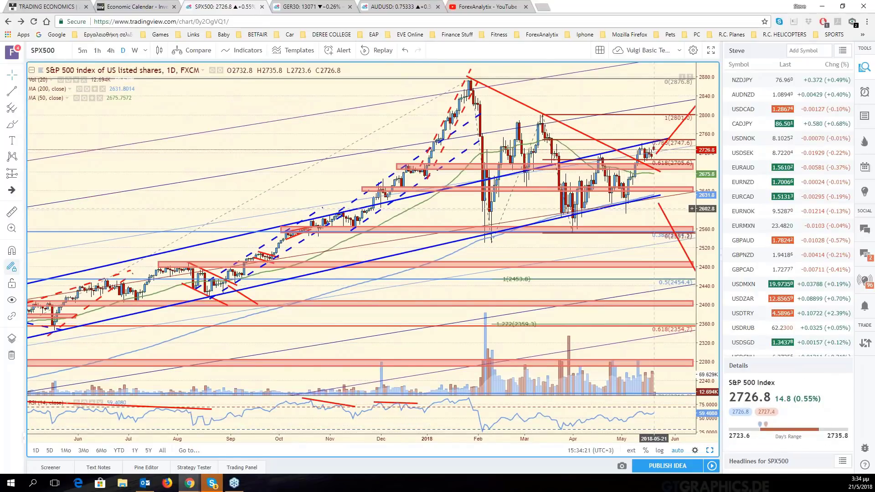
left_click_drag(522, 131, 436, 81)
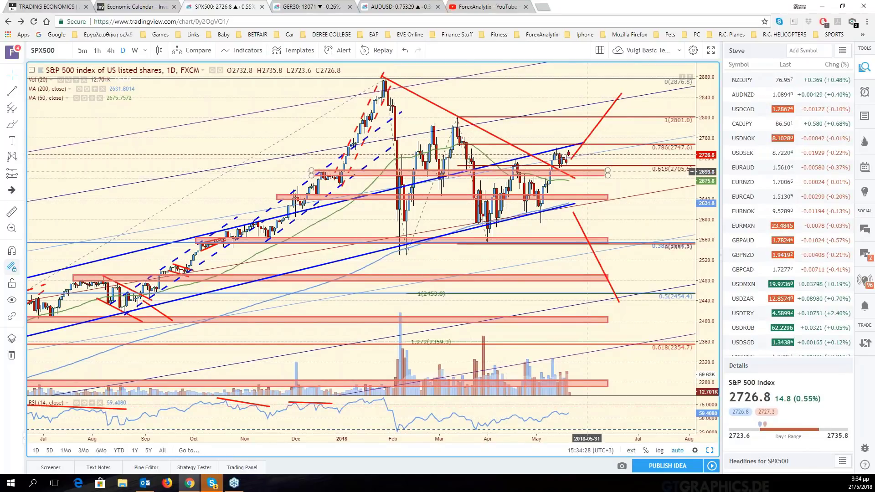
scroll(587, 171, "up", 3)
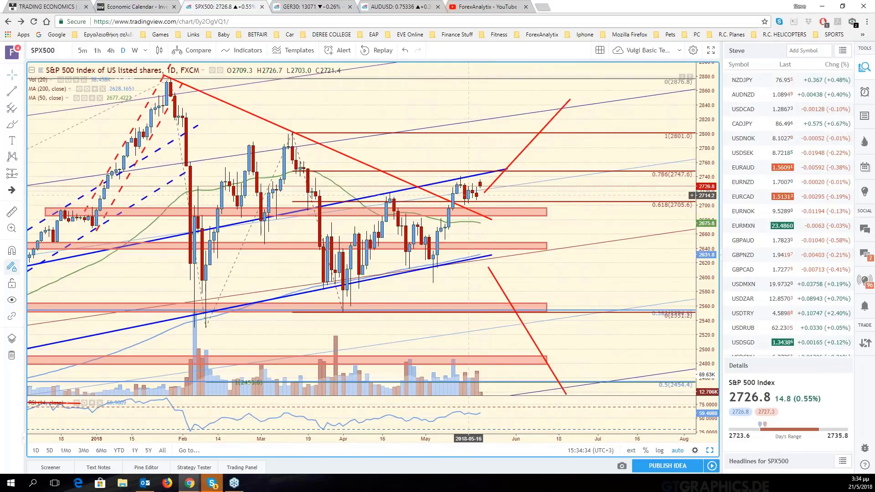
scroll(468, 195, "down", 3)
scroll(510, 204, "down", 2)
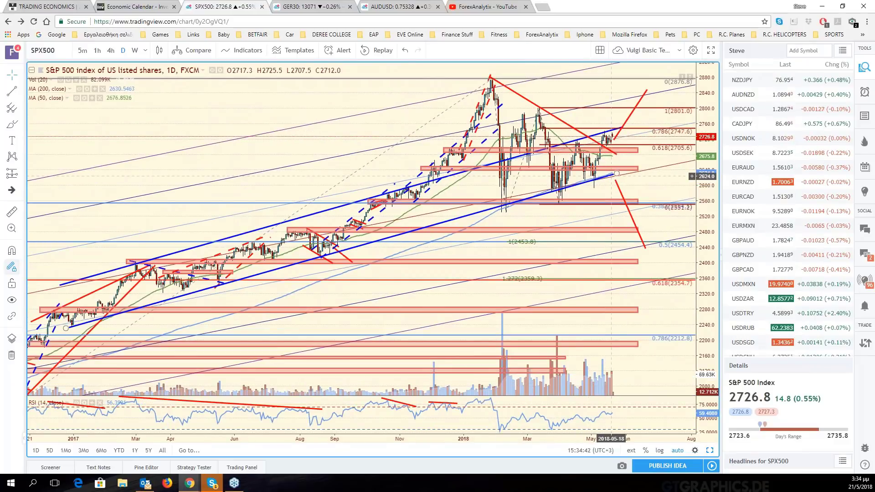
scroll(611, 175, "up", 2)
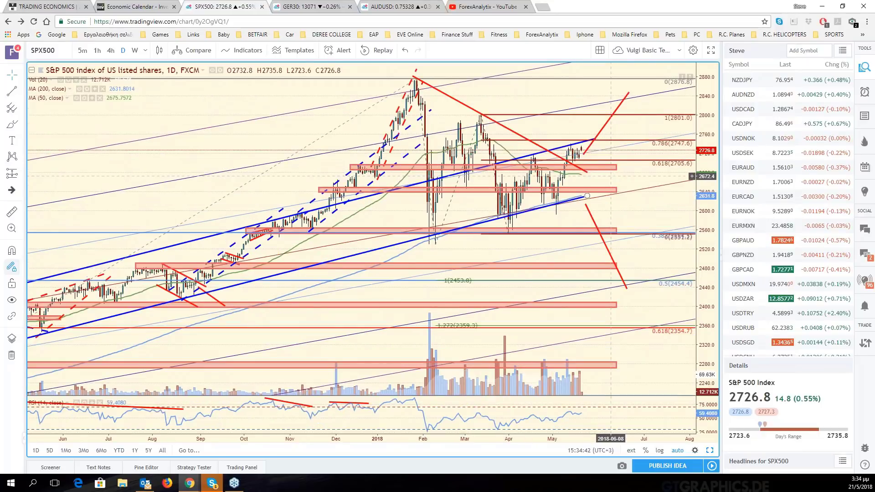
scroll(611, 176, "up", 1)
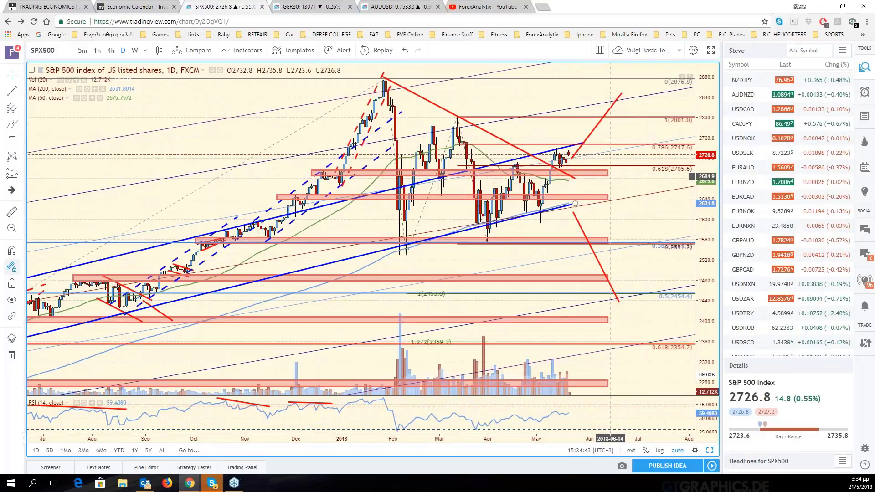
left_click_drag(610, 176, 712, 182)
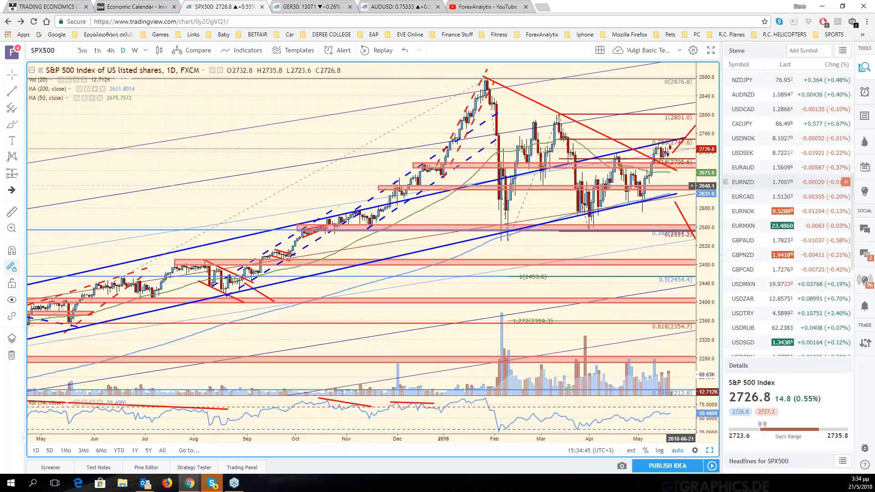
Restore the grid, re-maximise the S&P 500 chart, then load UK100 from the watchlist
left_click(709, 451)
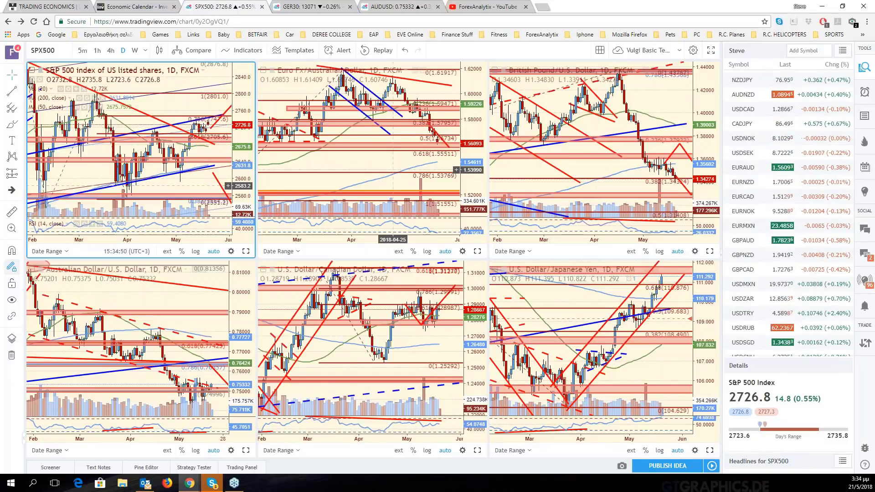
left_click(393, 170)
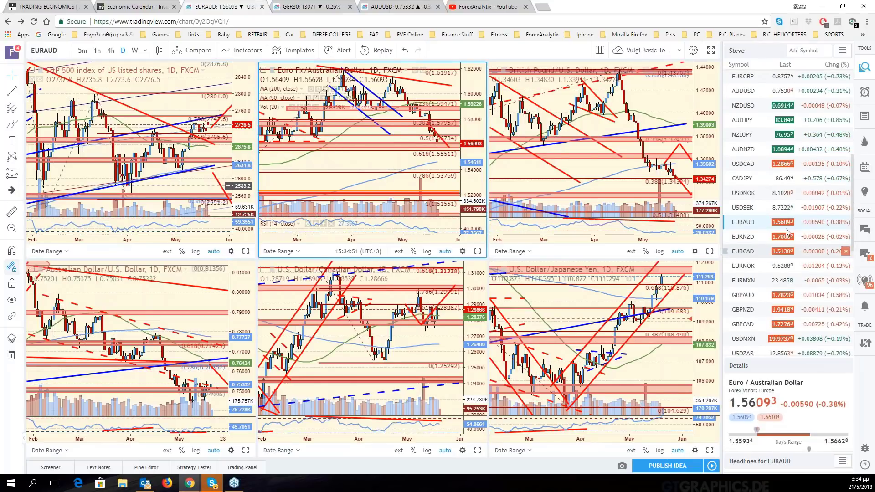
scroll(782, 214, "up", 5)
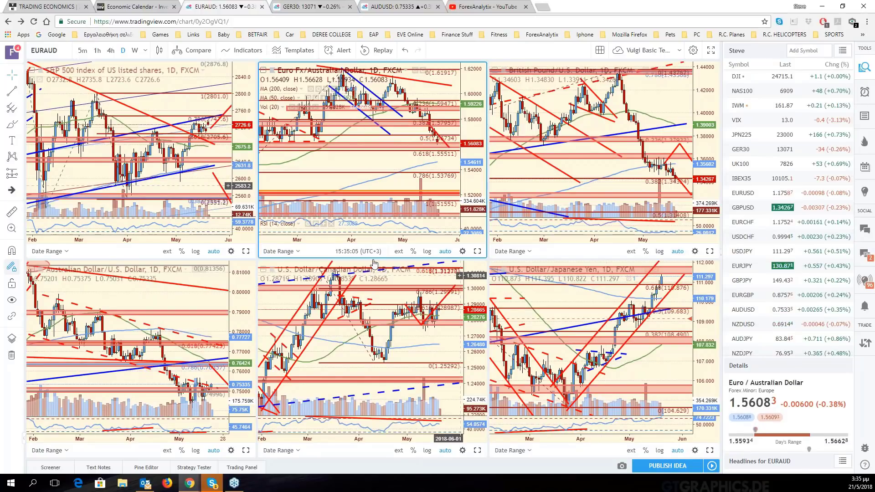
left_click(246, 252)
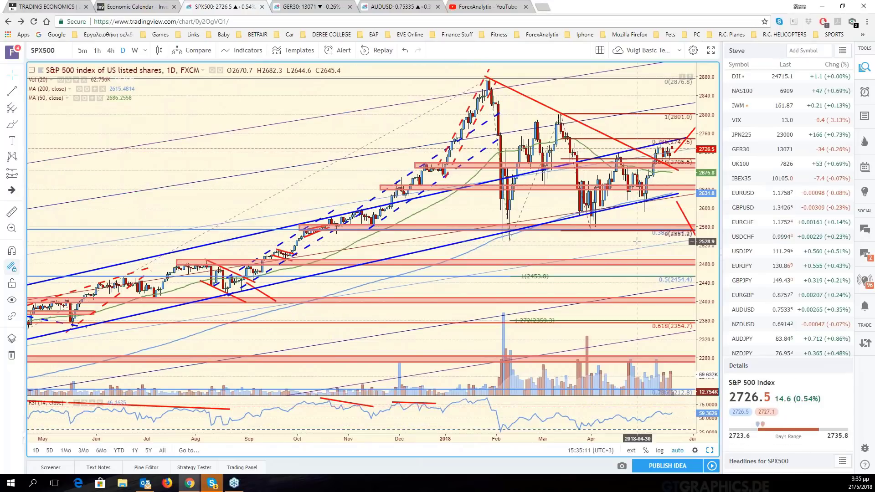
left_click_drag(636, 242, 590, 245)
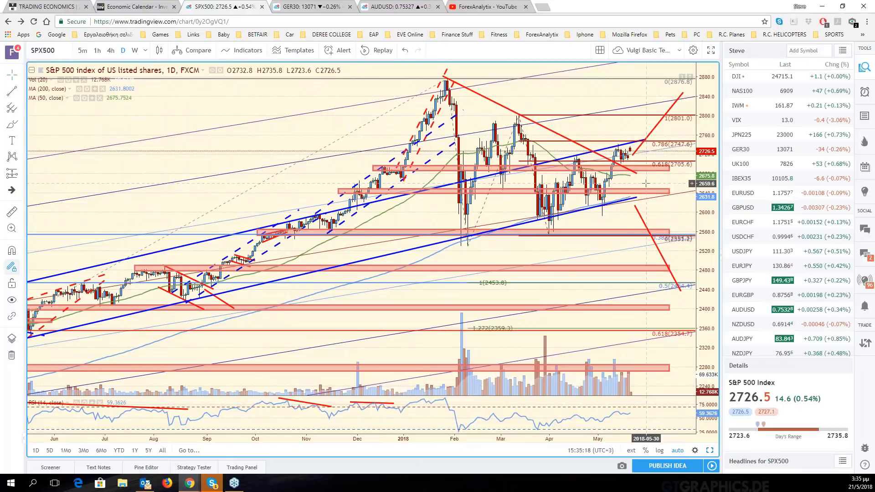
left_click_drag(646, 182, 687, 182)
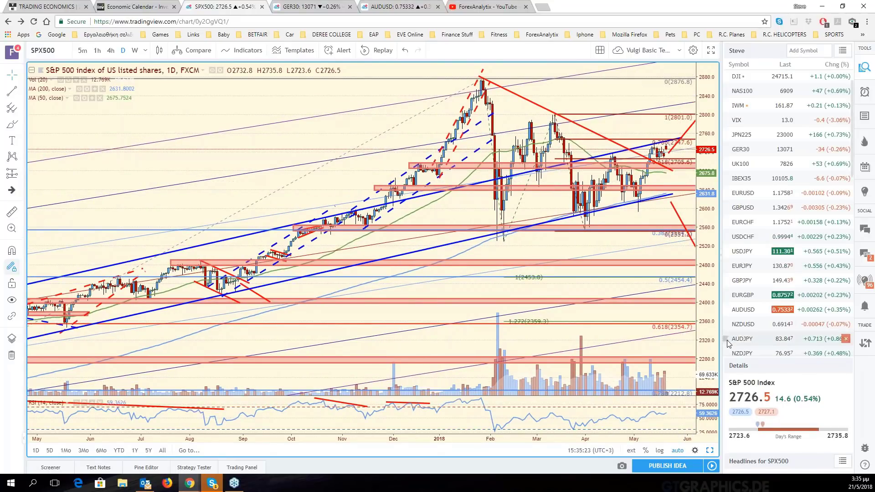
left_click(786, 169)
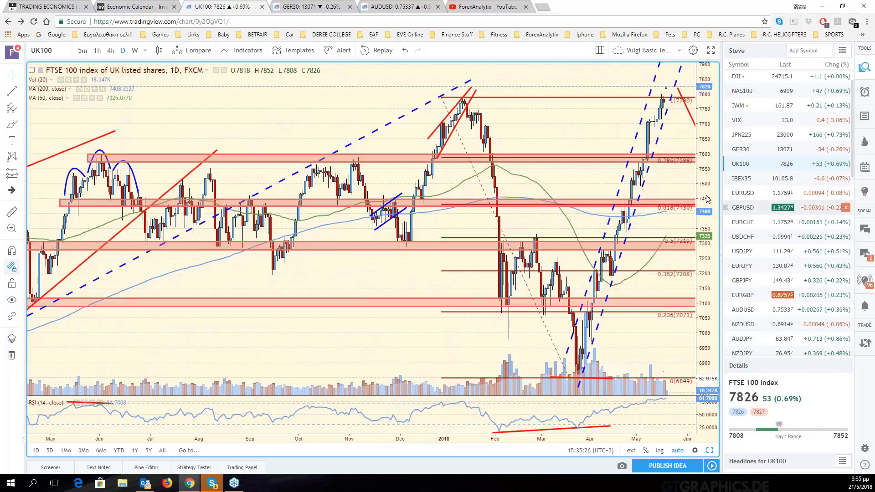
Pan and rescale the UK100 chart to show more price range and space right of the latest candles
left_click_drag(671, 150, 623, 122)
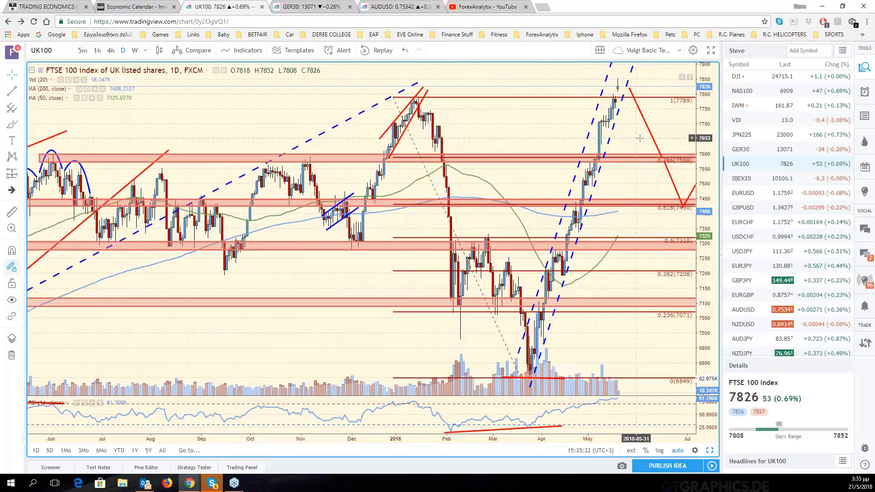
left_click_drag(706, 122, 704, 157)
scroll(704, 157, "down", 3)
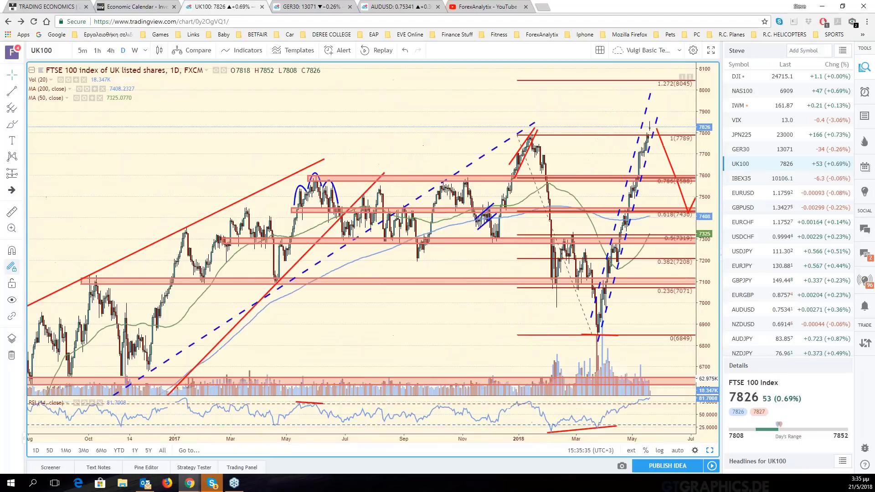
scroll(608, 134, "up", 5)
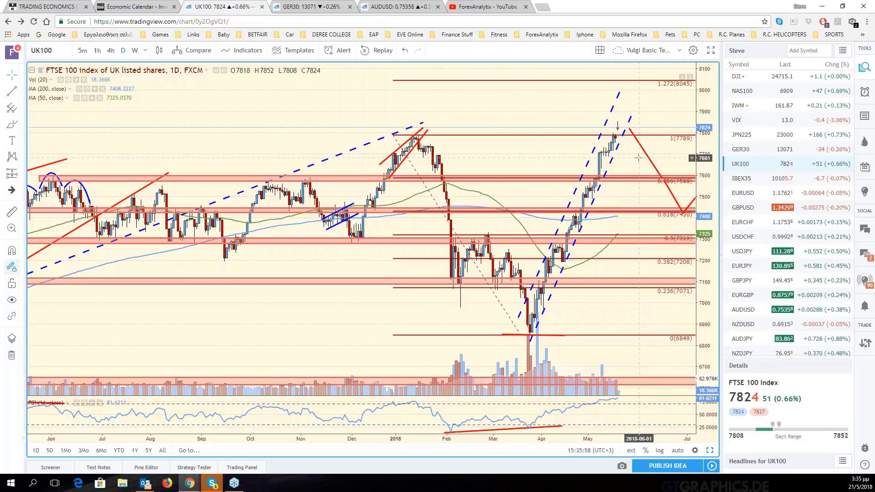
left_click_drag(634, 159, 628, 161)
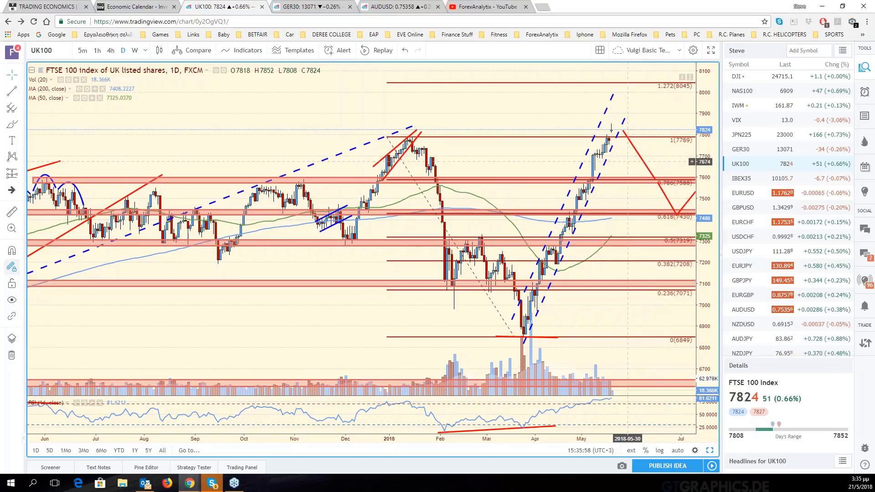
left_click_drag(628, 162, 616, 165)
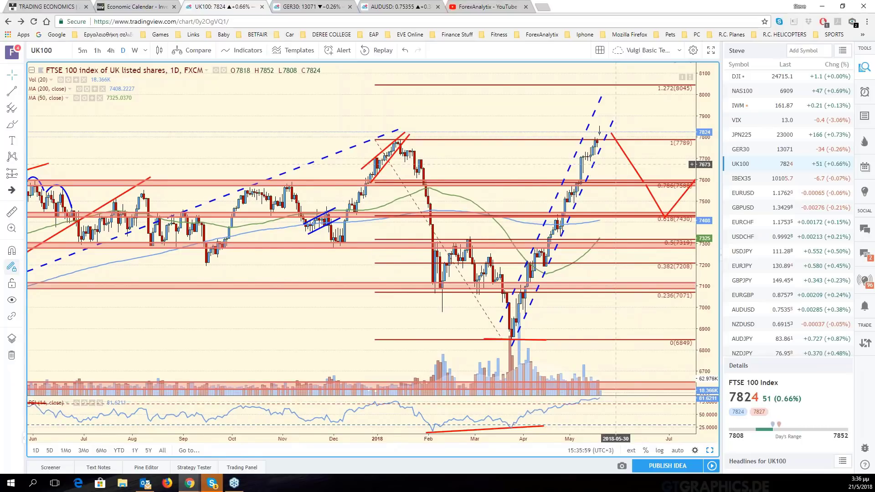
scroll(526, 147, "down", 3)
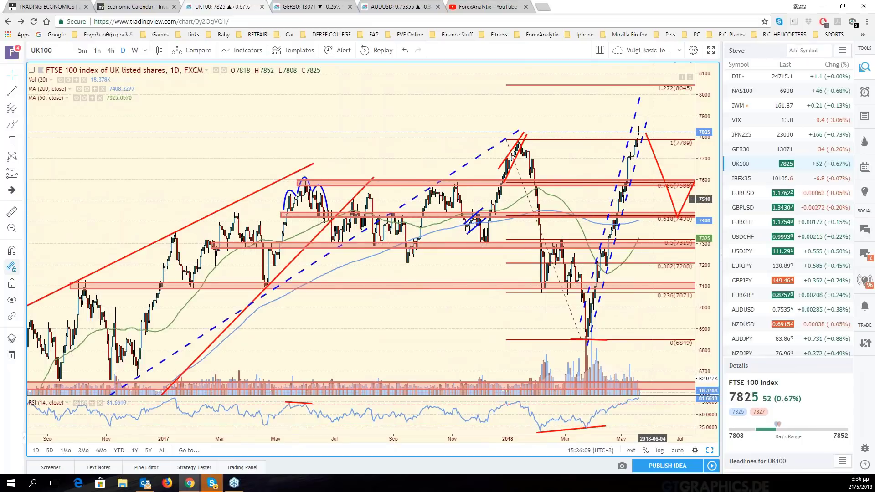
left_click_drag(652, 199, 618, 202)
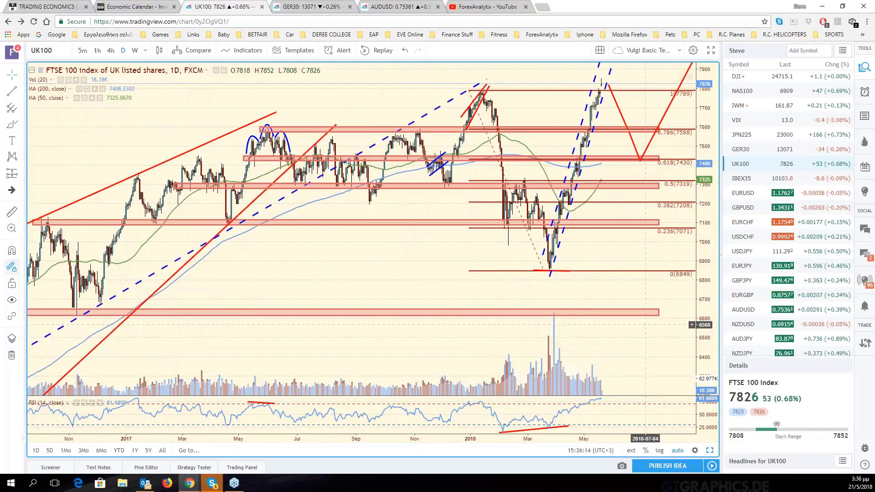
scroll(550, 181, "up", 3)
left_click_drag(551, 181, 676, 191)
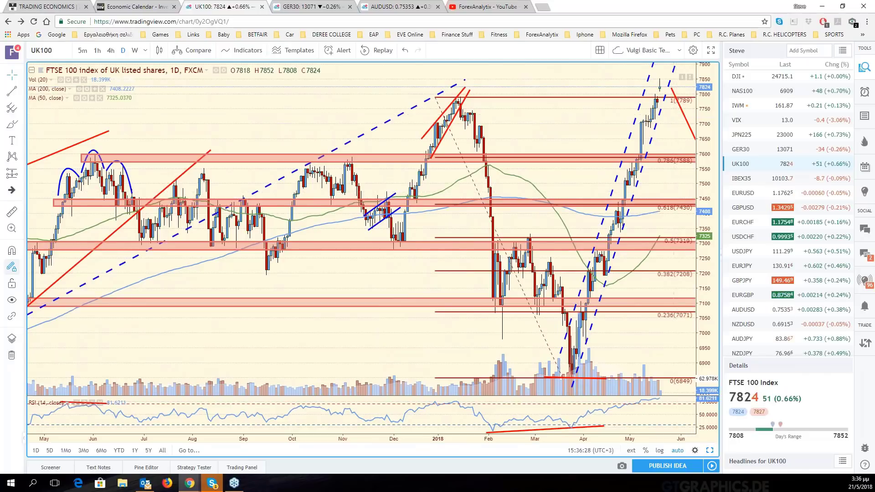
Restore the grid, load JPN225 into the active pane and maximise it
left_click(709, 451)
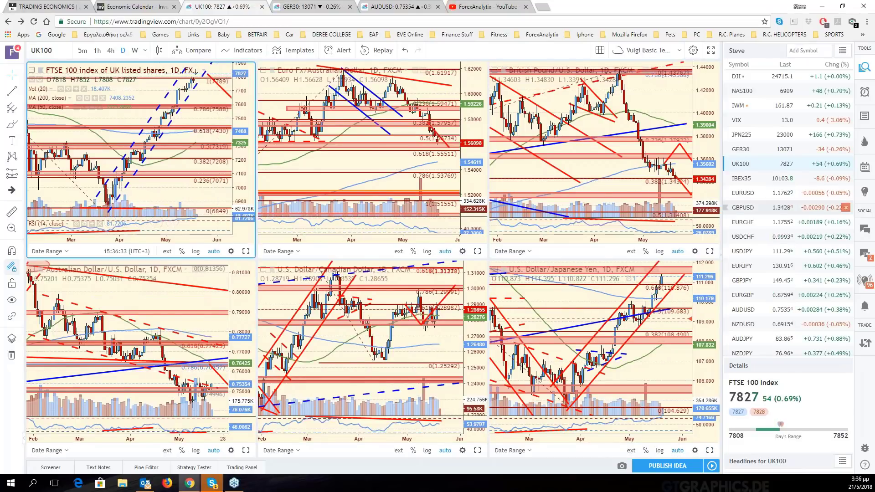
left_click(760, 137)
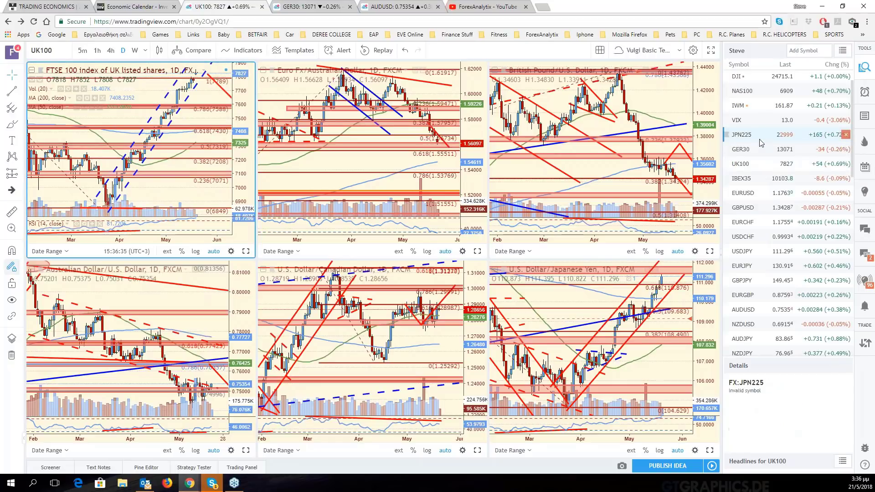
left_click(246, 251)
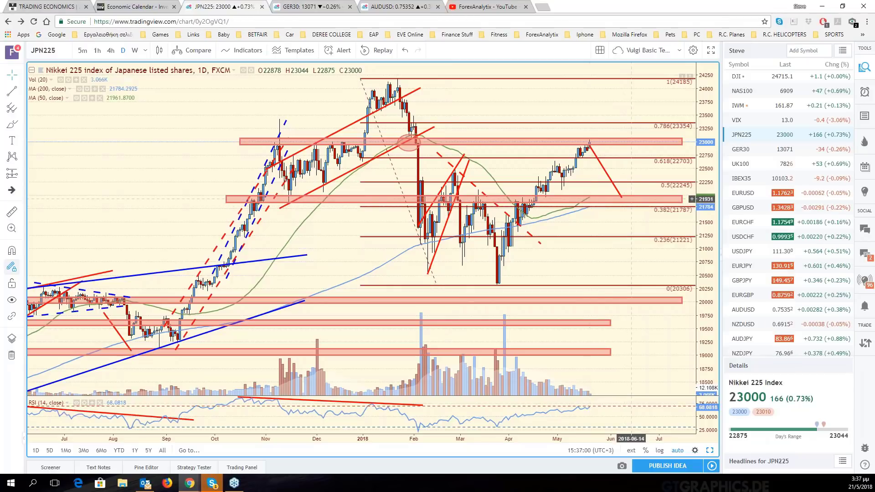
Inspect the Nikkei's pink 21900 support zone and earlier history, then restore the grid
left_click(638, 203)
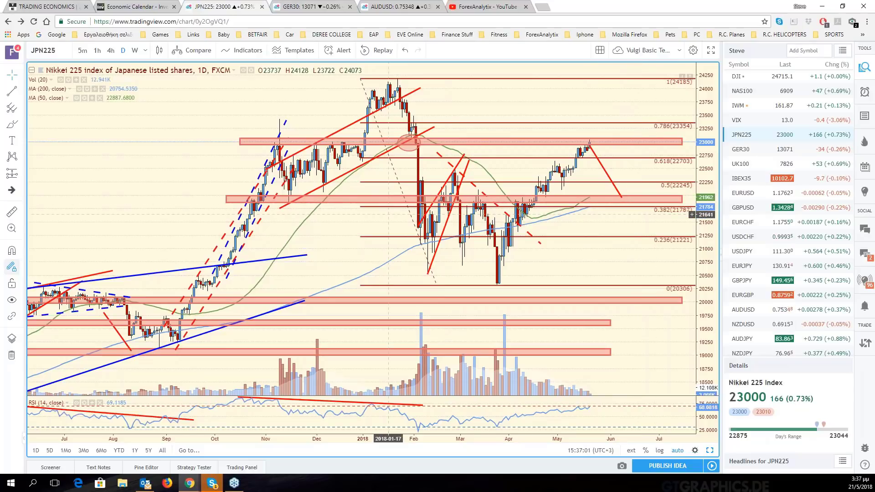
key("Escape")
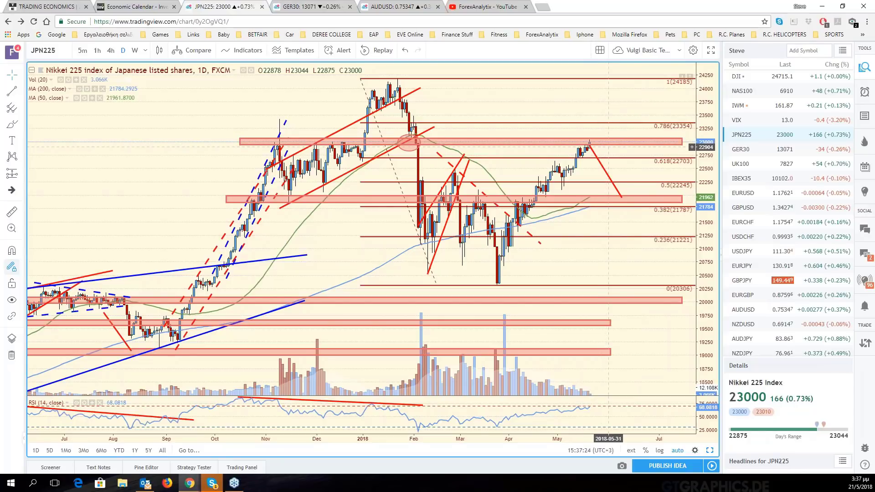
left_click_drag(608, 146, 712, 452)
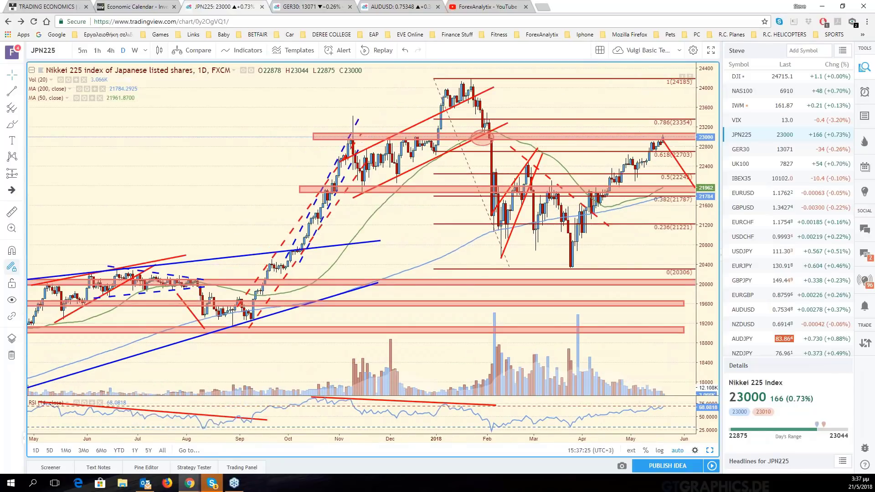
left_click(711, 452)
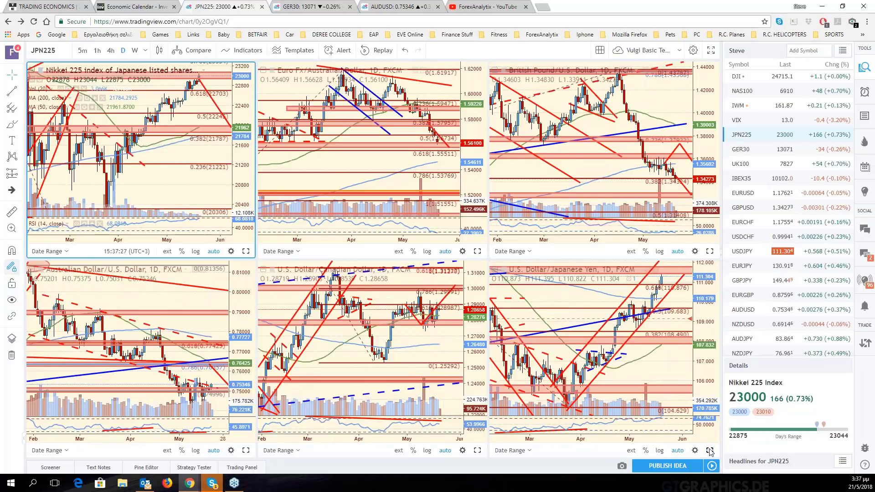
Toggle the USD/JPY chart full-size and back, then activate the Nikkei pane
left_click(709, 451)
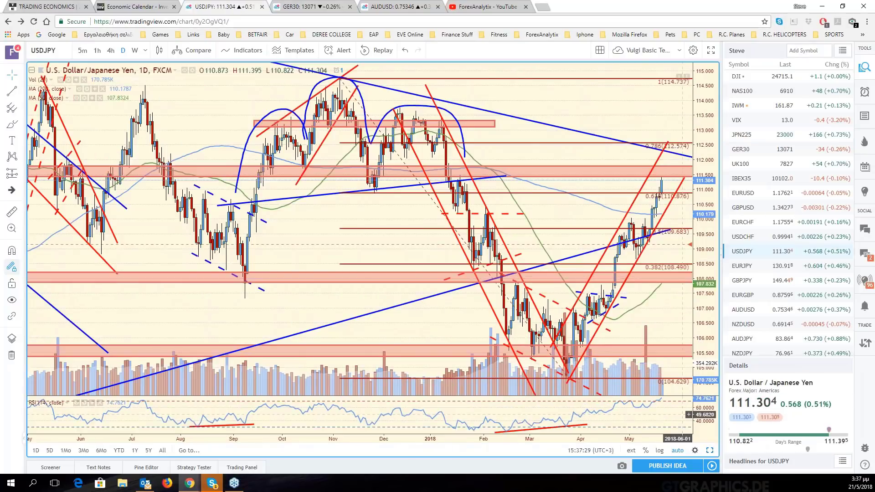
left_click(711, 451)
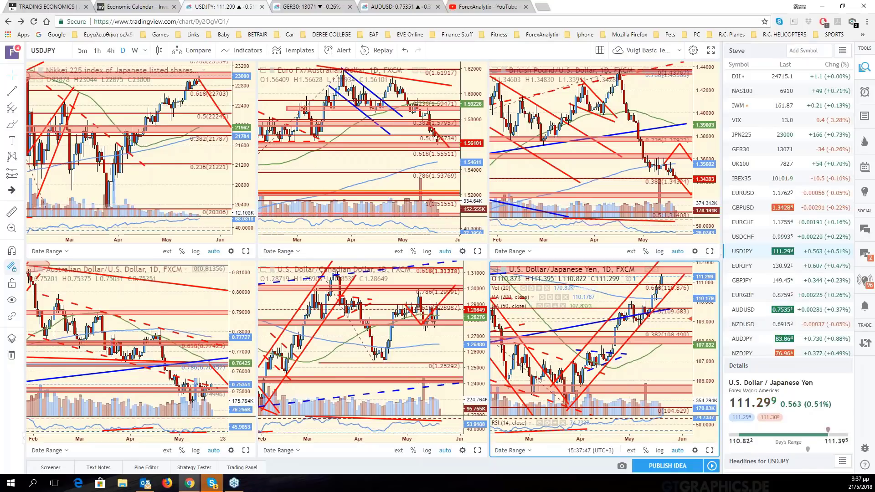
left_click_drag(209, 186, 220, 186)
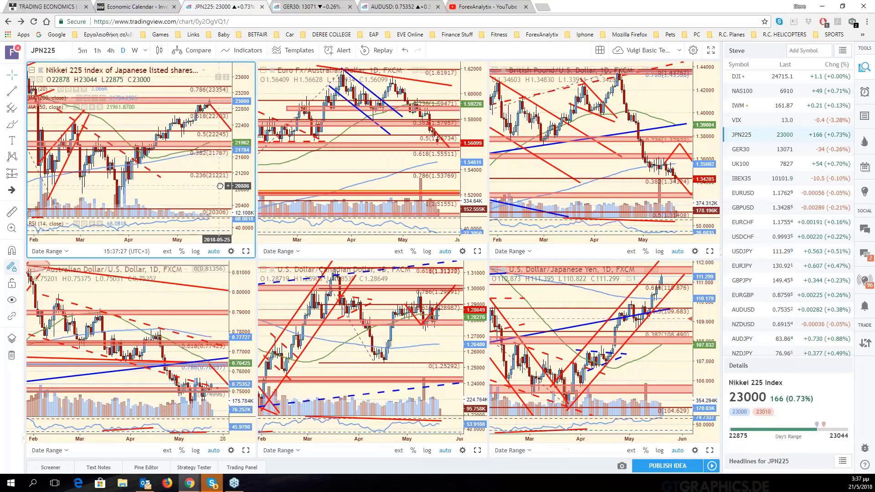
scroll(750, 133, "up", 1)
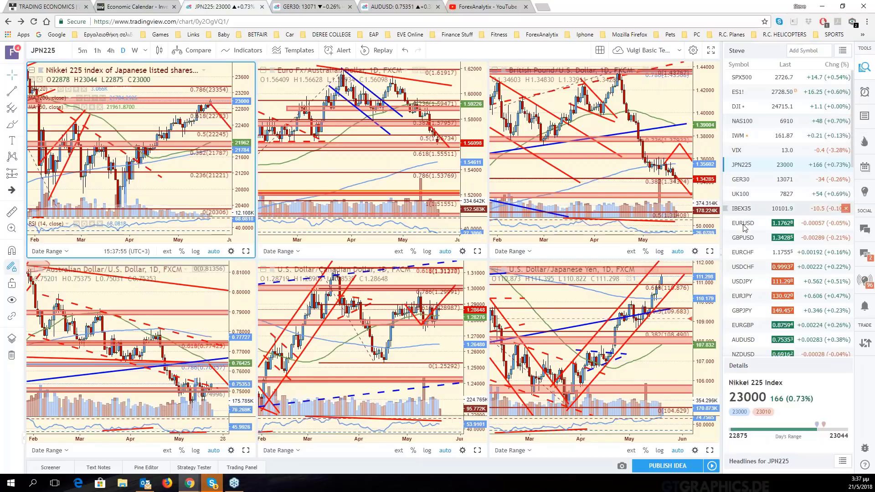
Scroll the watchlist down and load USOIL into the USD/CAD pane
scroll(751, 321, "down", 1)
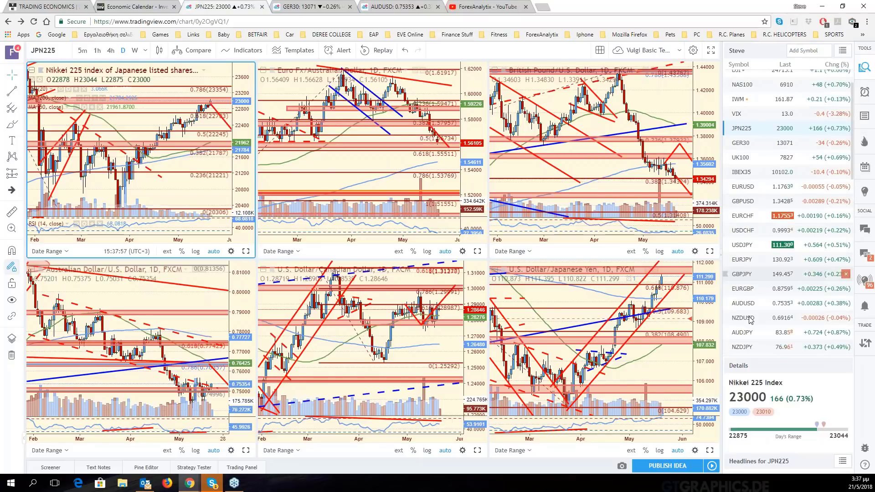
scroll(773, 324, "down", 5)
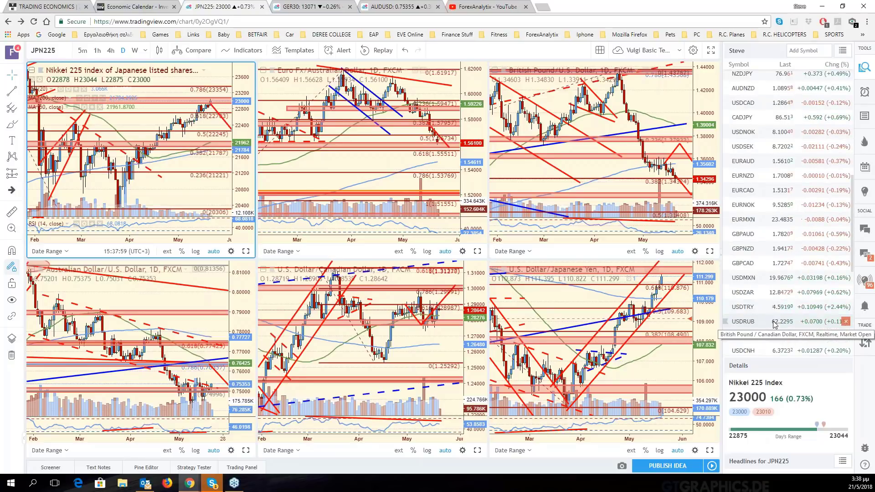
scroll(773, 324, "down", 1)
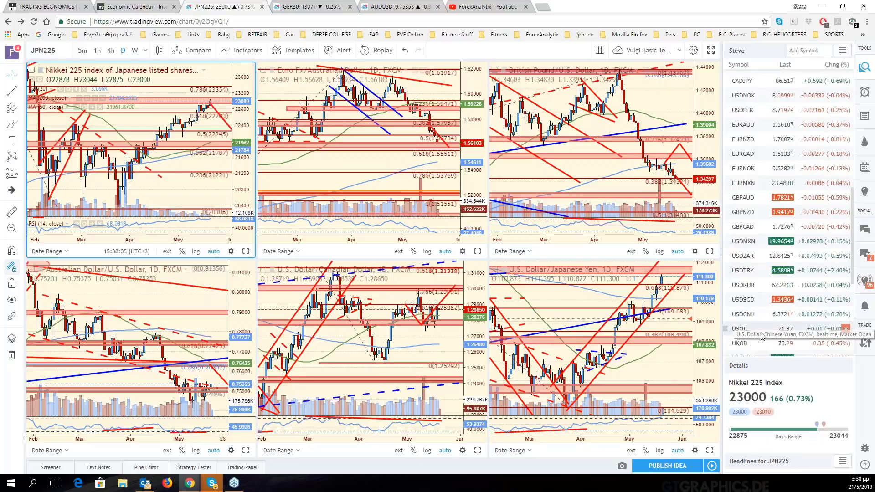
scroll(760, 335, "down", 1)
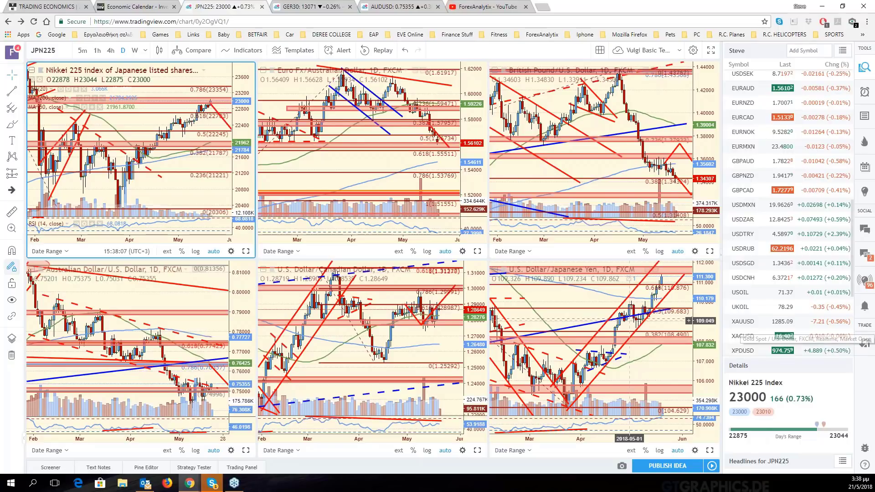
left_click(461, 335)
left_click(743, 292)
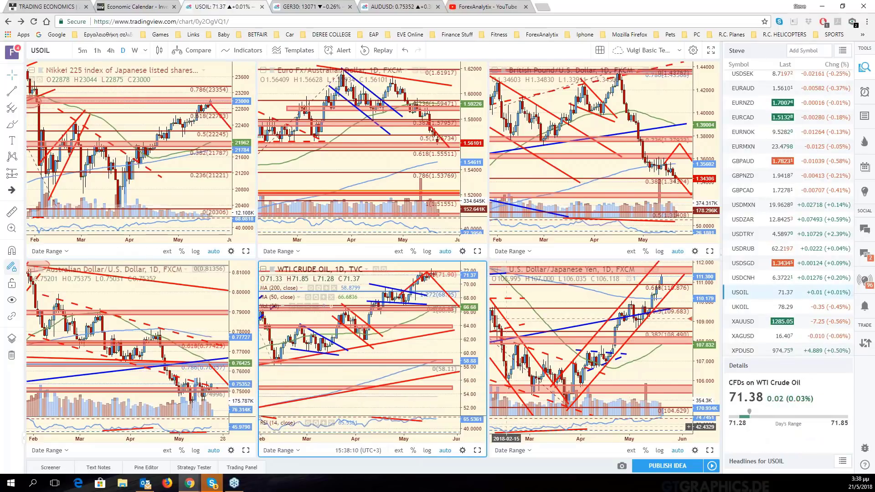
Maximise the WTI Crude Oil chart, zoom and pan to its latest bars, then switch browser tabs
left_click(477, 450)
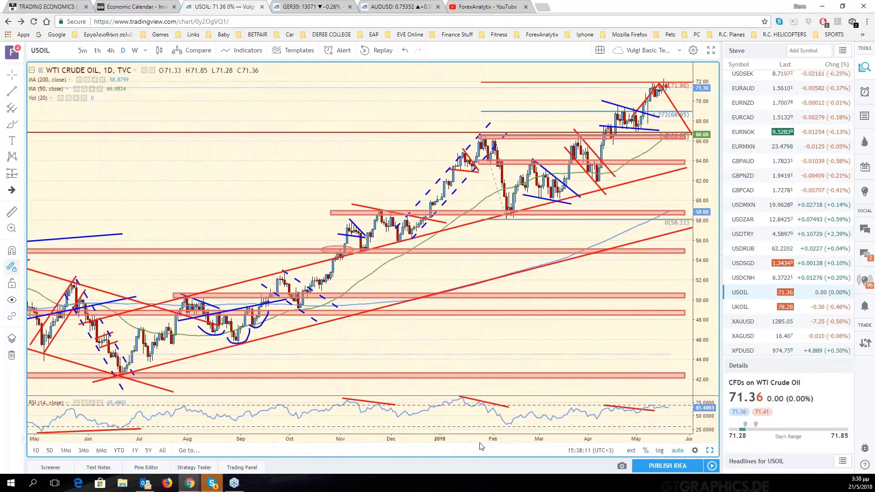
scroll(637, 203, "up", 3)
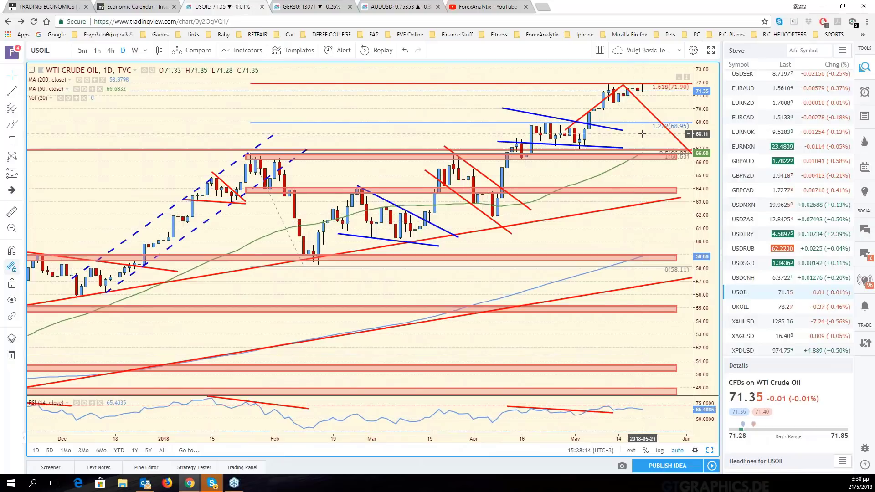
left_click_drag(642, 134, 609, 134)
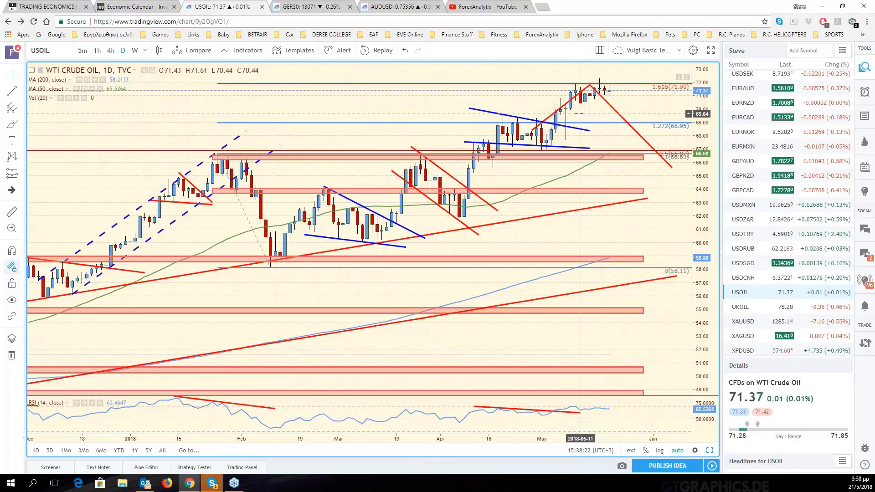
scroll(485, 189, "down", 3)
scroll(485, 189, "down", 1)
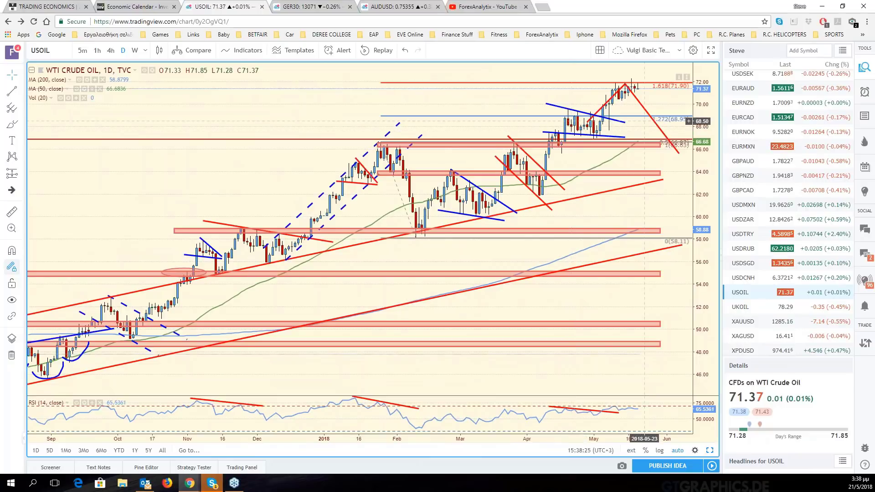
left_click(384, 7)
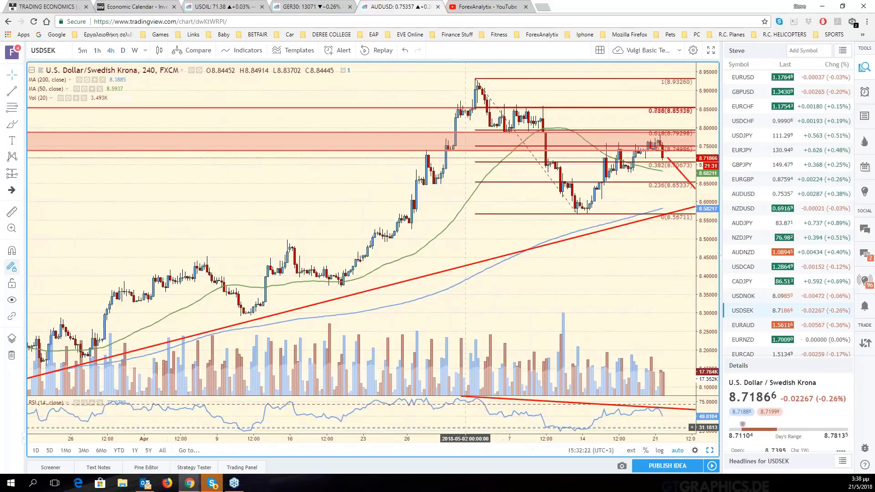
Switch this 4-hour chart to USOIL and inspect its Fibonacci retracement
left_click(60, 52)
type("USOIL")
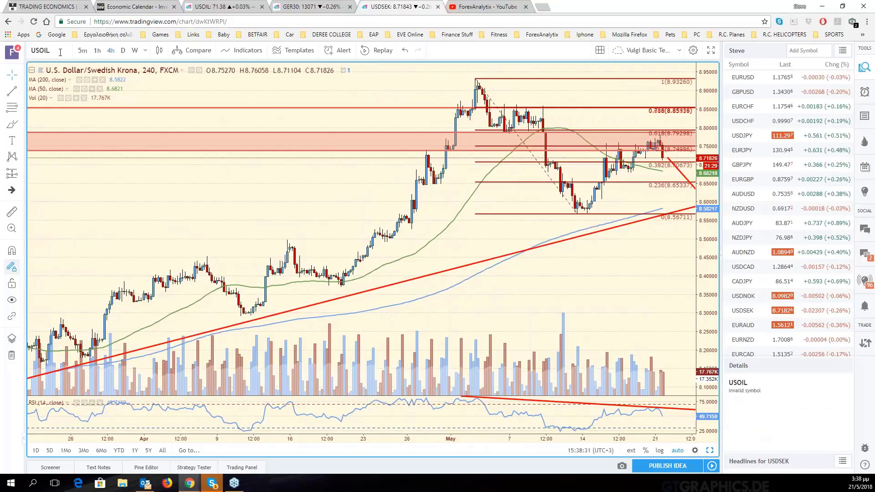
key("Return")
left_click_drag(598, 236, 506, 236)
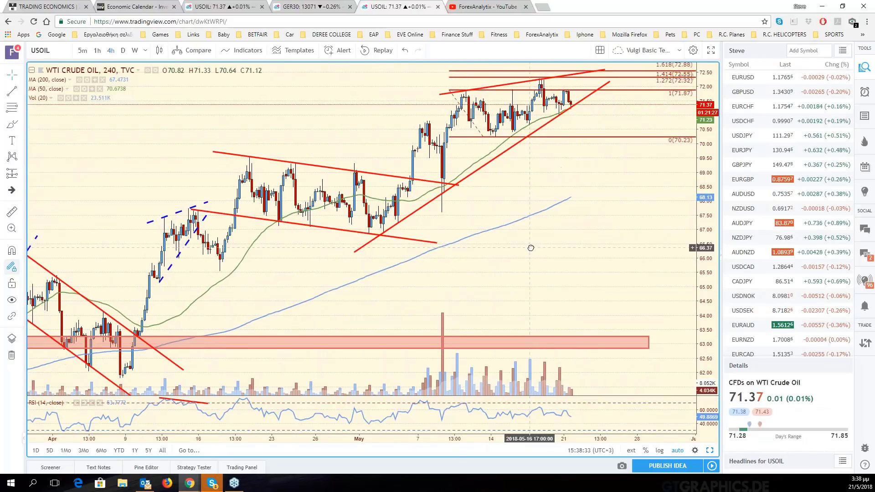
left_click(577, 138)
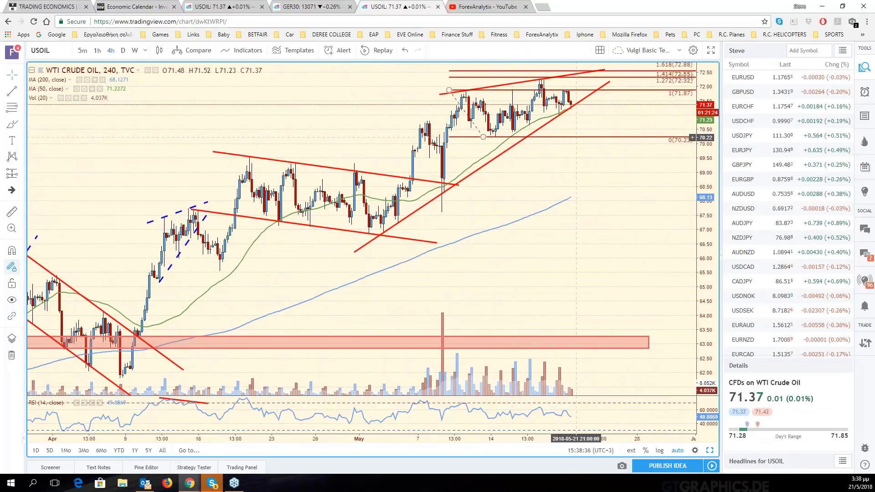
scroll(608, 201, "down", 2)
scroll(608, 200, "down", 2)
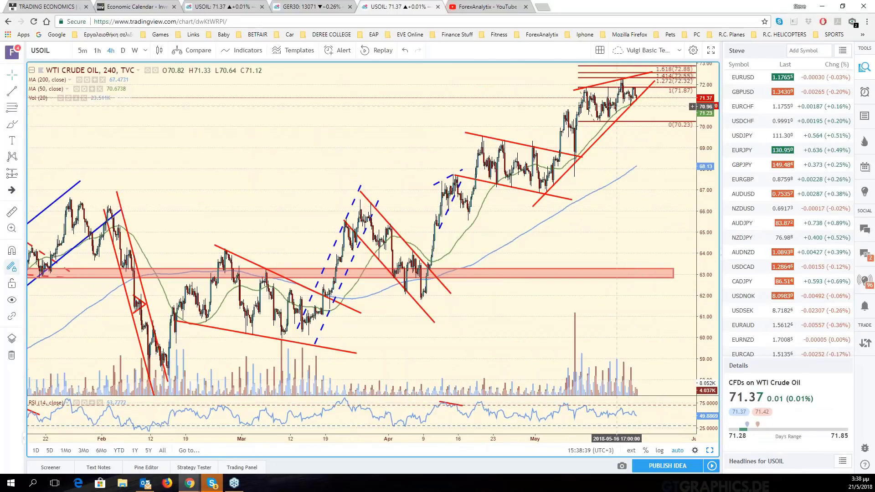
scroll(617, 106, "up", 3)
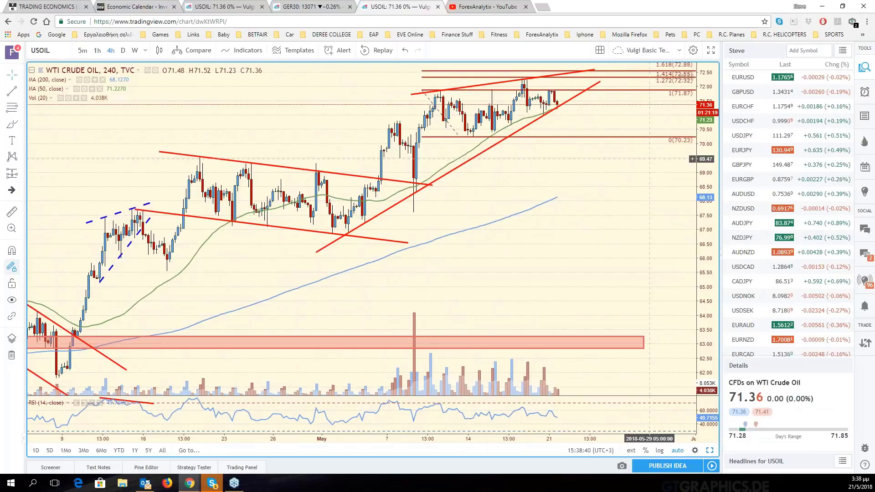
scroll(648, 159, "up", 2)
scroll(651, 158, "up", 2)
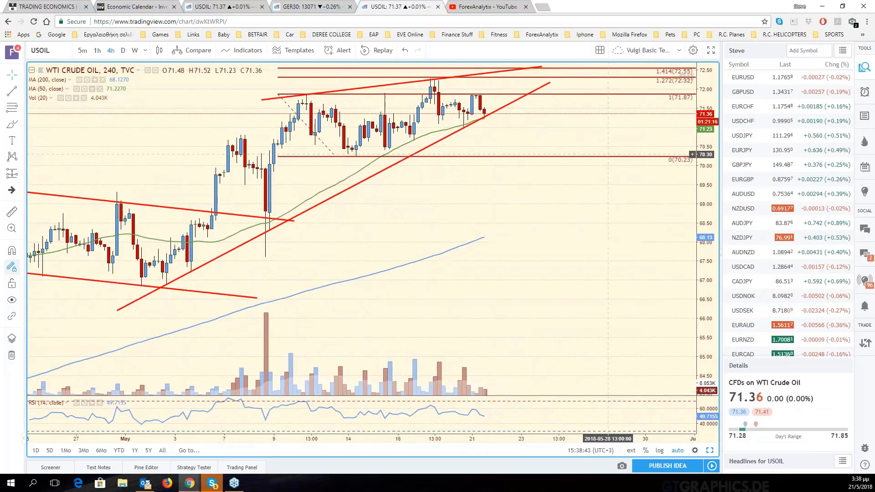
scroll(500, 145, "down", 2)
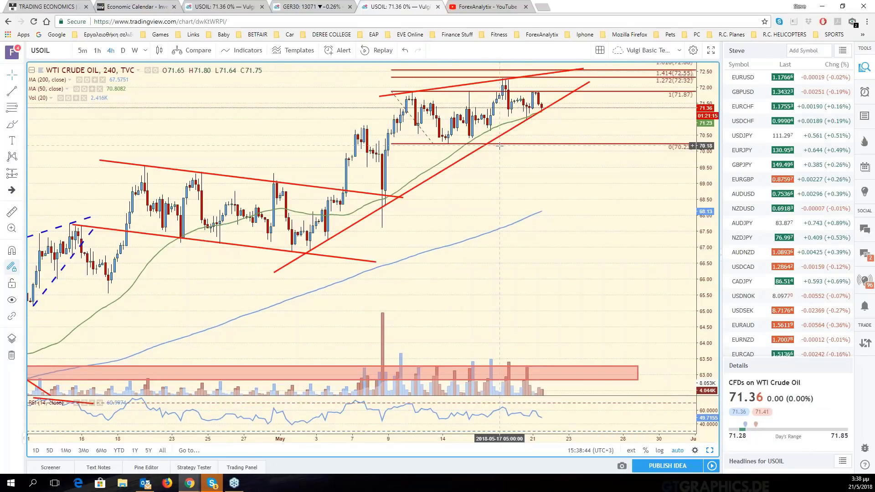
scroll(500, 145, "down", 2)
scroll(655, 169, "down", 1)
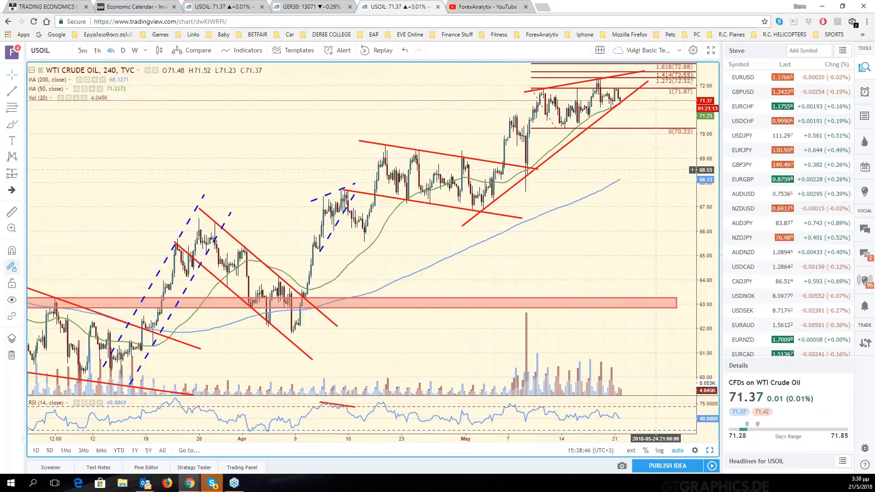
scroll(655, 170, "left", 3)
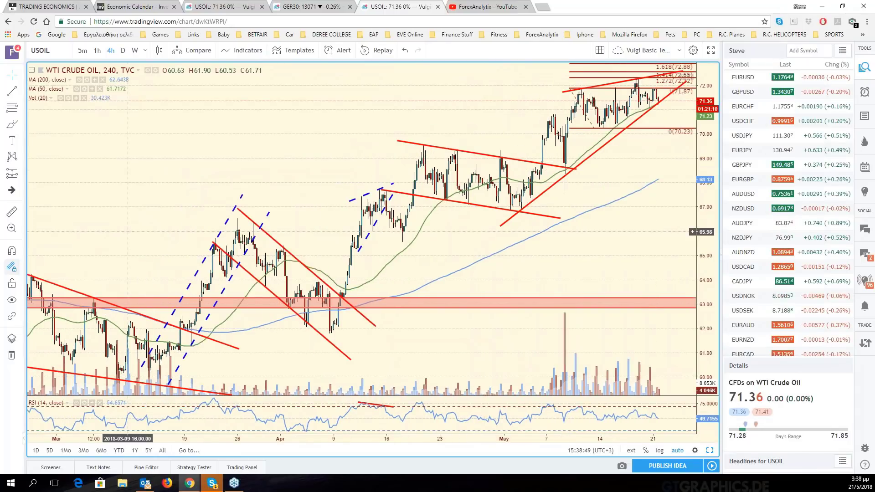
Draw a red falling RSI trend line from the early-May peak to late May
key("alt+t")
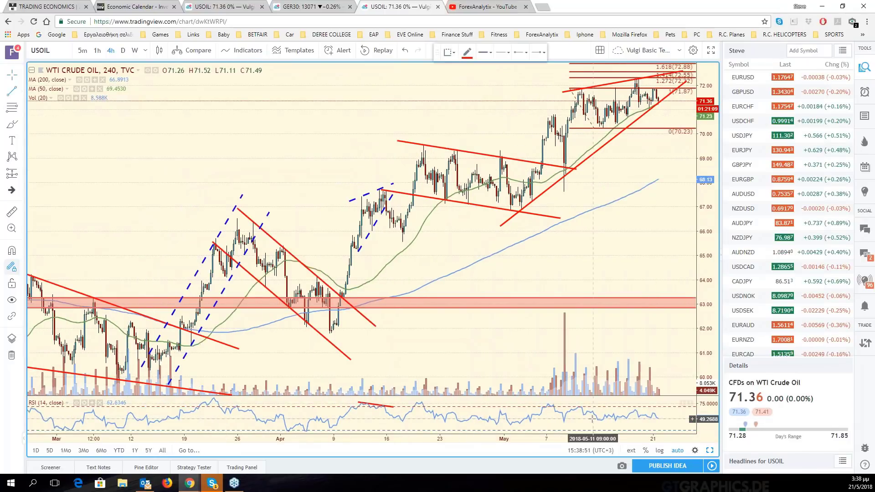
left_click(544, 403)
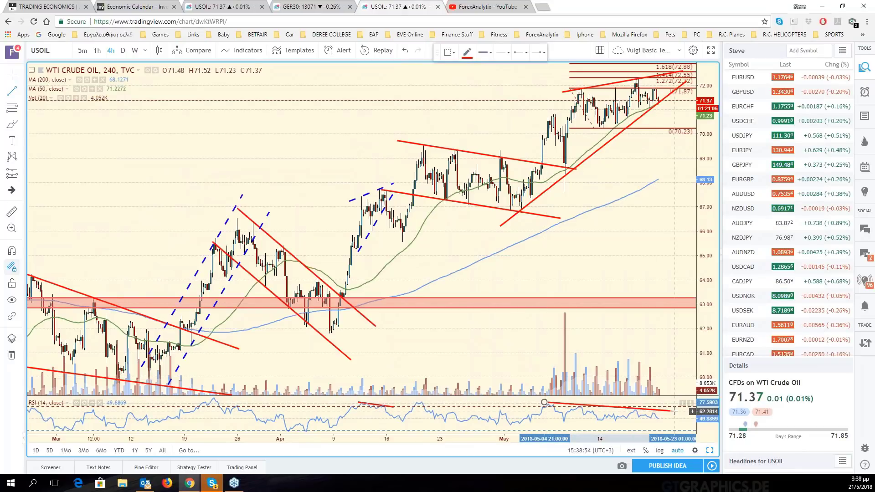
left_click(678, 413)
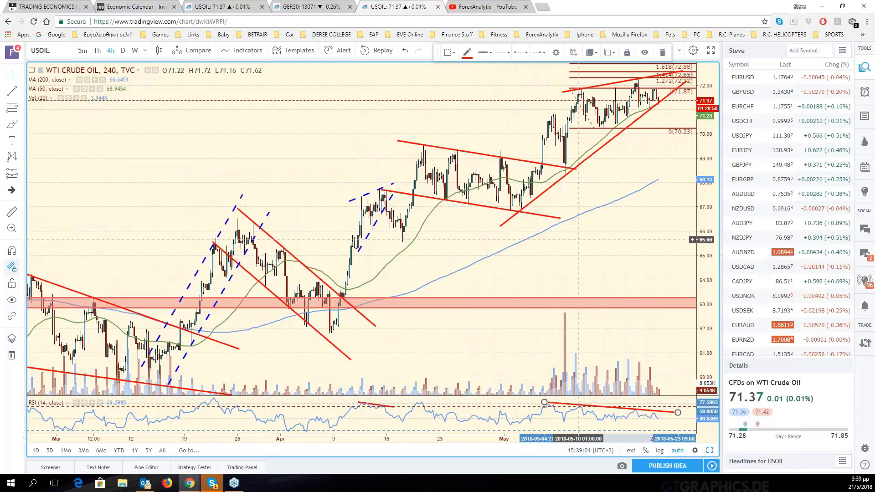
scroll(590, 234, "up", 2)
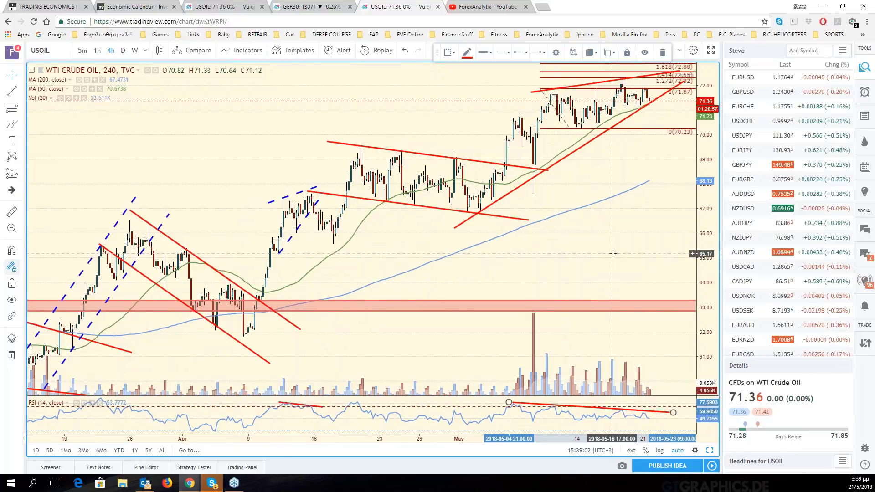
scroll(613, 253, "up", 2)
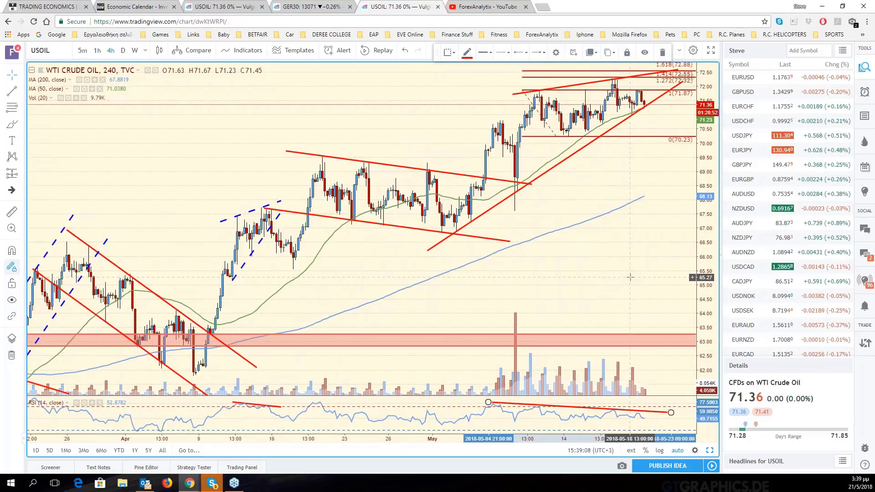
left_click(630, 277)
left_click_drag(630, 277, 657, 278)
key("alt+Left")
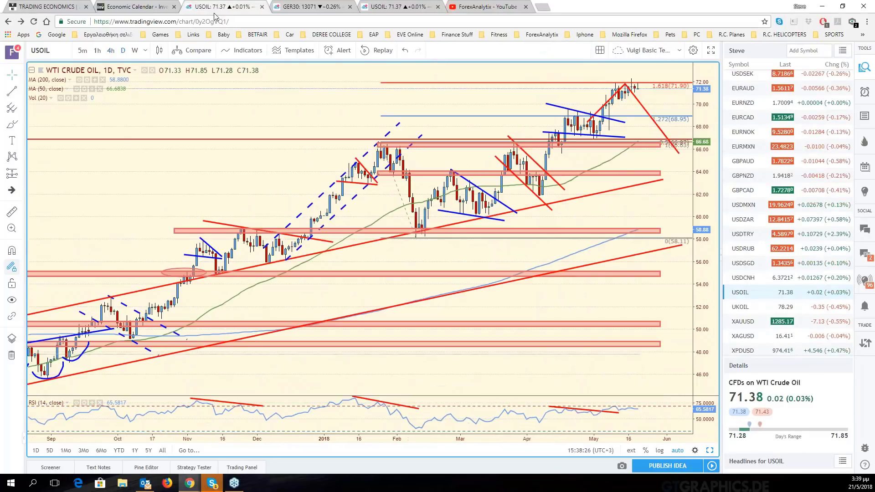
scroll(578, 299, "down", 2)
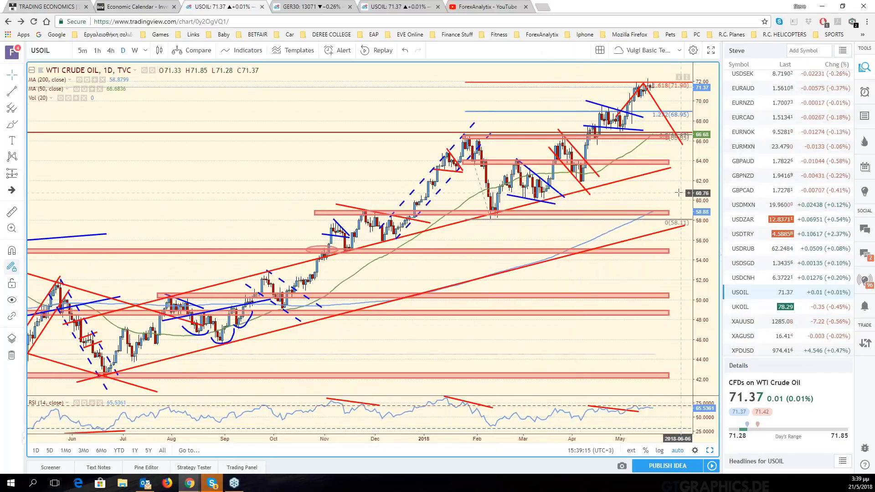
left_click_drag(680, 193, 665, 194)
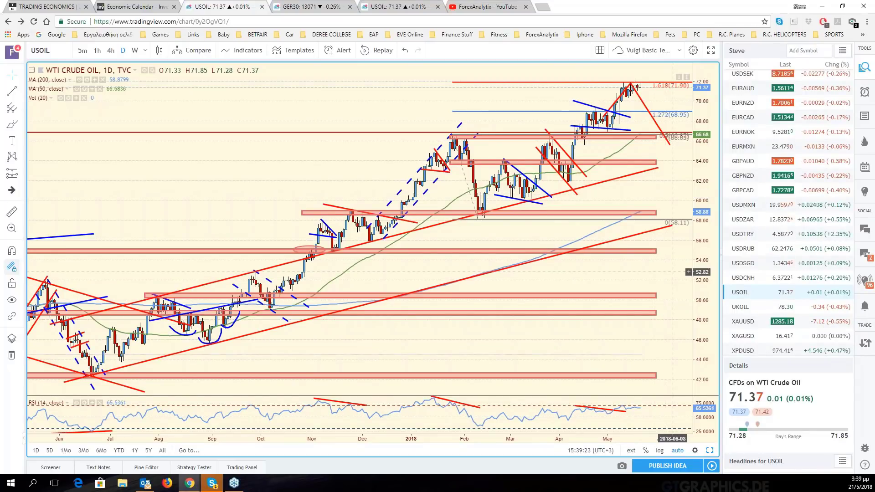
Restore the grid and switch the crude chart to XAGUSD silver
left_click(710, 451)
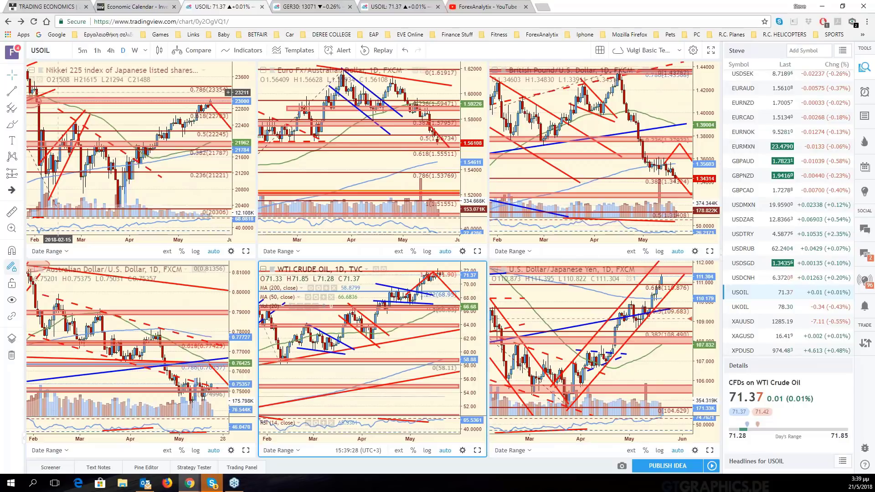
type("XAGUSD")
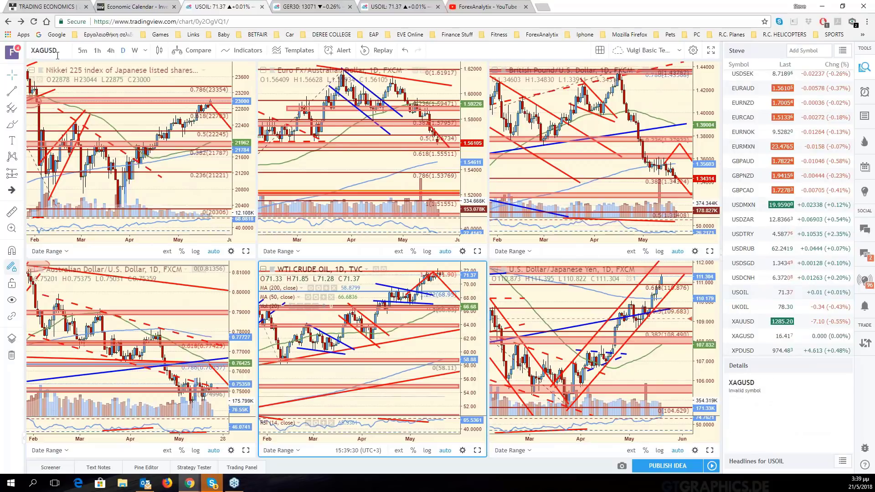
key("Return")
Maximise and browse the silver chart, then switch it to XAUUSD gold
key("alt+Return")
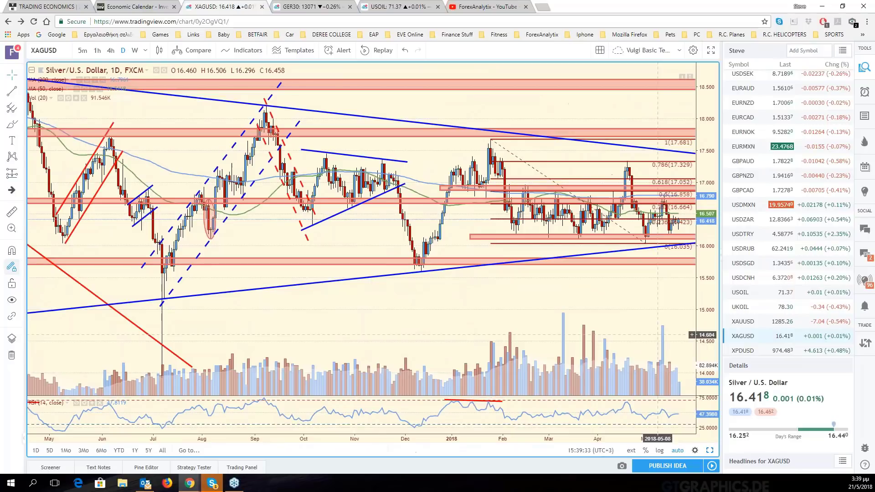
left_click_drag(657, 335, 591, 213)
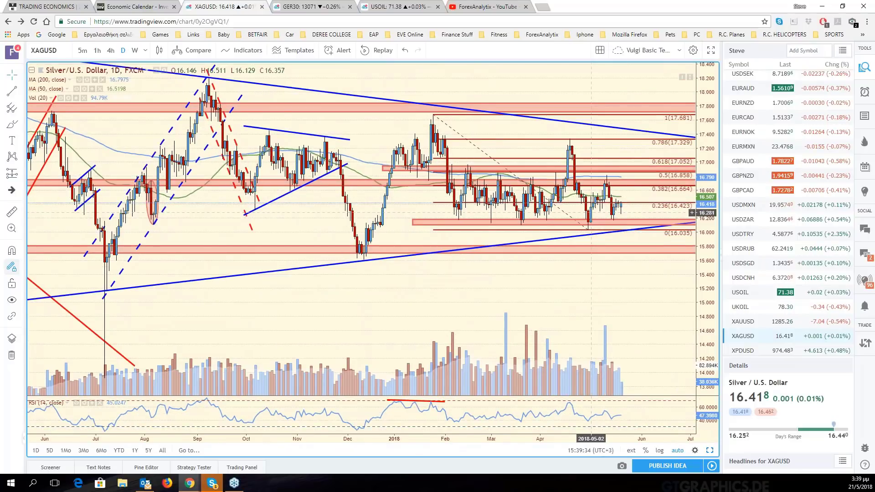
scroll(602, 237, "down", 2)
scroll(612, 261, "down", 2)
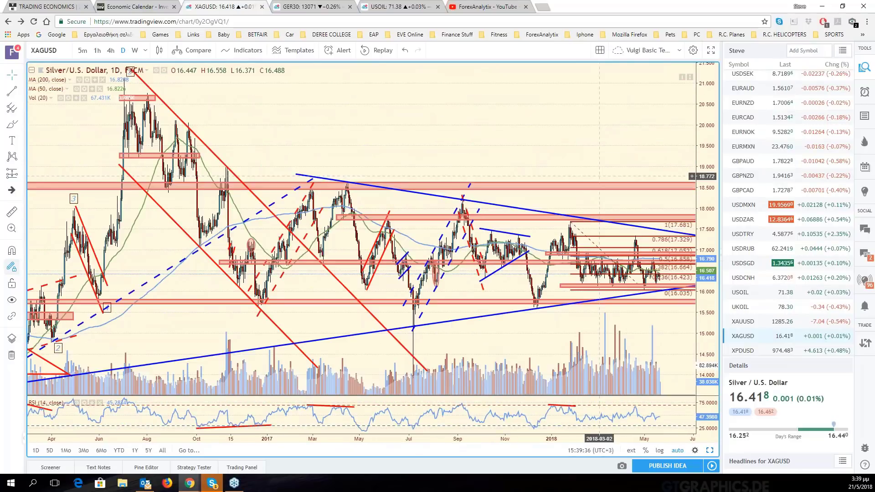
scroll(612, 261, "up", 2)
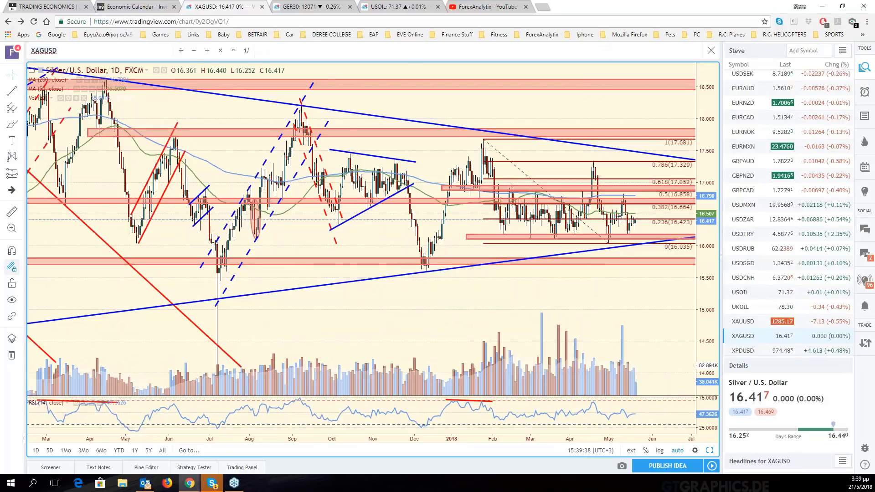
type("XAUUSD")
key("Return")
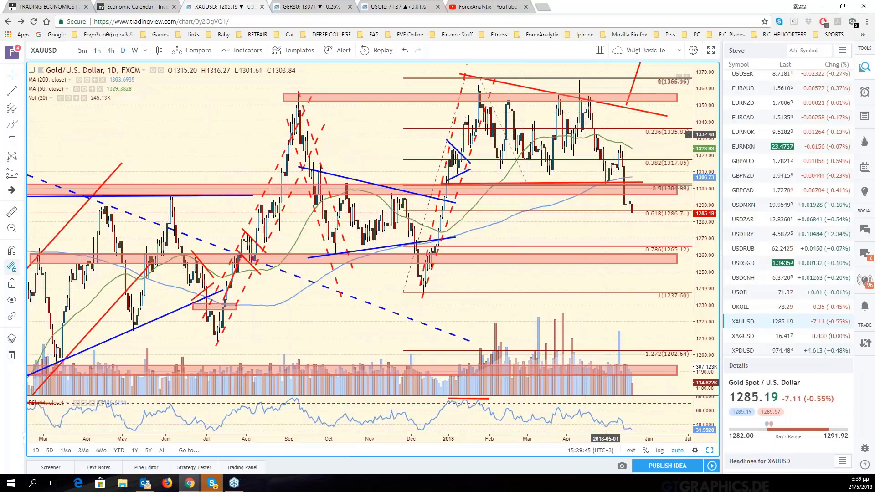
Zoom and pan the XAUUSD daily chart to review it, then restore the six-chart grid
scroll(625, 244, "down", 2)
scroll(625, 244, "down", 1)
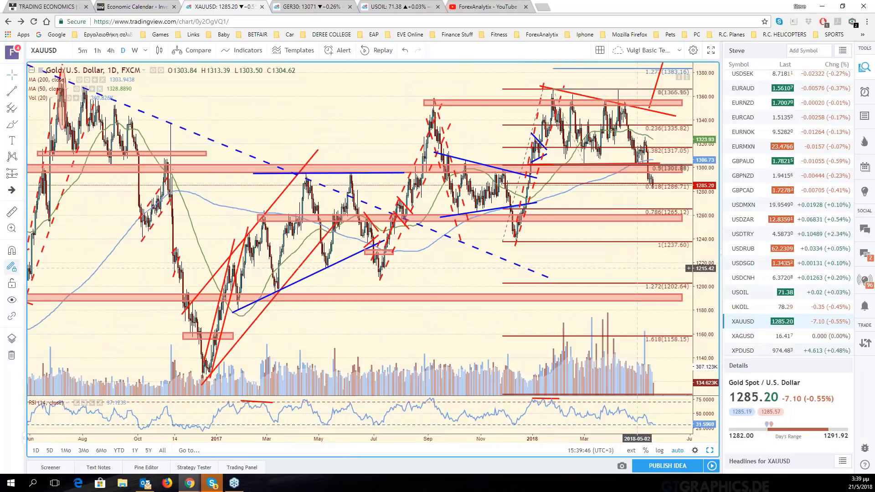
scroll(637, 268, "down", 1)
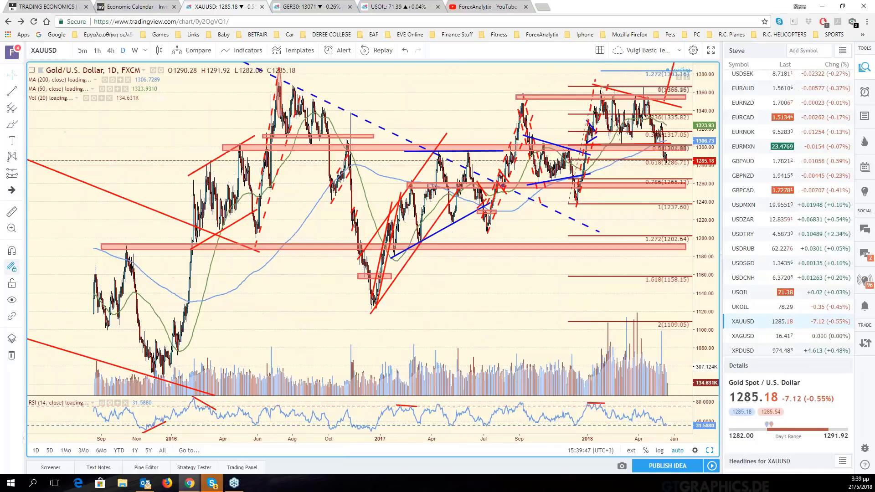
scroll(637, 268, "up", 2)
scroll(485, 256, "down", 1)
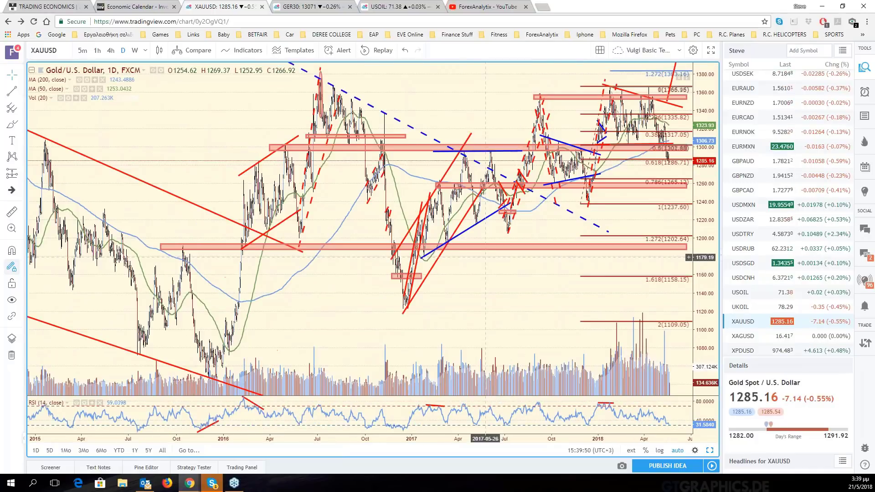
scroll(604, 161, "up", 3)
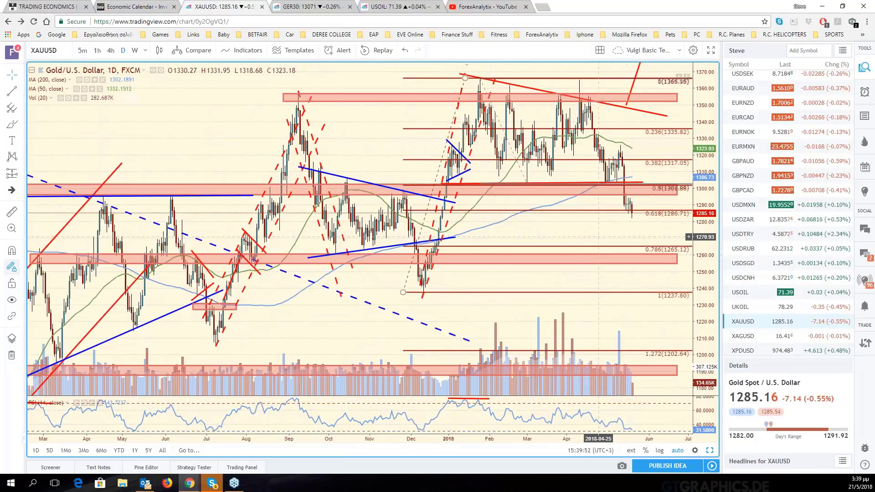
scroll(598, 237, "up", 2)
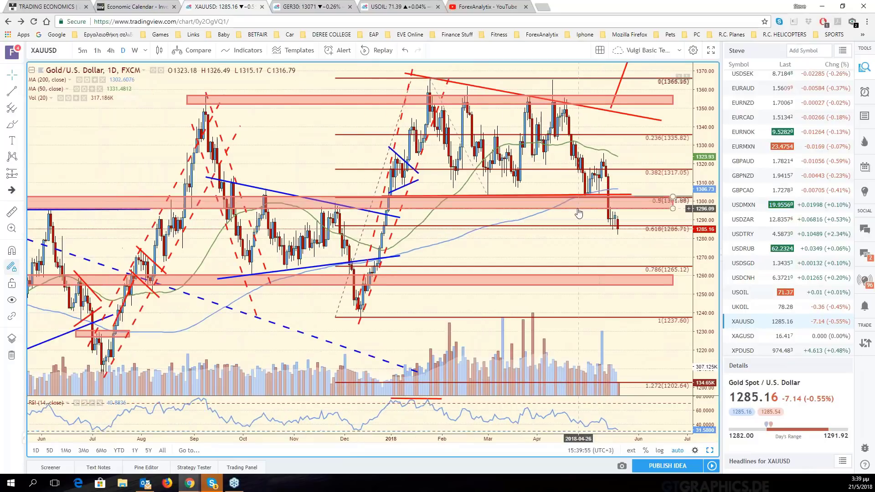
scroll(578, 213, "down", 2)
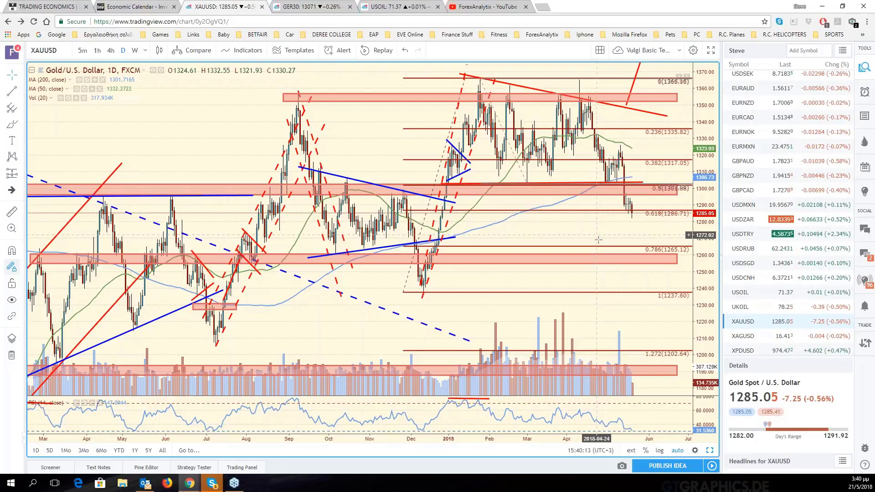
scroll(598, 238, "down", 1)
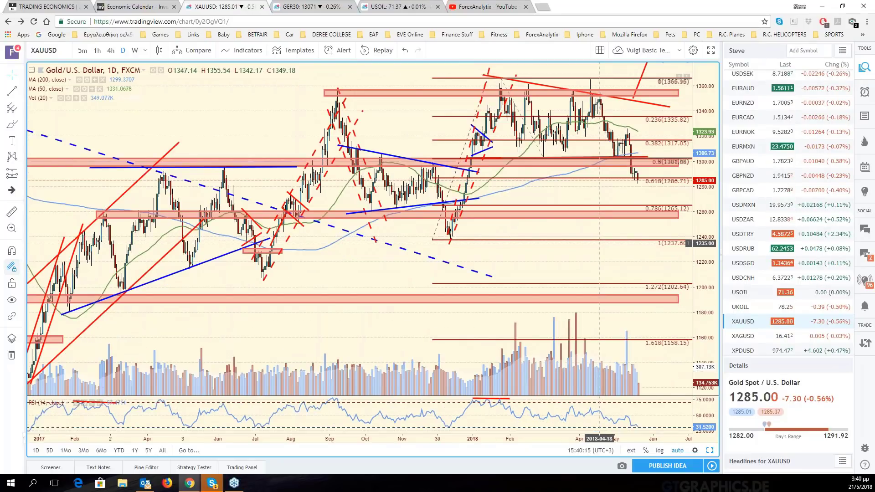
scroll(598, 244, "up", 1)
scroll(643, 232, "up", 1)
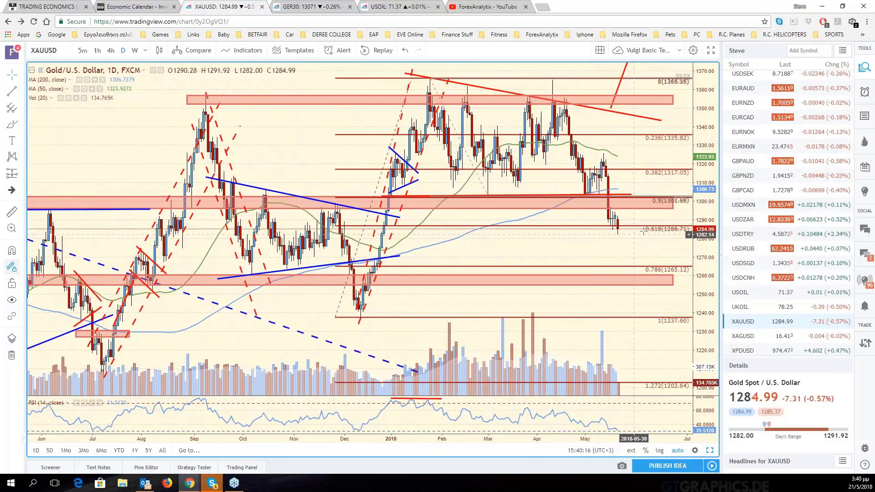
scroll(642, 233, "left", 2)
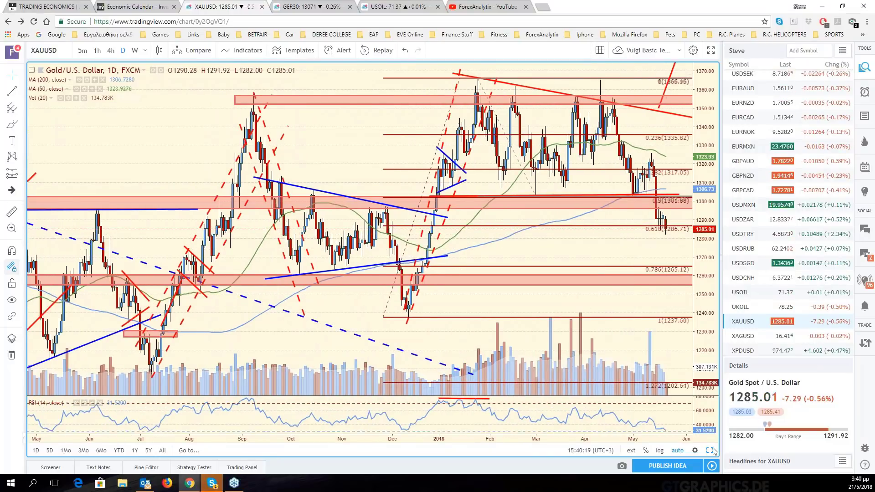
left_click(712, 450)
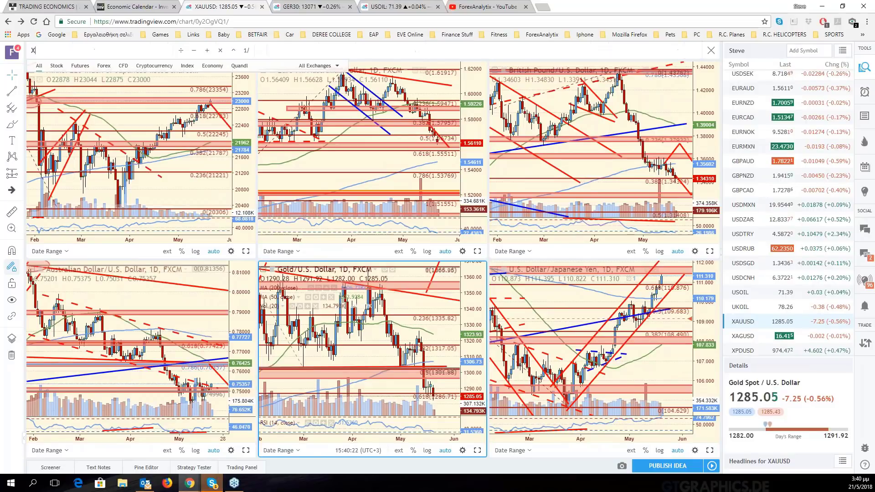
Switch the pane to palladium, maximize it, then load the Copper symbol
left_click(743, 350)
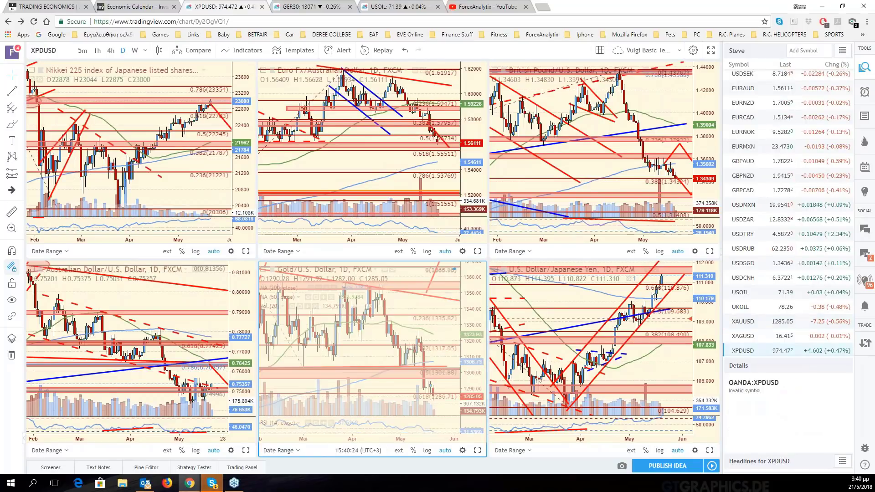
left_click(478, 450)
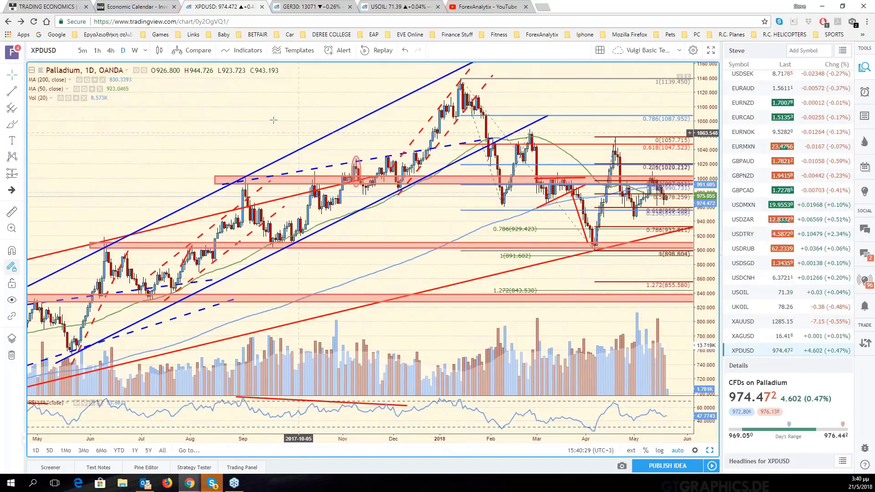
left_click(60, 52)
type("cop")
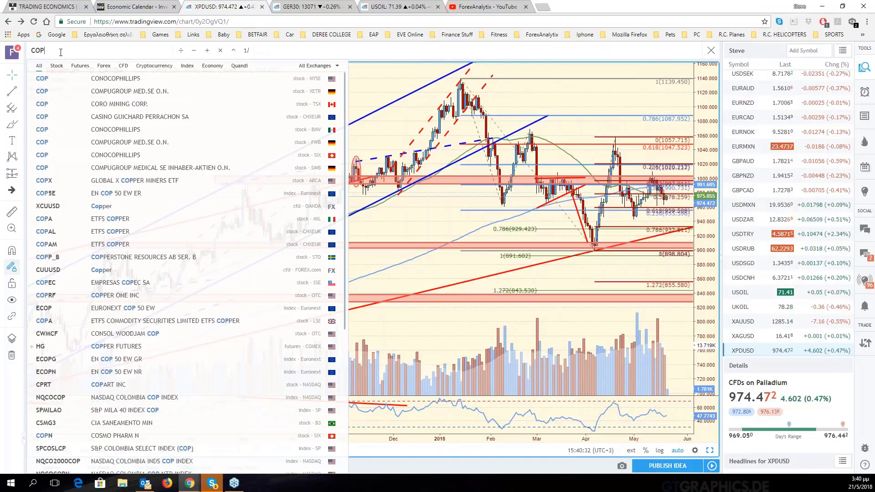
type("per")
key("Return")
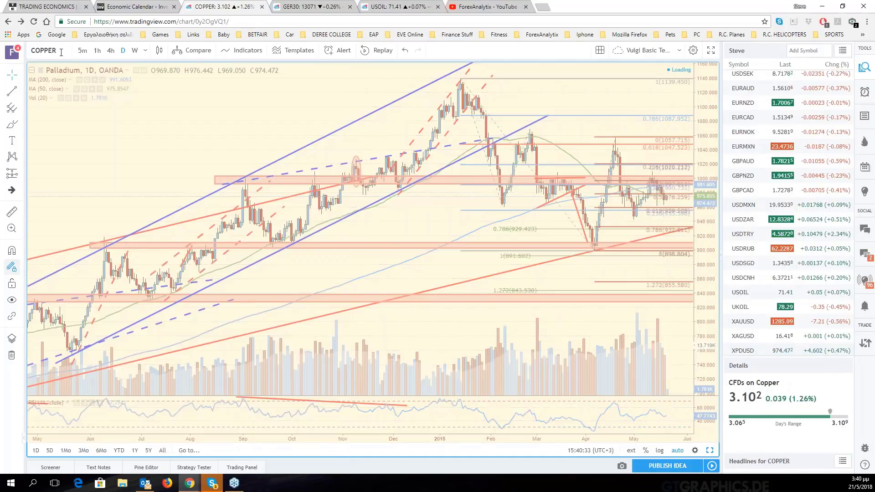
Deselect the pink zone, shift the Copper chart view, and restore the six-chart grid
left_click(624, 200)
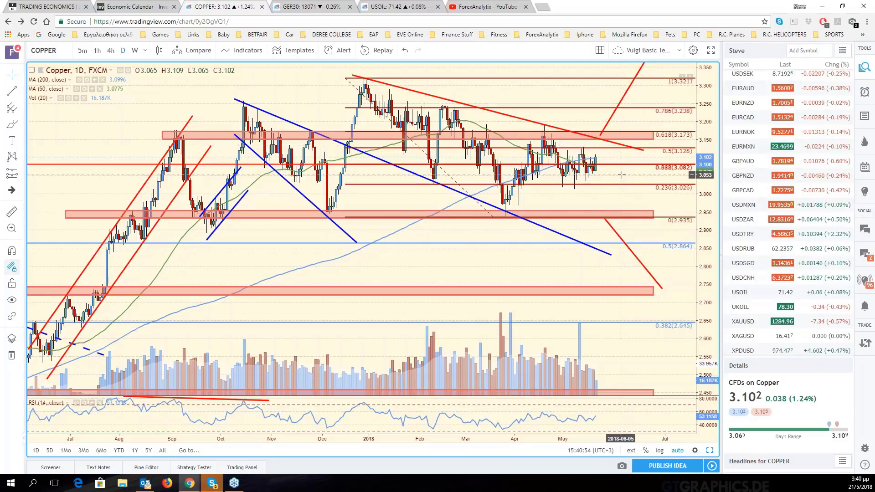
left_click_drag(621, 175, 687, 224)
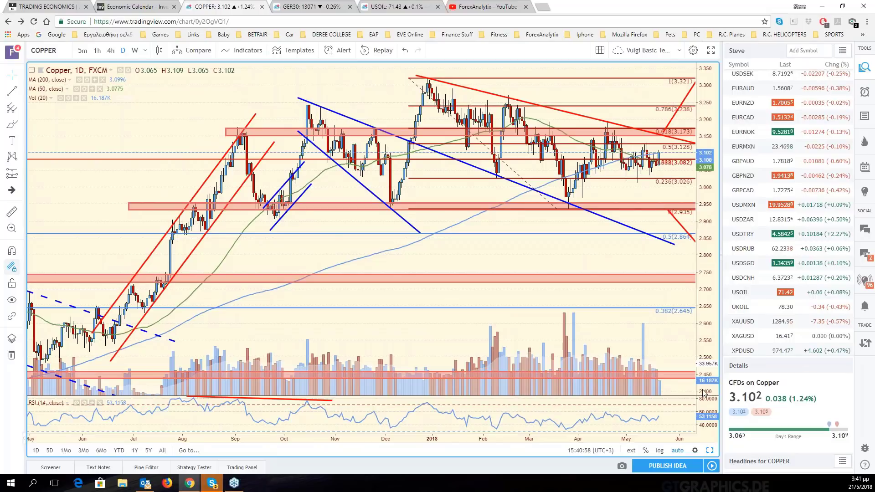
key("alt+Return")
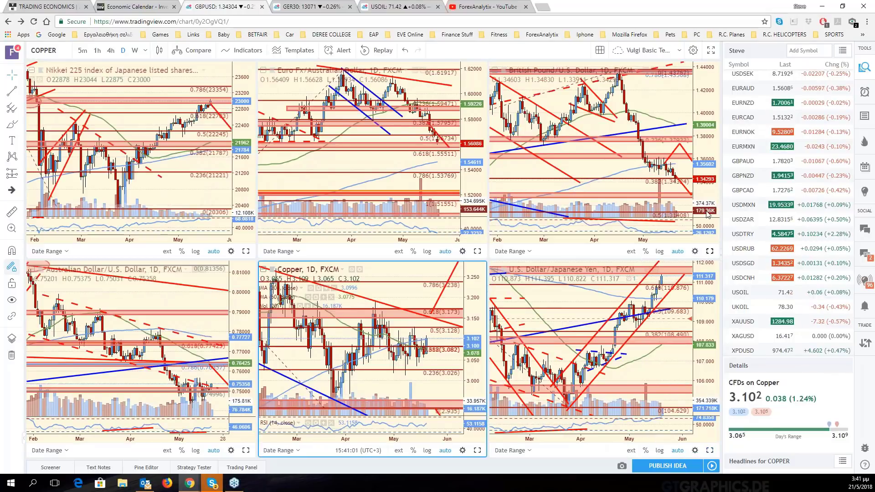
key("alt+Return")
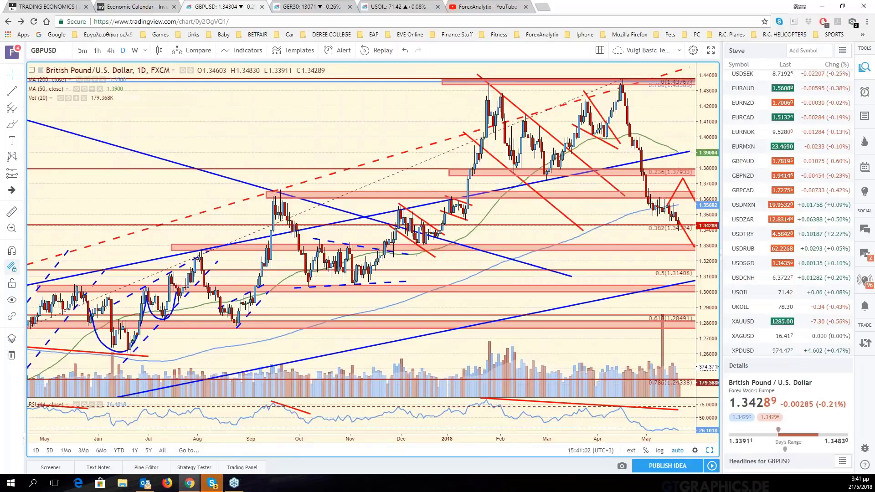
left_click_drag(651, 236, 609, 241)
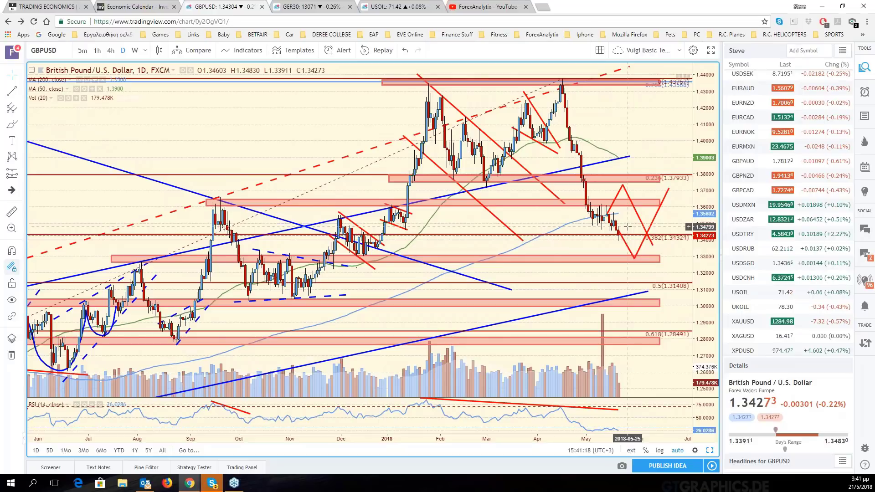
left_click_drag(628, 226, 662, 226)
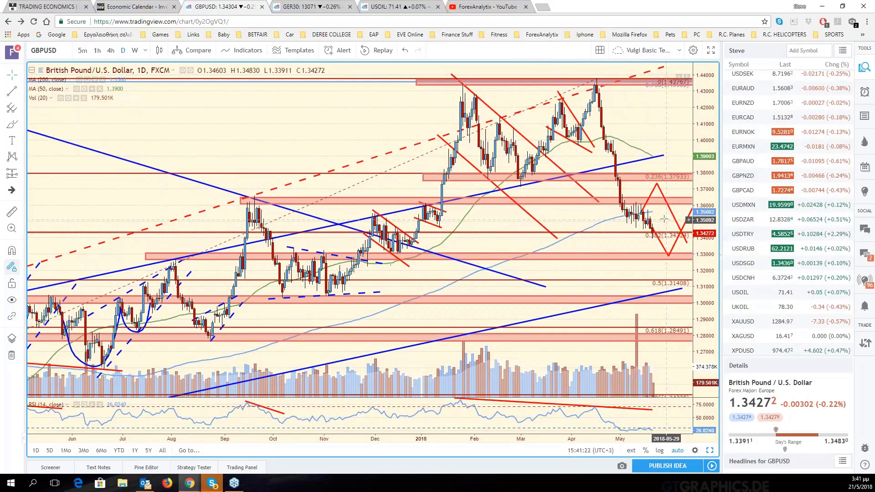
left_click_drag(664, 219, 644, 219)
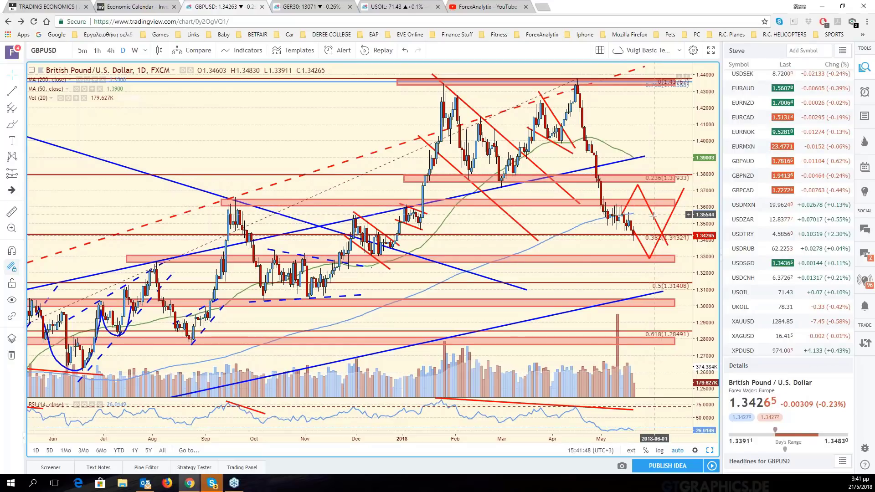
left_click_drag(653, 215, 677, 223)
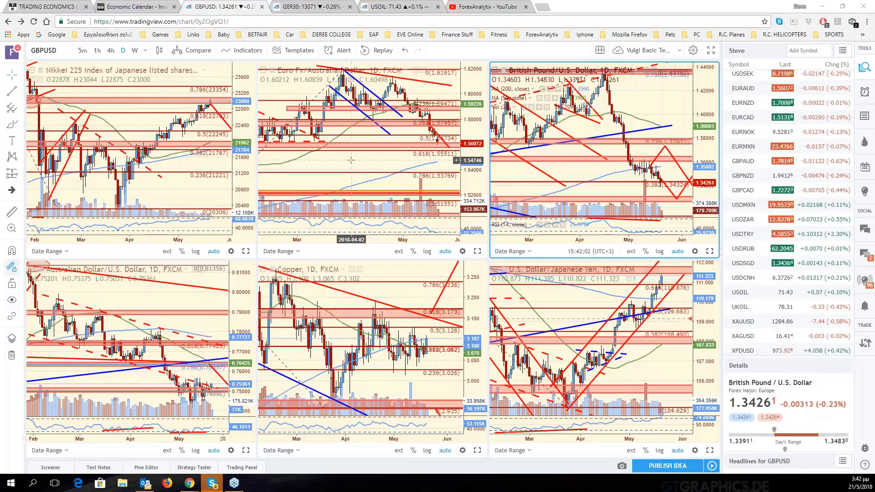
Change the EUR/AUD pane's symbol to USDCHF and maximize that chart
left_click(310, 159)
type("USDCHF")
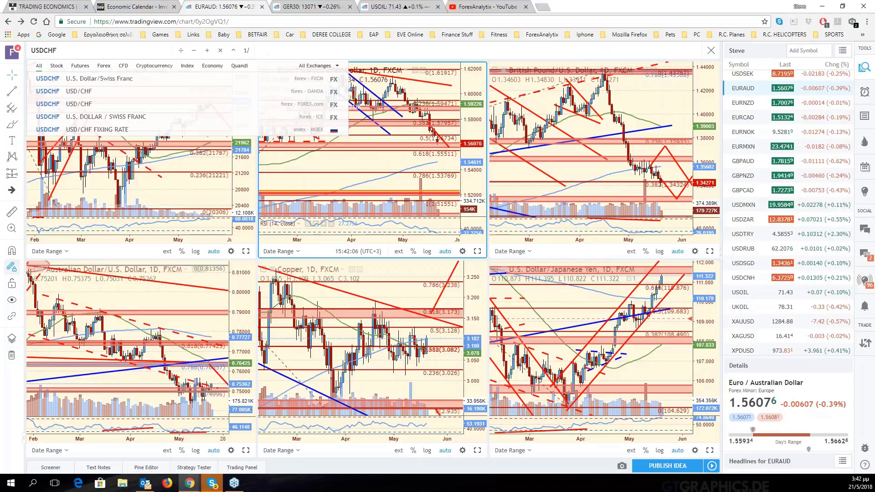
key("Return")
key("alt+Return")
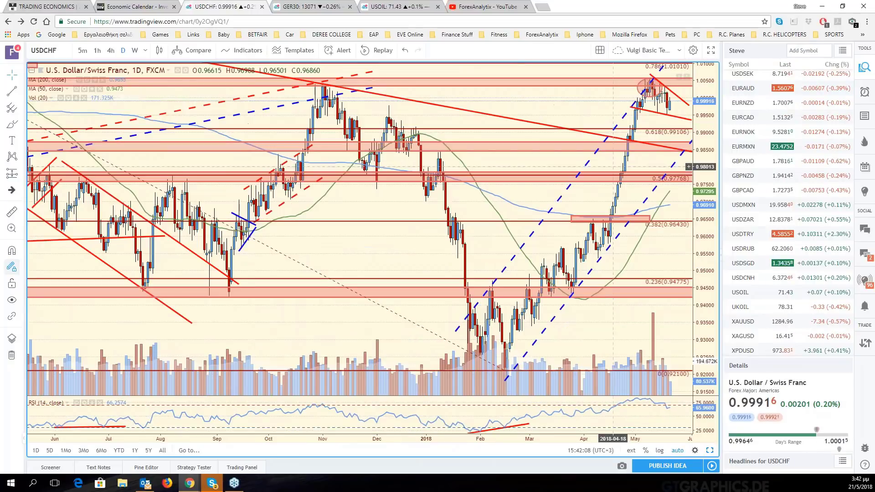
Pan and zoom the USD/CHF chart to review its history, then restore the six-chart grid
scroll(619, 186, "right", 2)
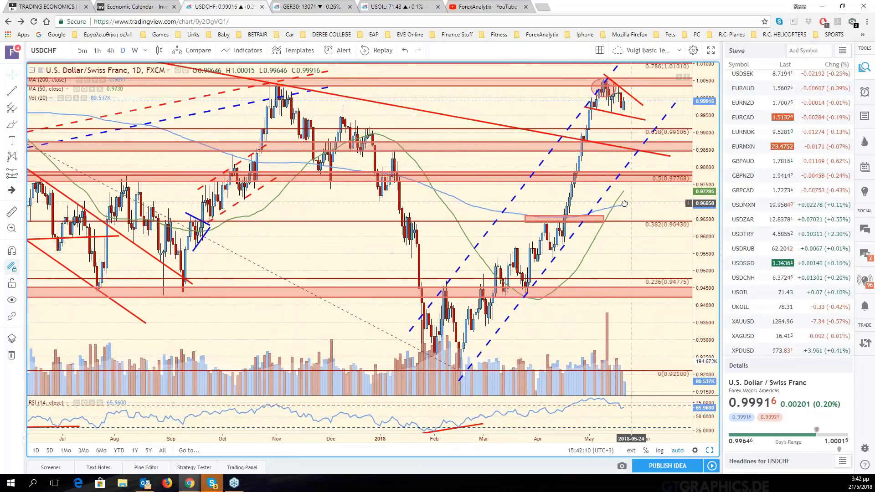
left_click_drag(625, 203, 607, 201)
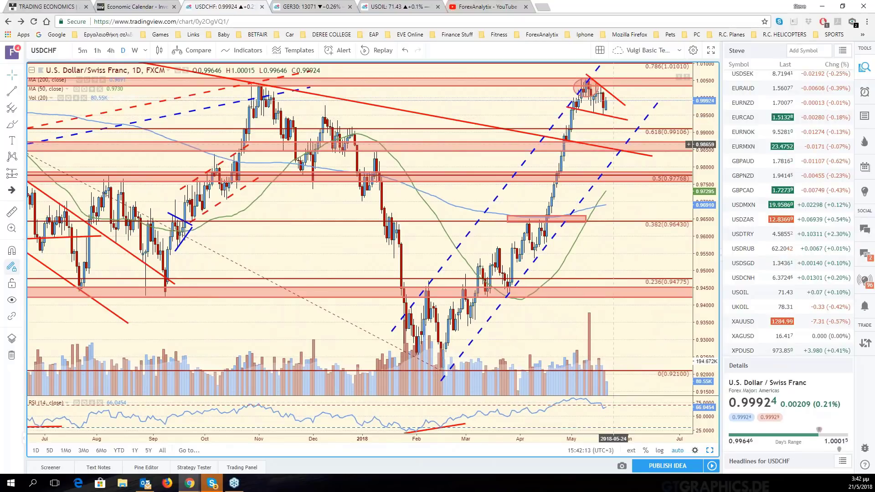
scroll(614, 144, "down", 2)
scroll(613, 145, "down", 2)
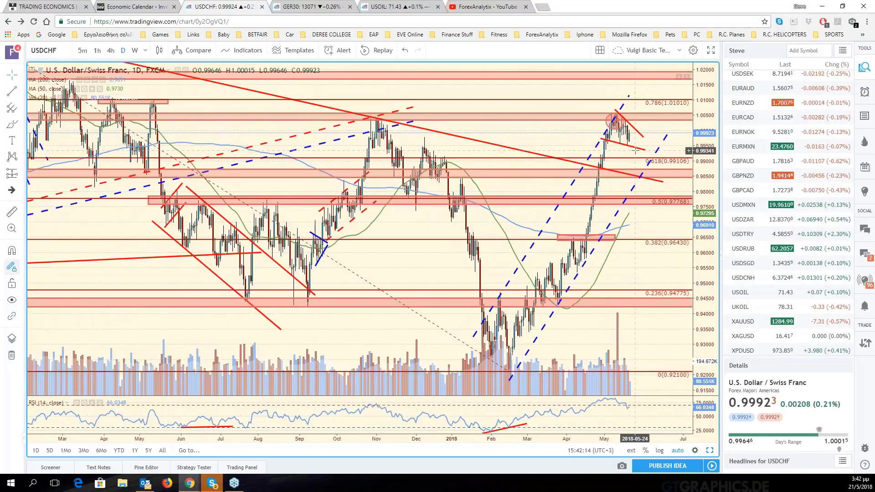
scroll(636, 151, "up", 2)
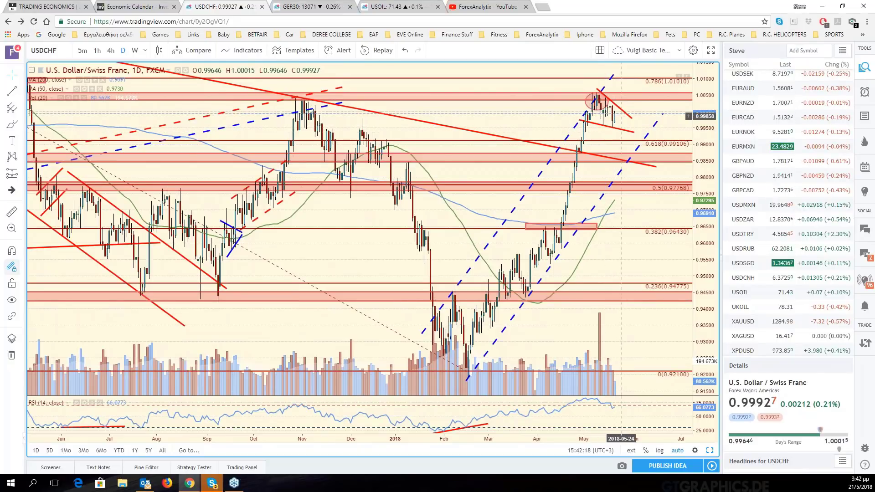
scroll(621, 116, "up", 2)
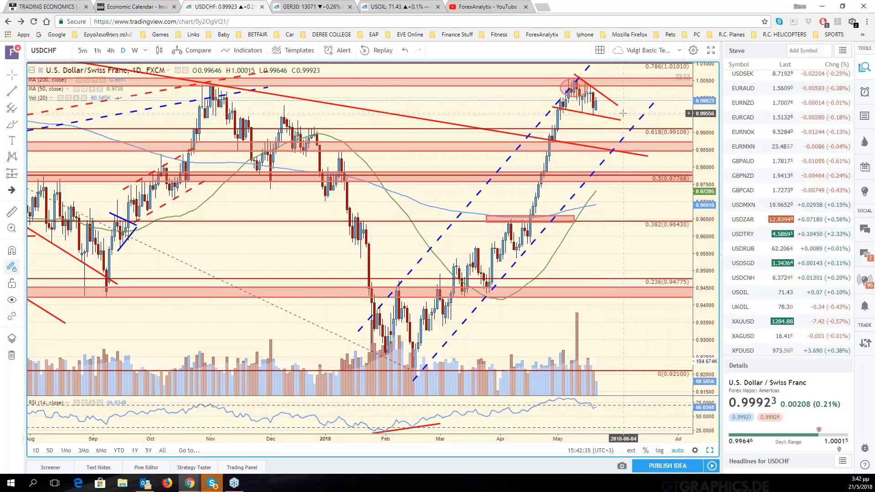
left_click_drag(623, 113, 698, 121)
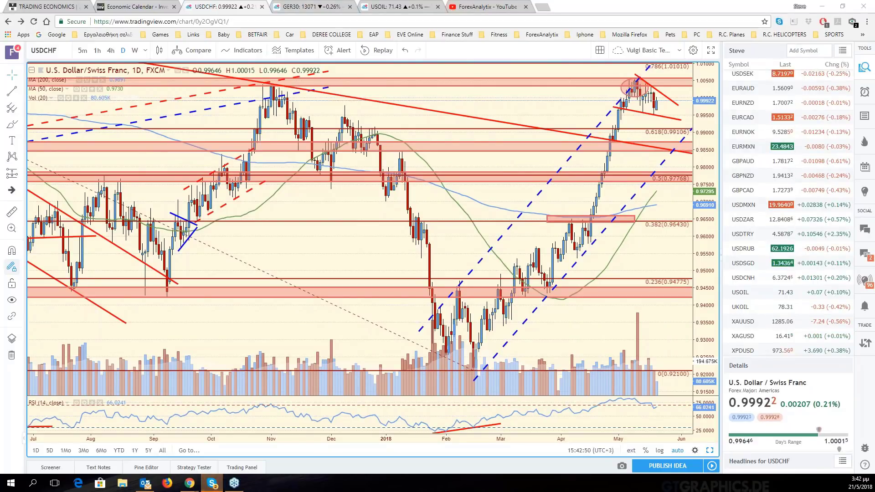
left_click(710, 452)
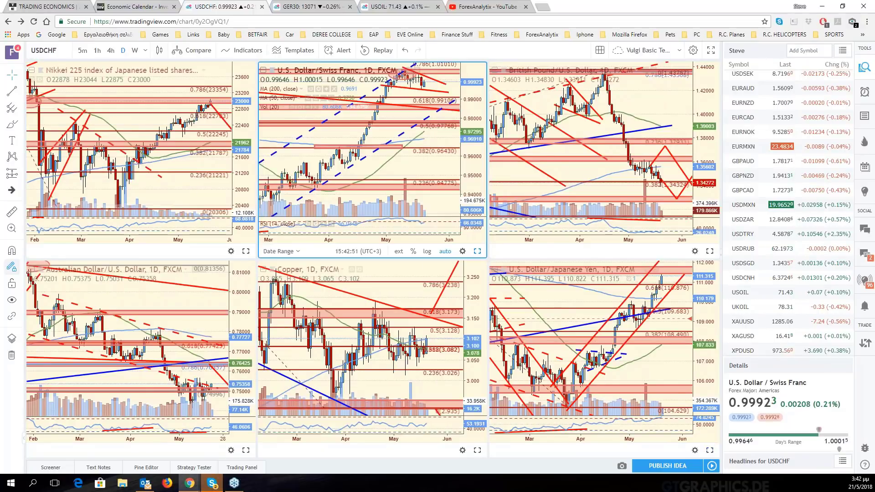
Change the Copper pane's symbol to CADCHF and maximize that chart
left_click(379, 296)
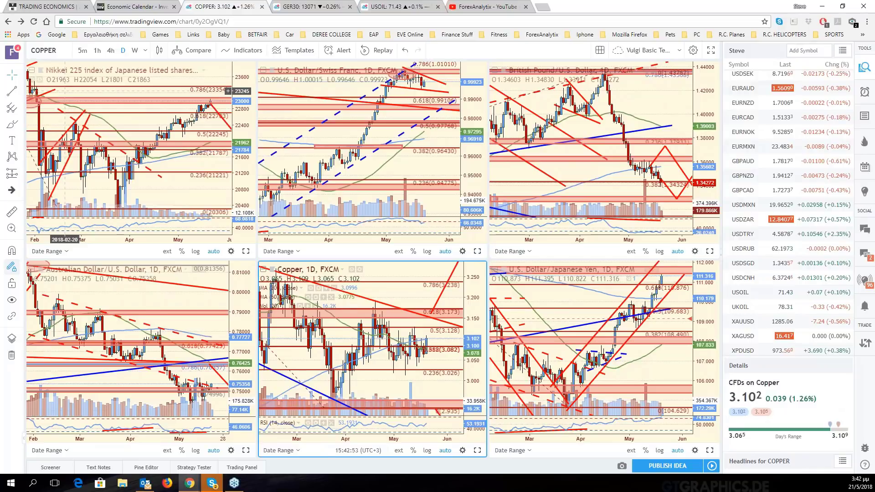
type("CADCHF")
key("Return")
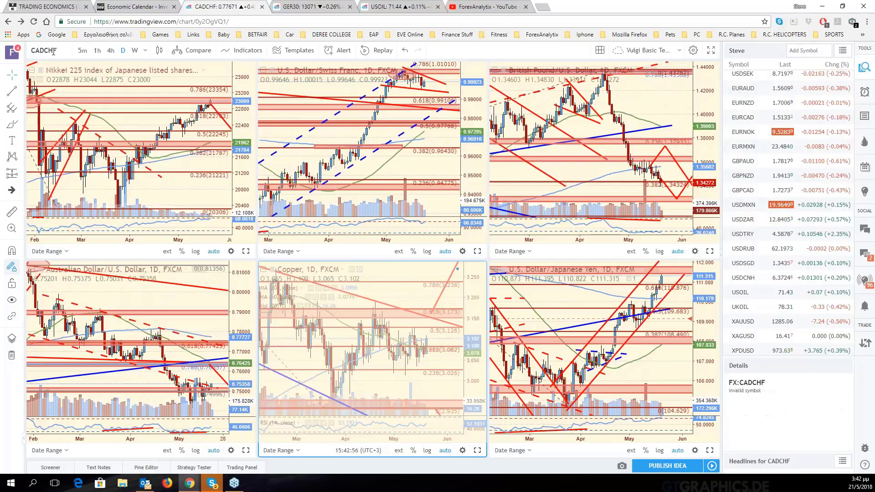
left_click(477, 450)
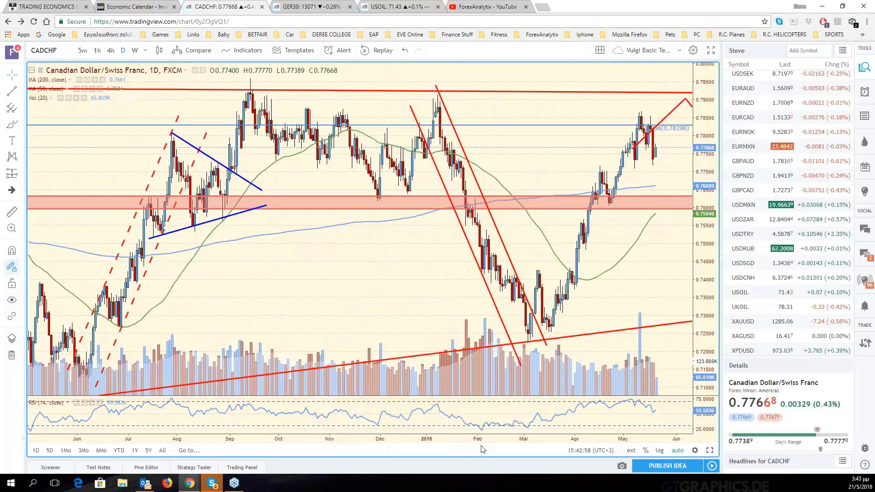
Zoom and pan the CAD/CHF chart onto July 2017 through mid-2018 around its trendlines
scroll(645, 282, "down", 2)
left_click_drag(644, 282, 528, 286)
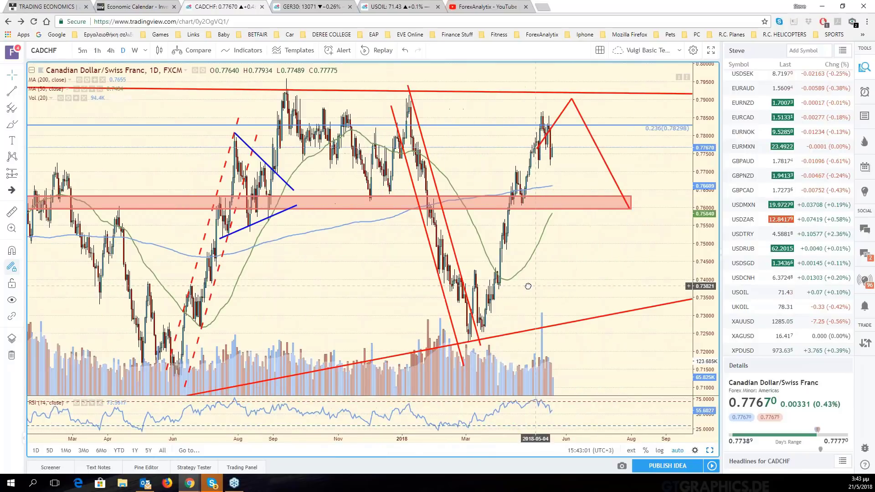
scroll(528, 286, "down", 2)
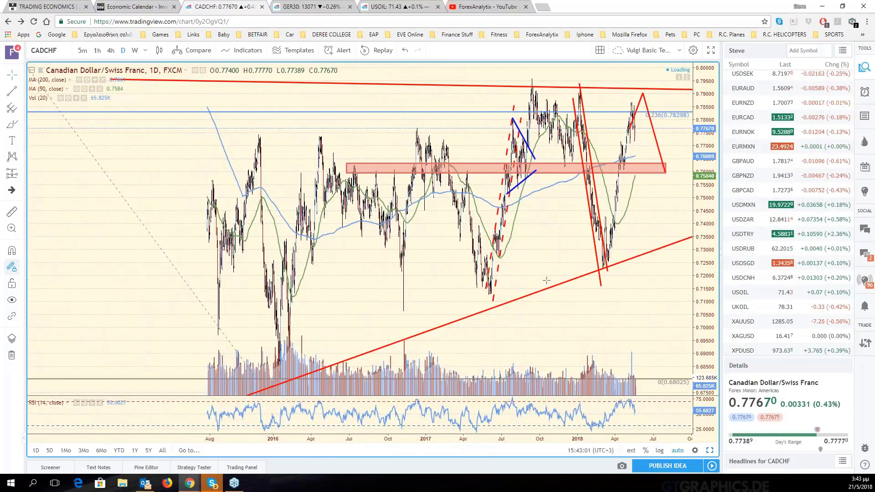
scroll(546, 280, "down", 2)
scroll(595, 337, "down", 1)
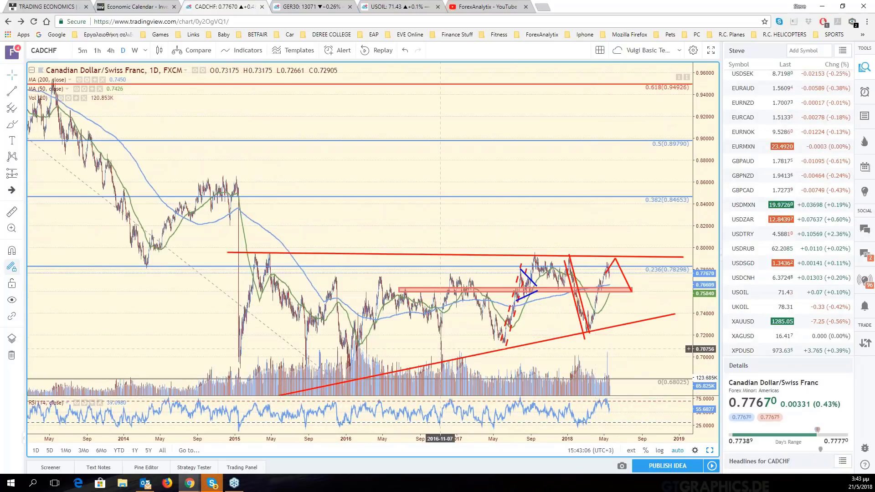
scroll(504, 302, "down", 2)
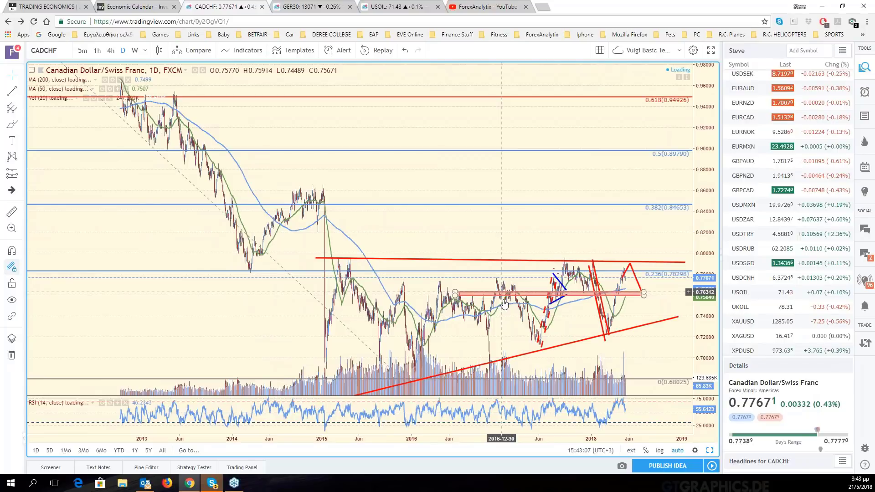
scroll(496, 315, "up", 1)
scroll(488, 329, "up", 3)
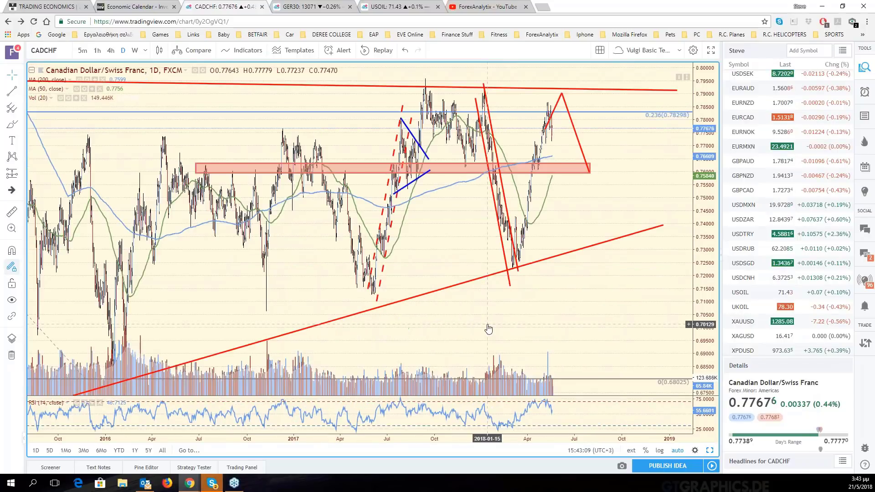
scroll(488, 328, "up", 2)
scroll(544, 111, "up", 2)
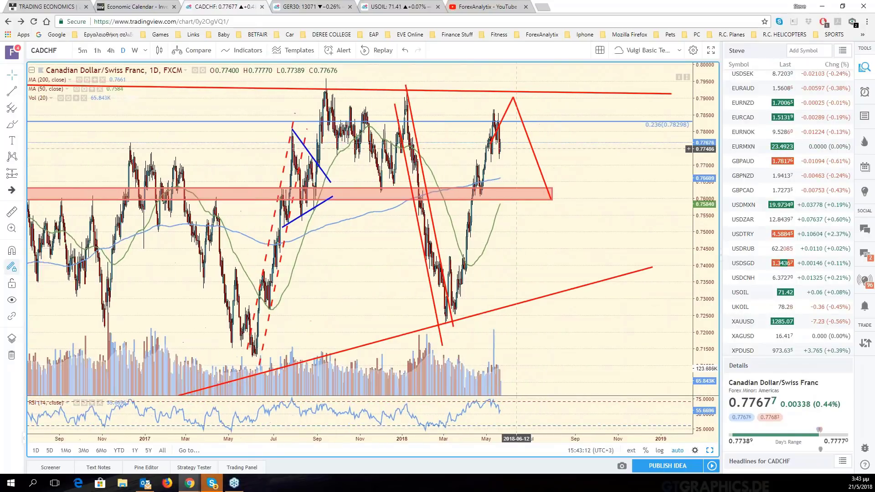
scroll(516, 149, "down", 5)
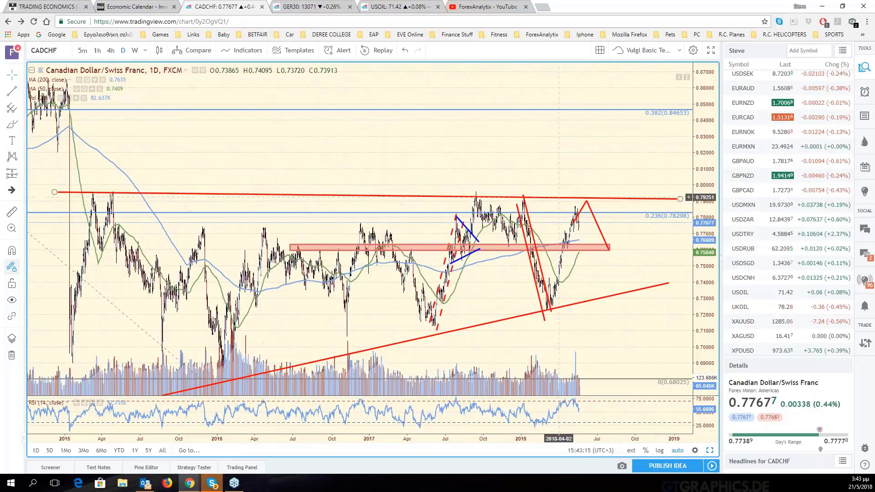
scroll(559, 198, "down", 3)
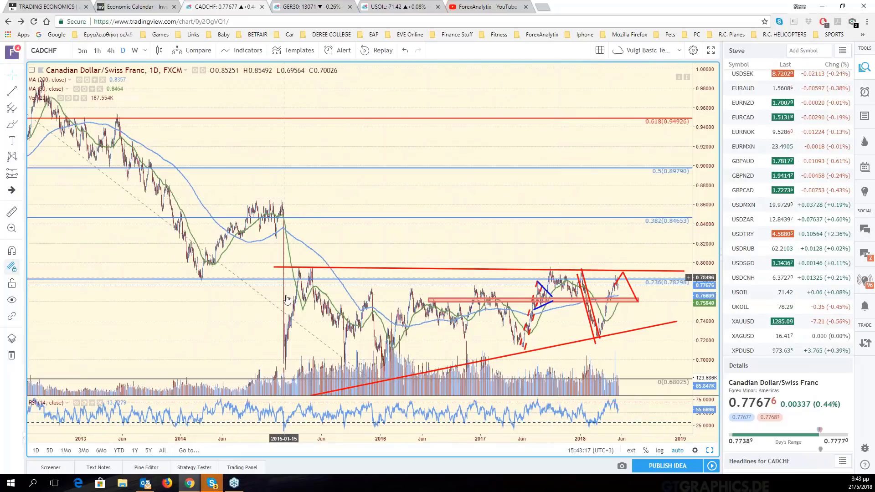
scroll(604, 271, "up", 3)
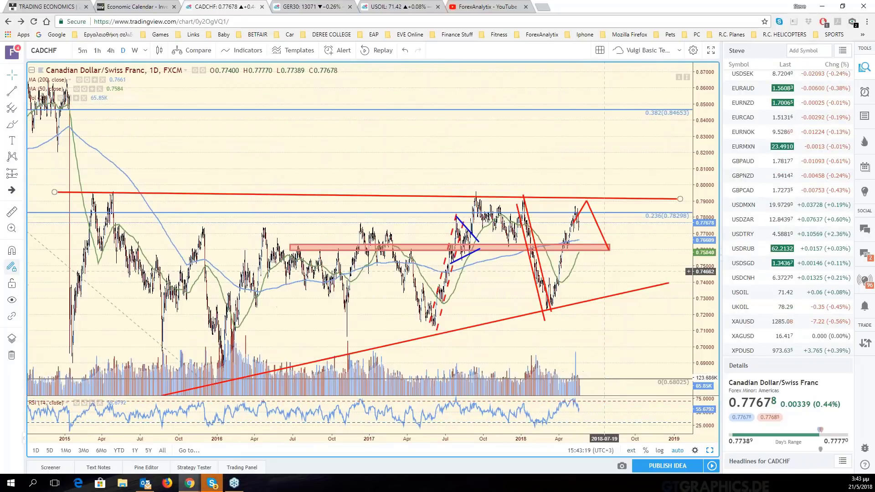
scroll(605, 272, "down", 3)
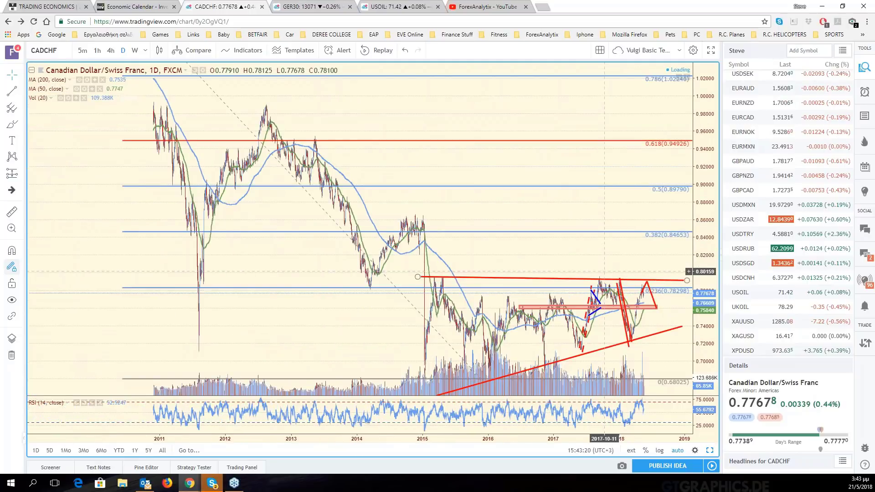
scroll(604, 272, "down", 2)
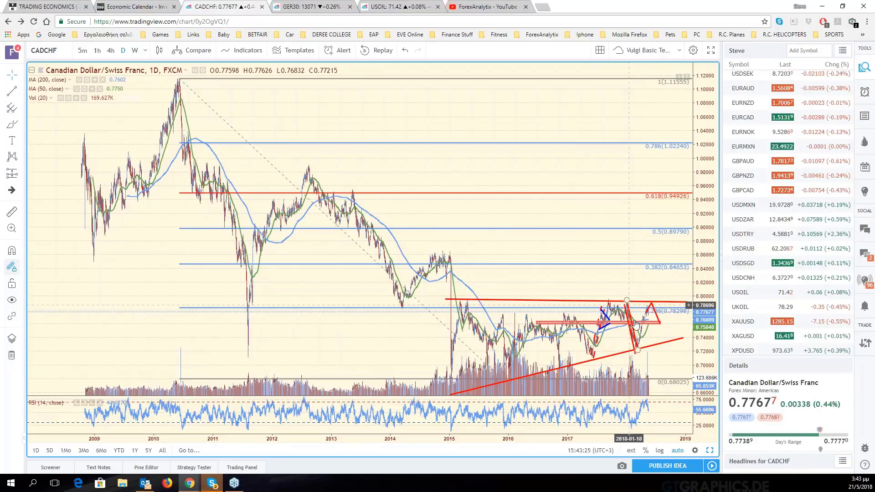
scroll(637, 337, "up", 2)
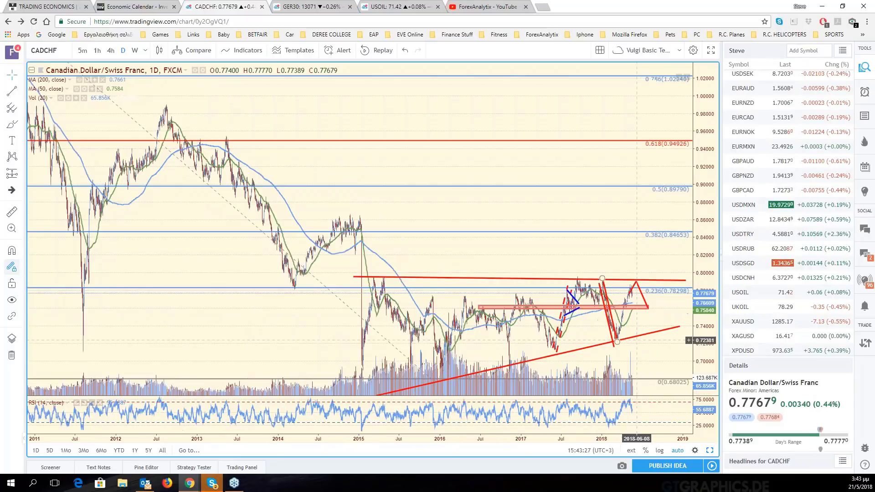
scroll(637, 340, "up", 2)
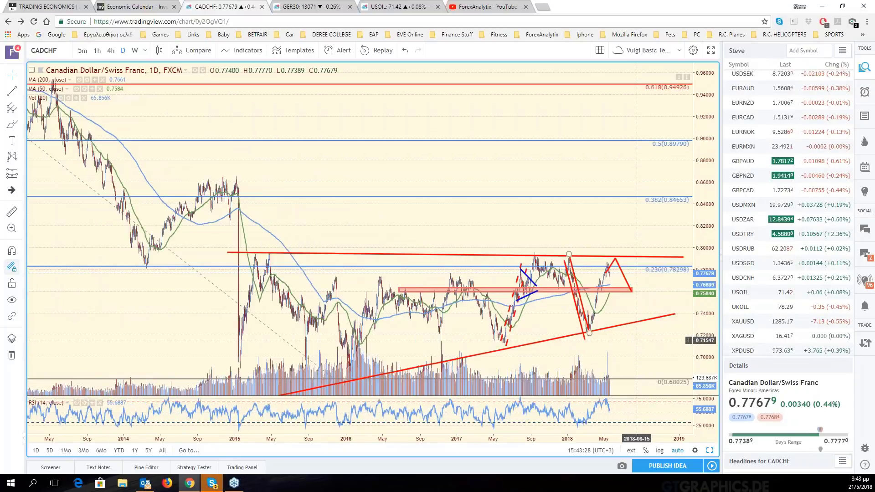
scroll(636, 340, "up", 2)
scroll(472, 213, "up", 2)
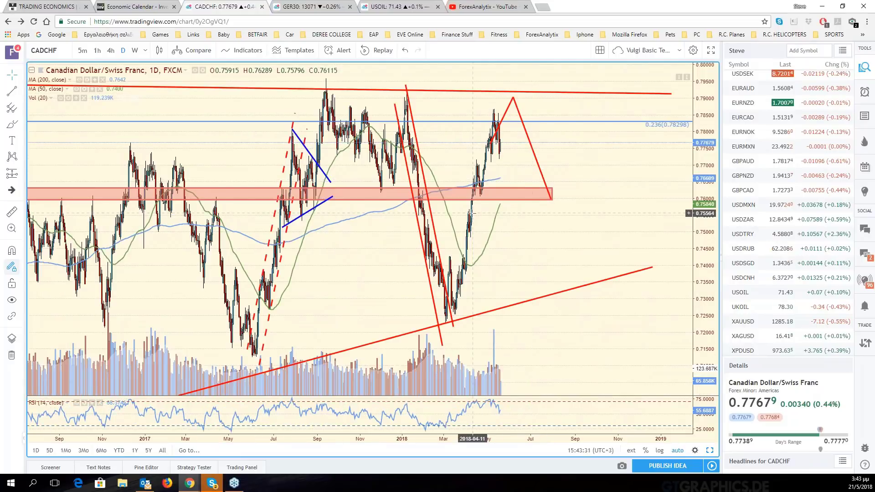
scroll(473, 213, "down", 1)
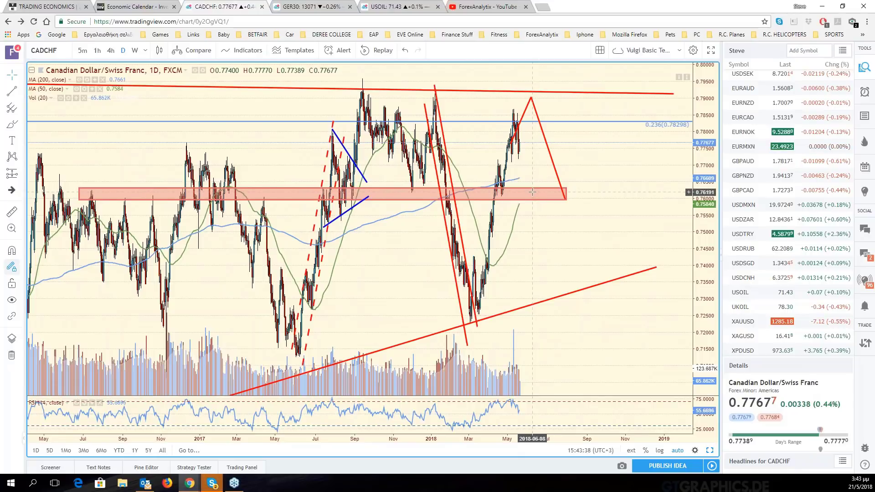
scroll(532, 192, "down", 1)
scroll(533, 192, "down", 1)
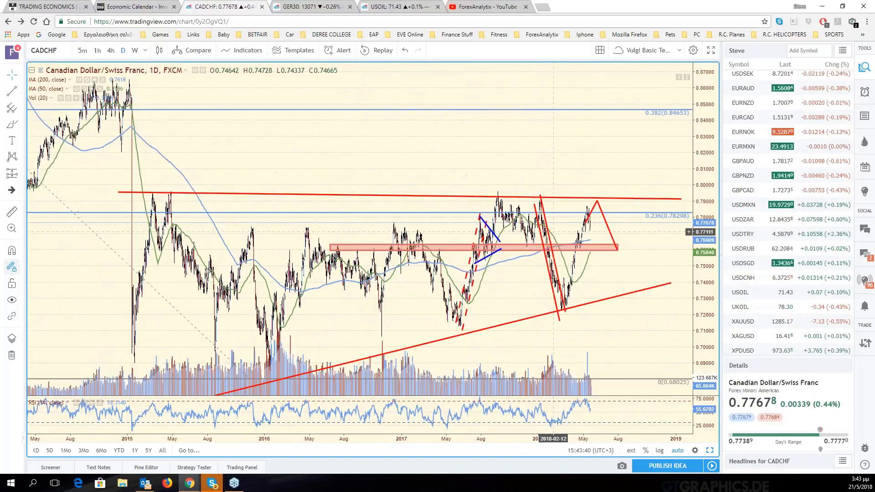
scroll(553, 232, "up", 1)
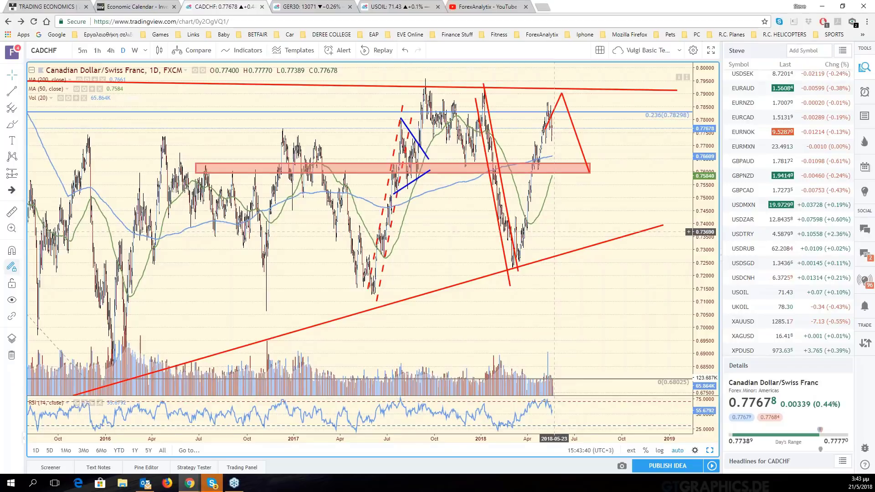
scroll(554, 232, "up", 3)
left_click_drag(475, 235, 809, 246)
scroll(663, 287, "up", 2)
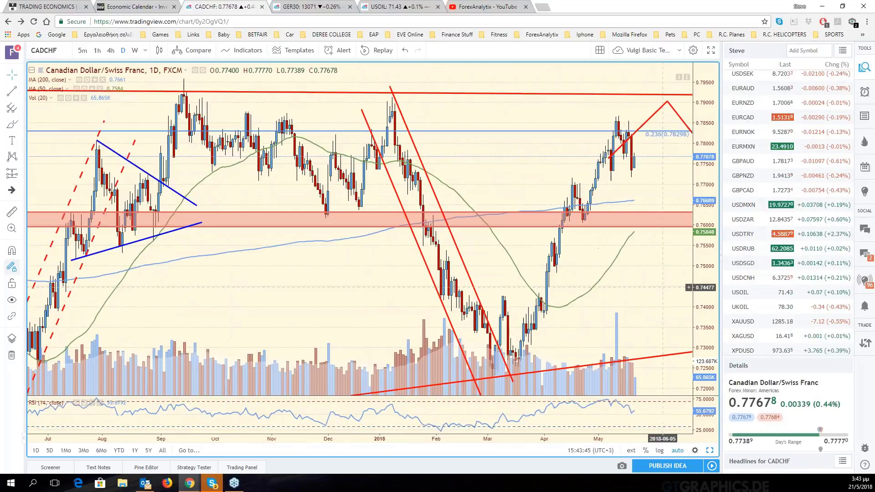
left_click_drag(663, 287, 678, 292)
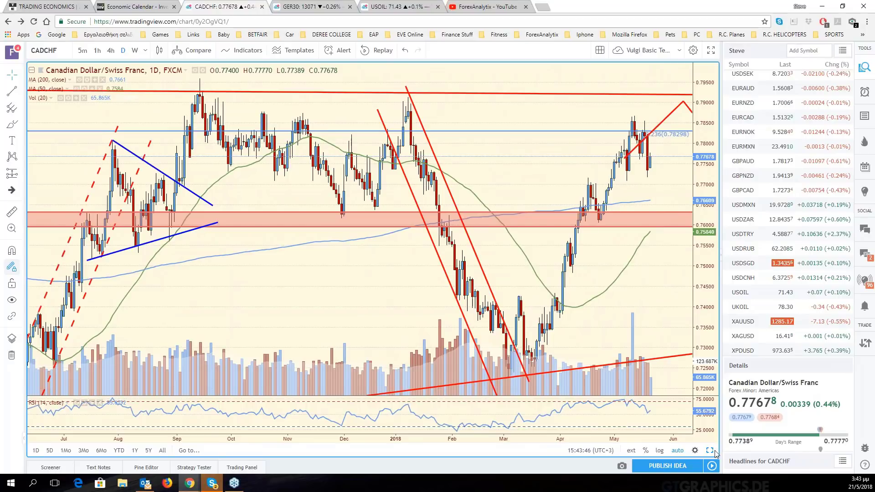
Restore the grid, switch the active chart's symbol to USDTRY, and maximize it
left_click(711, 451)
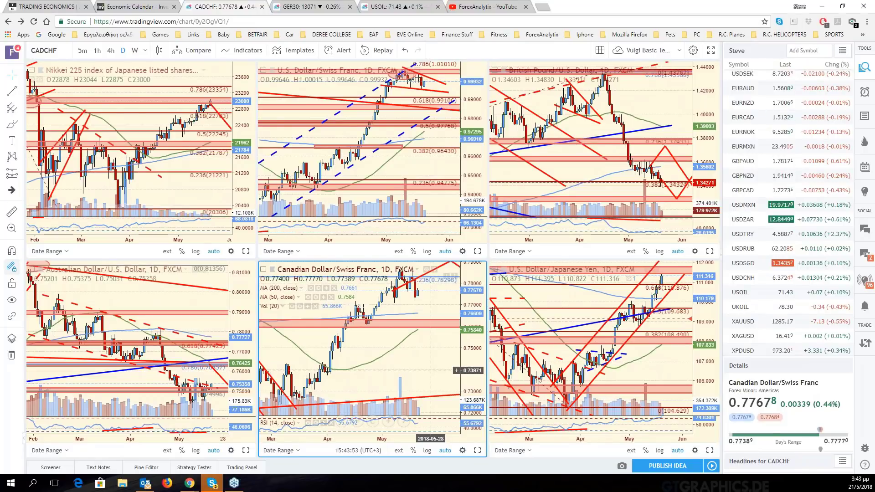
left_click(55, 50)
type("USDT")
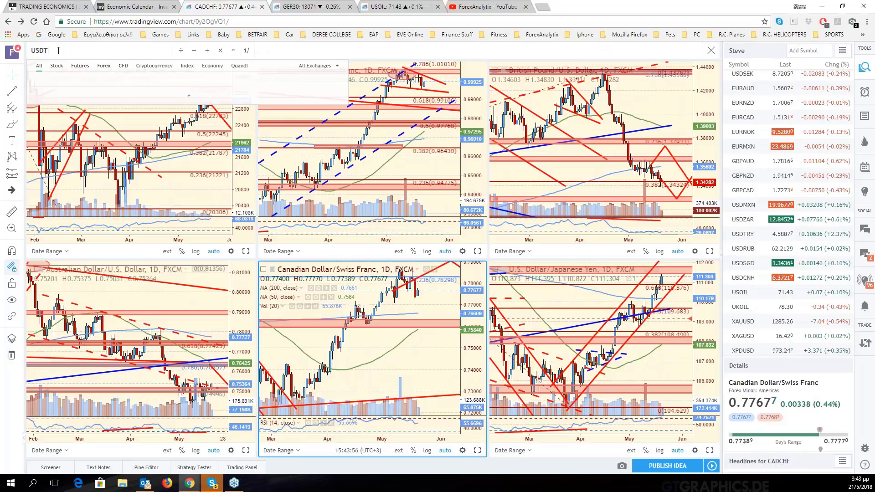
type("RY")
key("Return")
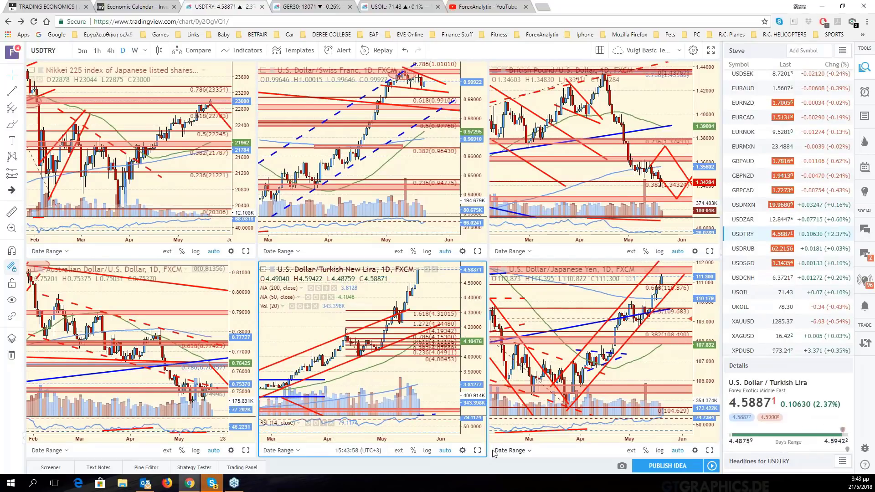
left_click(477, 450)
Zoom and pan the USD/Turkish Lira chart to span roughly September 2016 to mid-2018
scroll(576, 251, "down", 3)
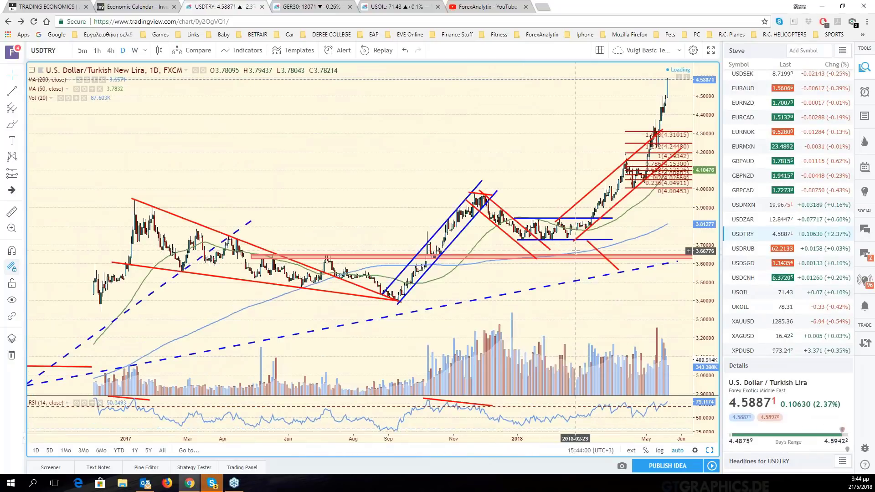
scroll(656, 286, "down", 3)
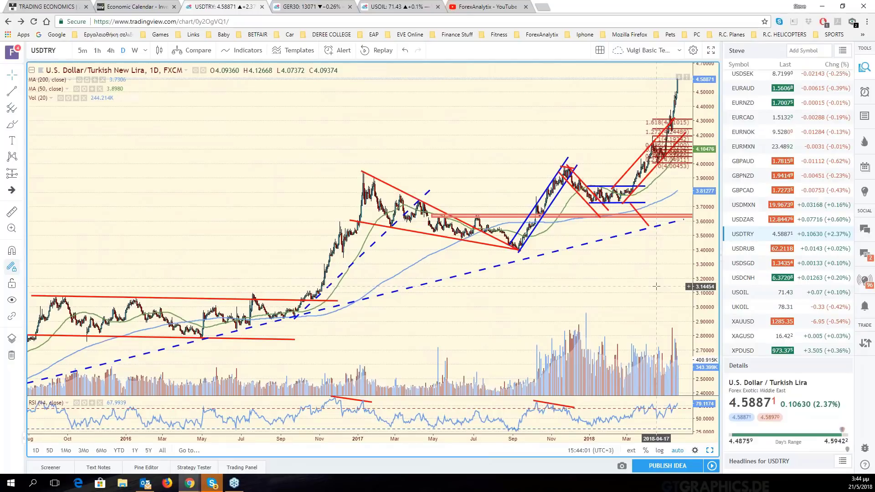
left_click_drag(656, 286, 531, 281)
scroll(547, 260, "down", 3)
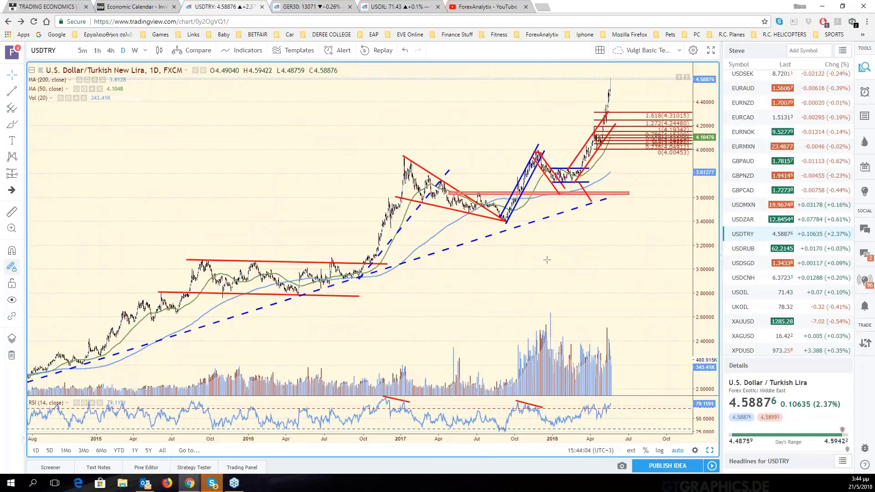
scroll(547, 260, "down", 3)
scroll(547, 261, "up", 2)
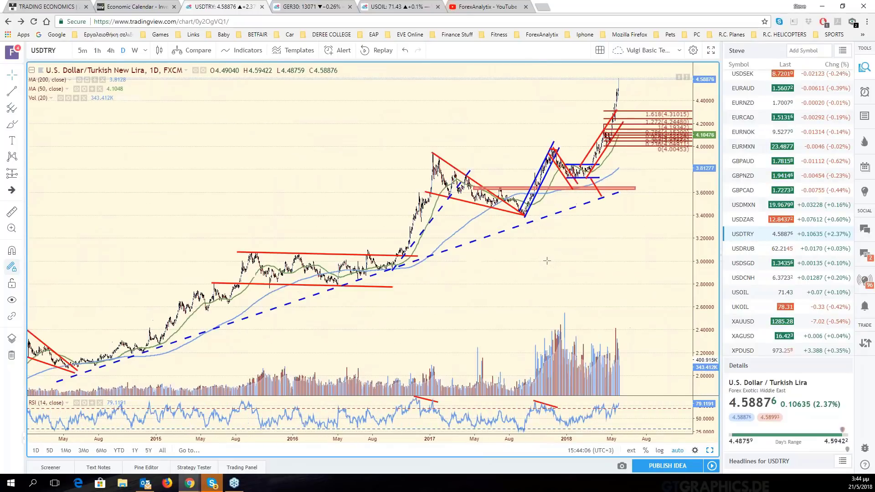
scroll(547, 261, "up", 5)
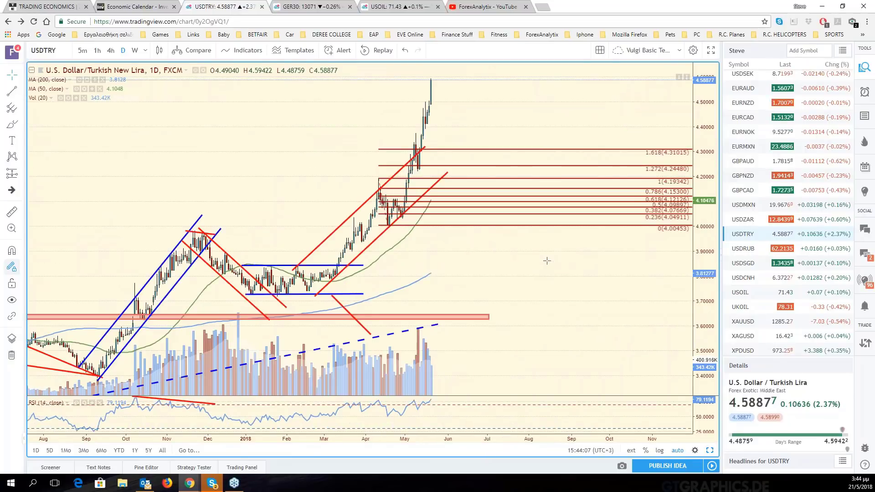
left_click_drag(547, 261, 669, 280)
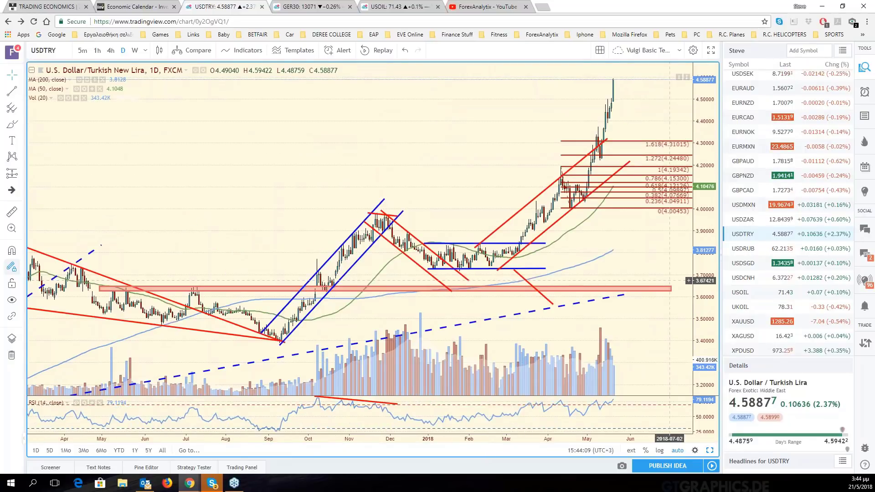
scroll(602, 242, "down", 3)
scroll(603, 242, "down", 3)
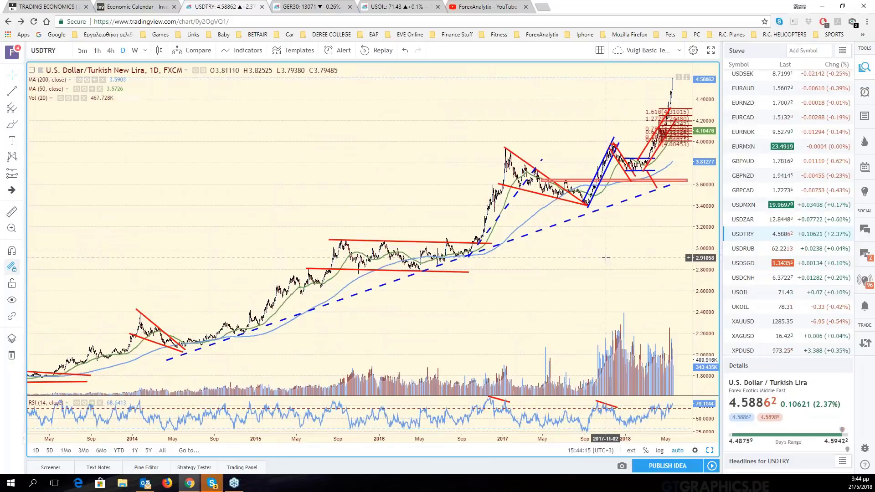
scroll(605, 258, "up", 5)
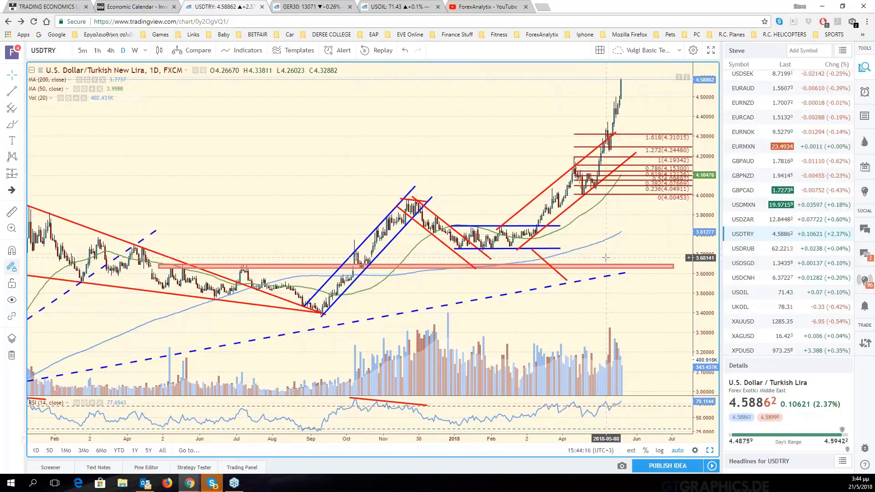
scroll(605, 258, "up", 3)
scroll(605, 257, "down", 3)
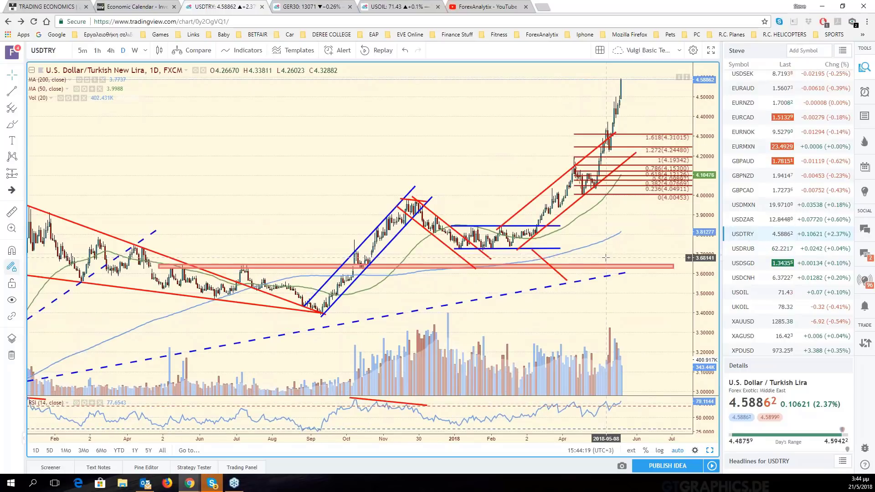
scroll(605, 257, "down", 2)
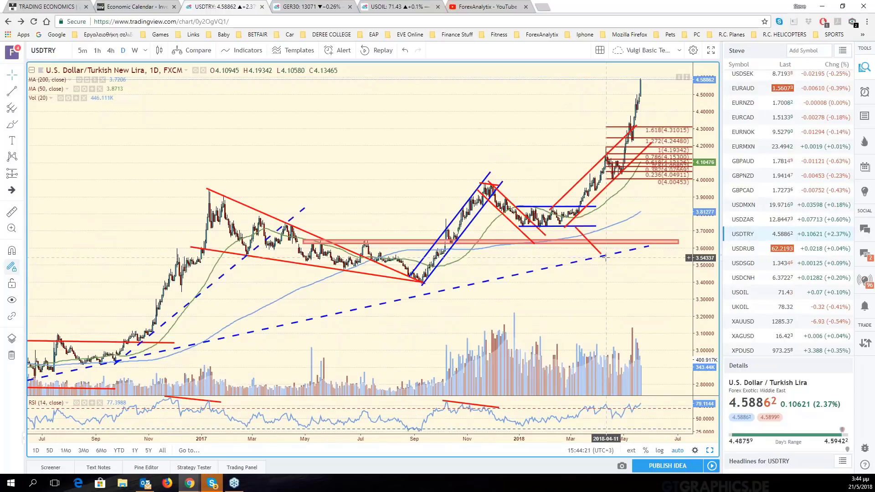
scroll(605, 258, "down", 2)
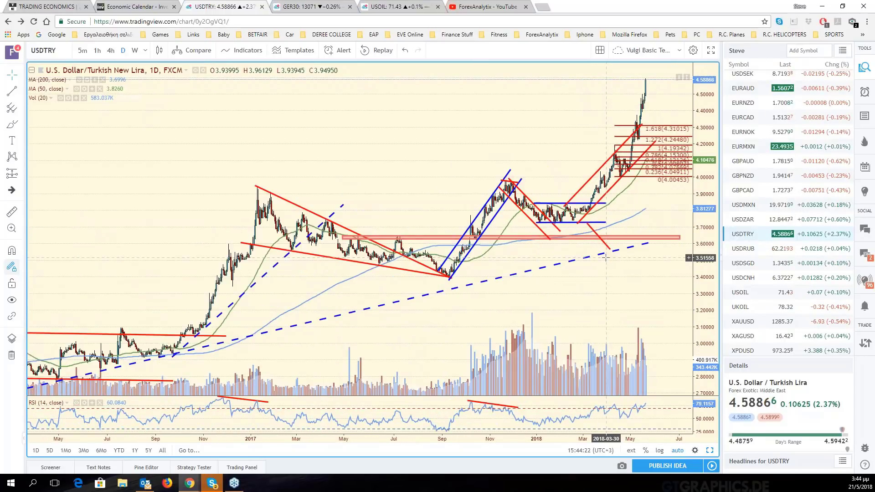
scroll(605, 257, "up", 2)
scroll(637, 252, "up", 3)
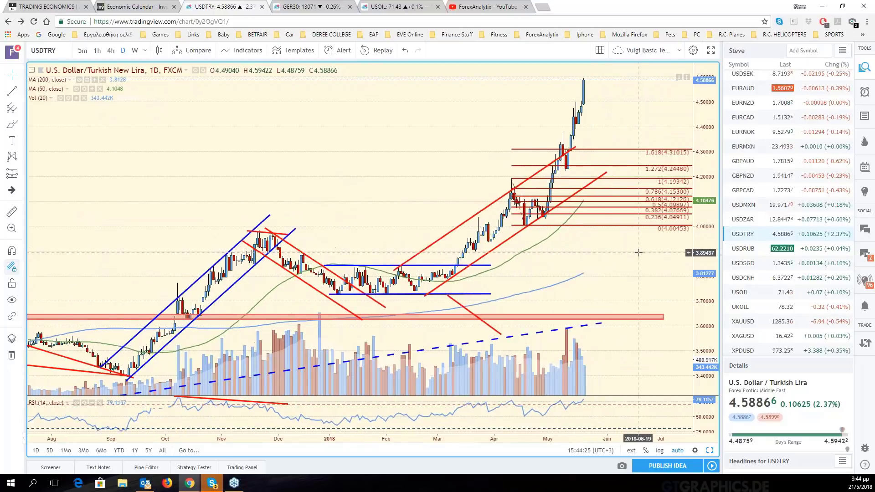
scroll(638, 252, "down", 1)
scroll(638, 252, "up", 1)
scroll(638, 252, "up", 1)
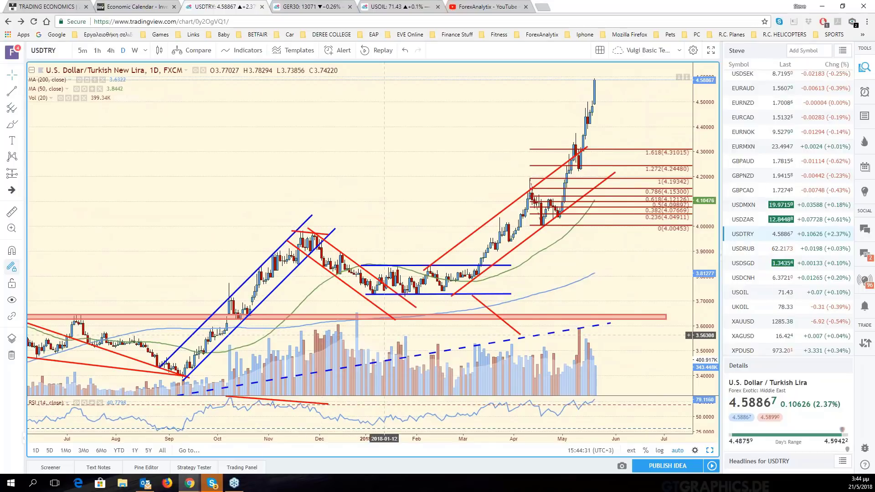
left_click_drag(384, 335, 448, 317)
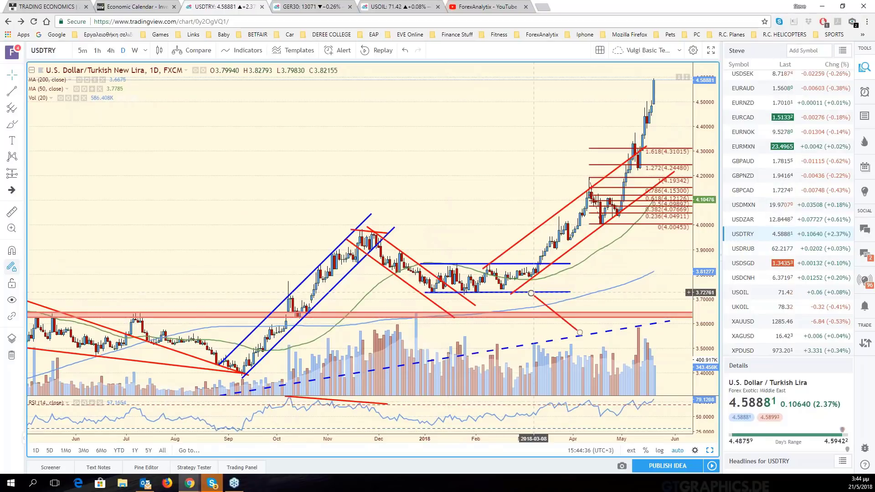
scroll(534, 292, "down", 2)
scroll(535, 292, "down", 2)
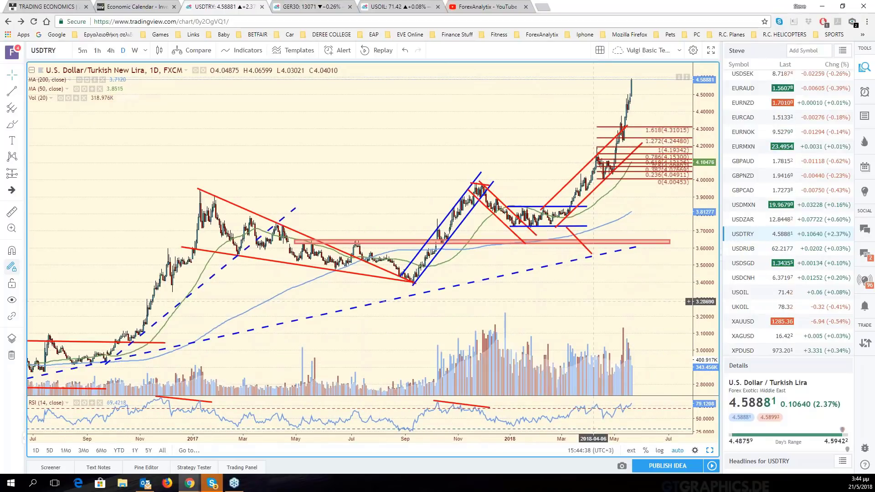
scroll(593, 301, "right", 2)
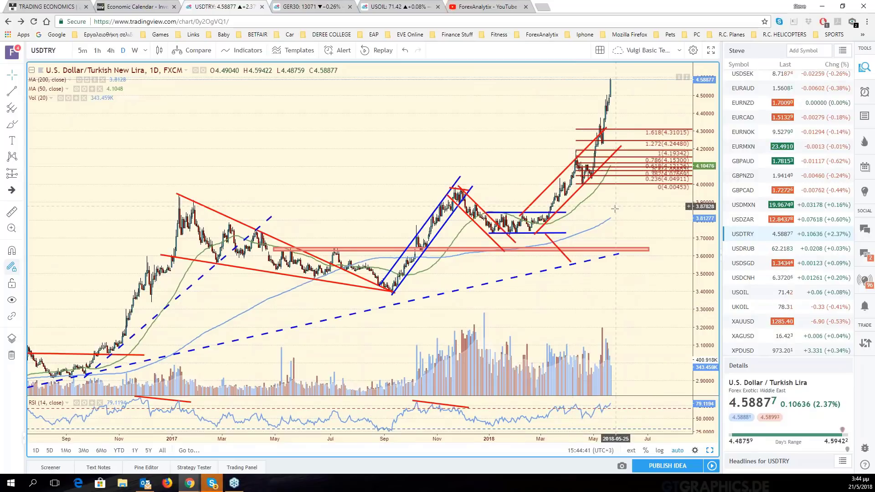
Delete the Fibonacci retracement drawing from the USDTRY chart
left_click(633, 131)
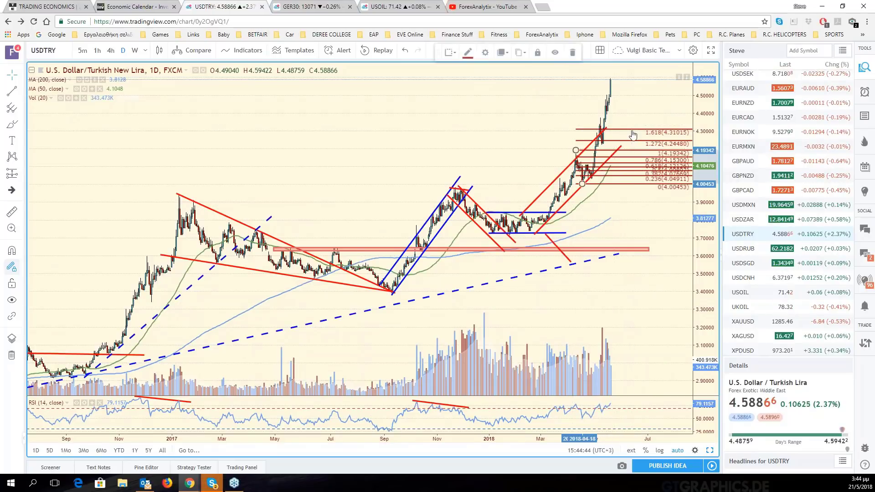
key("Delete")
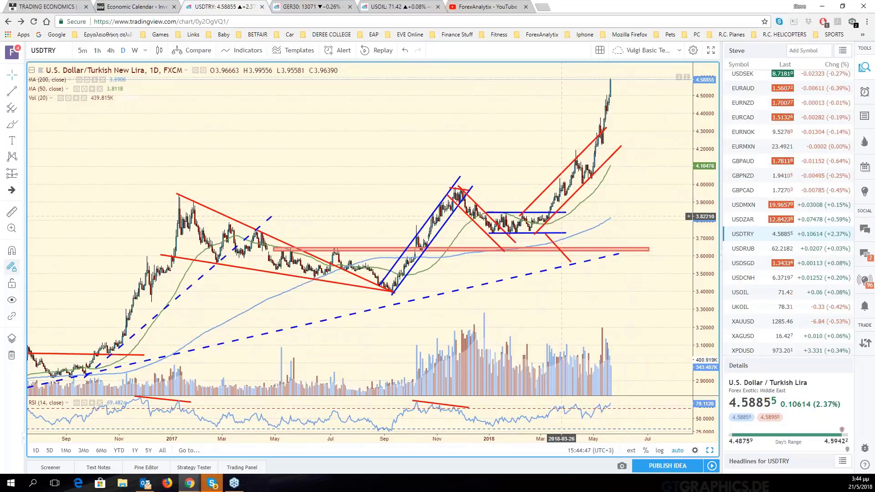
scroll(561, 216, "down", 3)
scroll(584, 263, "down", 2)
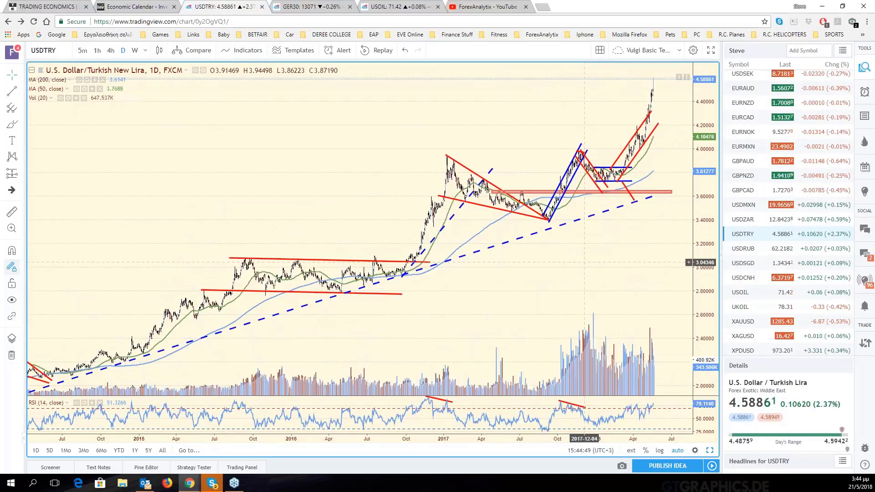
scroll(584, 263, "down", 2)
scroll(585, 263, "up", 8)
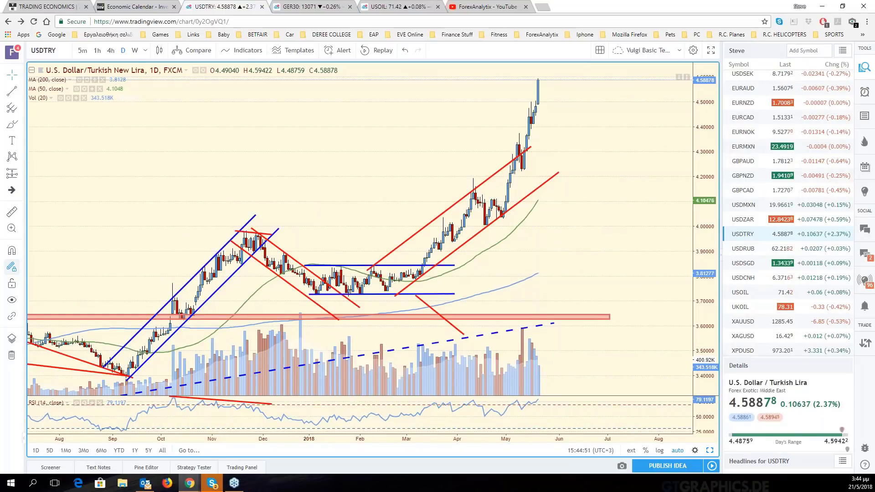
Zoom and pan the USDTRY chart to slightly earlier months, then restore the six-chart grid
scroll(549, 99, "down", 2)
scroll(549, 99, "up", 2)
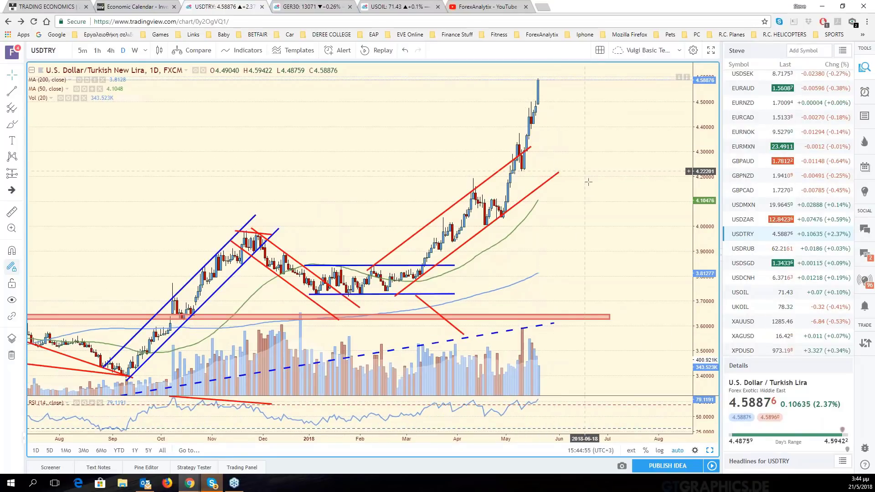
scroll(597, 238, "down", 1)
scroll(597, 237, "down", 3)
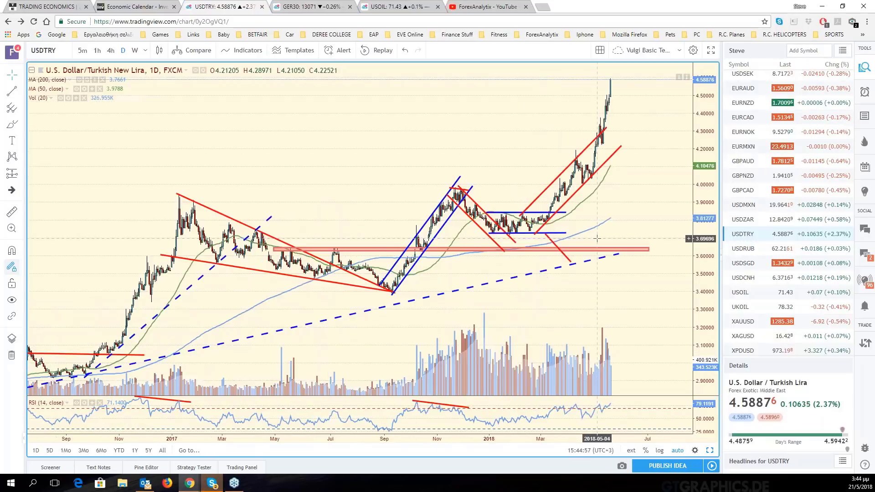
scroll(597, 238, "up", 2)
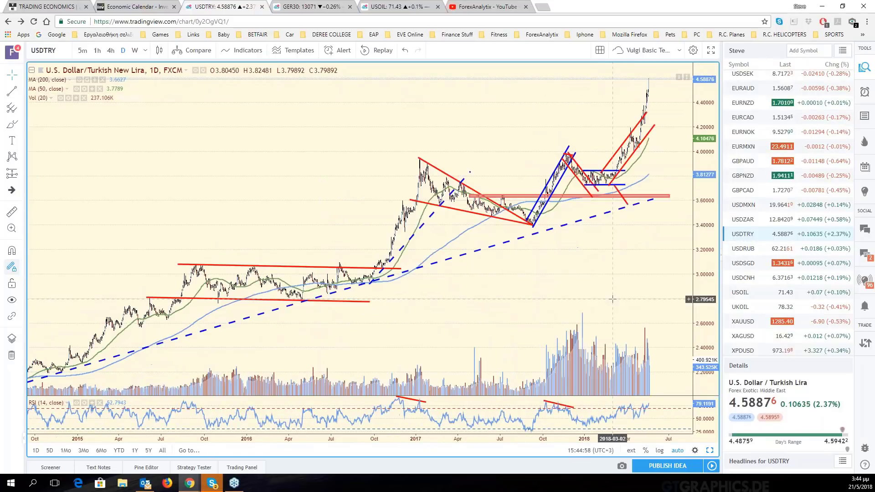
scroll(614, 285, "up", 3)
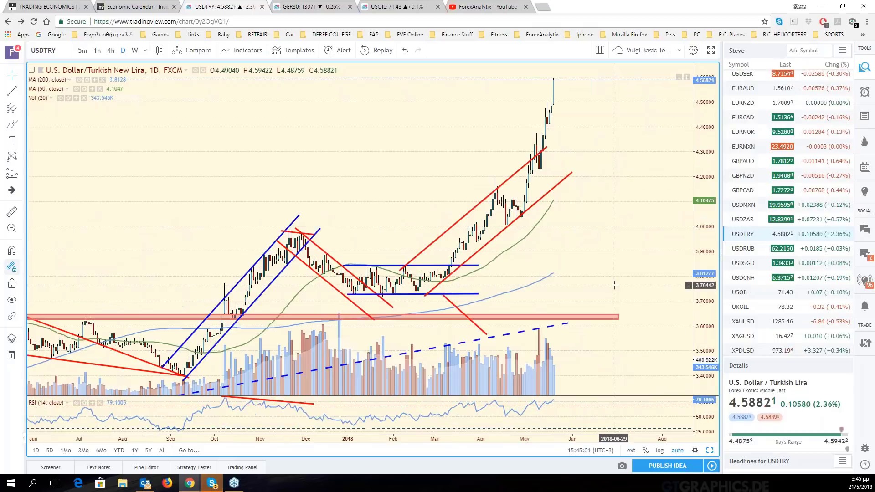
scroll(614, 285, "up", 1)
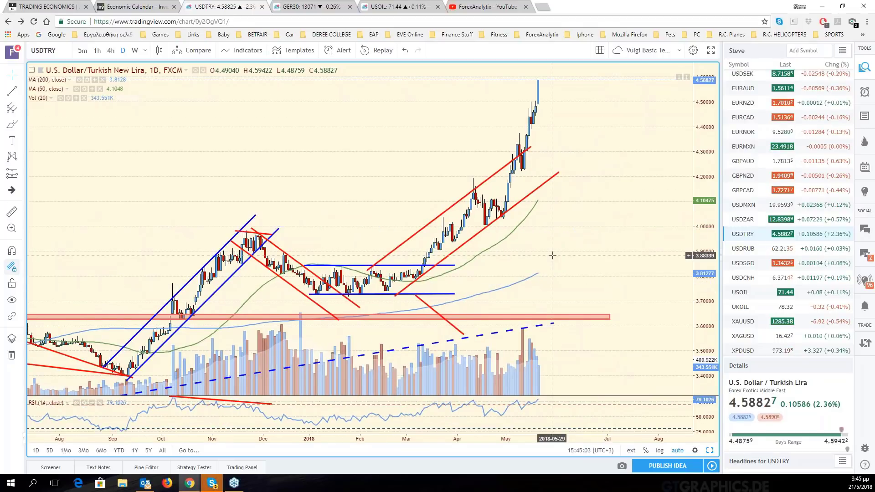
left_click_drag(565, 254, 683, 251)
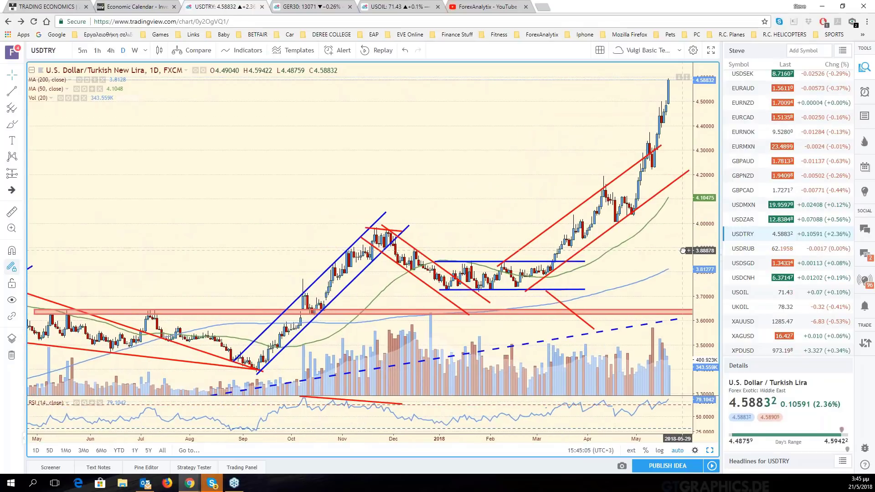
left_click(710, 451)
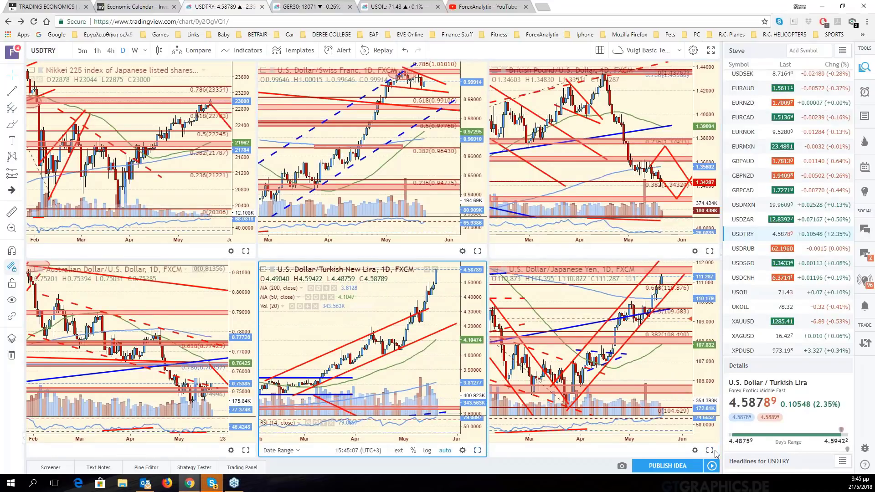
Maximize the top-left DAX chart and leave empty space right of its bars
left_click(203, 194)
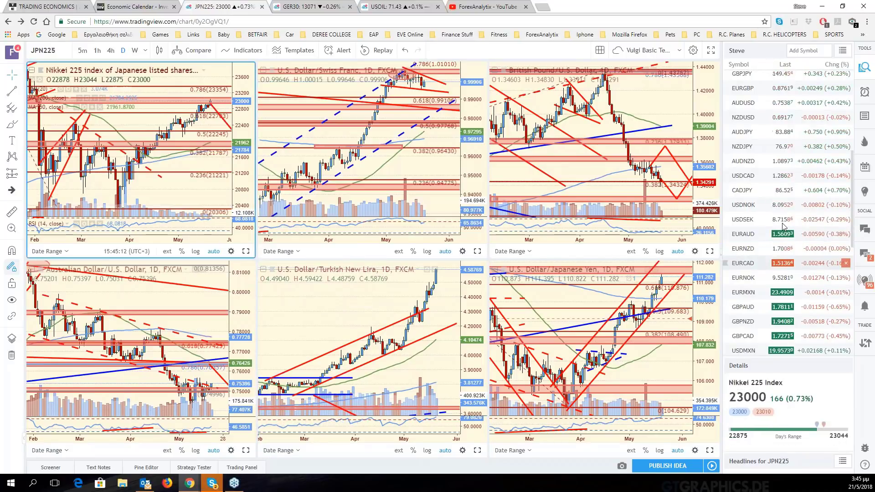
left_click(246, 251)
left_click_drag(660, 198, 608, 199)
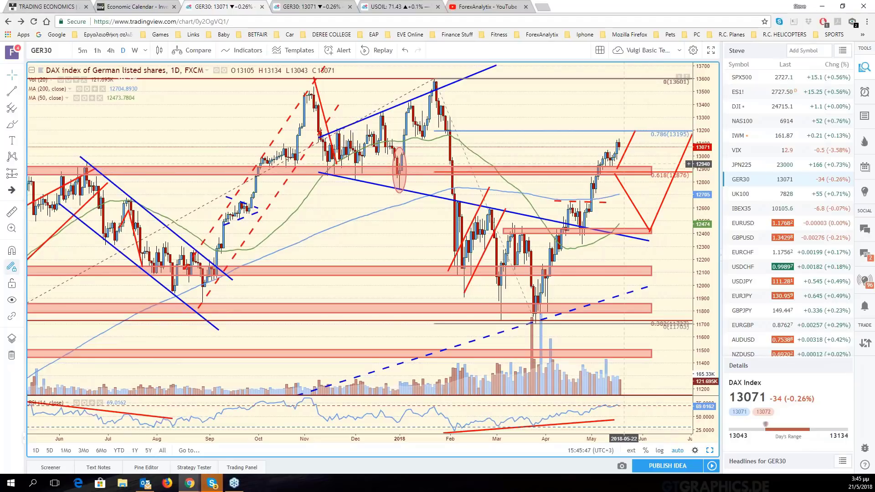
scroll(548, 186, "down", 3)
scroll(548, 186, "down", 3)
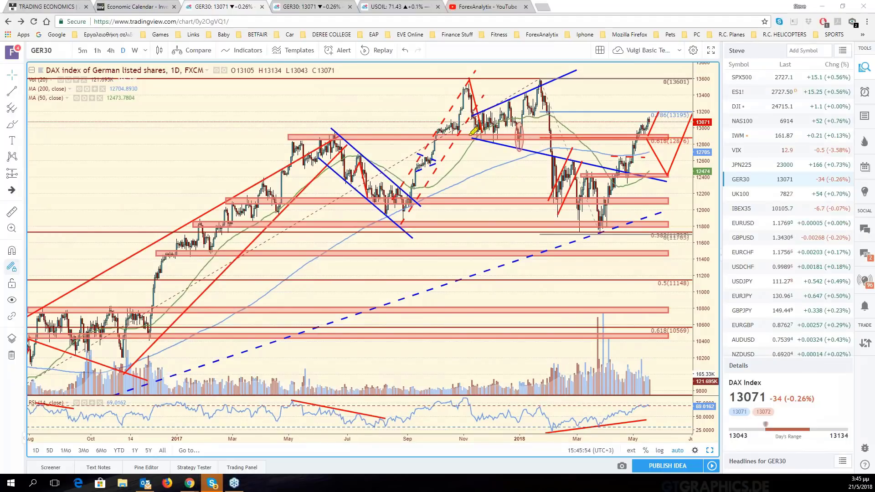
Highlight in yellow the bars near 12900, the May 2017 high, and the 0.618 (12876) level
left_click_drag(447, 132, 517, 133)
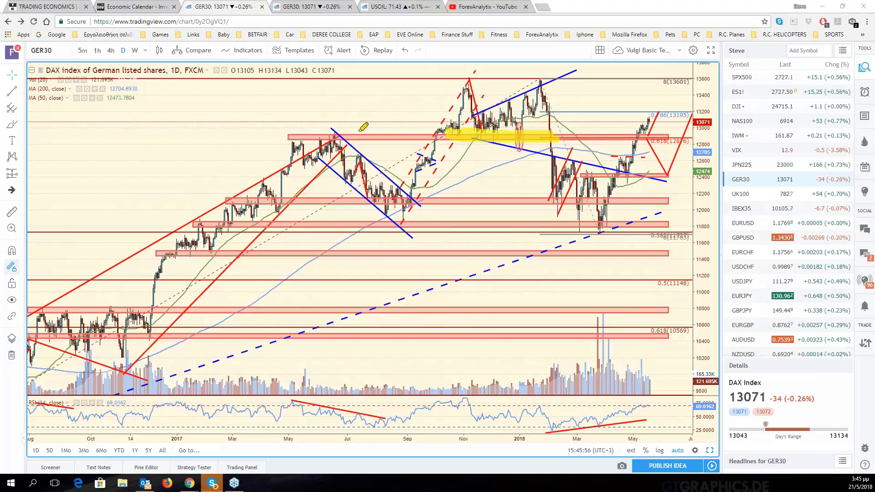
left_click_drag(351, 129, 294, 145)
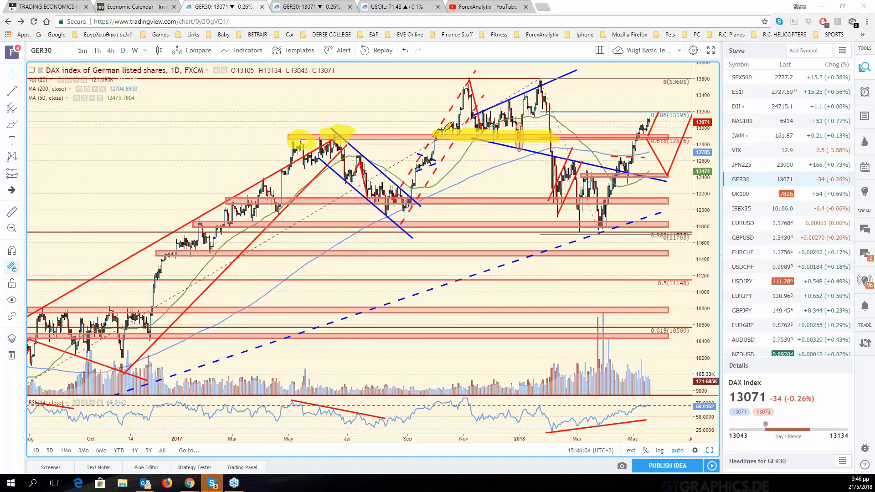
left_click_drag(645, 137, 663, 136)
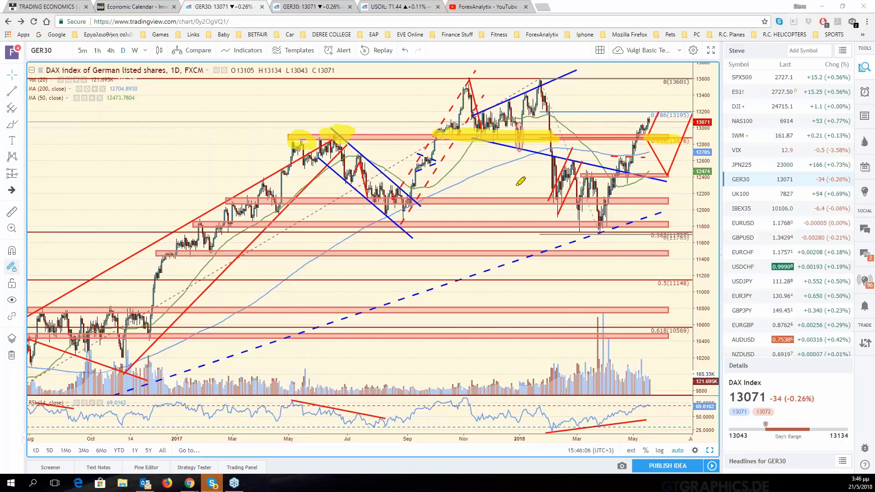
right_click(638, 245)
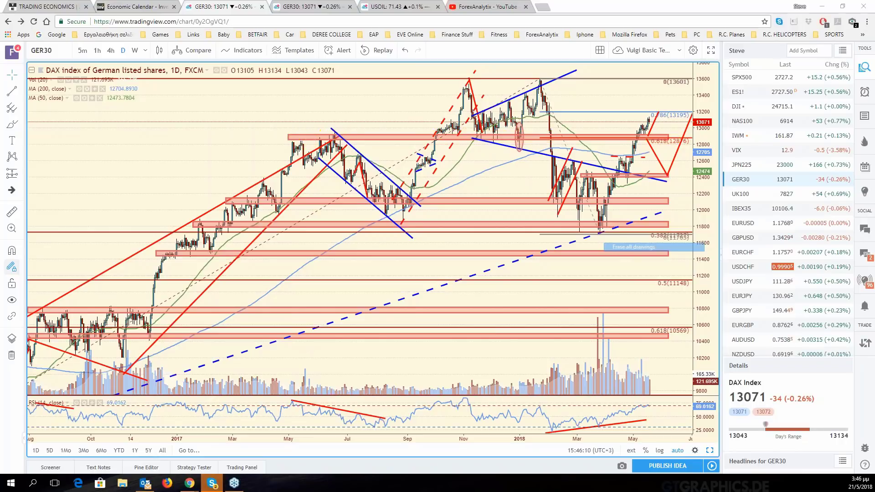
scroll(634, 255, "up", 2)
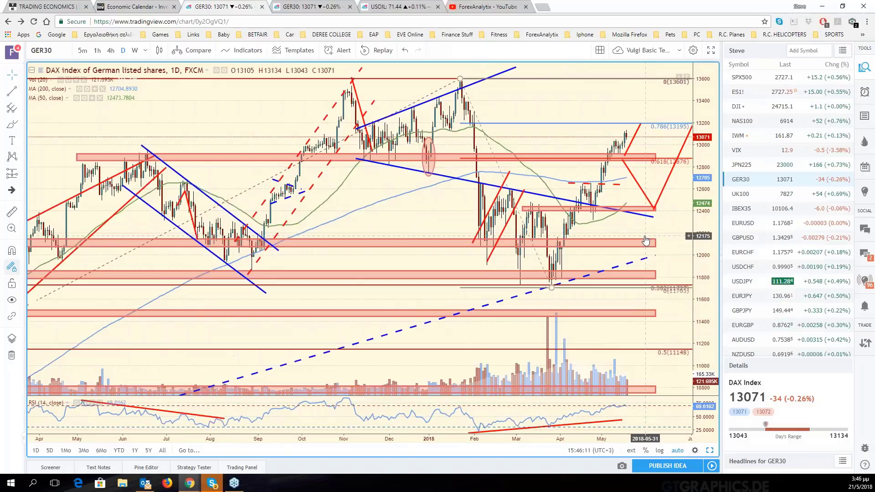
scroll(645, 240, "up", 2)
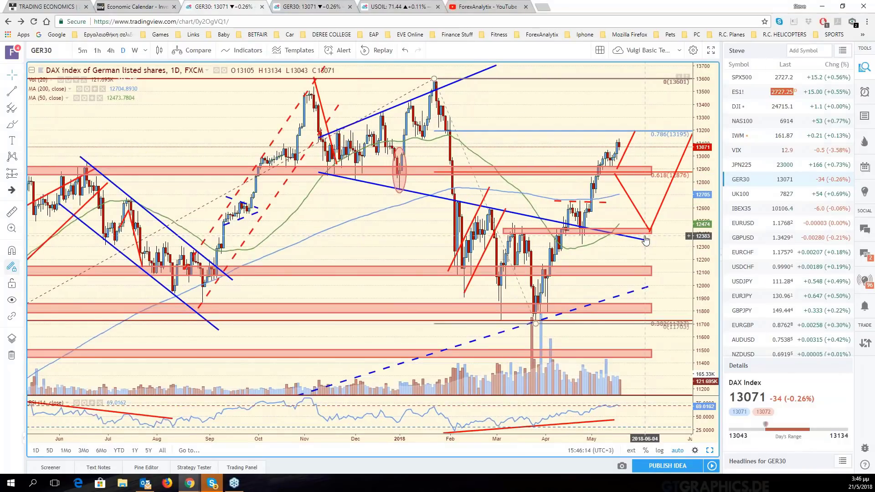
scroll(645, 240, "down", 2)
scroll(643, 253, "down", 3)
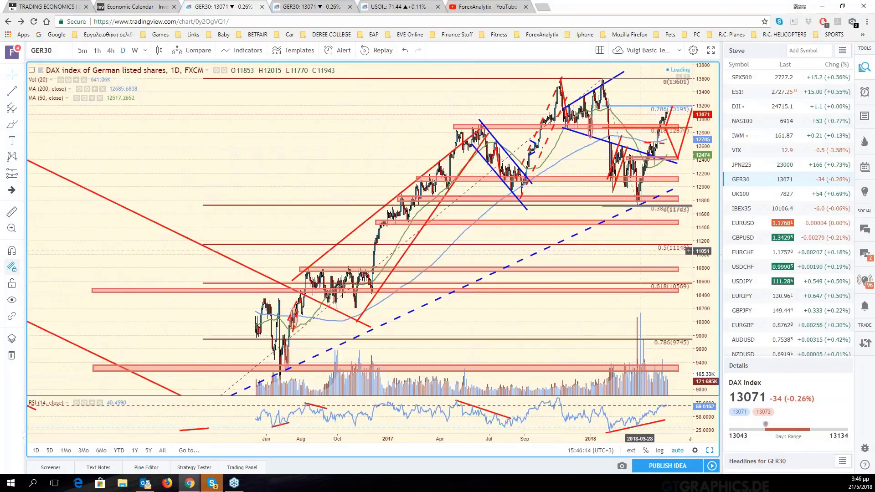
scroll(640, 251, "down", 3)
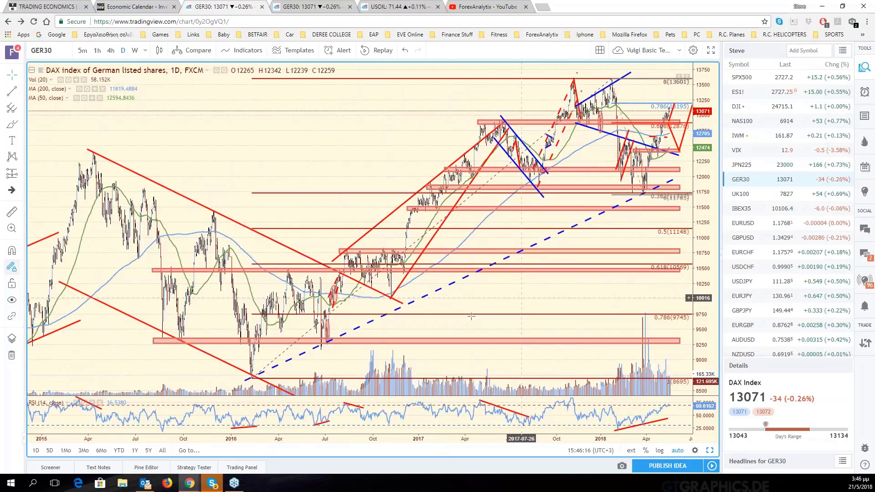
scroll(472, 315, "right", 2)
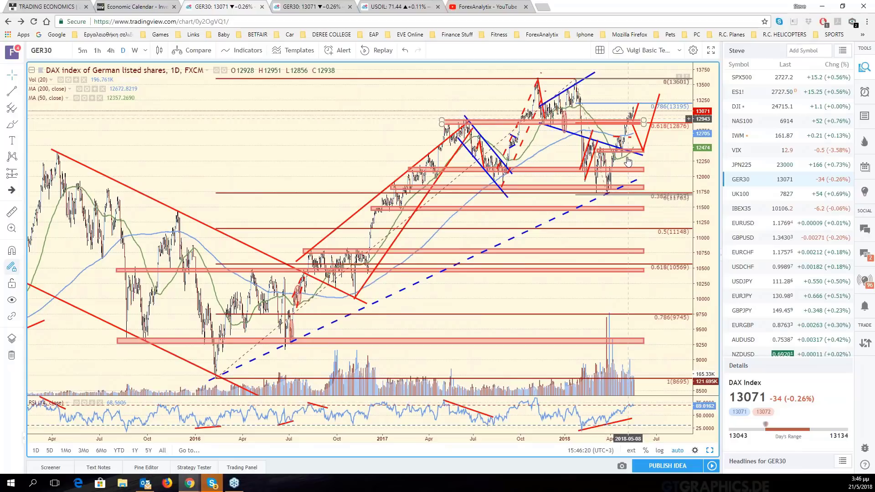
scroll(628, 160, "up", 3)
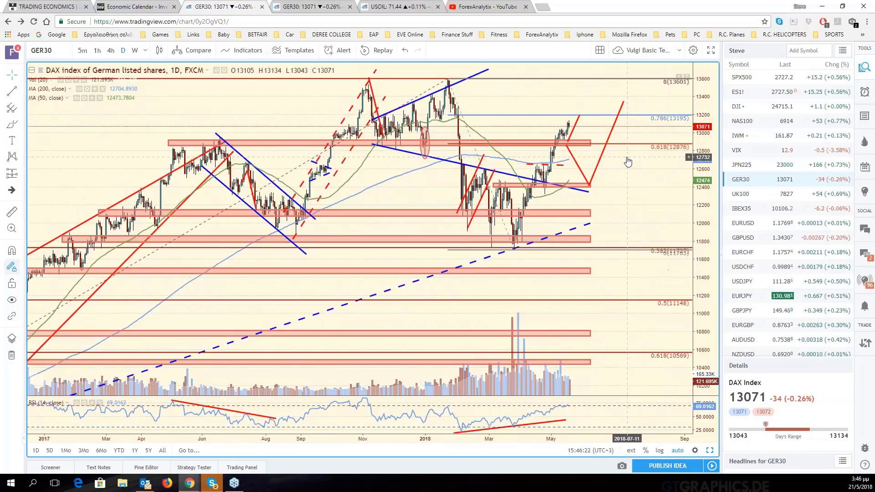
scroll(628, 160, "up", 2)
scroll(628, 161, "left", 2)
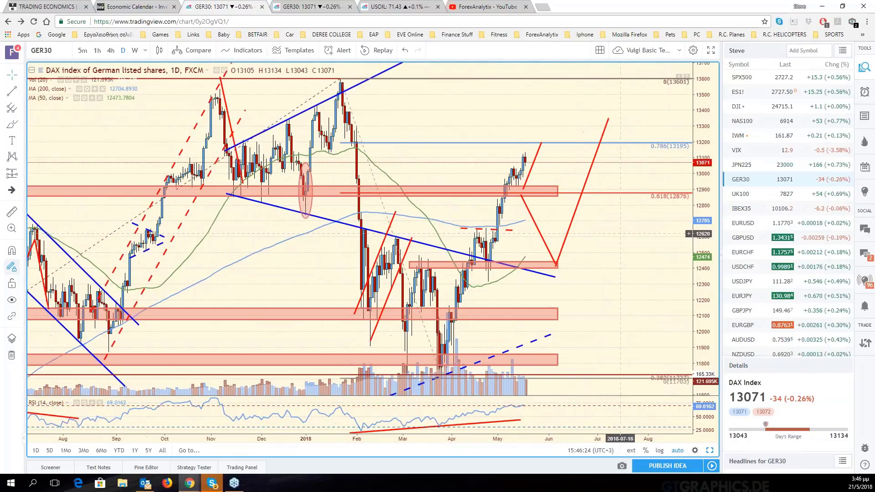
scroll(620, 234, "down", 2)
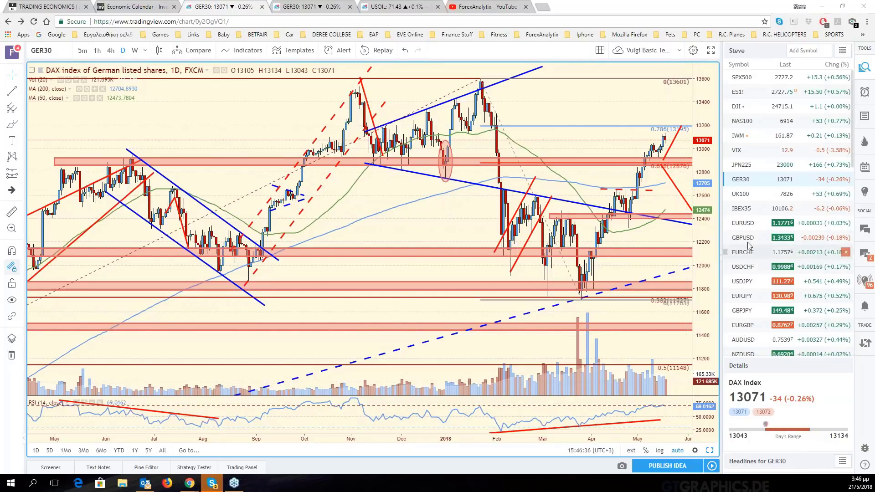
Open the NAS100 chart and make room right of its latest bars
left_click(769, 126)
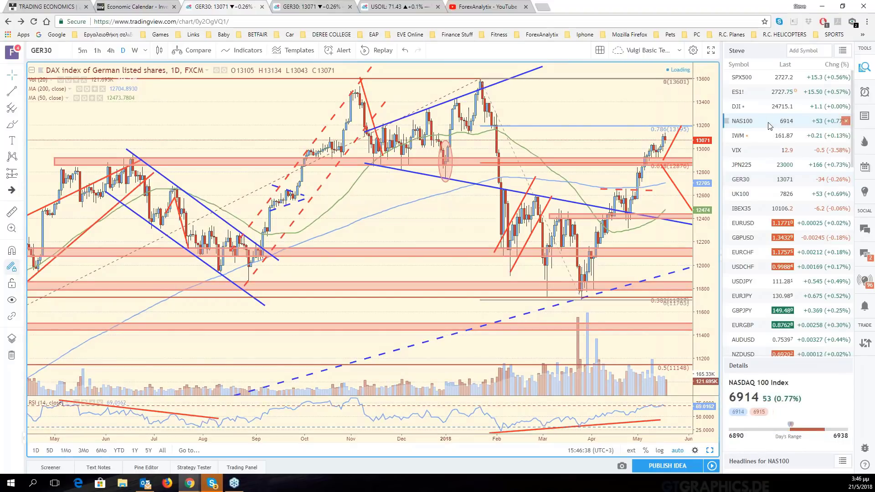
scroll(631, 273, "down", 3)
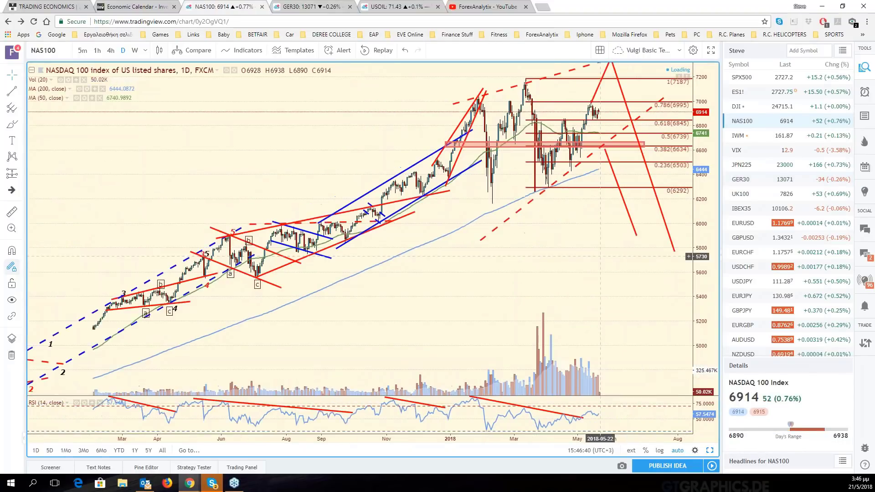
left_click_drag(540, 288, 509, 291)
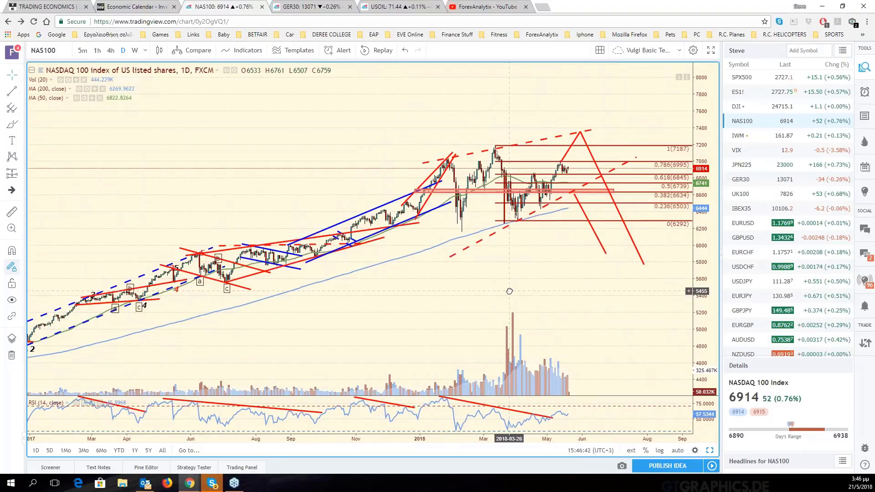
Reshape the red projection to climb near 7500 before plunging toward 5850
left_click(576, 188)
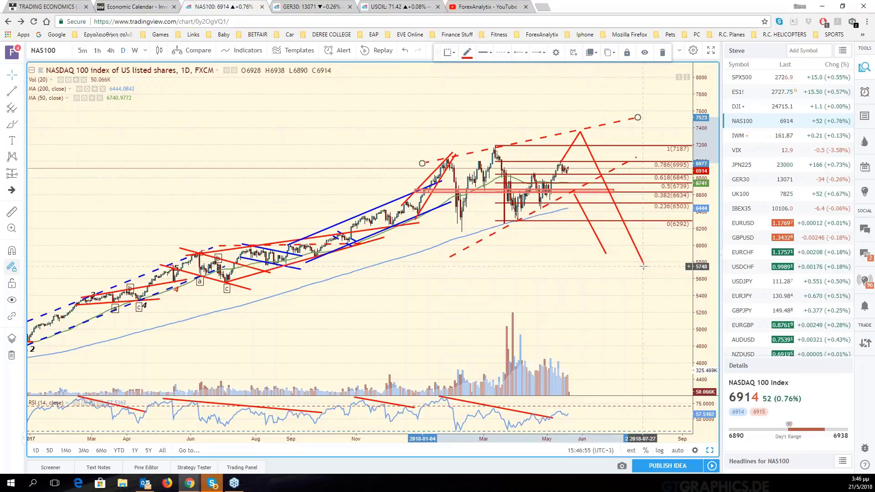
left_click_drag(643, 264, 601, 172)
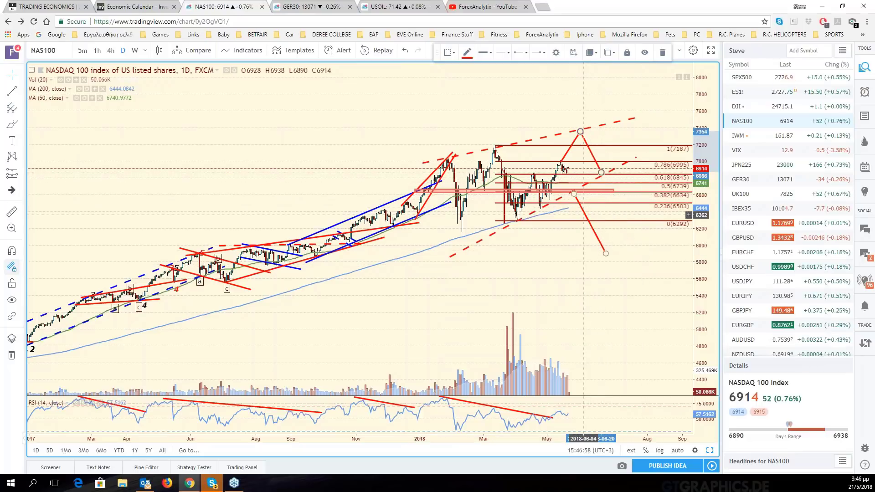
left_click_drag(584, 213, 611, 192)
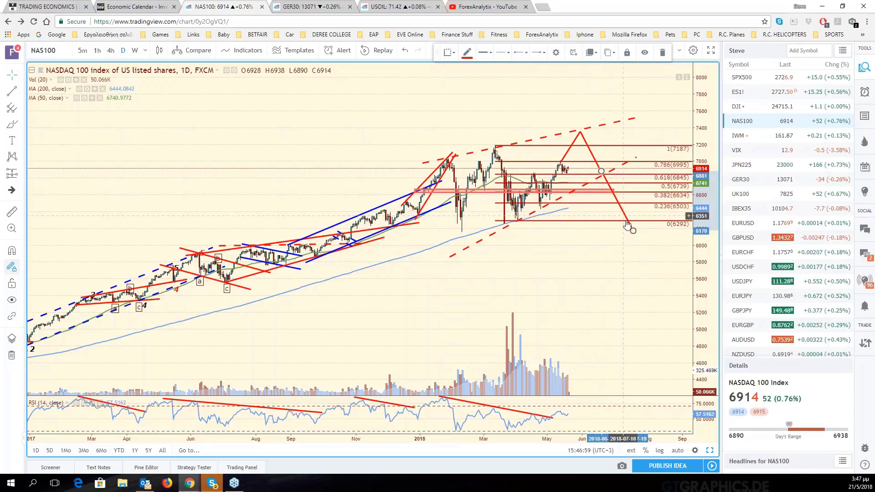
mouse_move(634, 231)
left_mouse_down()
mouse_move(632, 120)
mouse_move(683, 195)
mouse_move(686, 258)
left_mouse_up()
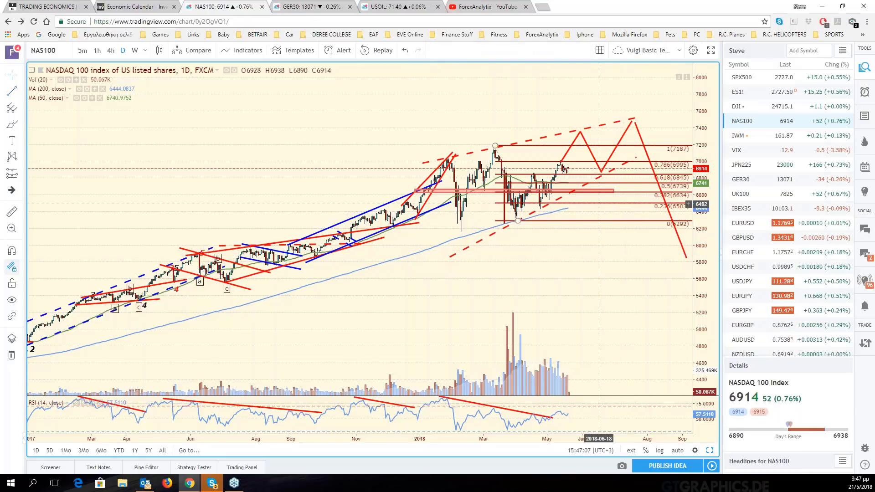
scroll(598, 204, "down", 2)
scroll(607, 244, "up", 2)
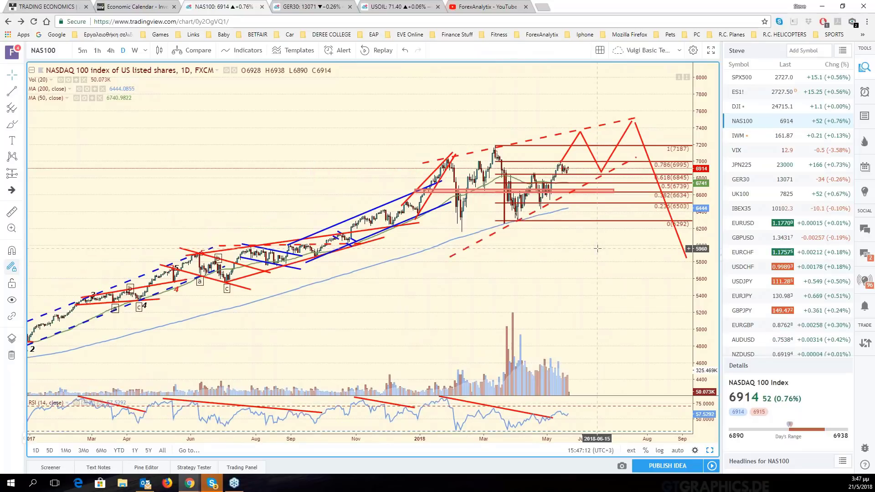
scroll(597, 249, "up", 3)
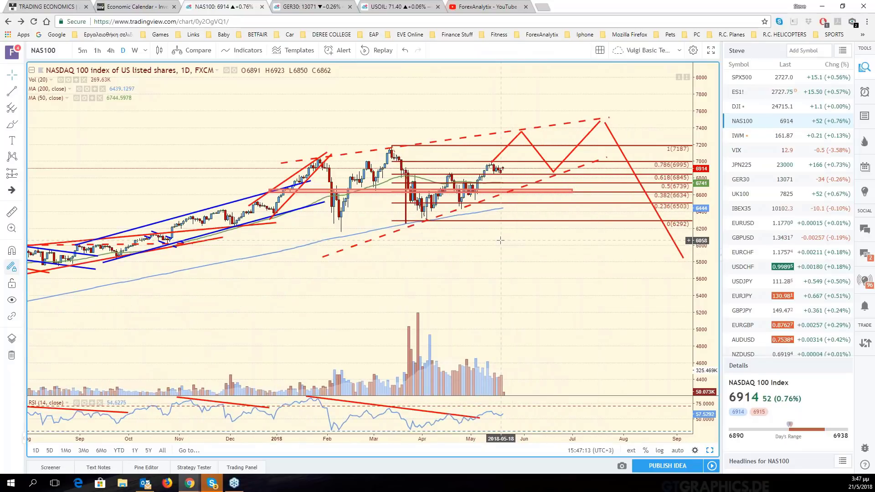
Autoscale the price axis, then brush orange marks near 6845 and over the March–April drop to 6292
left_click(679, 451)
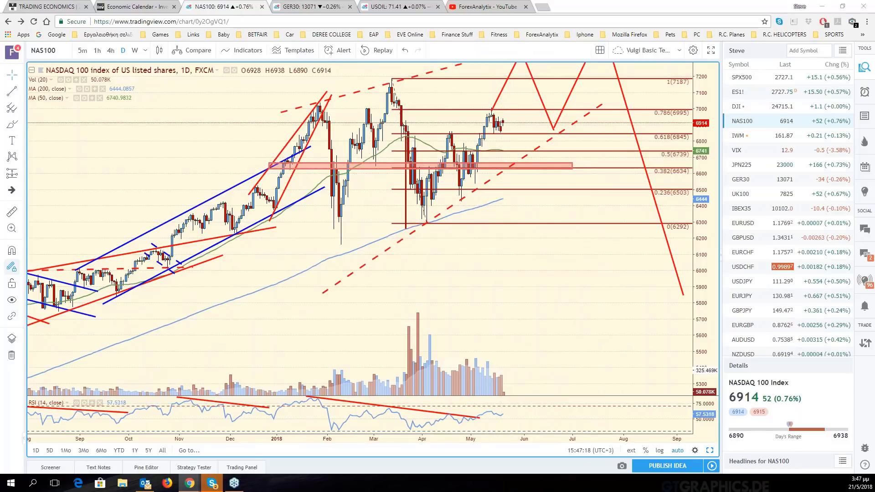
mouse_move(467, 181)
left_mouse_down()
mouse_move(487, 116)
mouse_move(502, 132)
left_mouse_up()
mouse_move(440, 134)
left_mouse_down()
mouse_move(456, 136)
mouse_move(426, 135)
left_mouse_up()
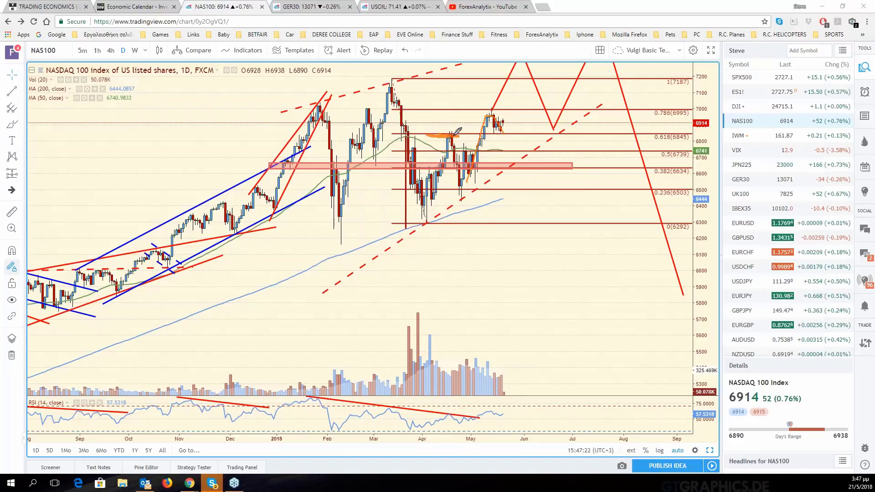
left_click_drag(496, 129, 522, 137)
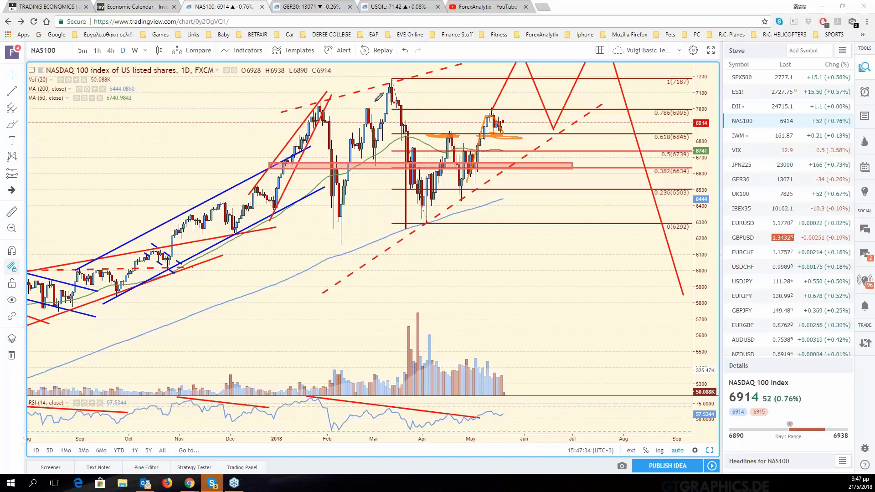
mouse_move(413, 147)
left_mouse_down()
mouse_move(424, 223)
mouse_move(404, 126)
mouse_move(428, 204)
left_mouse_up()
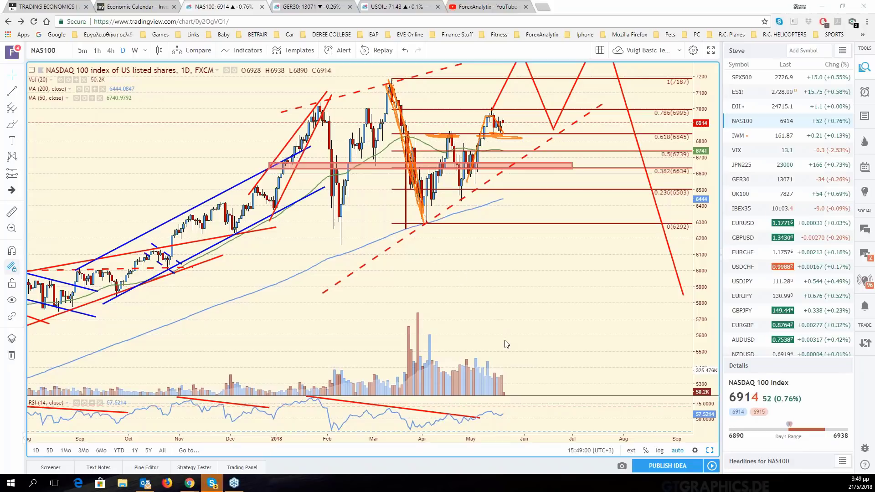
Clear the orange marks and load the annotated NIFTY 50 daily chart
key("Escape")
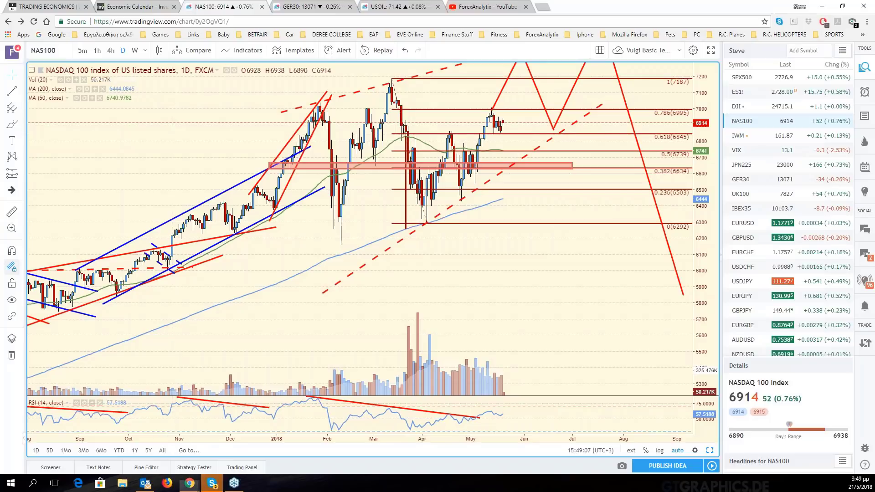
type("NIFTY")
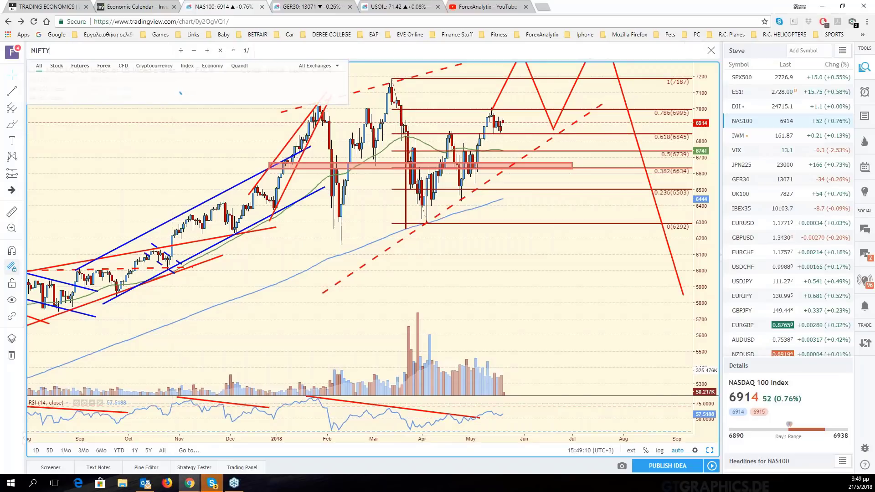
key("Return")
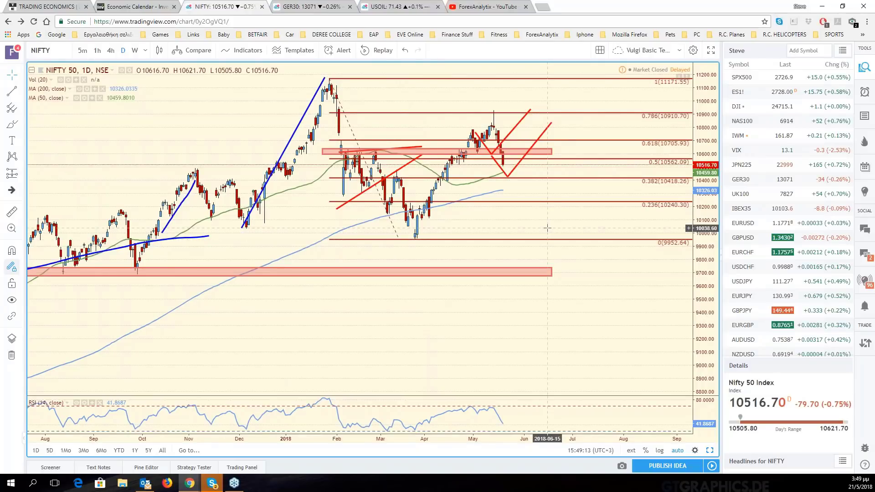
scroll(547, 228, "down", 1)
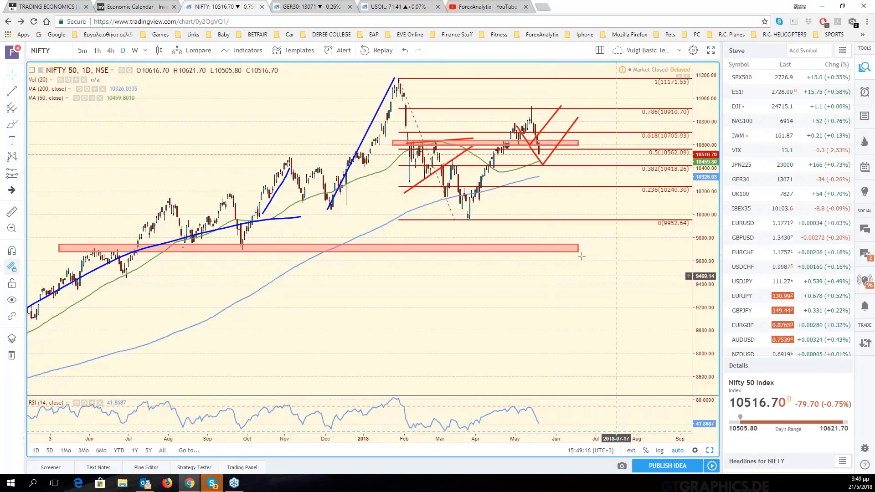
scroll(539, 211, "up", 1)
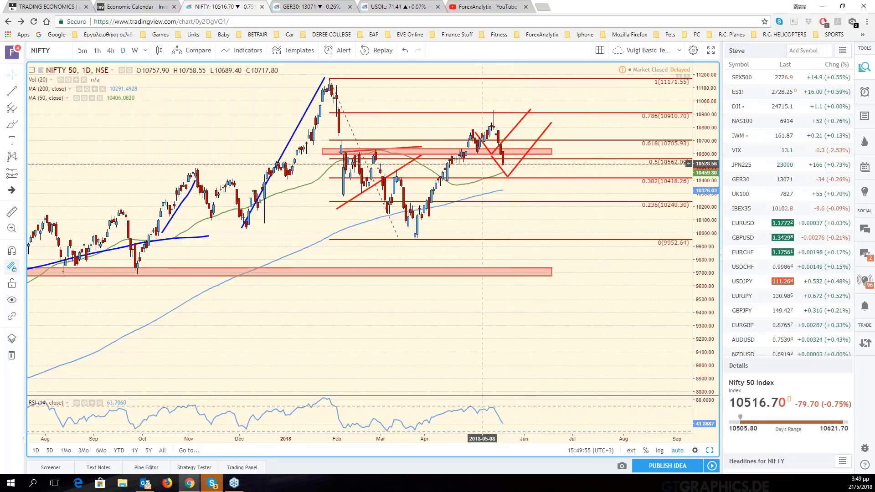
Re-anchor the Fibonacci retracement between the May high 10928.81 and March low 9952.33
left_click_drag(399, 240, 484, 110)
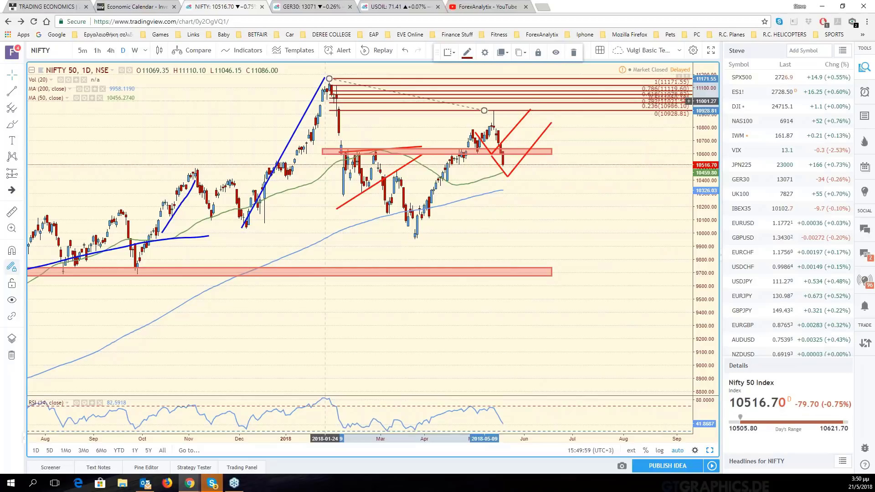
left_click_drag(329, 79, 400, 240)
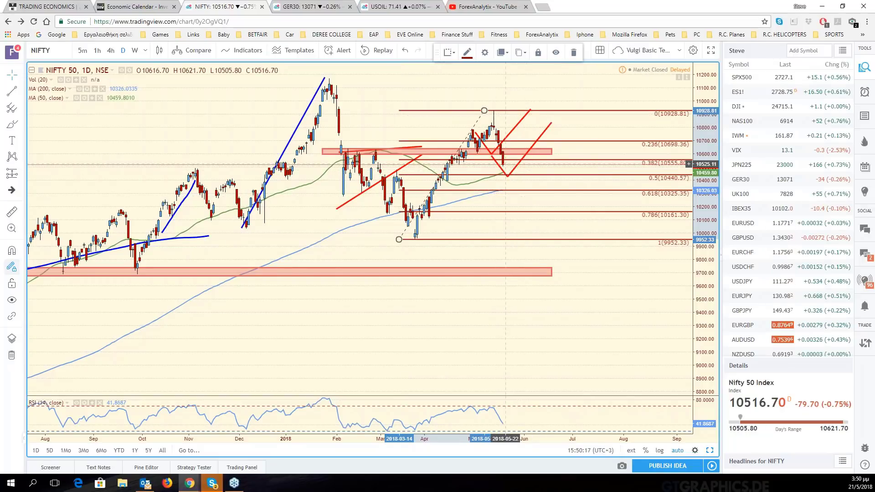
left_click(508, 176)
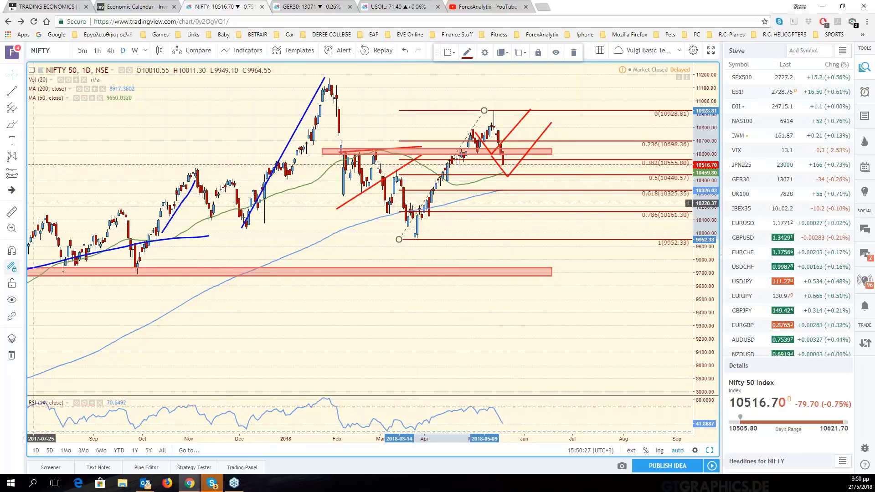
Draw a yellow freehand check mark over the red V, extending it higher
left_click(19, 124)
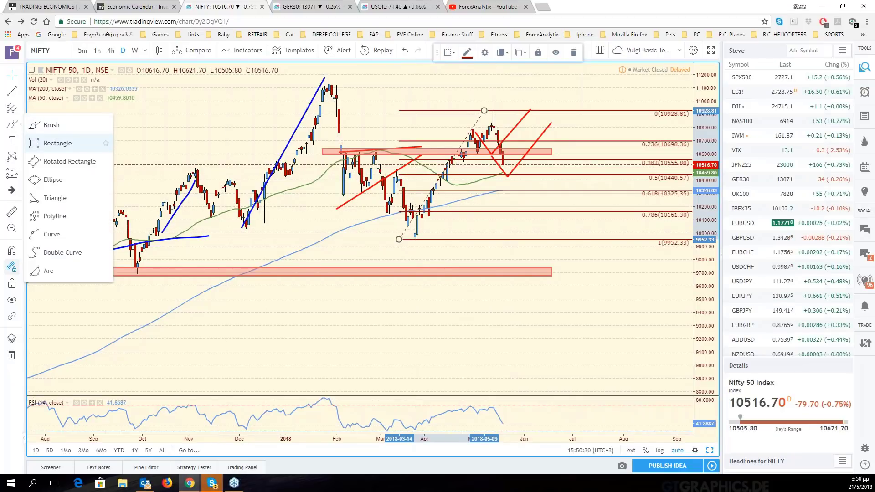
left_click(511, 226)
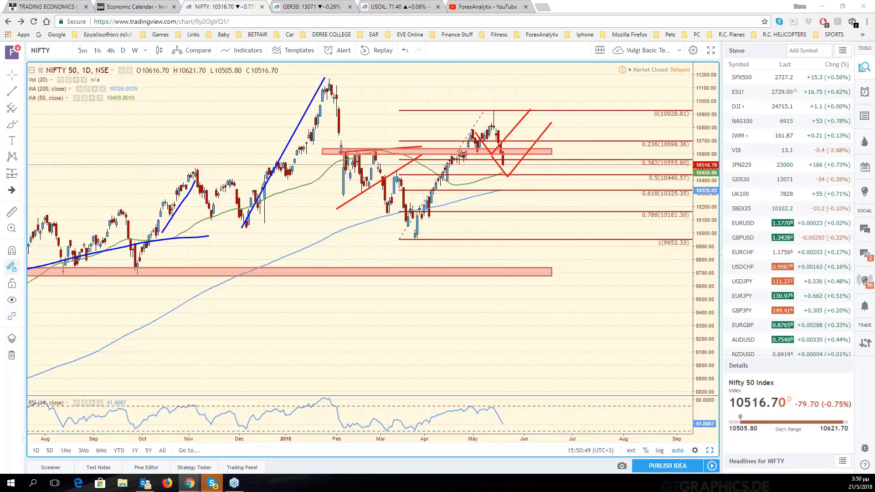
mouse_move(496, 131)
left_mouse_down()
mouse_move(504, 157)
mouse_move(551, 124)
left_mouse_up()
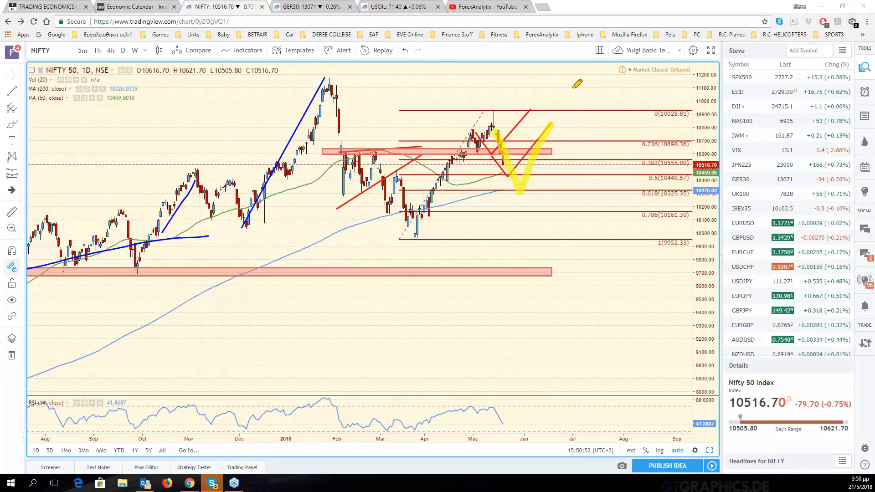
left_click_drag(574, 87, 580, 75)
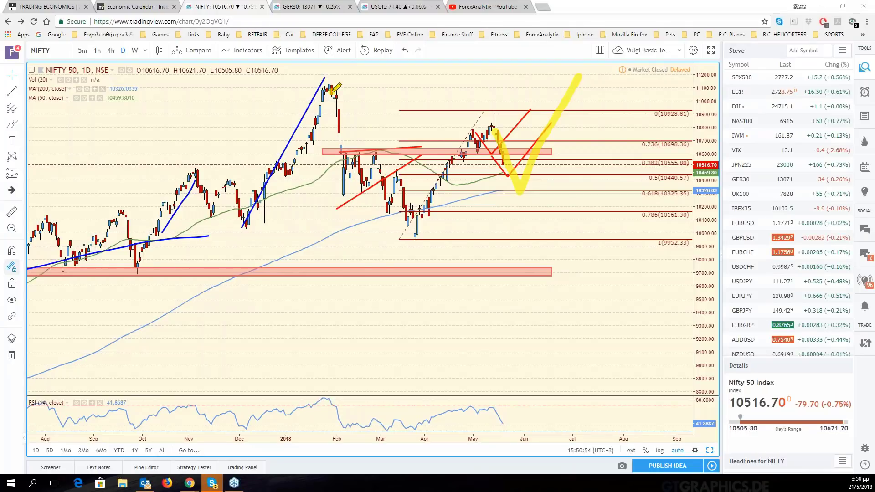
Sketch yellow paths: a zigzag rally, a drop toward 9400, and a 9700 underline
mouse_move(333, 91)
left_mouse_down()
mouse_move(366, 162)
mouse_move(472, 146)
mouse_move(545, 203)
mouse_move(592, 134)
mouse_move(622, 190)
mouse_move(662, 108)
left_mouse_up()
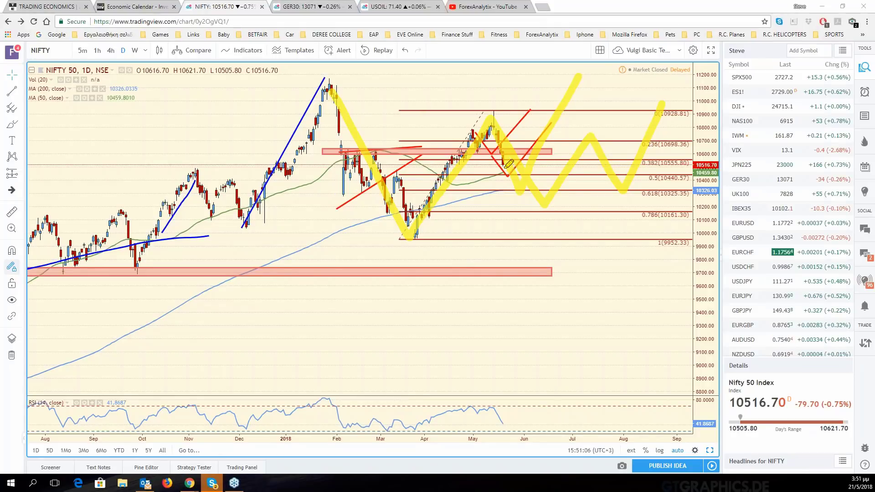
mouse_move(509, 163)
left_mouse_down()
mouse_move(524, 193)
mouse_move(579, 168)
mouse_move(588, 180)
mouse_move(618, 170)
left_mouse_up()
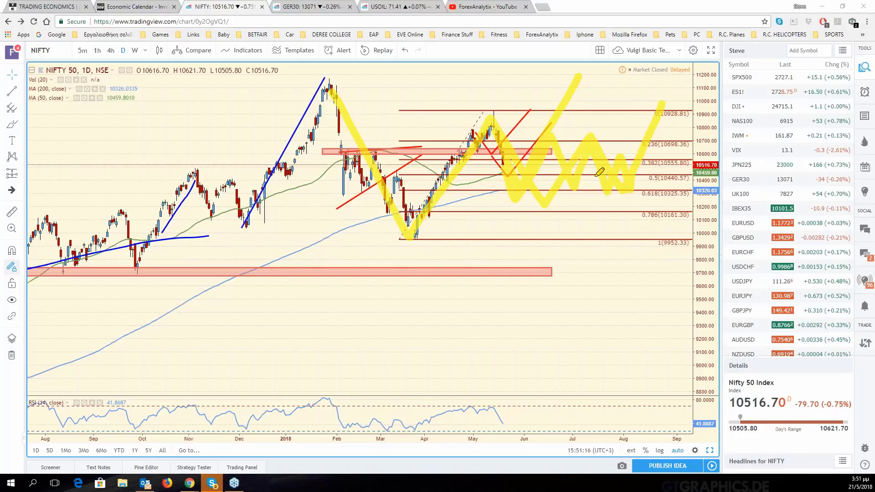
left_click_drag(613, 178, 648, 64)
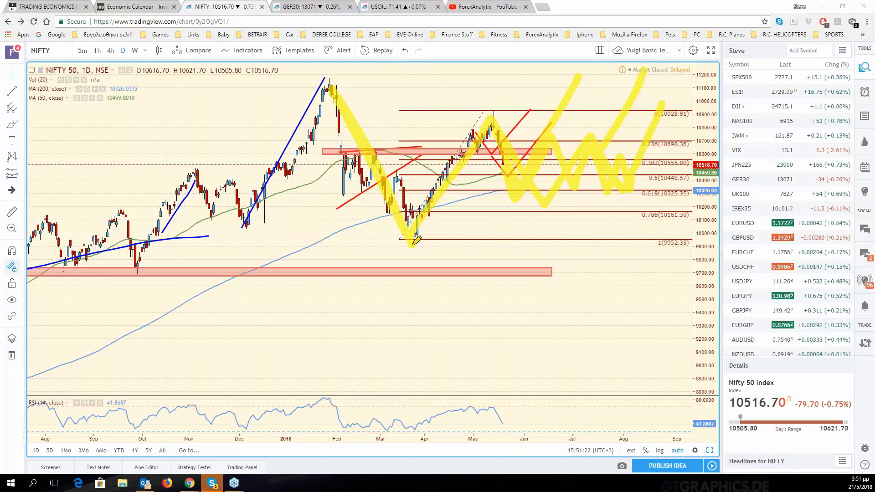
left_click_drag(495, 111, 544, 312)
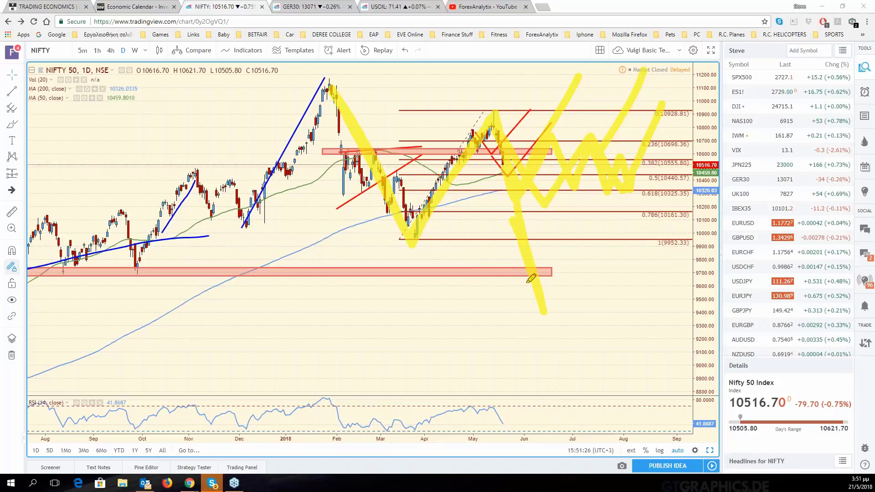
mouse_move(577, 268)
left_mouse_down()
mouse_move(484, 268)
mouse_move(583, 268)
left_mouse_up()
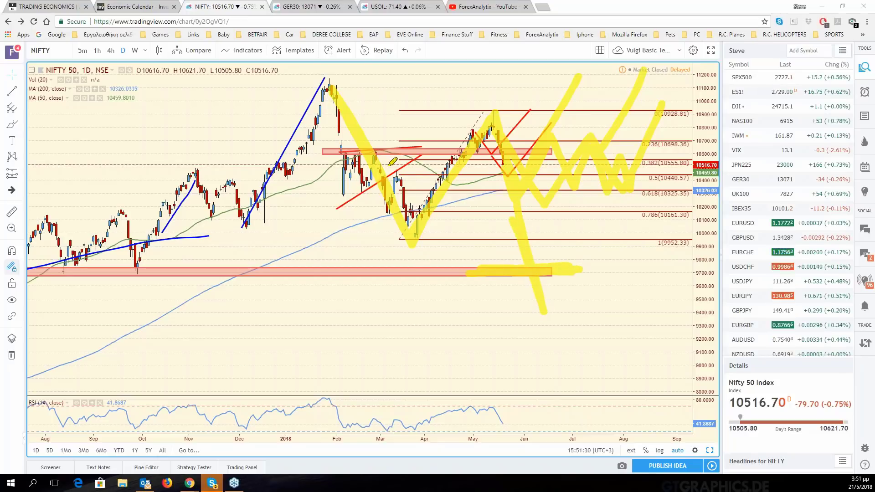
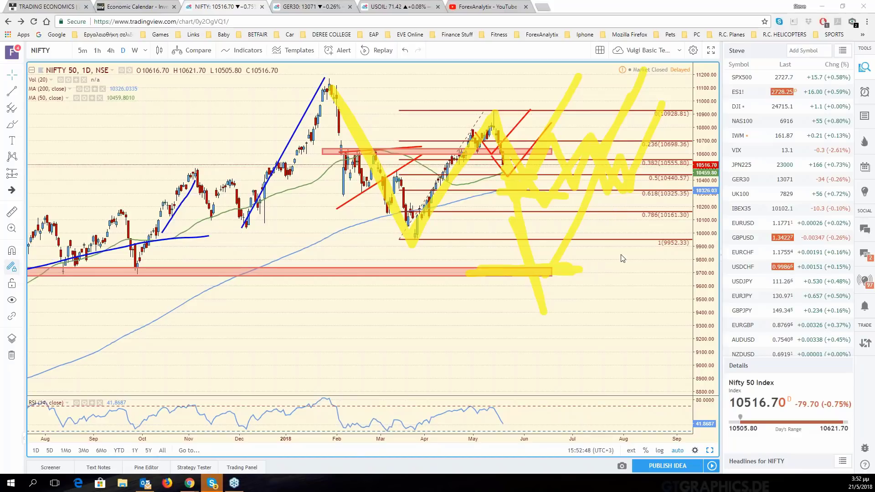
Erase all yellow freehand scribbles from the NIFTY 50 daily chart and readjust the zoom
key("e")
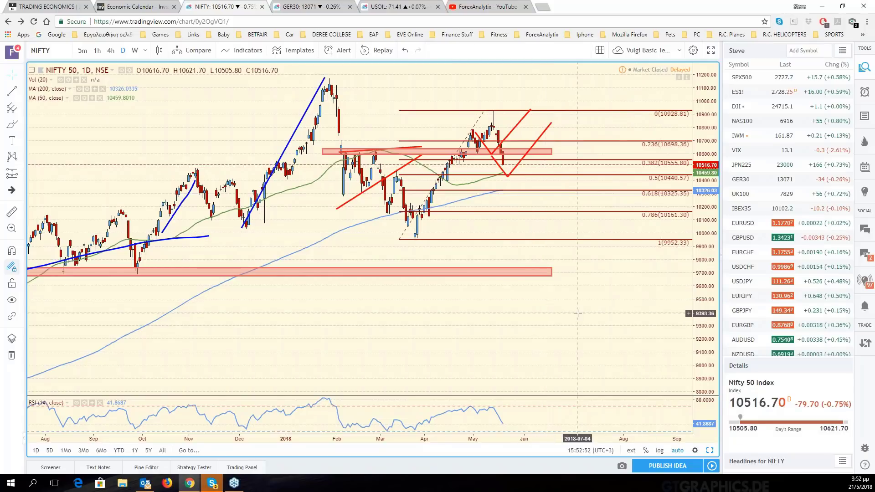
scroll(577, 314, "down", 5)
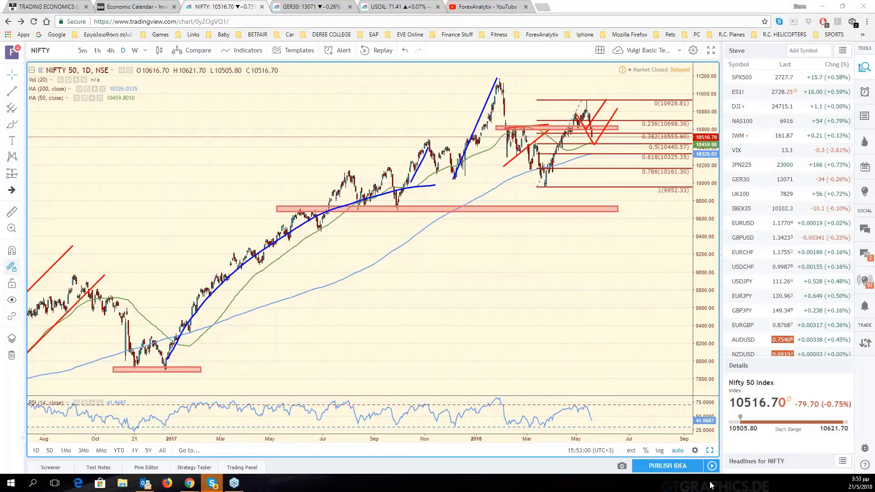
scroll(606, 356, "up", 4)
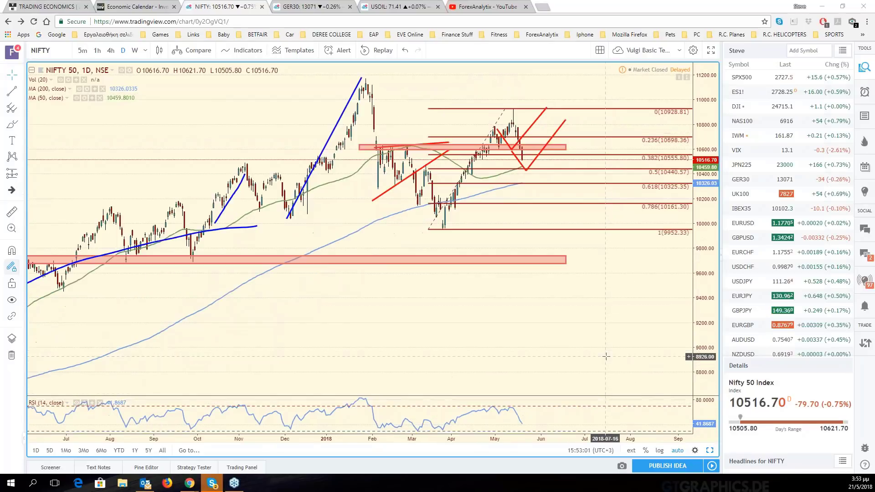
scroll(605, 356, "up", 1)
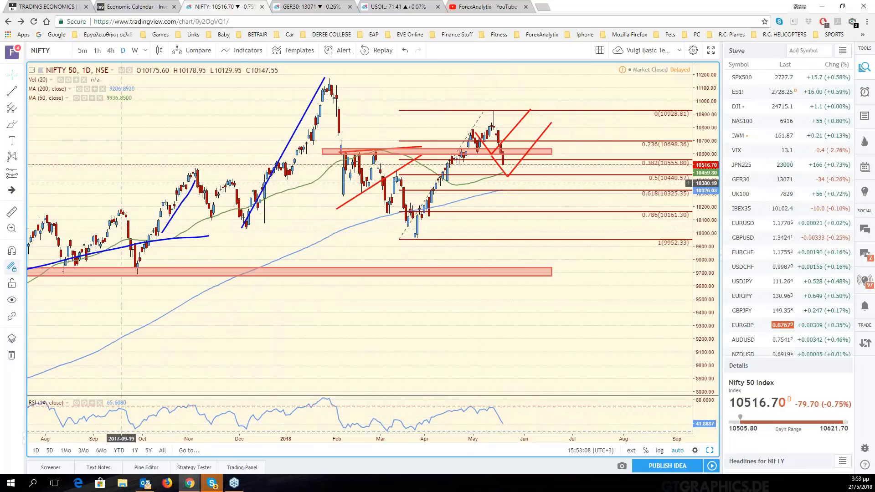
Draw a red trend line across the RSI highs from 2018-04-25 to 2018-05-23 on NIFTY
left_click(479, 390)
left_click(463, 406)
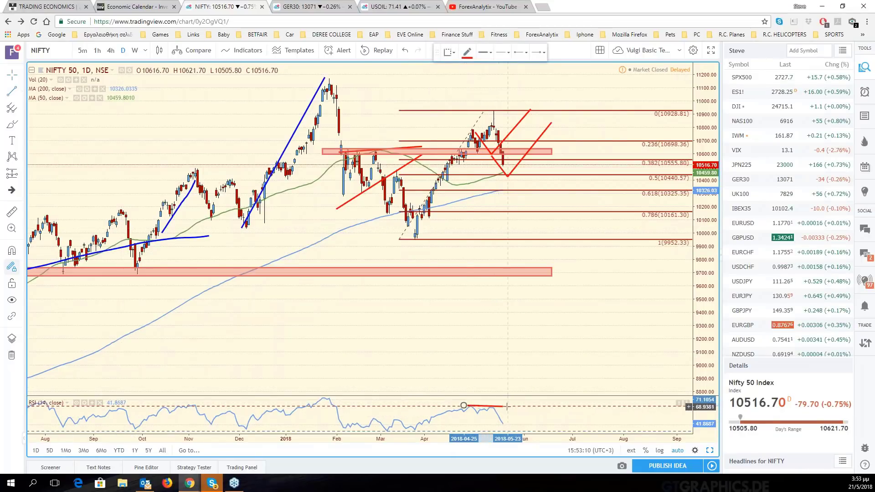
left_click(507, 406)
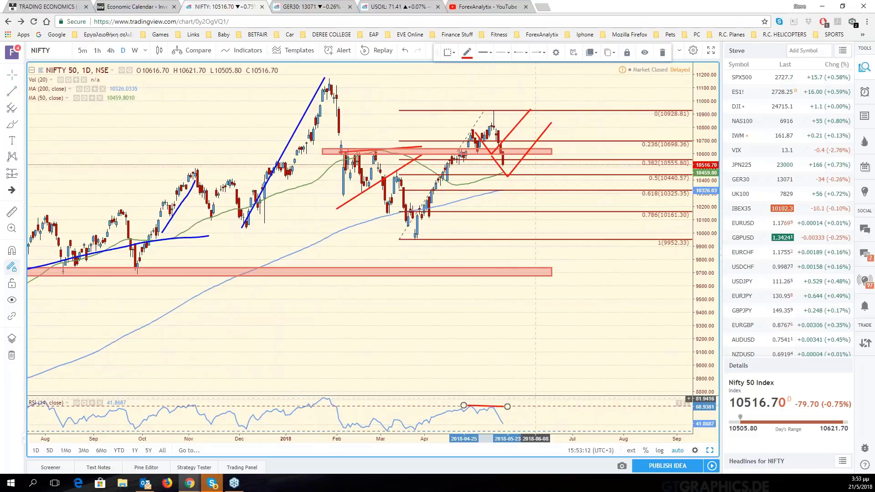
scroll(542, 396, "down", 3)
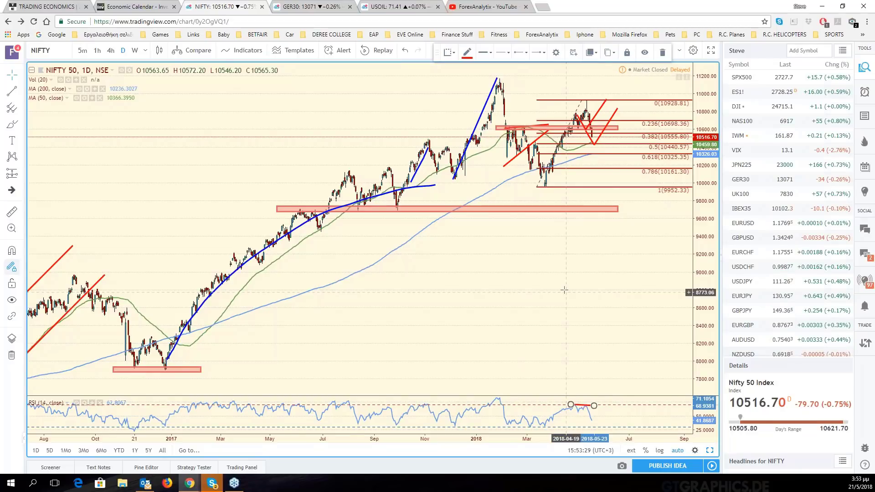
scroll(564, 290, "up", 4)
scroll(567, 290, "up", 1)
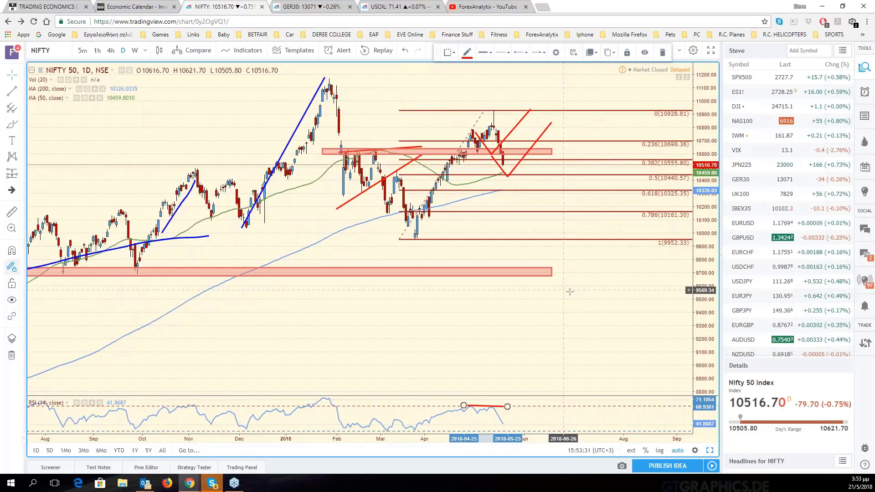
left_click_drag(600, 296, 736, 303)
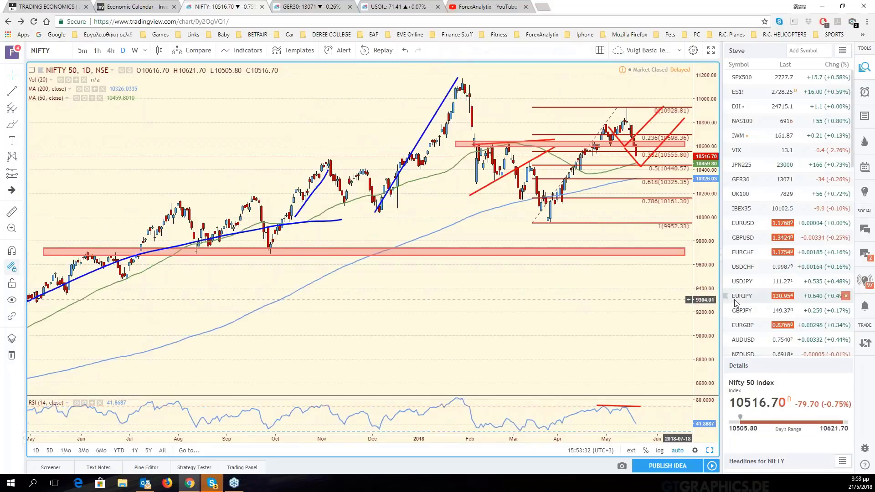
Open the UK100 chart, show its projected zig-zag and the 6700–8100 range, with auto-scaling on
left_click(765, 196)
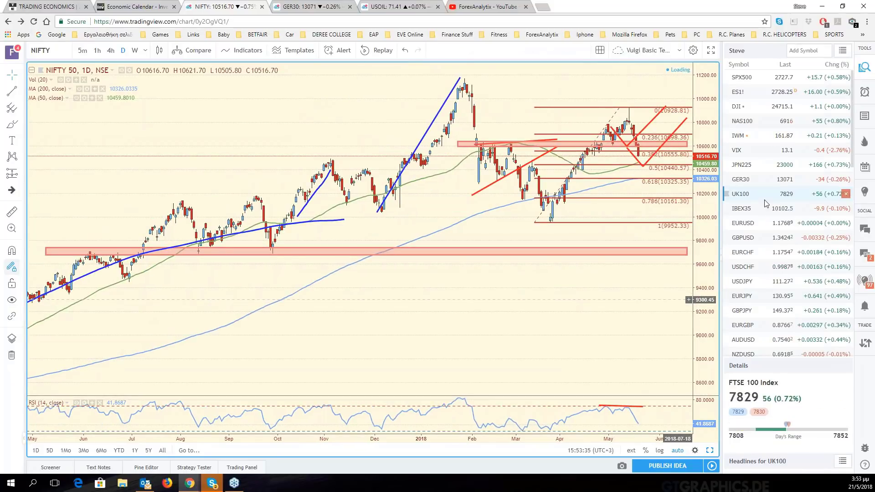
left_click_drag(671, 154, 587, 133)
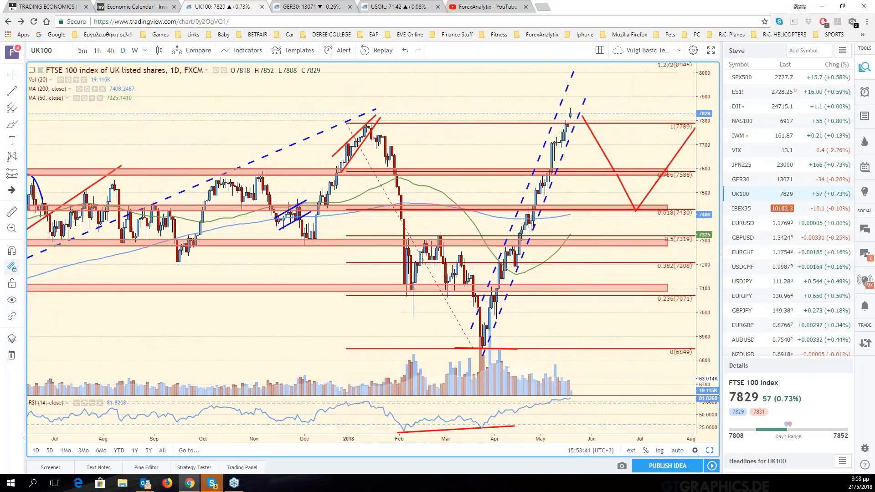
left_click_drag(694, 171, 694, 185)
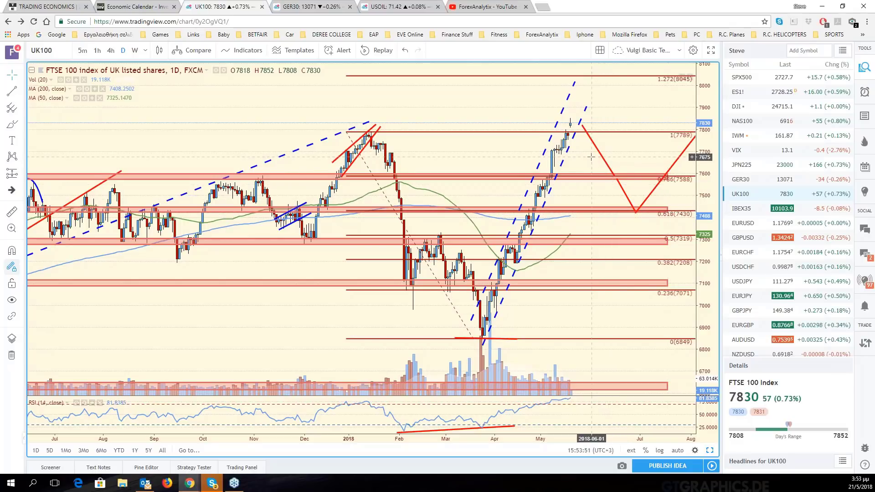
left_click_drag(591, 157, 606, 154)
scroll(606, 154, "down", 3)
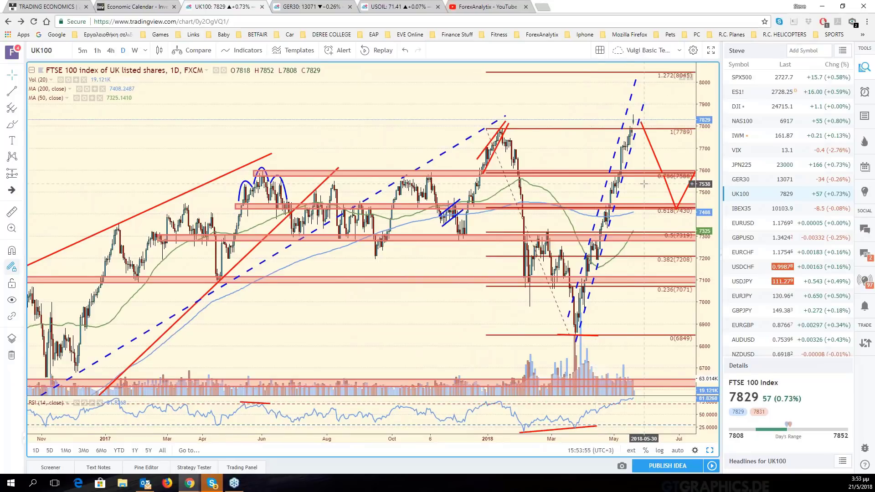
left_click_drag(644, 184, 618, 186)
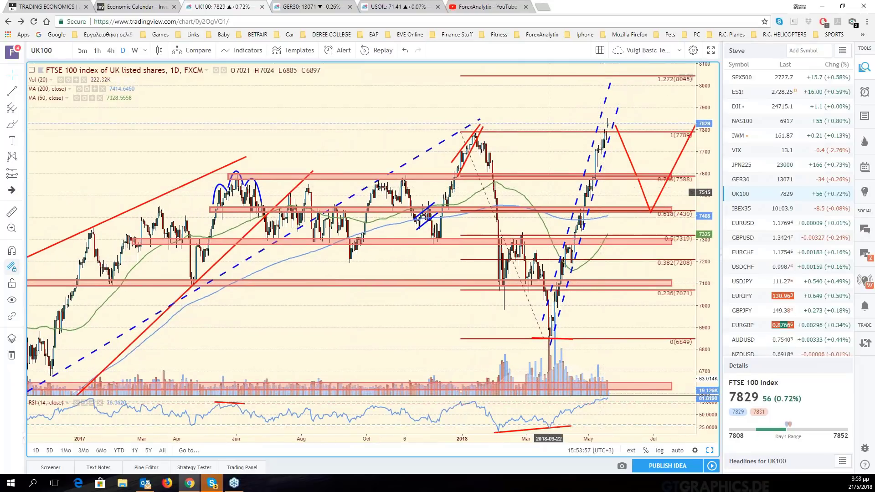
scroll(528, 195, "down", 2)
scroll(636, 191, "up", 3)
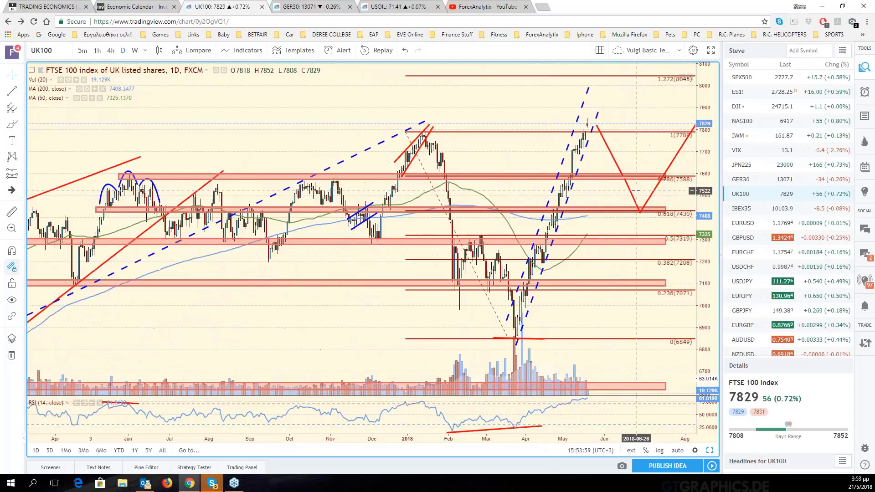
scroll(636, 190, "up", 1)
scroll(636, 190, "up", 1)
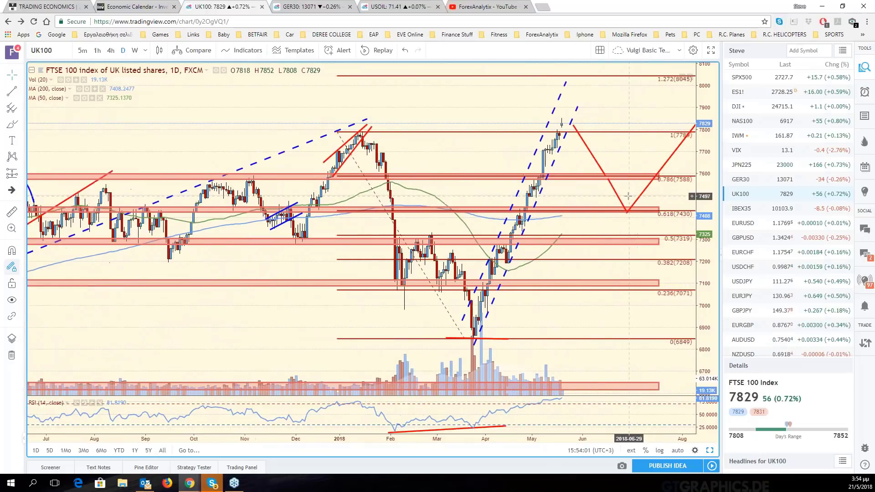
left_click(682, 453)
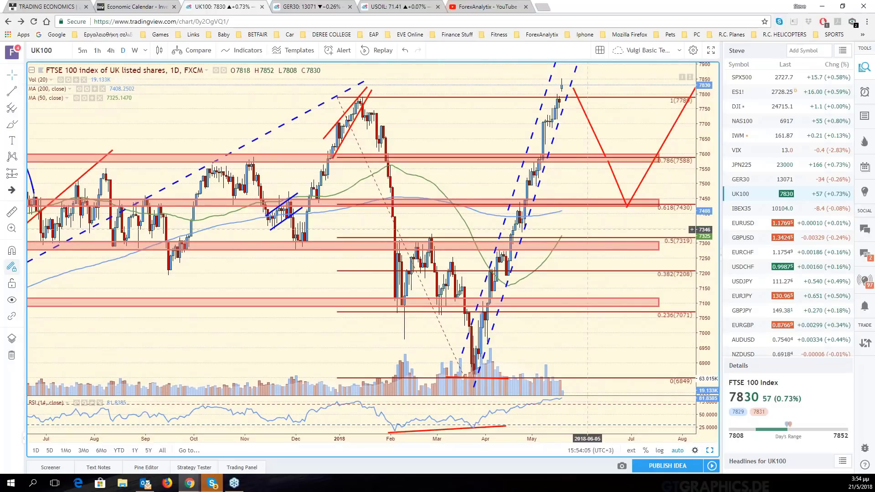
left_click_drag(588, 229, 694, 230)
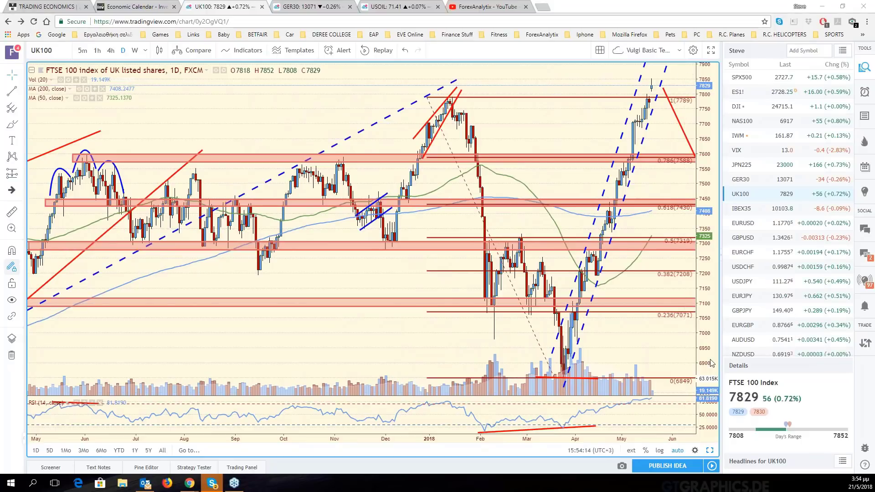
Switch to a six-chart layout, replace USDCHF with EURJPY, and maximize that chart
left_click(713, 453)
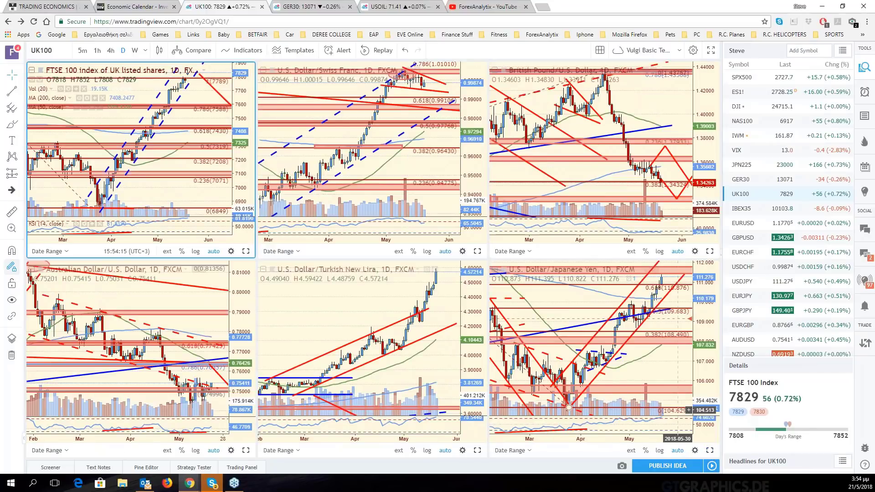
left_click(356, 182)
type("EURJP")
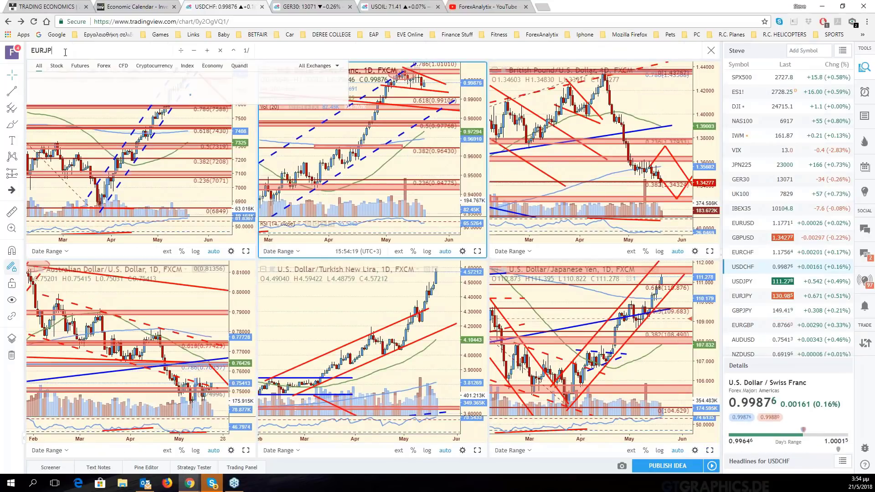
type("Y")
key("Return")
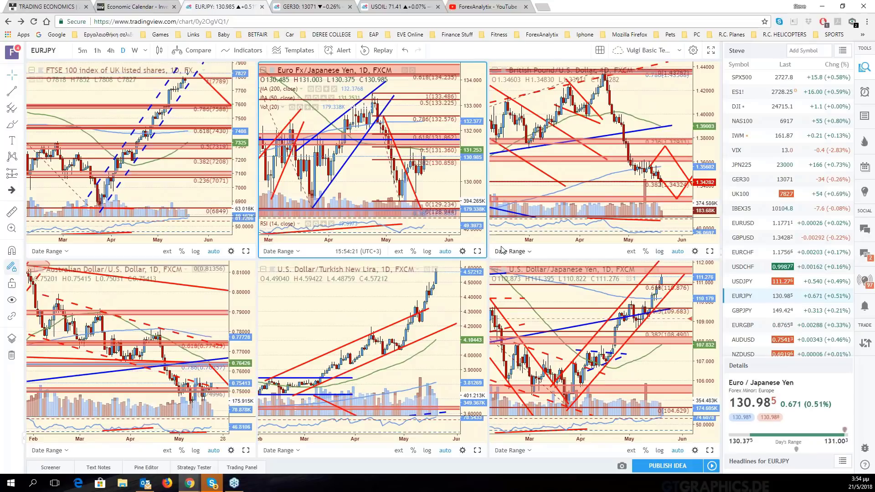
key("alt+Return")
Move the blue horizontal line on EURJPY from about 131.6 down to about 128.5
scroll(490, 246, "right", 3)
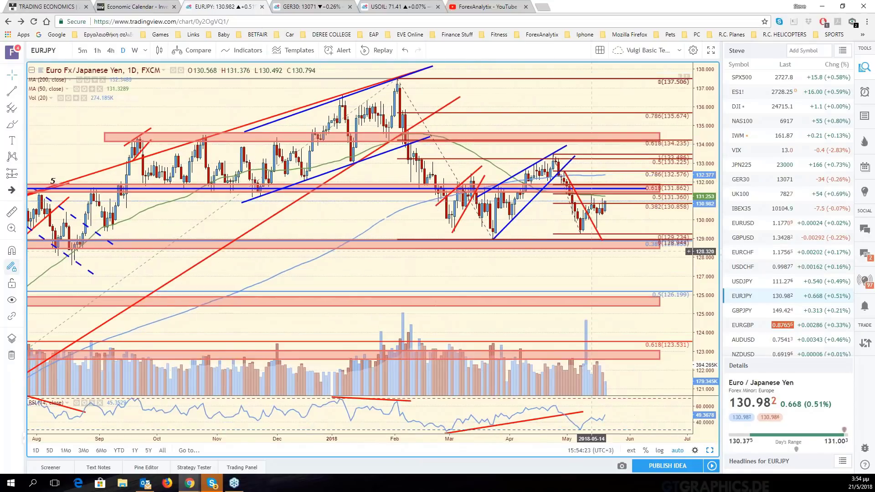
scroll(592, 251, "down", 2)
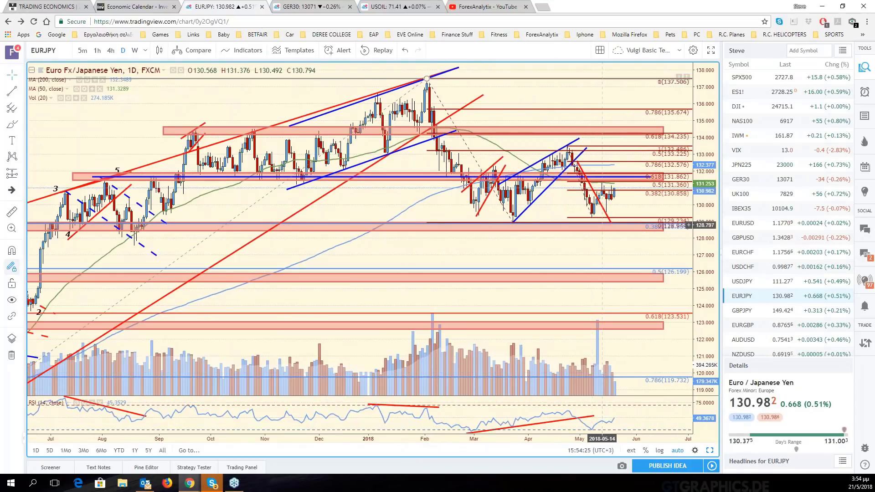
left_click(606, 177)
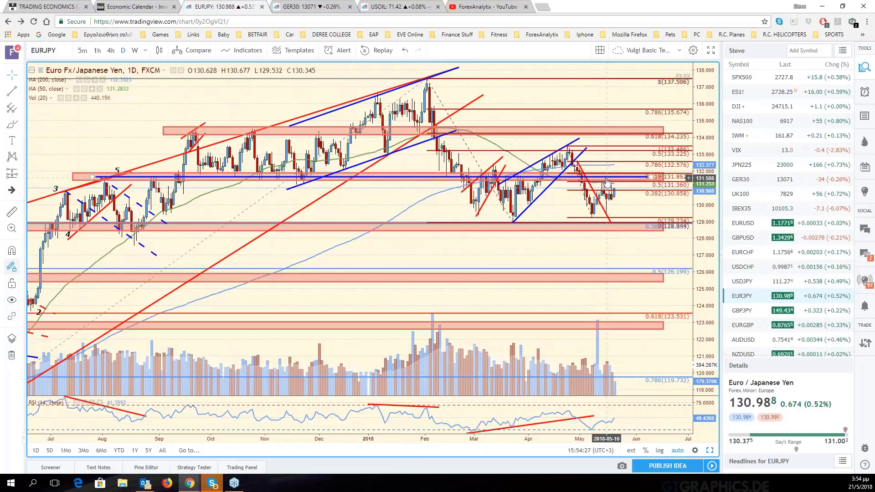
left_click_drag(606, 177, 606, 223)
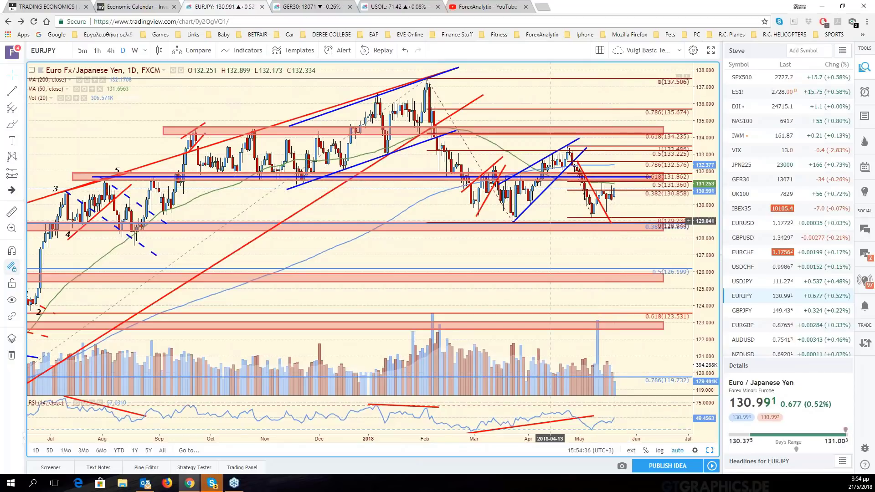
scroll(636, 251, "down", 2)
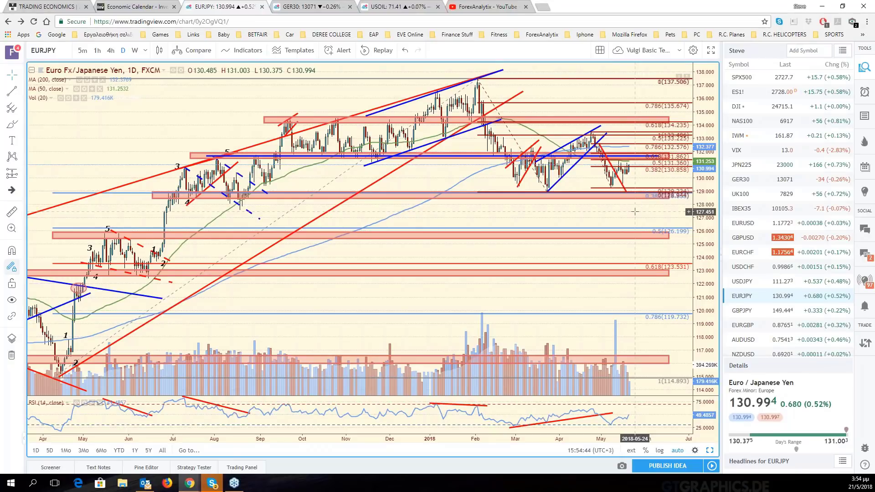
scroll(635, 211, "up", 2)
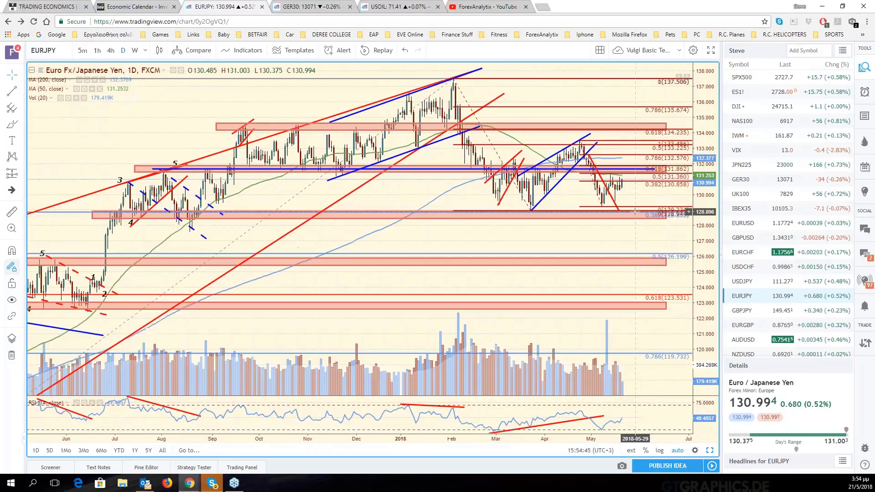
scroll(635, 211, "up", 2)
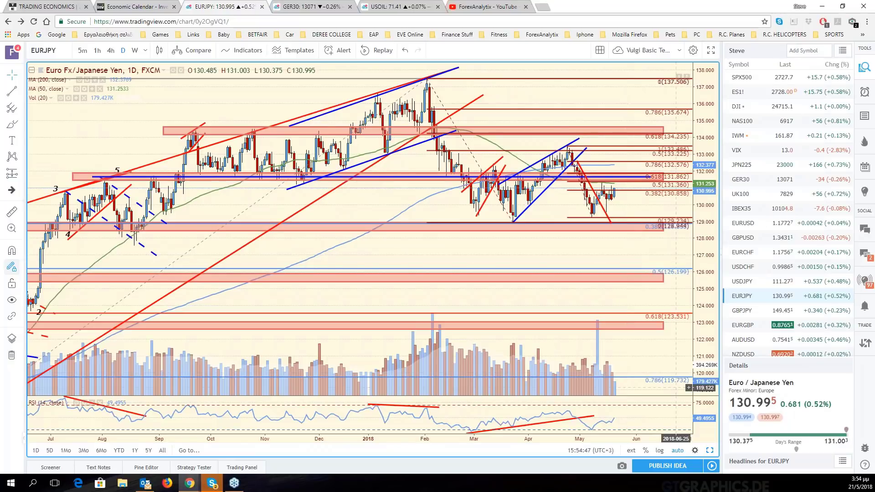
Restore the six-chart layout and start changing the GBP/USD pane's symbol
left_click(709, 449)
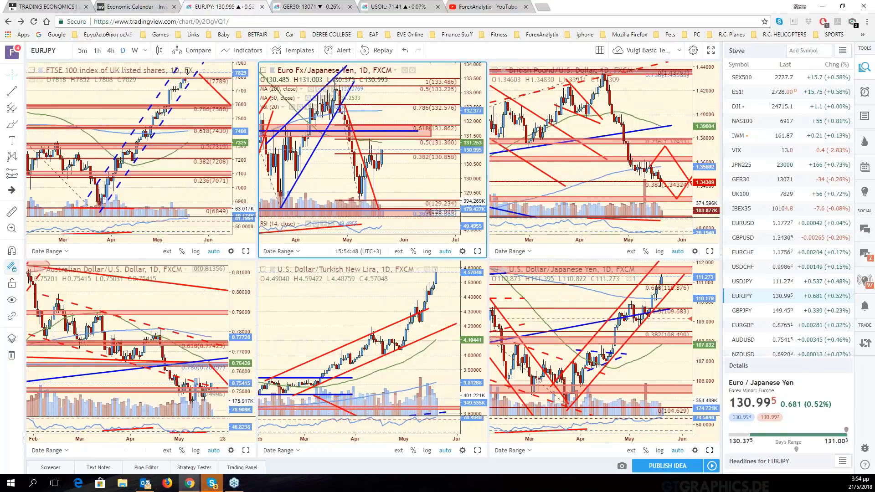
left_click(592, 137)
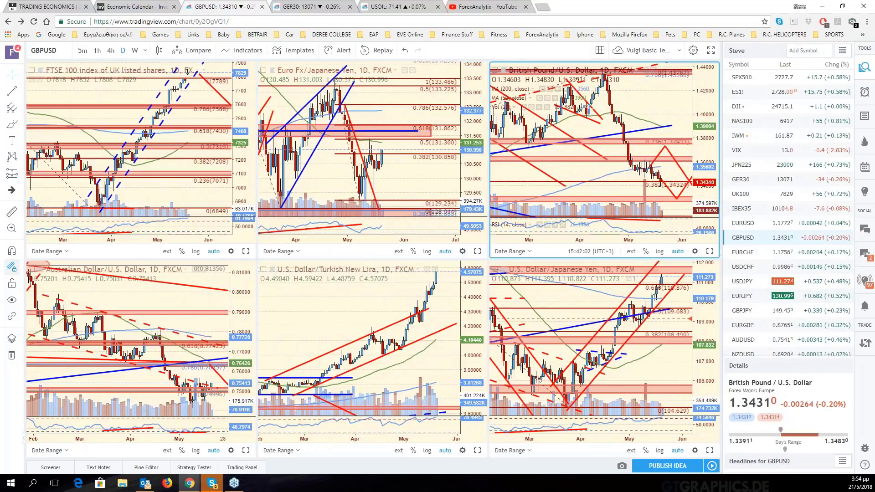
left_click(67, 48)
Switch the GBP/USD pane to GBPJPY, maximize it, and zoom and pan to review it
type("GBPJ")
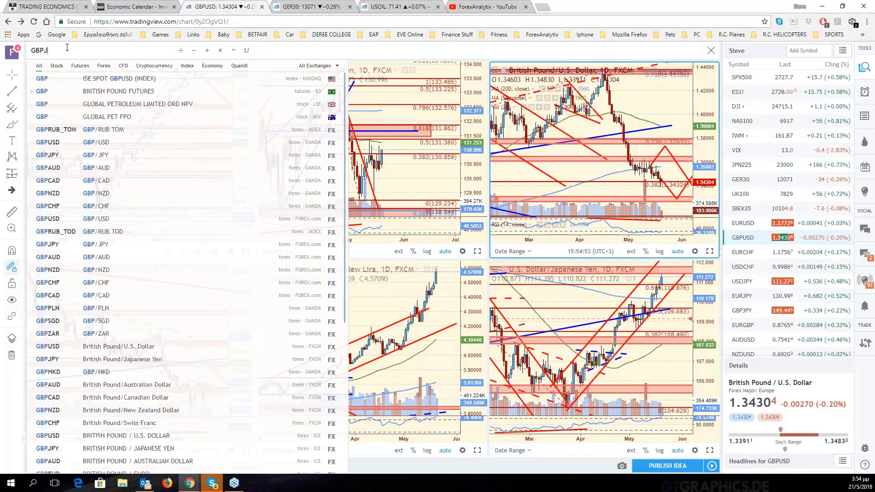
key("Return")
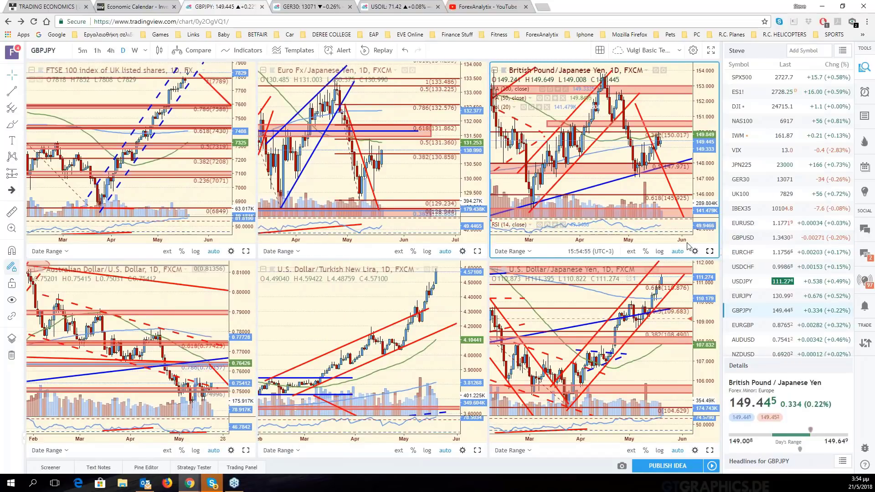
left_click(709, 251)
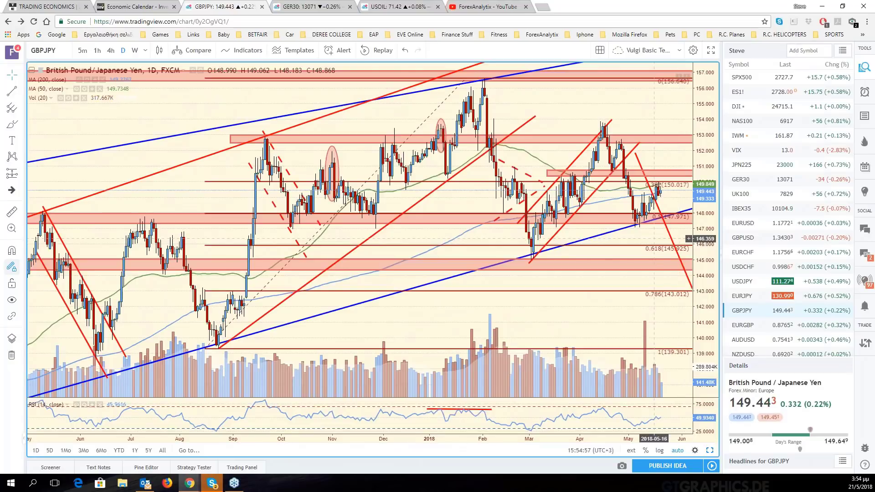
left_click_drag(657, 239, 610, 239)
scroll(609, 239, "down", 4)
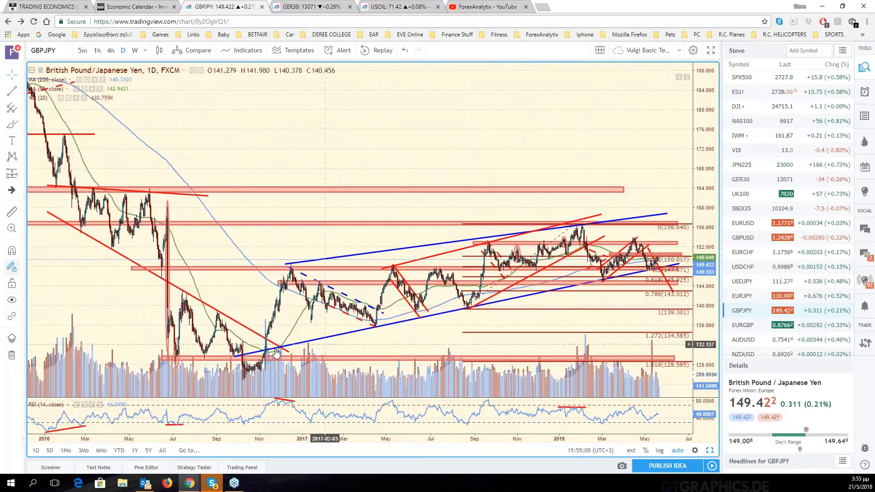
scroll(610, 283, "up", 3)
scroll(610, 283, "up", 3)
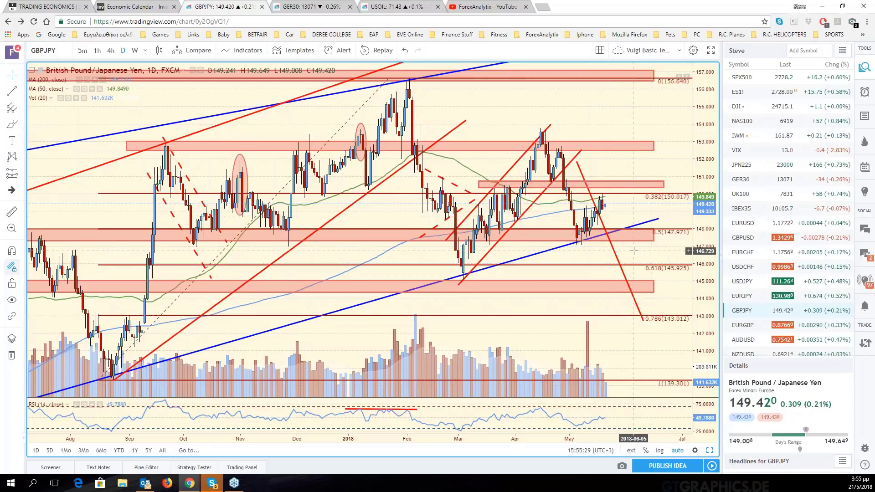
scroll(647, 241, "down", 1)
left_click_drag(651, 246, 713, 249)
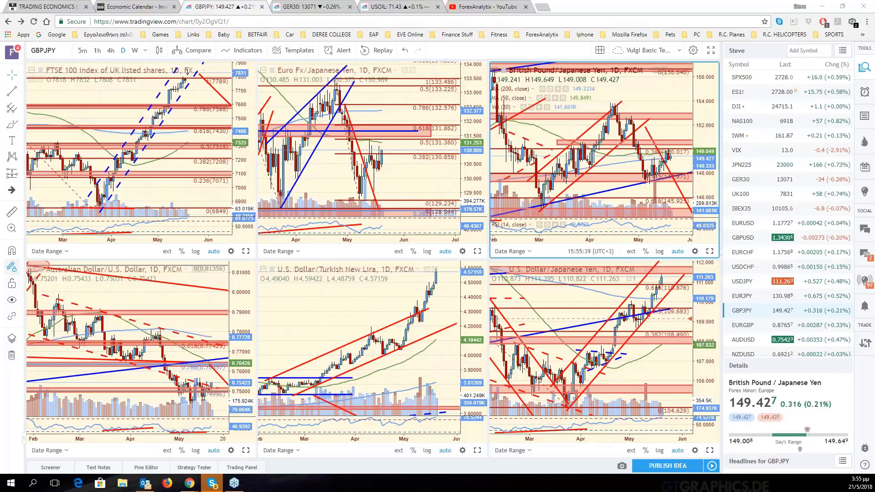
left_click(713, 451)
left_click(710, 451)
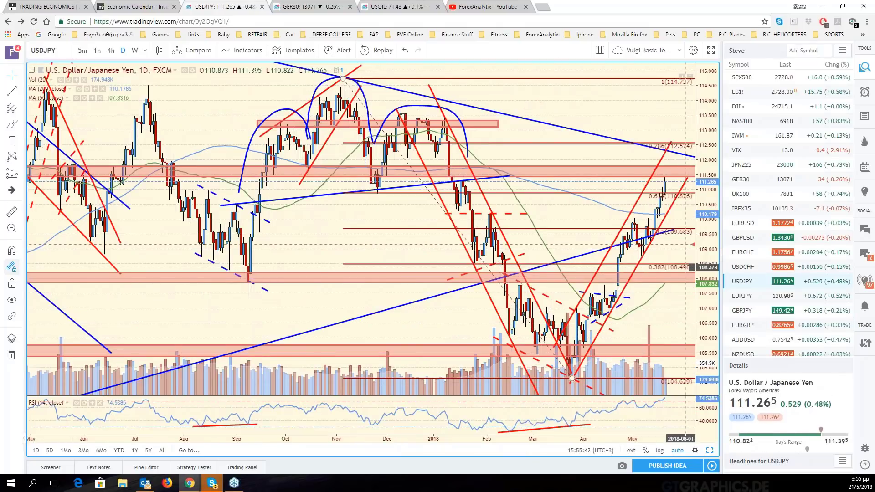
left_click_drag(605, 182, 537, 182)
scroll(537, 182, "down", 3)
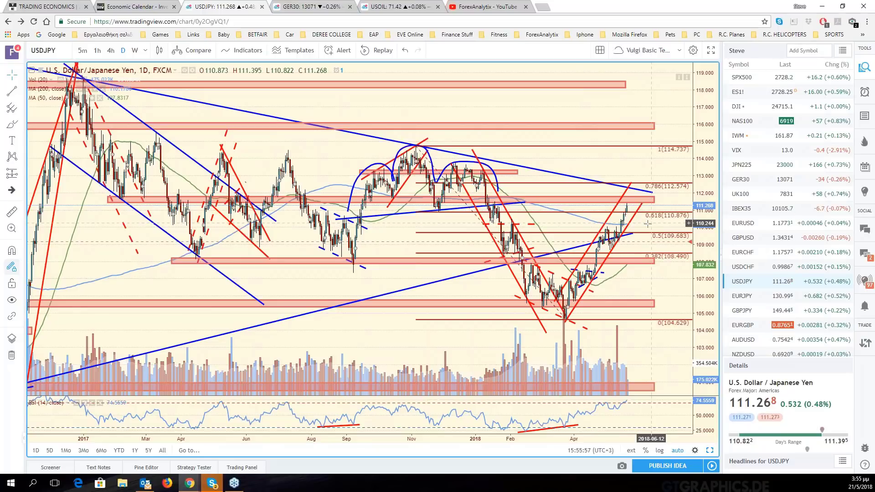
scroll(642, 226, "up", 3)
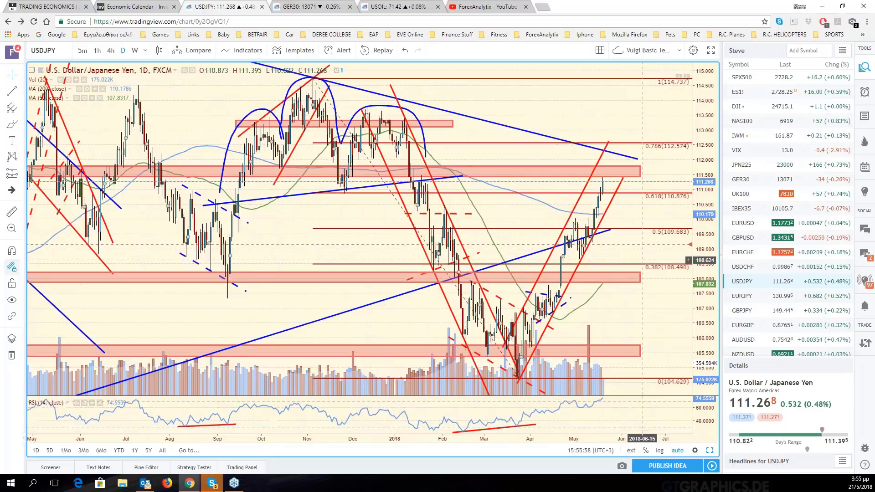
scroll(642, 260, "up", 2)
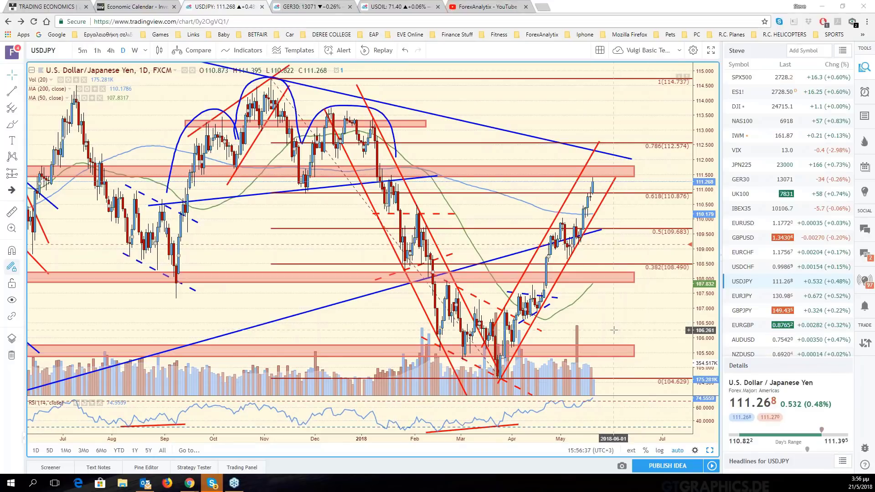
left_click_drag(641, 327, 715, 338)
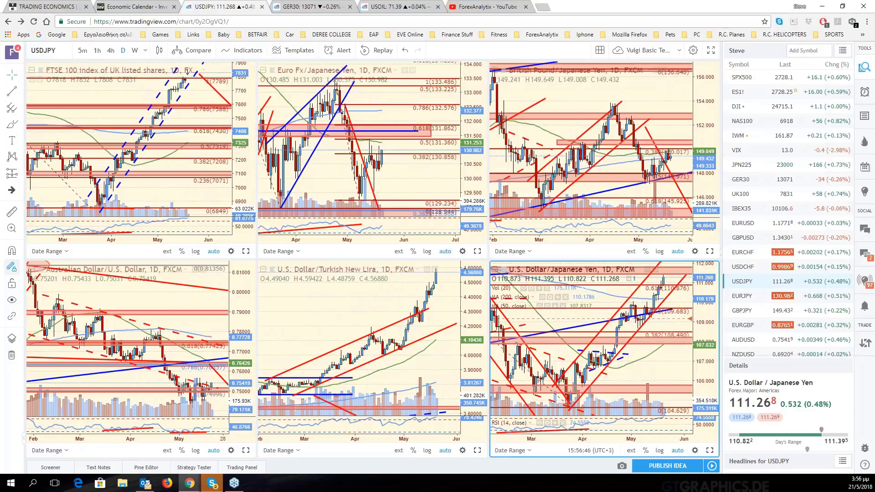
Load forexanalytix.com in a new Chrome tab
left_click(542, 6)
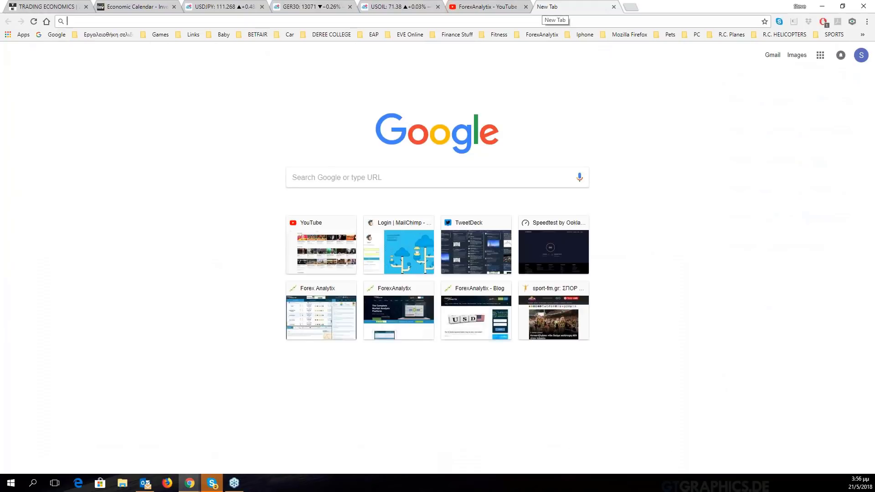
type("forexanalytix.com/blog/")
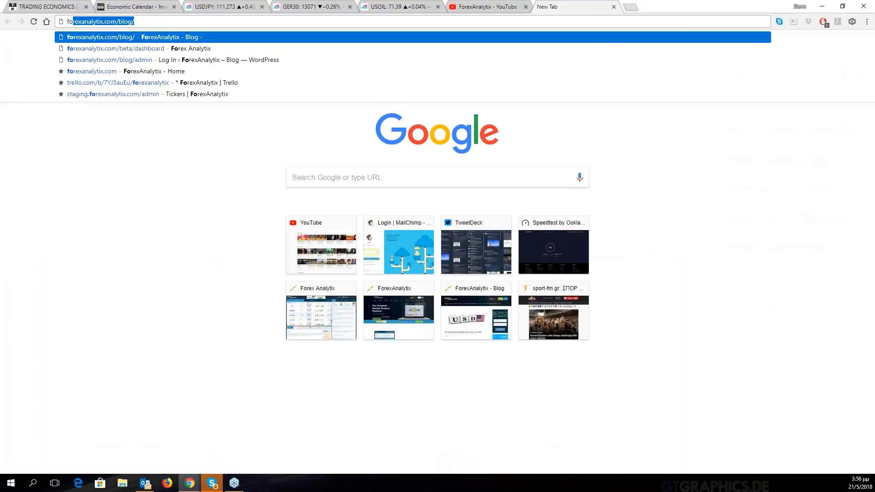
key("Right")
key("BackSpace")
key("BackSpace")
key("BackSpace")
key("BackSpace")
key("BackSpace")
key("BackSpace")
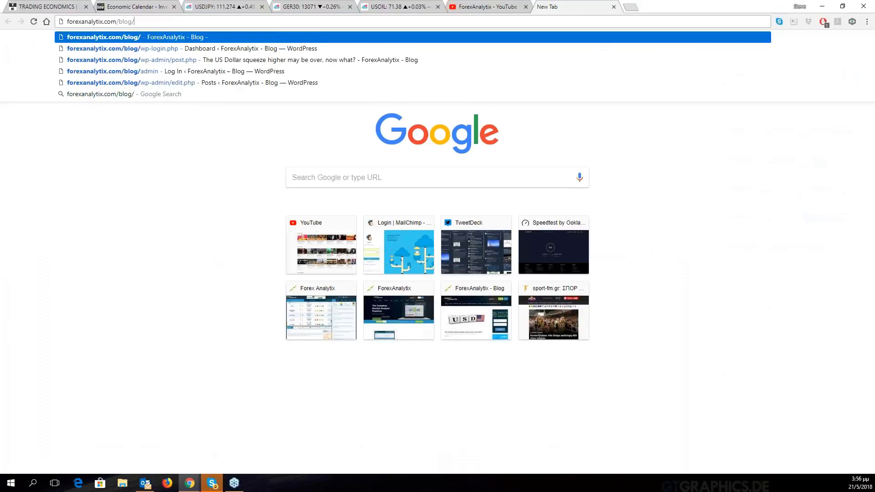
key("Return")
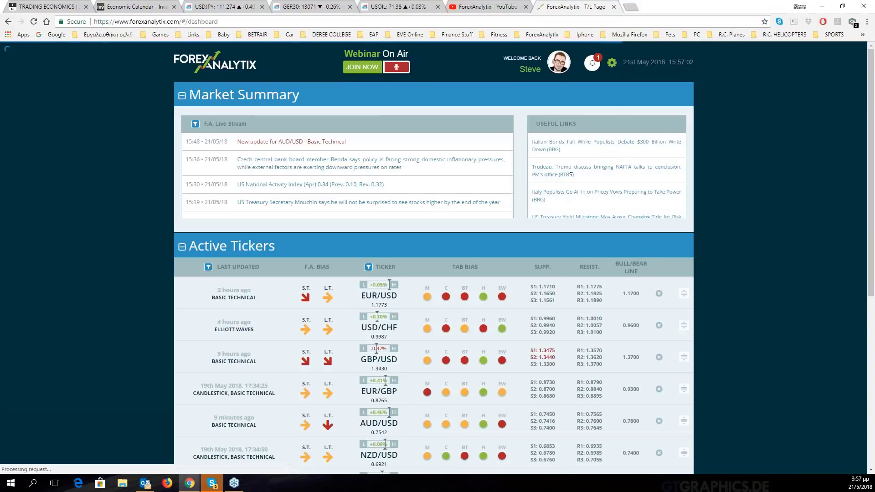
left_click(612, 63)
left_click(565, 150)
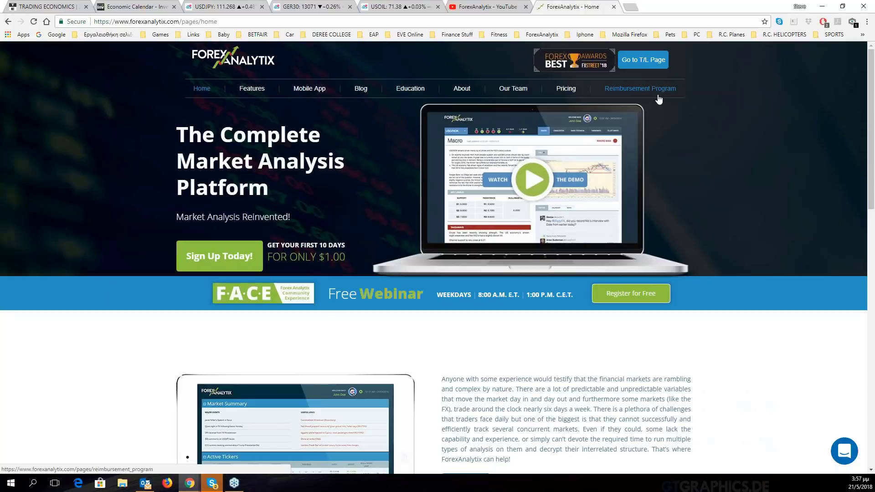
left_click(658, 99)
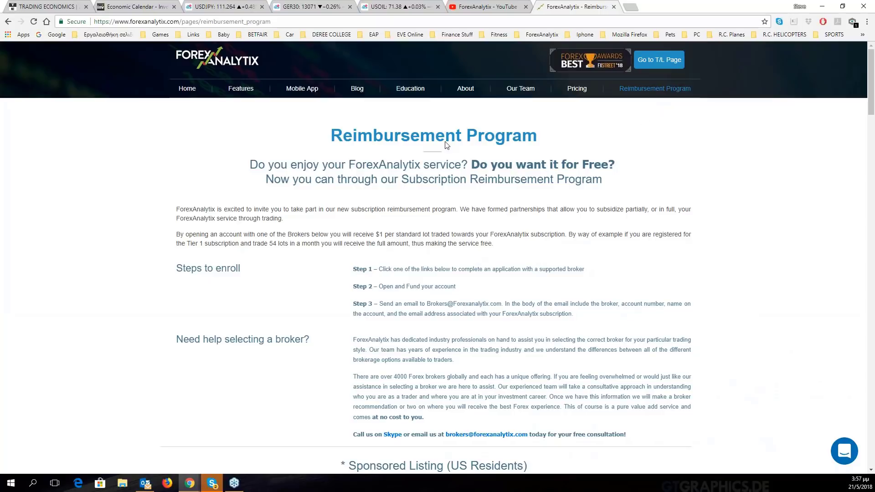
scroll(437, 274, "down", 8)
scroll(437, 273, "up", 8)
scroll(438, 273, "down", 1)
scroll(392, 391, "down", 1)
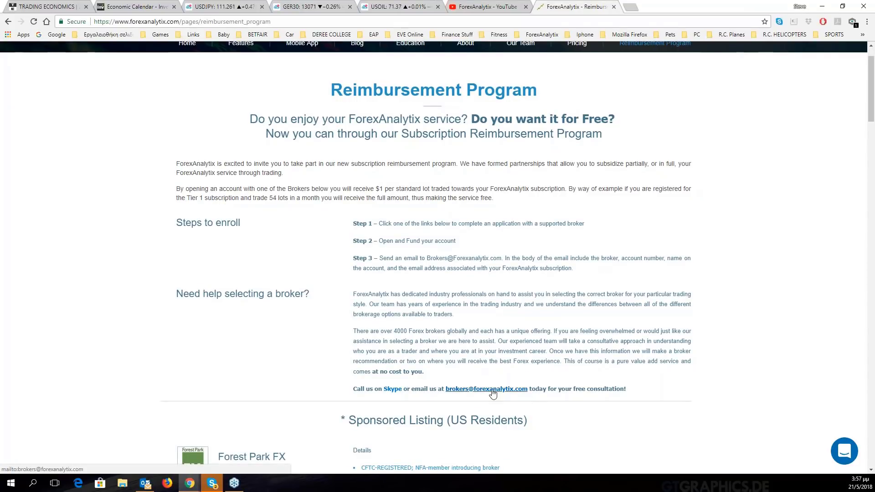
scroll(493, 394, "up", 1)
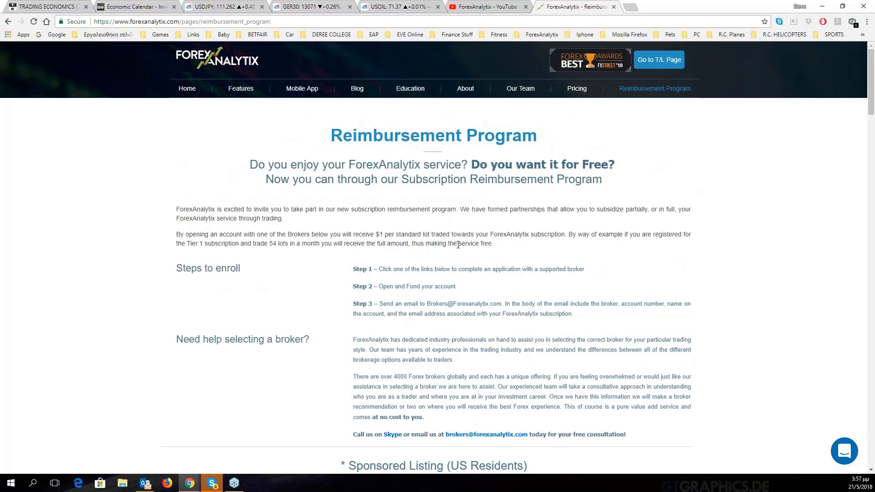
scroll(457, 267, "down", 6)
scroll(457, 273, "up", 4)
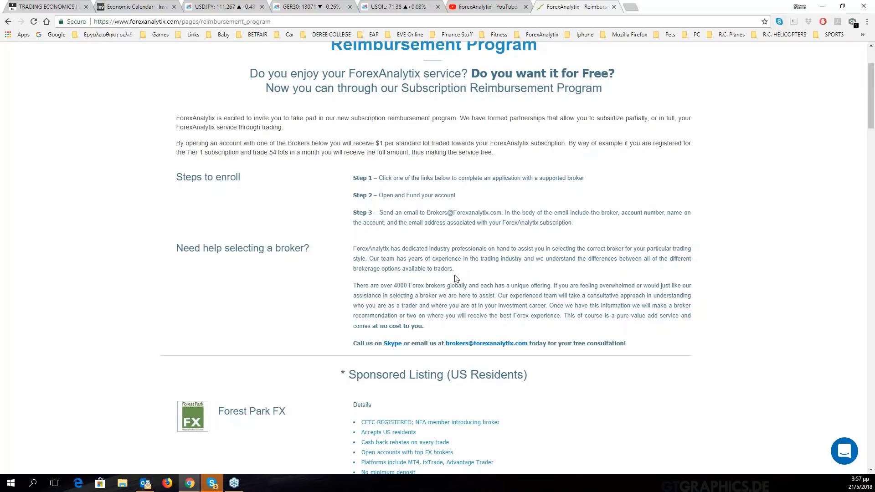
scroll(456, 278, "down", 4)
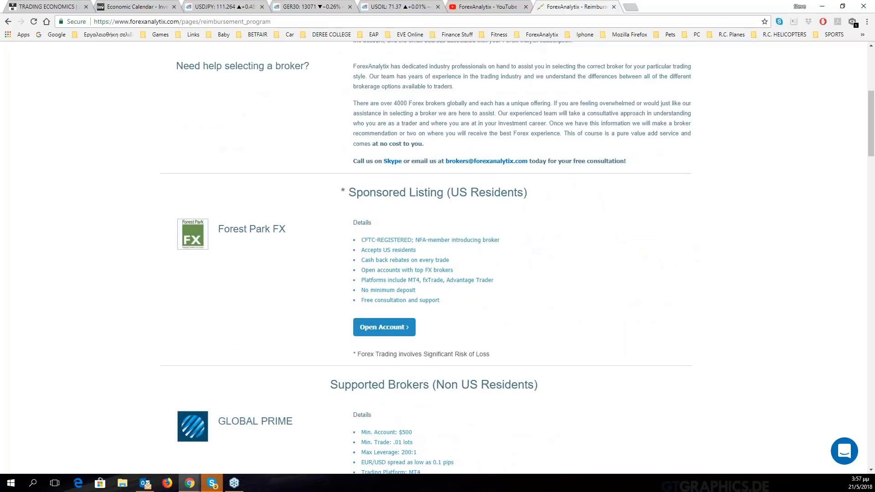
scroll(461, 283, "down", 4)
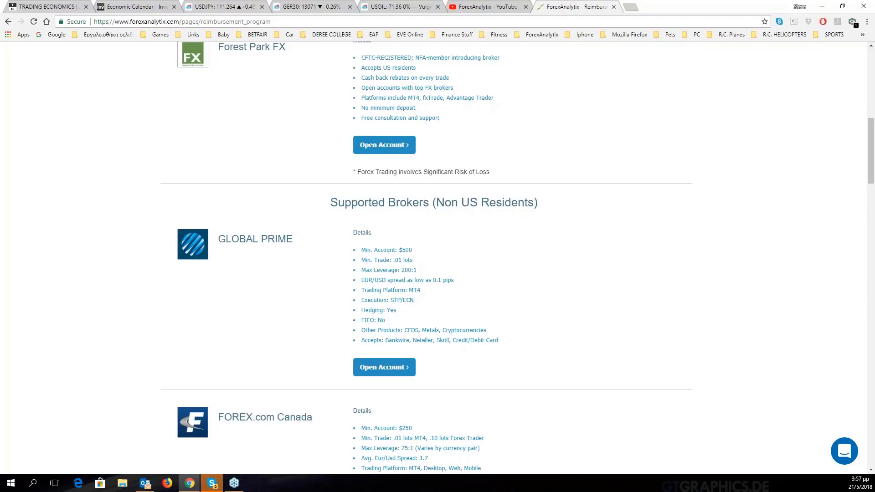
scroll(463, 291, "up", 10)
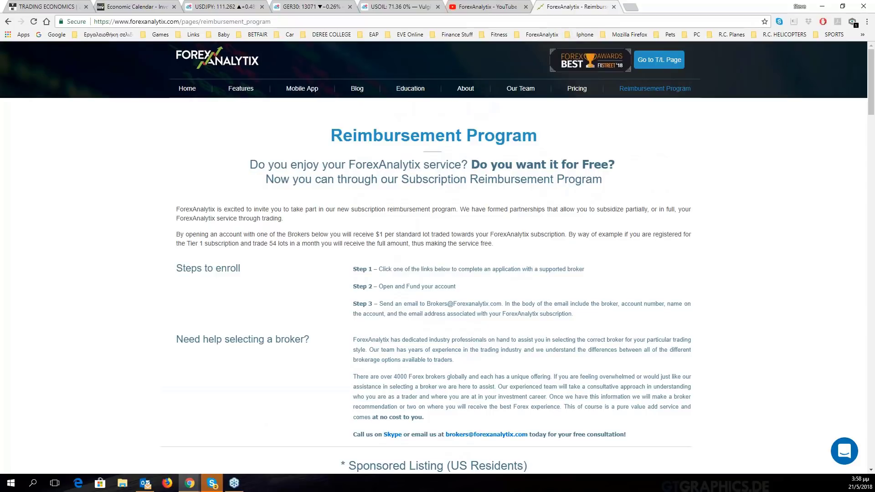
Return the USOIL chart to the six-chart grid and close the ForexAnalytix reimbursement page
left_click(390, 8)
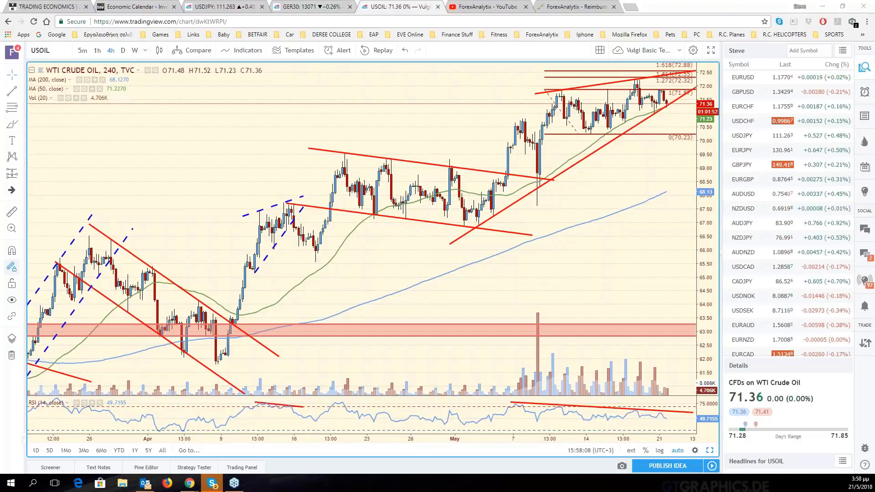
left_click(709, 450)
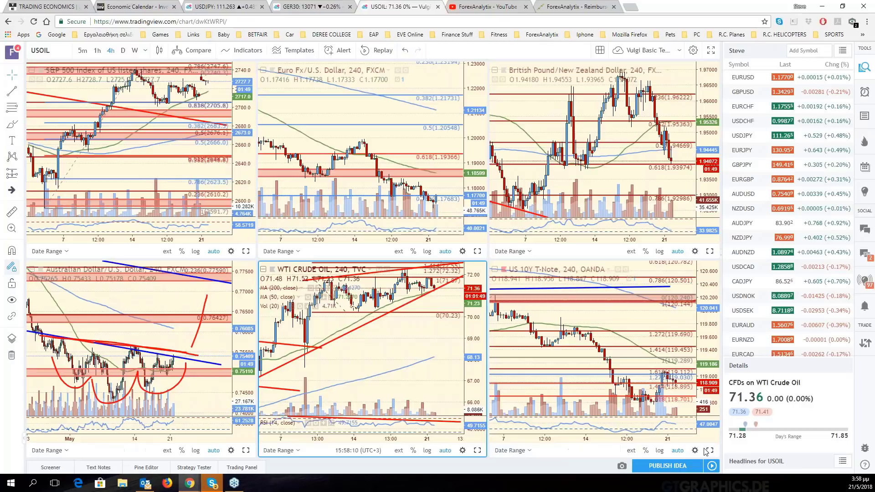
left_click(576, 6)
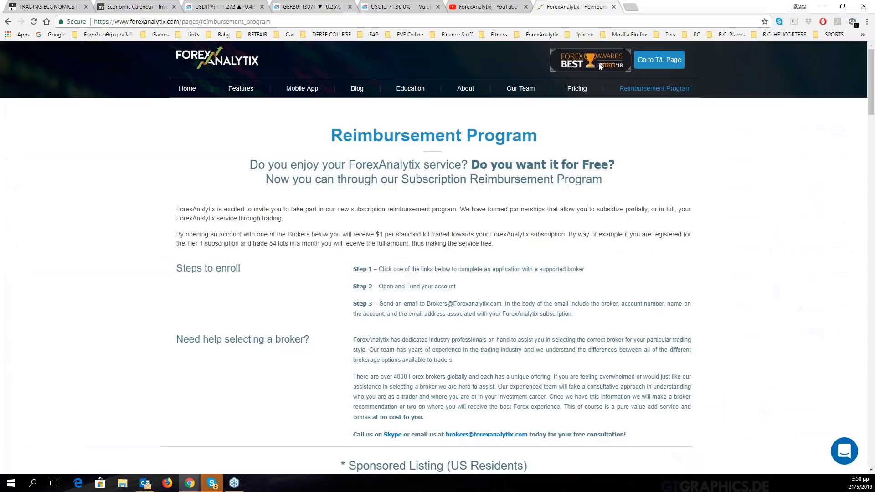
left_click(613, 7)
Close the ForexAnalytix tab, load USDZAR into the chart, and maximize it
left_click(226, 7)
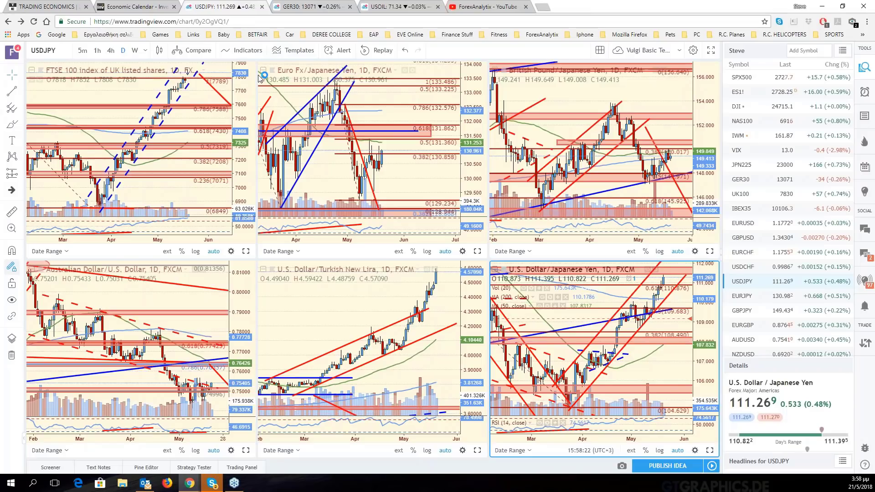
type("USD")
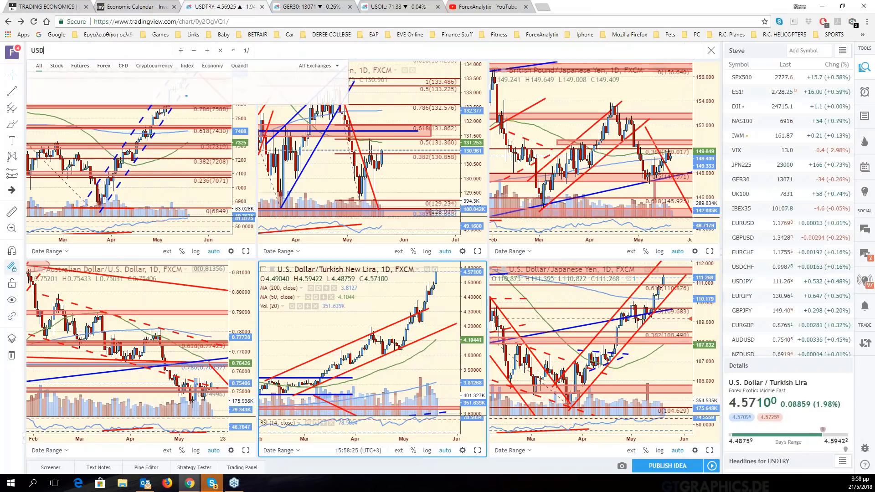
type("ZAR")
key("Return")
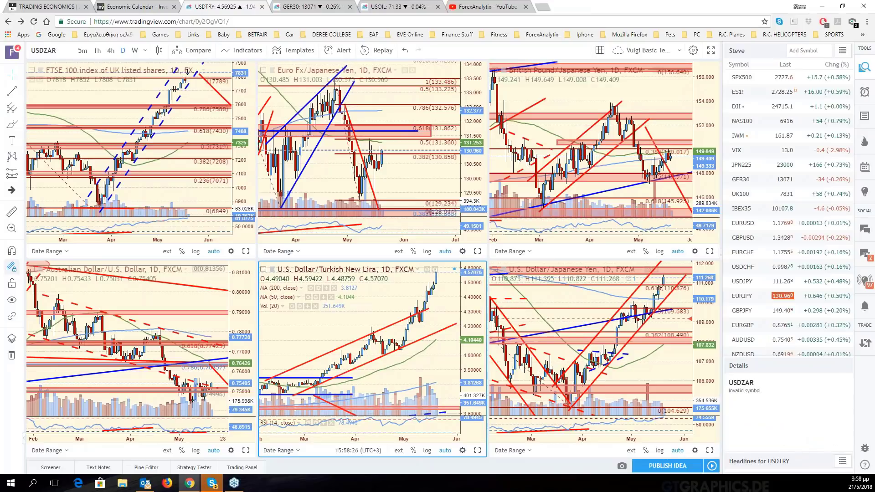
key("alt+Return")
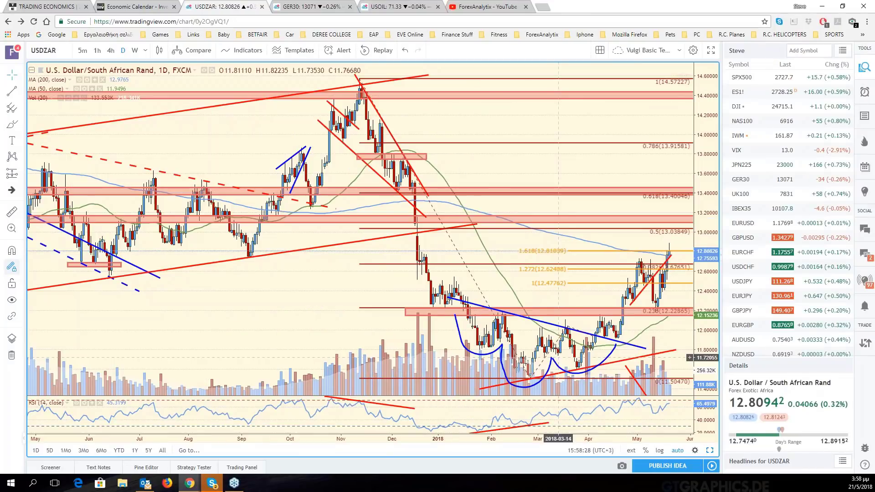
Zoom out on the maximized USDZAR chart to view more history
scroll(559, 358, "right", 3)
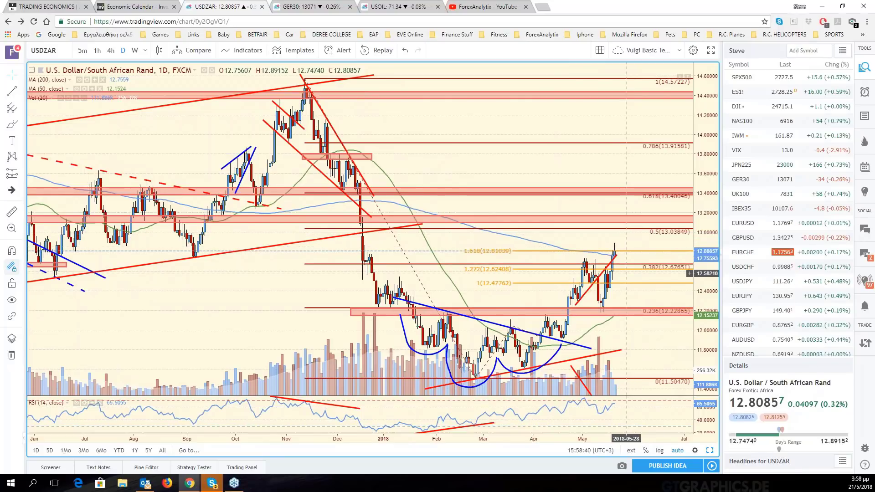
scroll(626, 273, "down", 3)
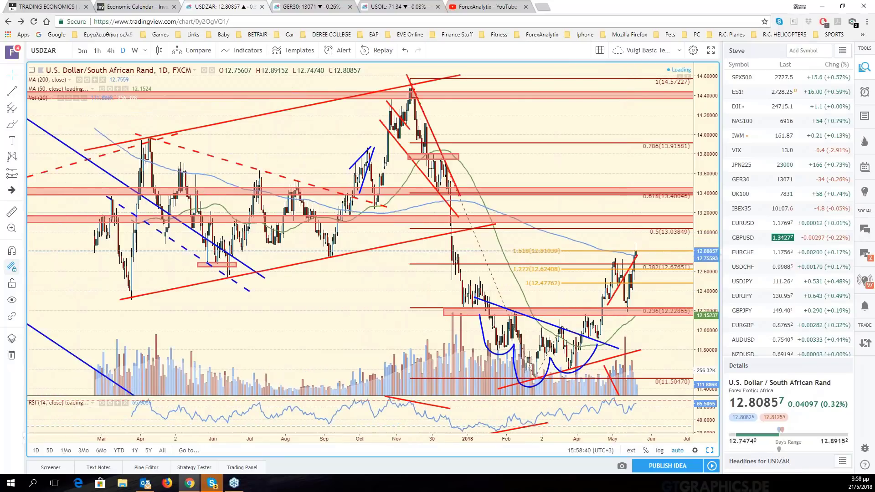
scroll(658, 333, "down", 2)
scroll(659, 334, "down", 2)
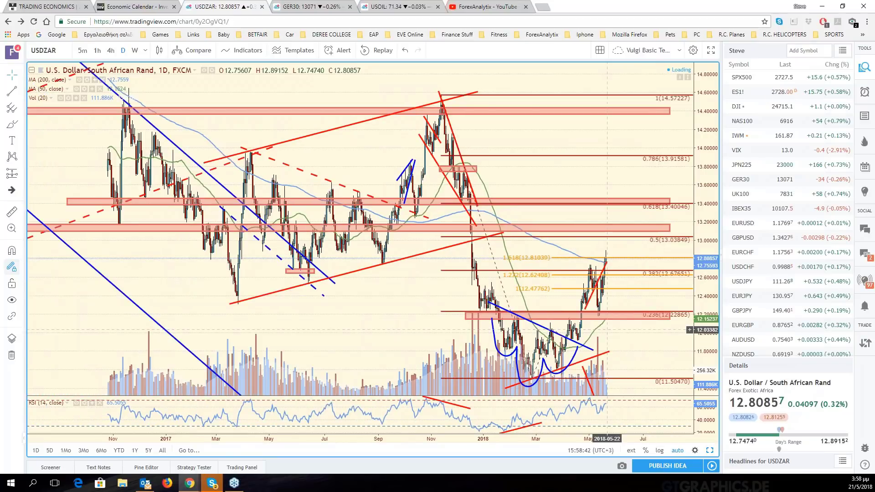
scroll(607, 329, "down", 2)
scroll(621, 341, "down", 2)
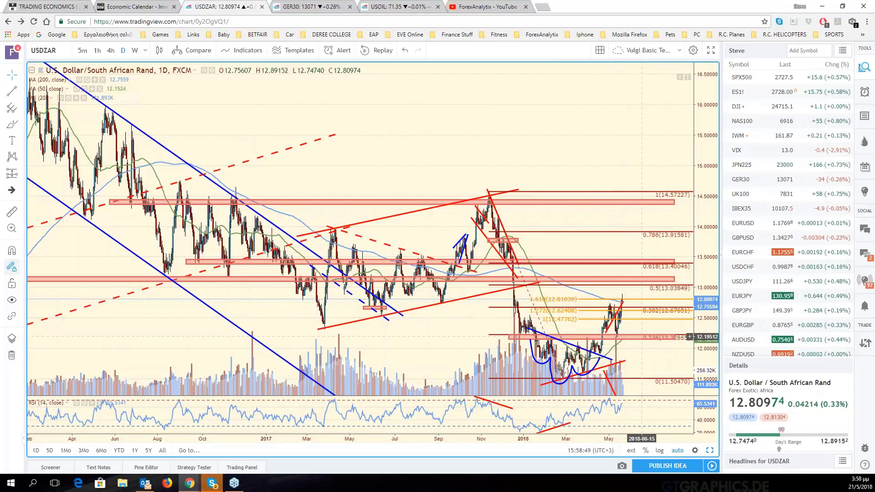
scroll(641, 337, "up", 2)
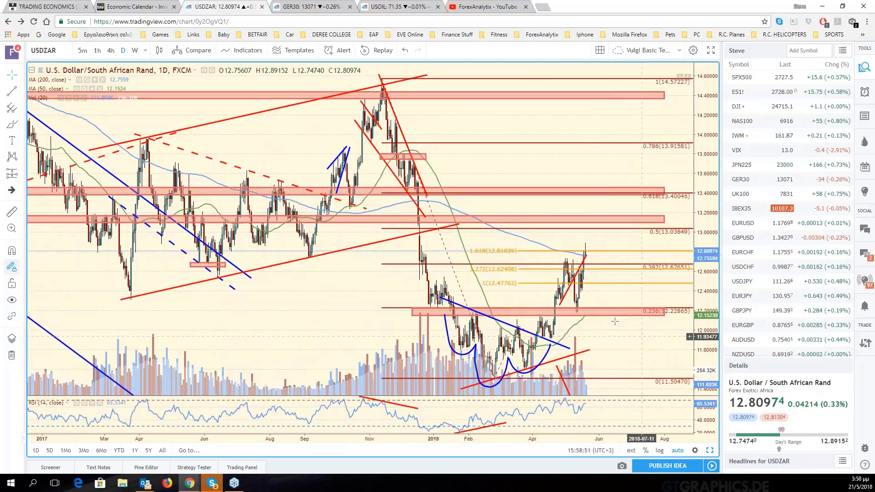
scroll(615, 321, "down", 2)
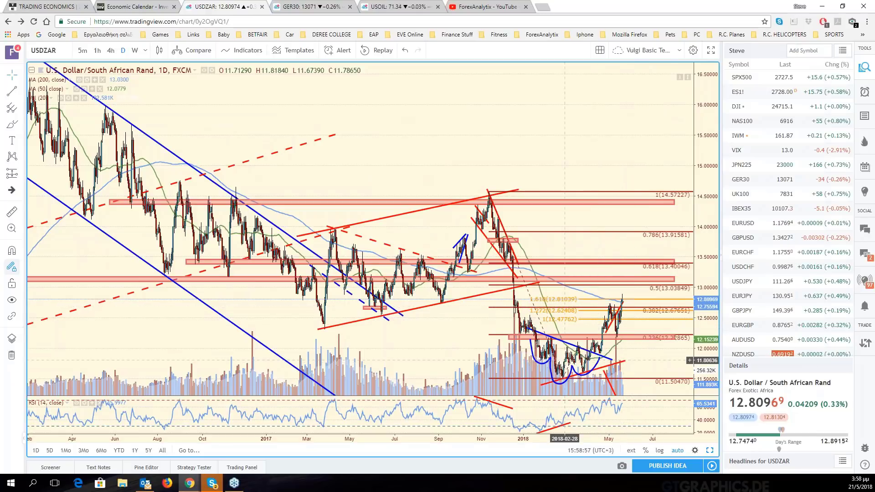
scroll(564, 360, "up", 2)
Scroll up in the TT Crypto workspace with the BTC-USD chart and order ladders
scroll(584, 353, "up", 2)
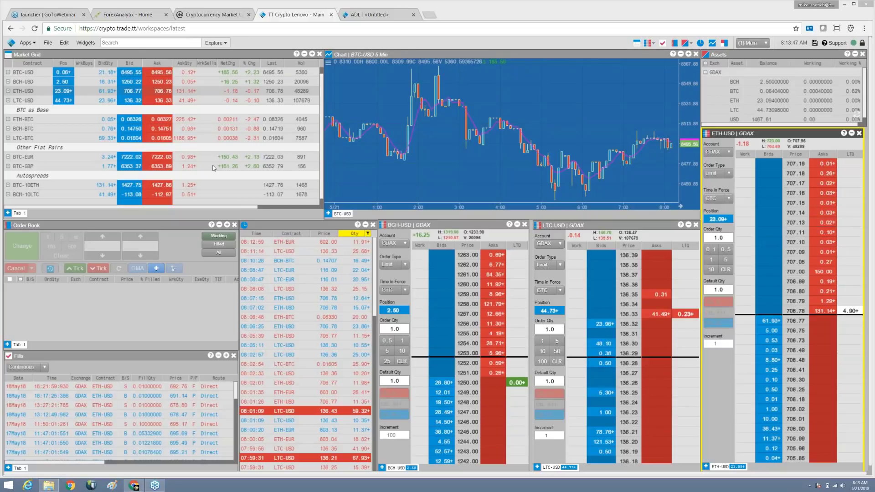
left_click(206, 166)
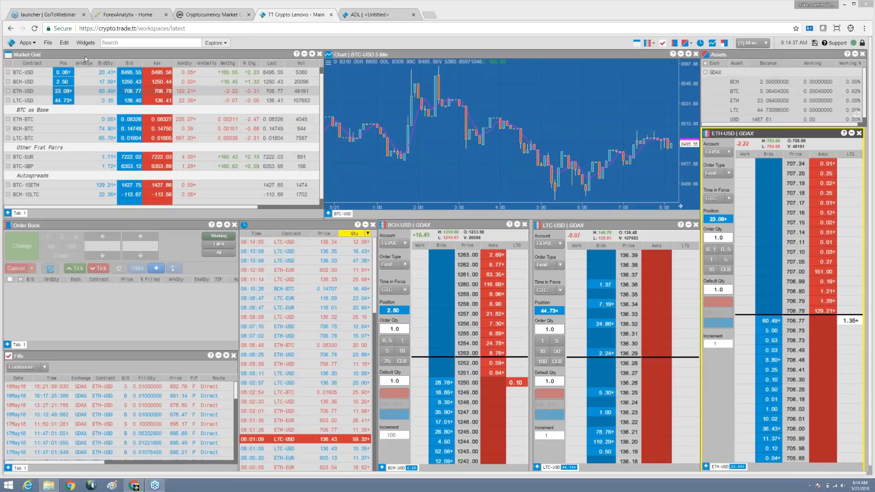
mouse_move(85, 56)
left_mouse_down()
mouse_move(114, 105)
mouse_move(90, 51)
left_mouse_up()
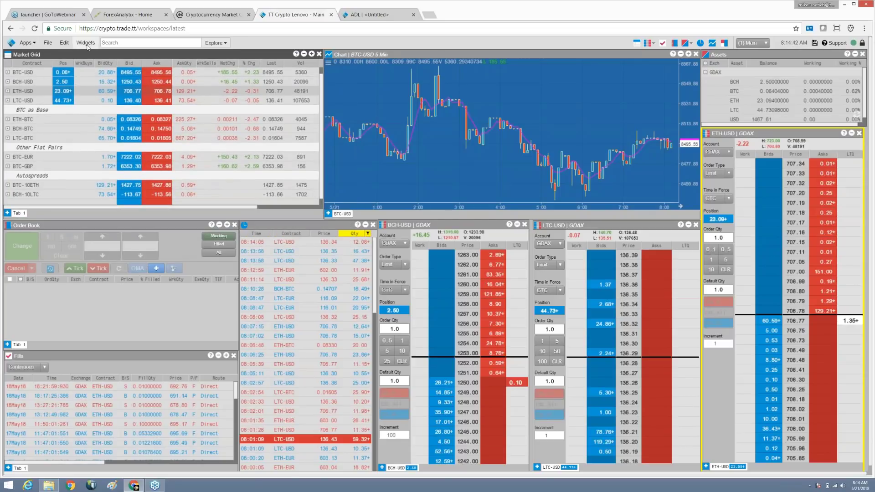
Check the Widgets list without adding one, then load BTC-USD into the linked ladder
left_click(87, 43)
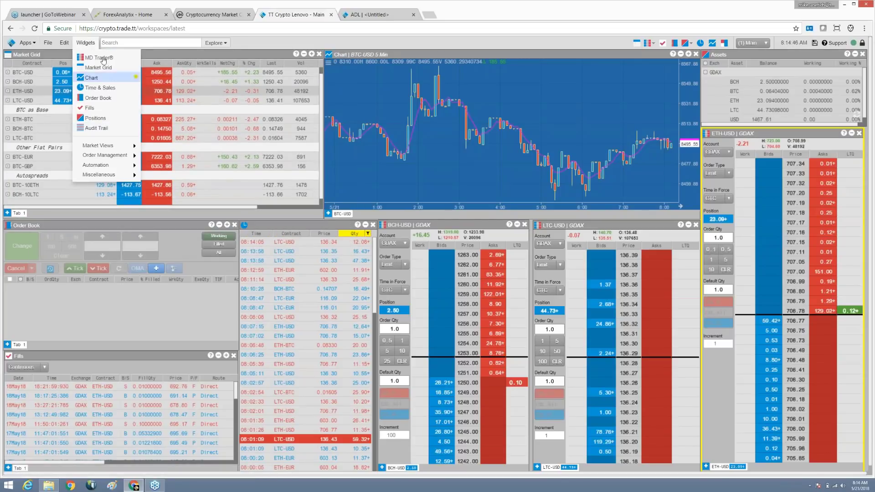
key("Escape")
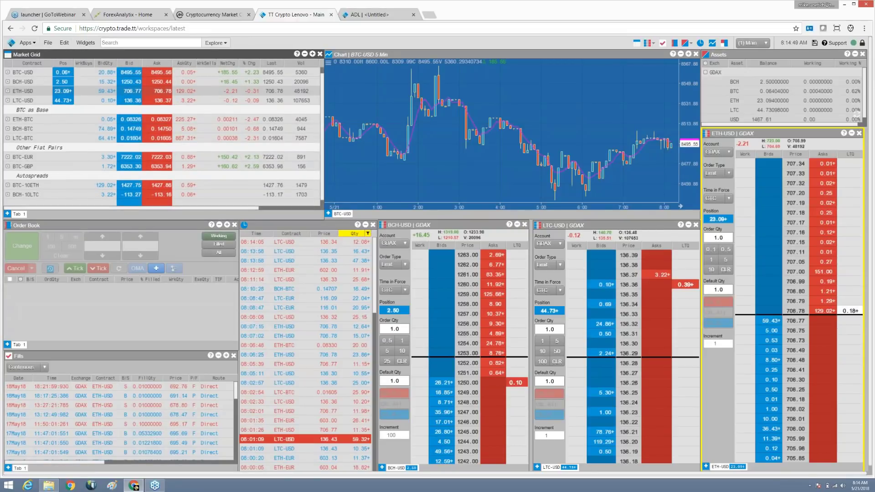
mouse_move(323, 220)
left_mouse_down()
mouse_move(365, 349)
mouse_move(321, 216)
left_mouse_up()
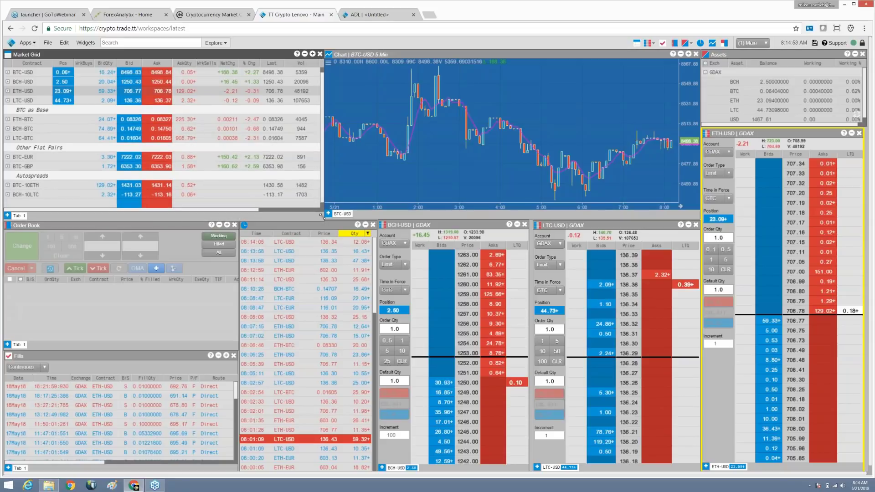
left_click(31, 73)
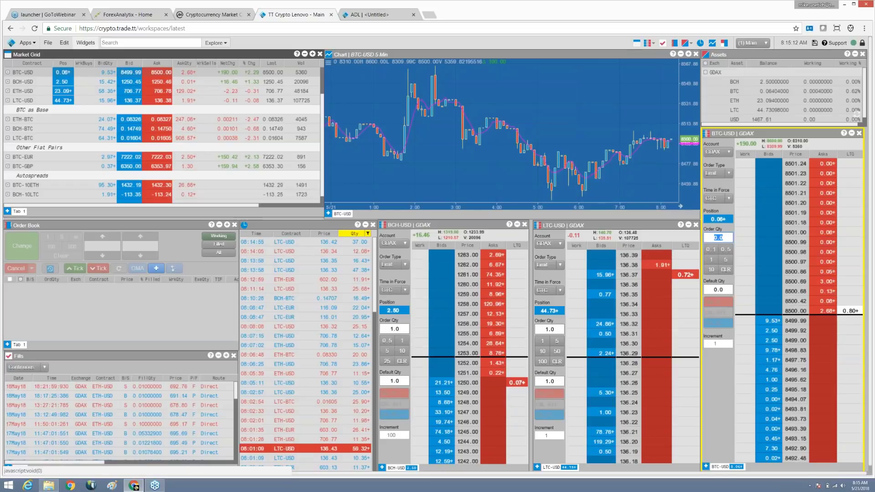
Open the general preferences from the Edit menu and cancel them, saving no changes
left_click(64, 43)
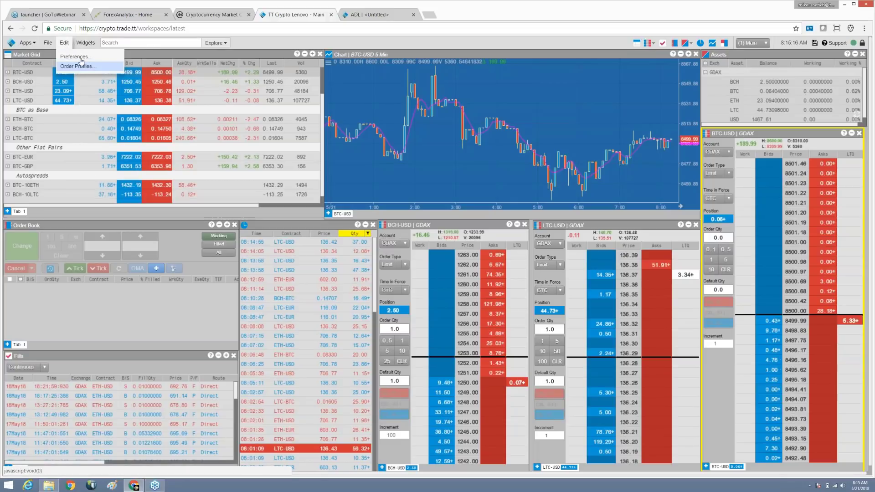
left_click(74, 57)
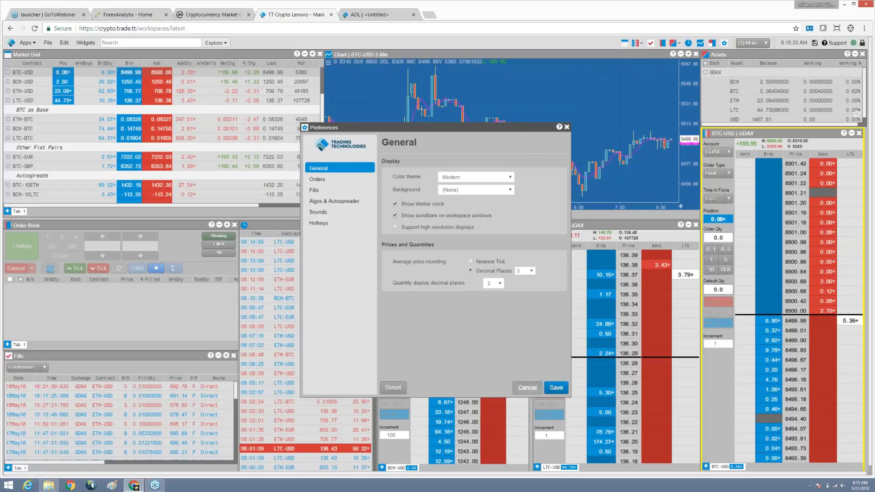
left_click(527, 387)
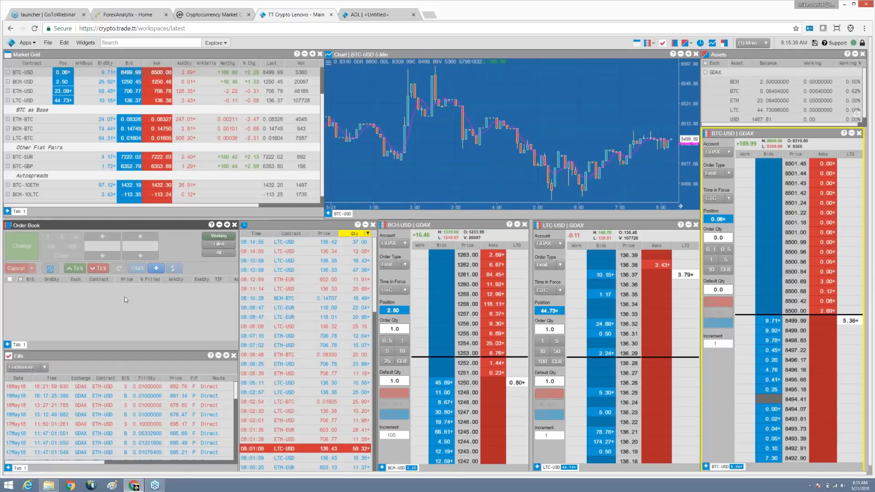
Set a minimum-quantity filter of 10 on the Time & Sales Qty column
left_click(124, 417)
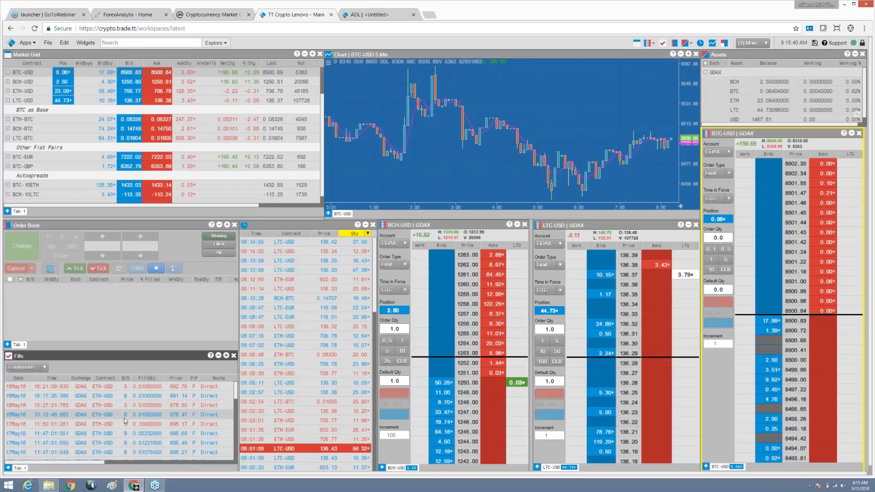
left_click(279, 336)
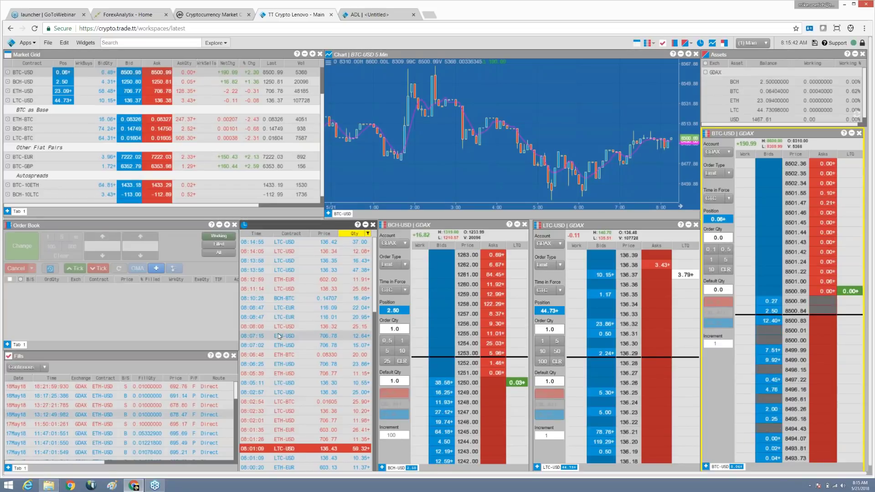
left_click(368, 234)
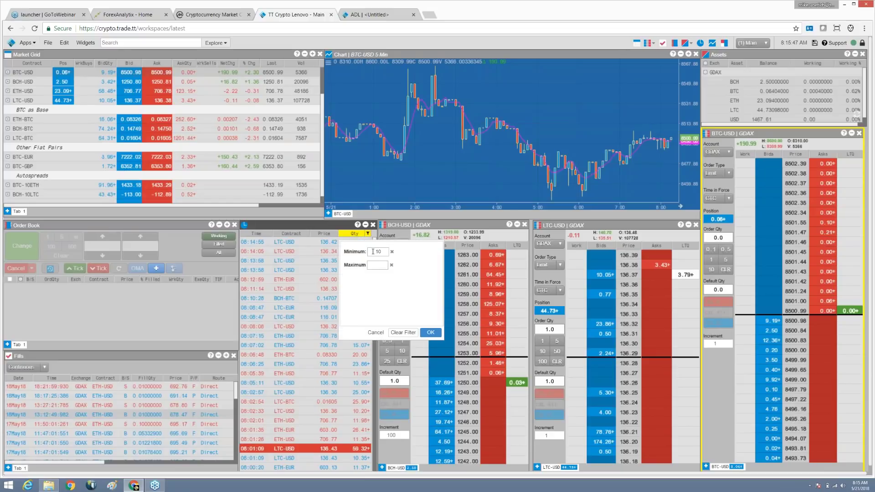
left_click(430, 332)
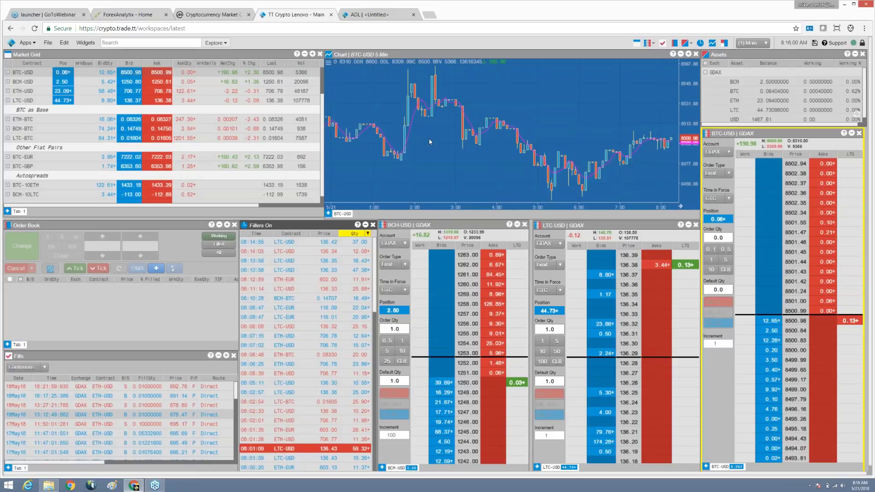
left_click(328, 62)
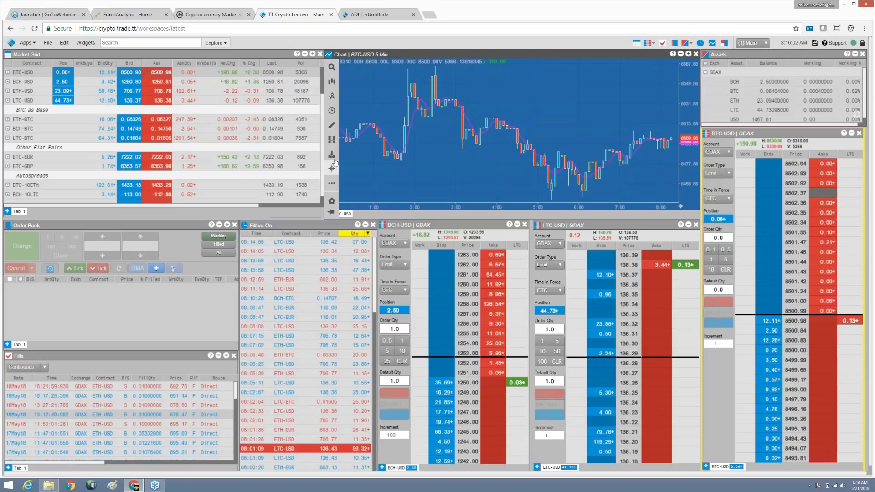
Add a green 12-period simple moving average of closing prices to the 5-minute BTC-USD chart
left_click(332, 97)
scroll(457, 134, "down", 10)
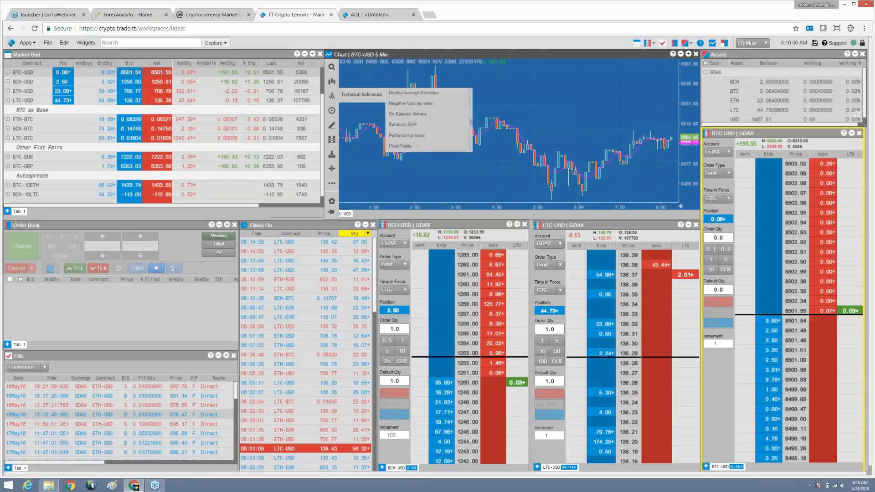
scroll(428, 119, "up", 5)
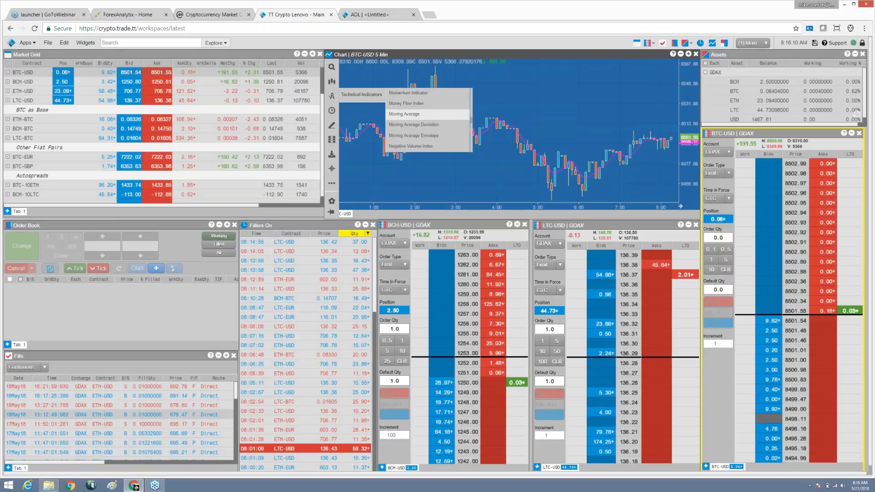
left_click(404, 114)
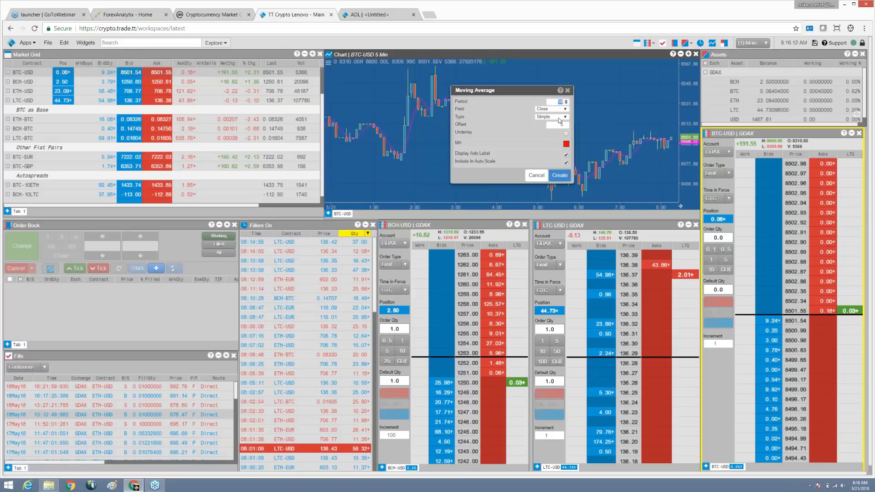
left_click(566, 144)
left_click(615, 222)
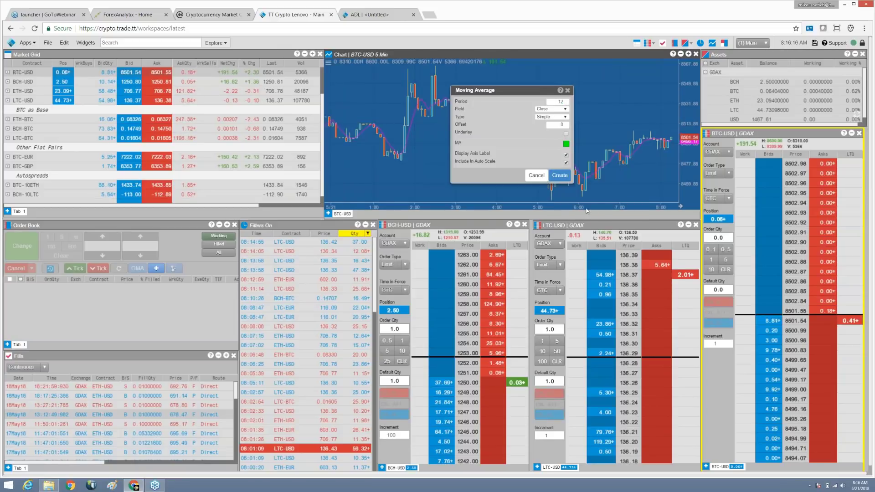
left_click(559, 176)
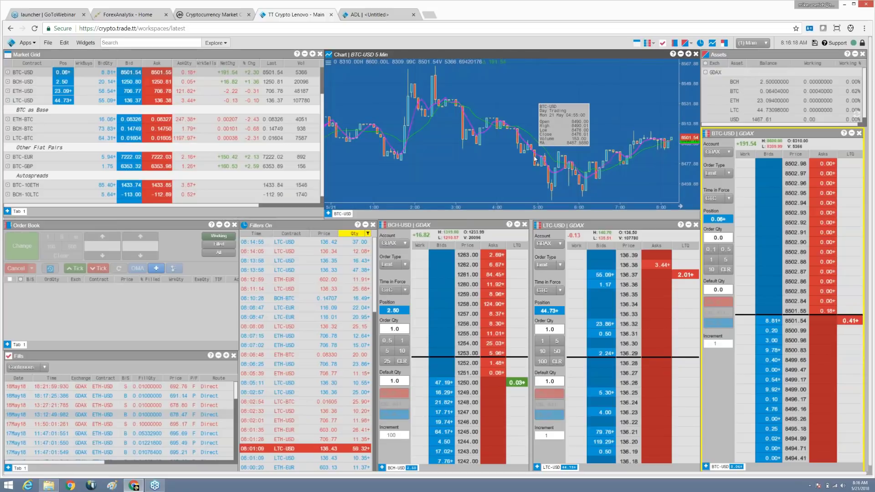
Draw a rising trend line from the 6:00 low toward the latest BTC-USD candles
left_click(328, 66)
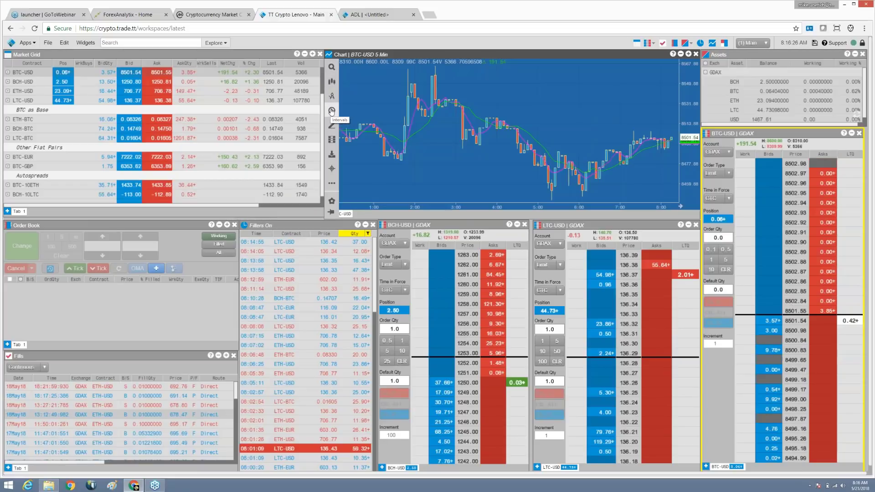
left_click(331, 111)
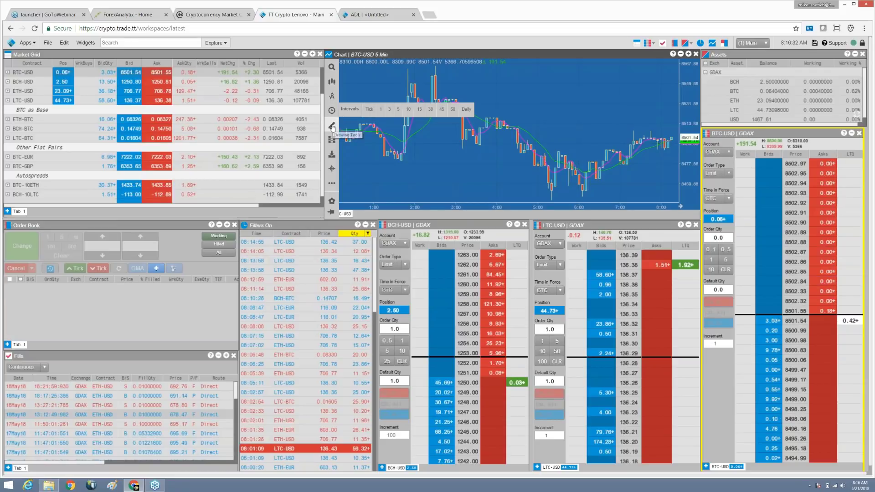
mouse_move(333, 126)
scroll(397, 146, "down", 5)
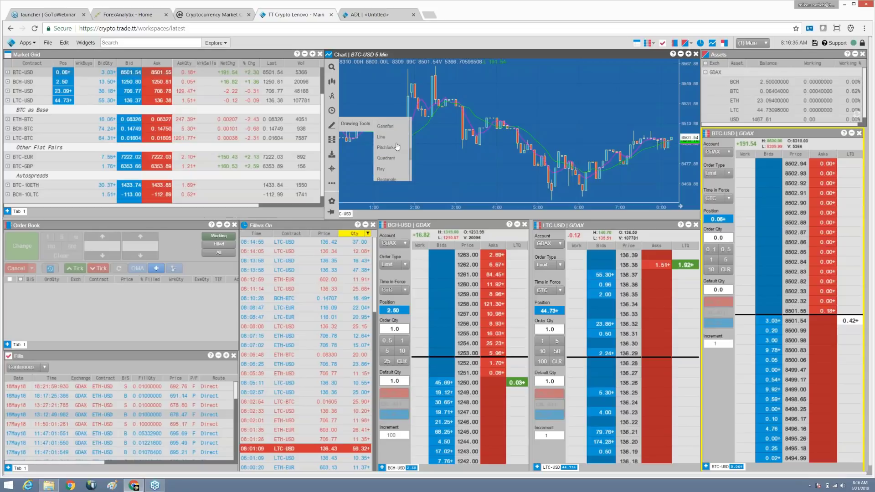
scroll(397, 146, "up", 3)
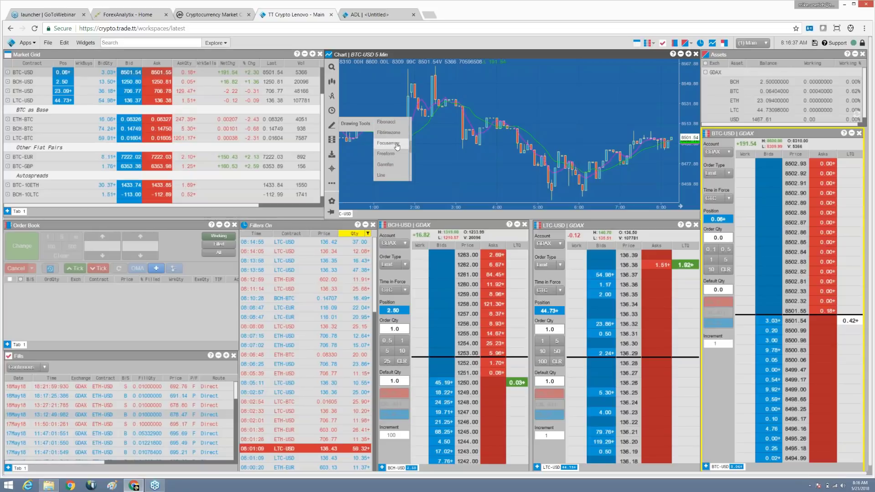
left_click(386, 175)
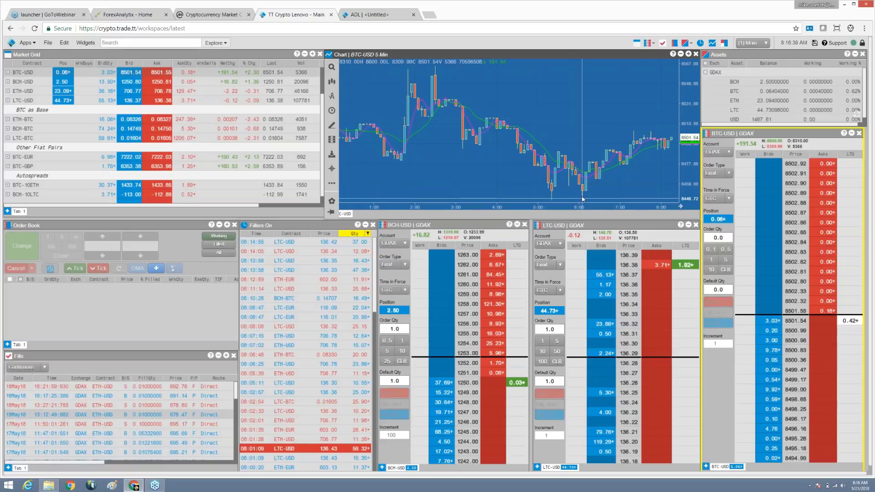
left_click_drag(582, 199, 674, 145)
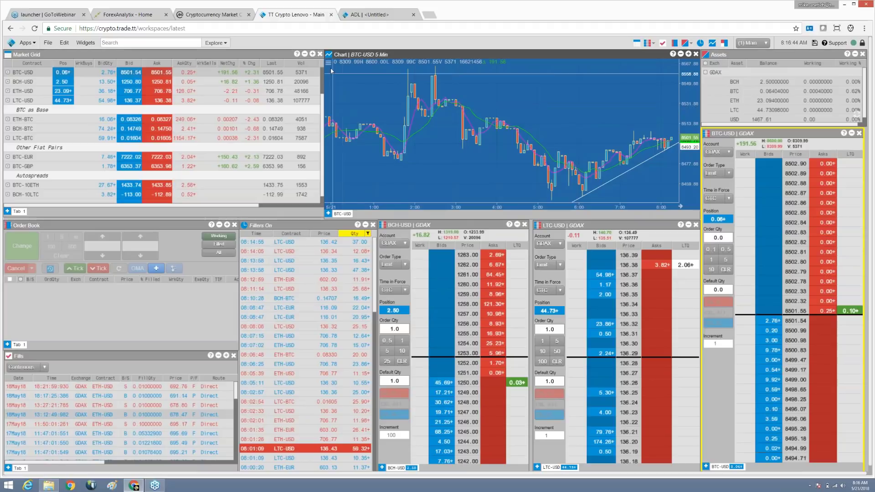
mouse_move(330, 91)
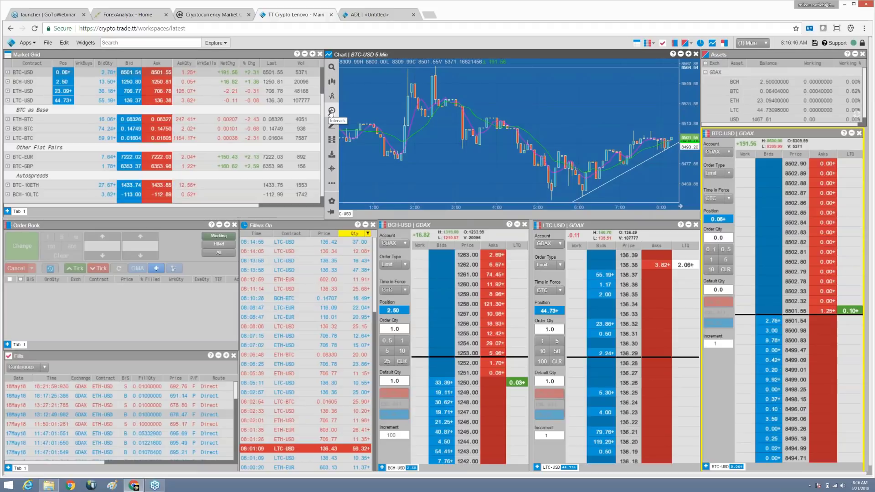
Create a Volume study, adding a green and red volume pane under the BTC-USD chart
left_click(331, 96)
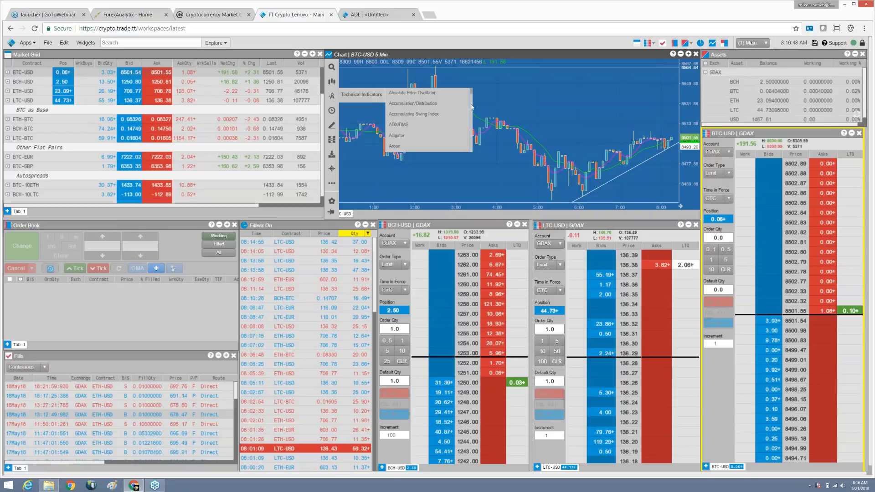
scroll(471, 107, "down", 5)
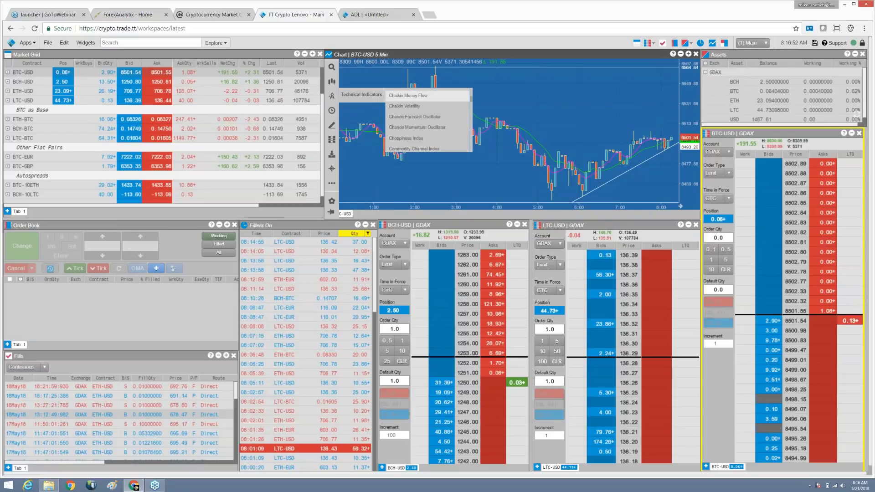
scroll(471, 119, "down", 15)
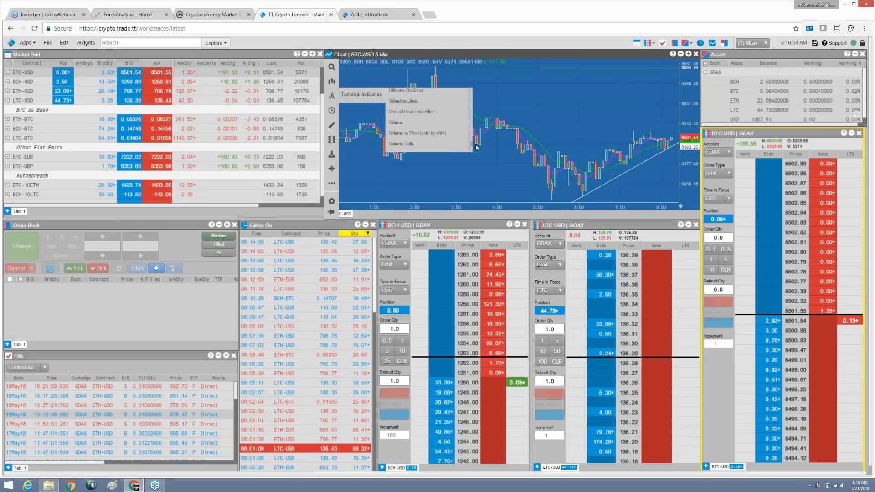
left_click(401, 122)
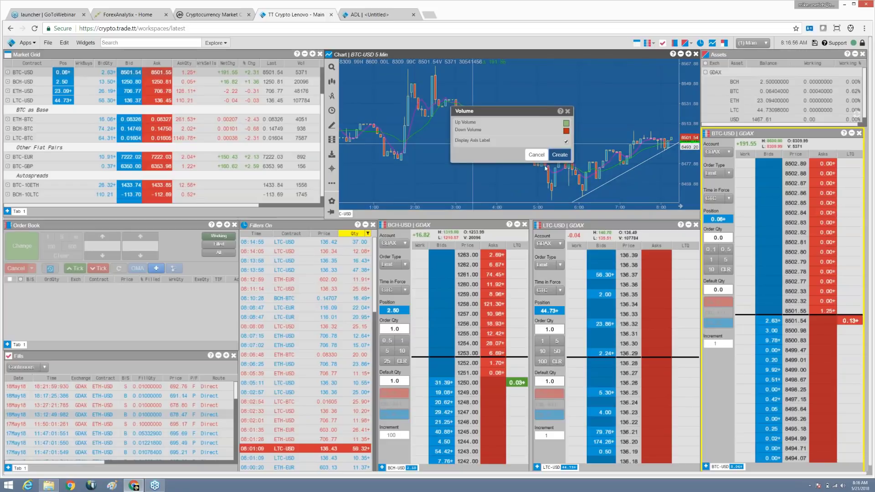
left_click(556, 156)
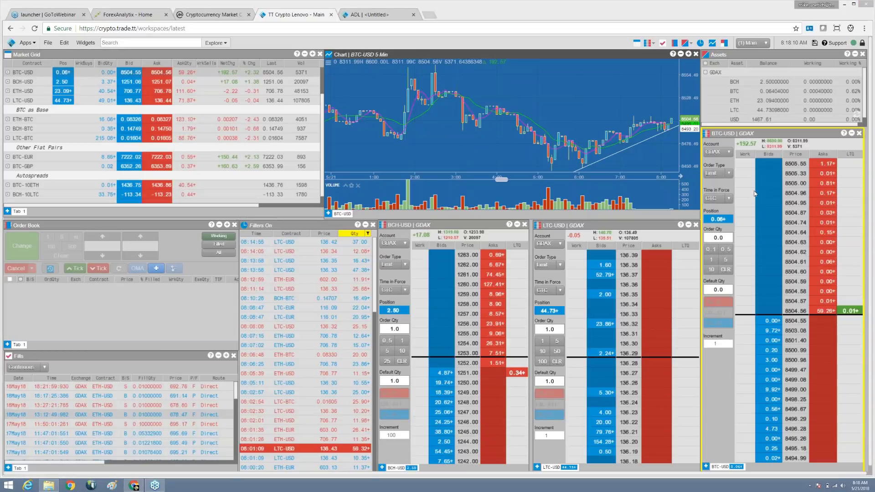
left_click(729, 174)
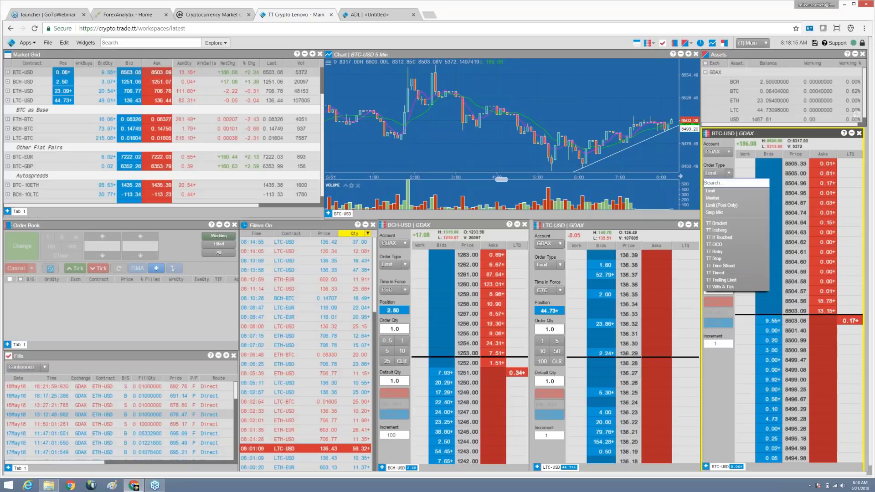
left_click(803, 138)
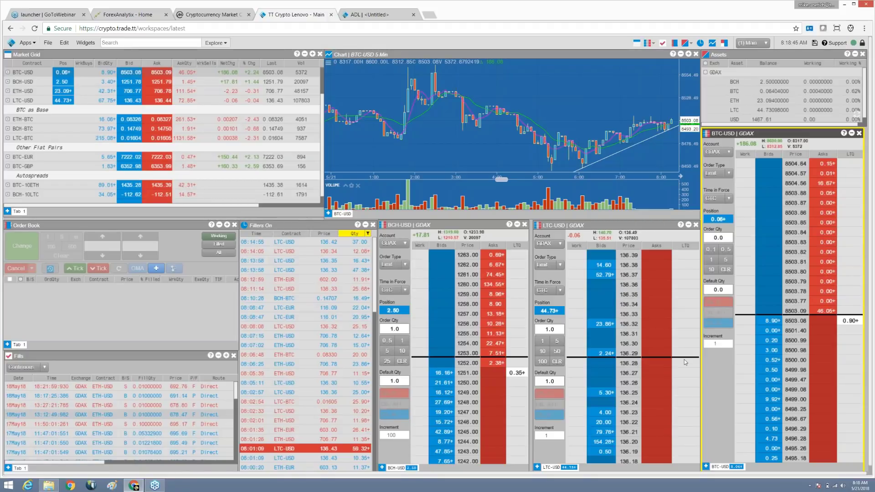
Place 1.00 LTC-USD sell orders at 136.57, 136.54 and 136.52
scroll(628, 376, "up", 3)
scroll(627, 377, "up", 5)
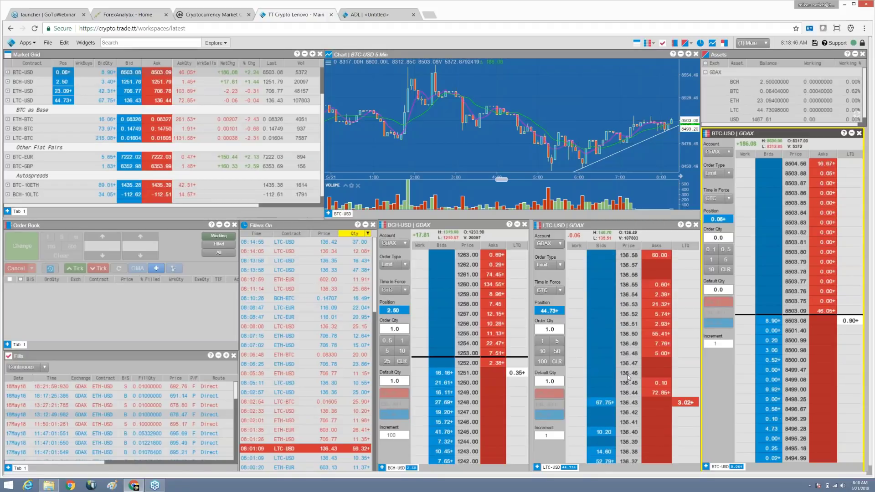
scroll(627, 376, "down", 1)
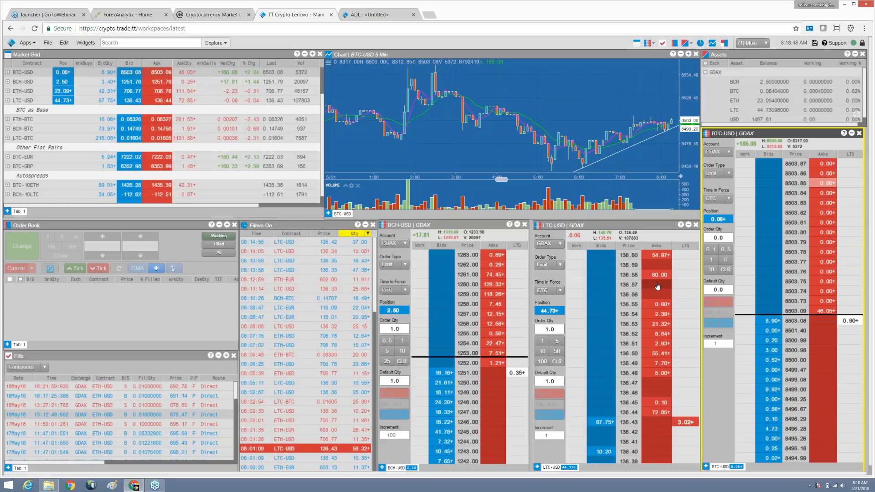
left_click(658, 287)
left_click(658, 314)
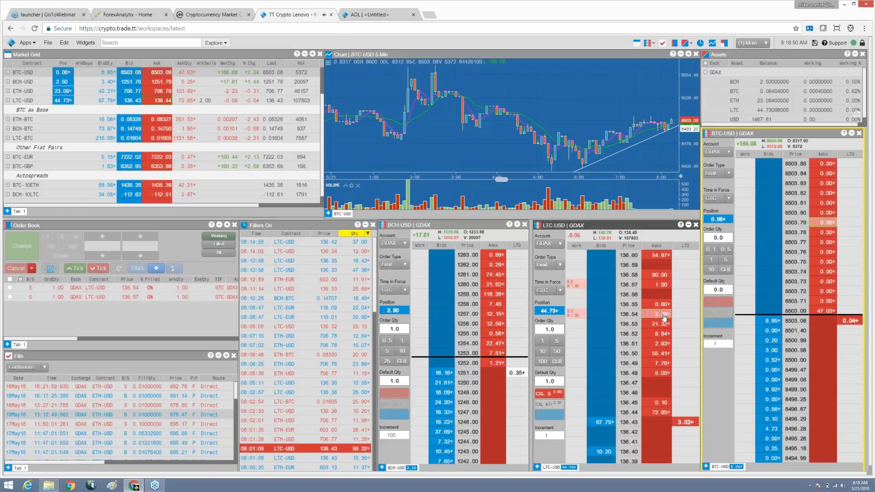
left_click(658, 338)
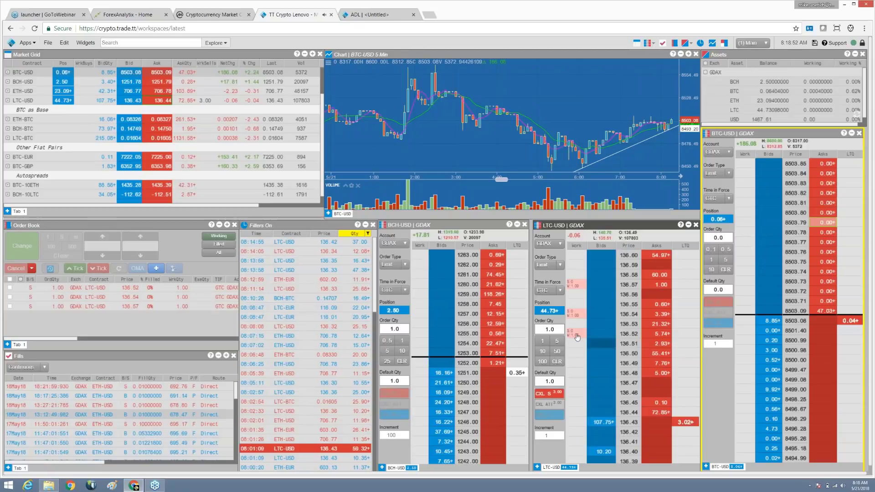
Move the 136.52 sell down to 136.49, then cancel it and the 136.57 sell
left_click_drag(575, 370, 575, 364)
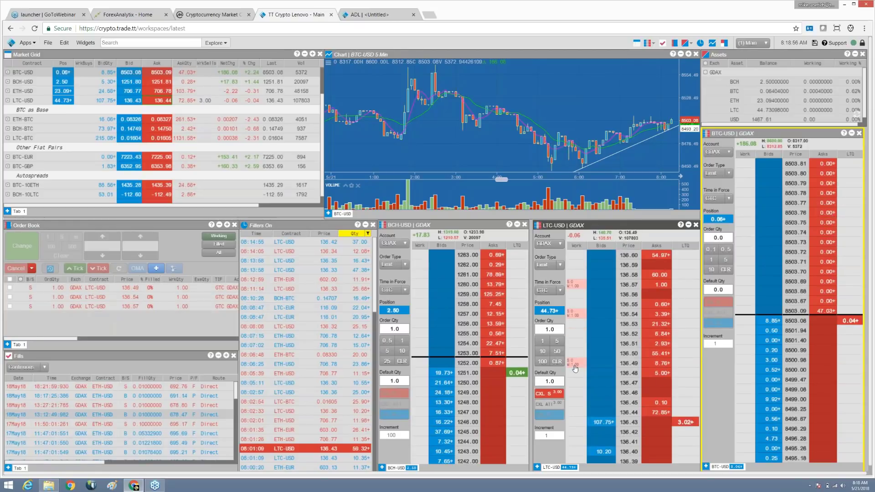
left_click(575, 365)
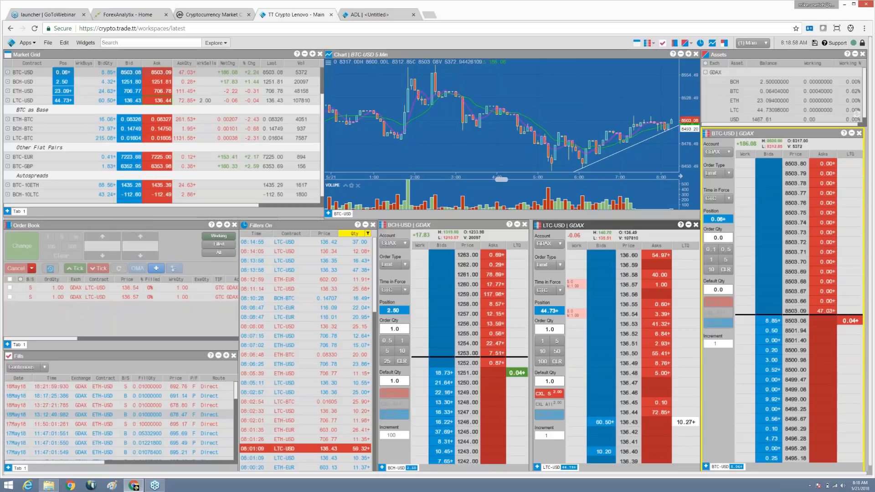
left_click(574, 286)
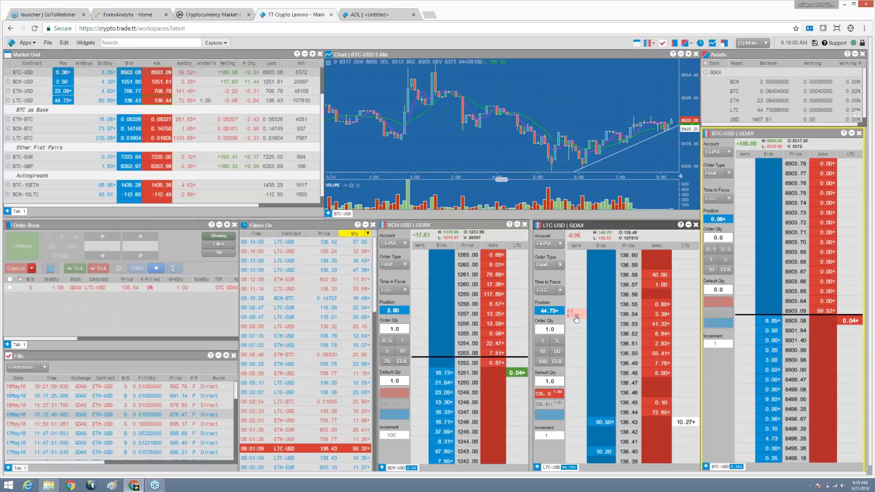
Change the 136.54 sell's quantity to 3.00, then cancel that order
mouse_move(576, 319)
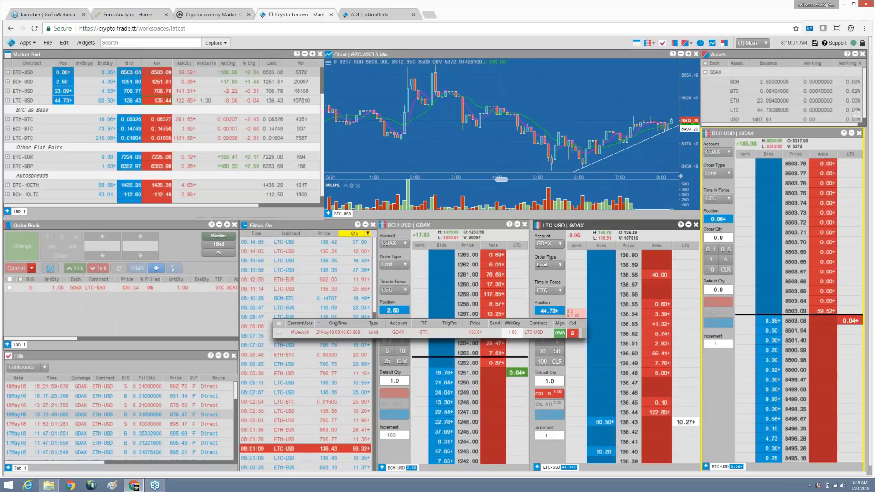
left_click(512, 332)
type("3.0")
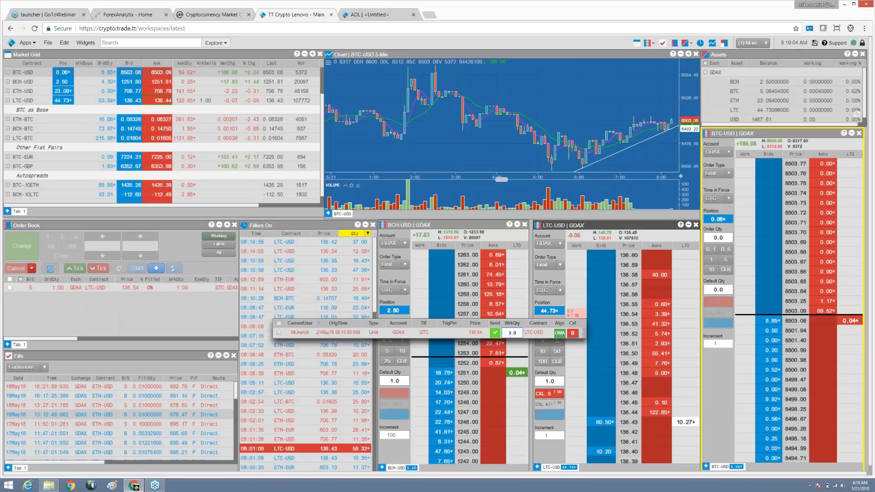
key("Return")
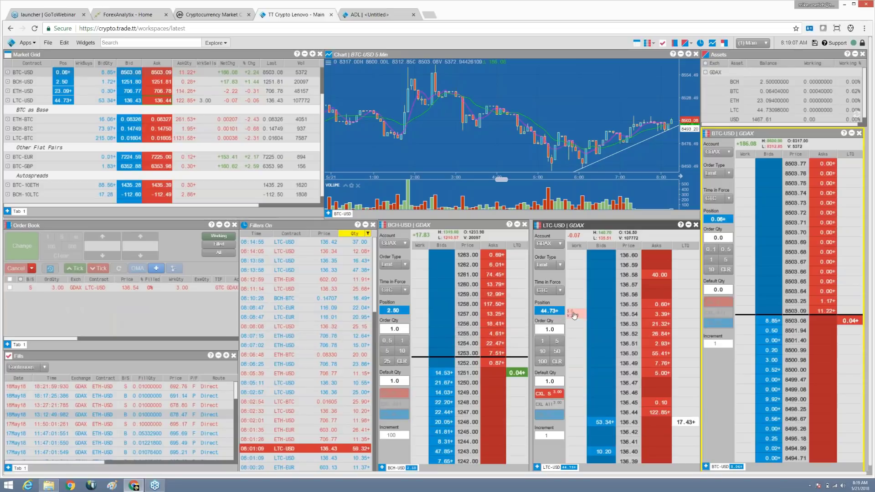
left_click(545, 392)
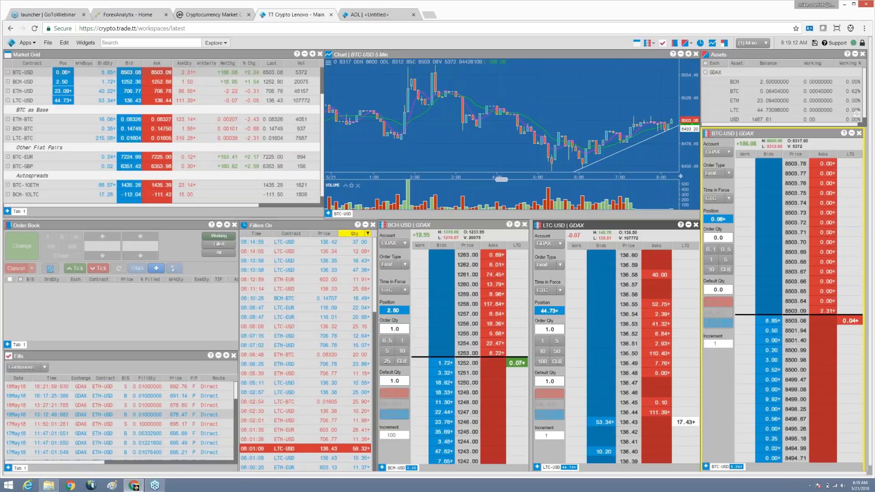
Set the LTC-USD ladder increment to 25
left_click(546, 435)
type("25")
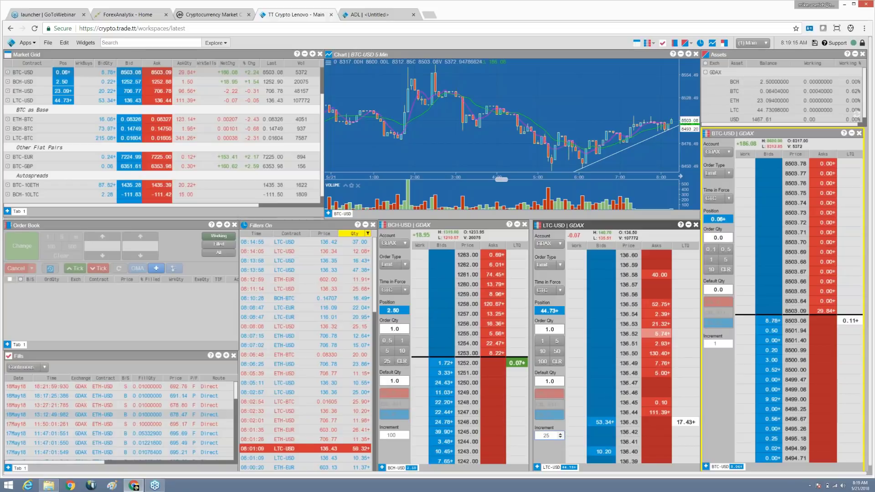
key("Return")
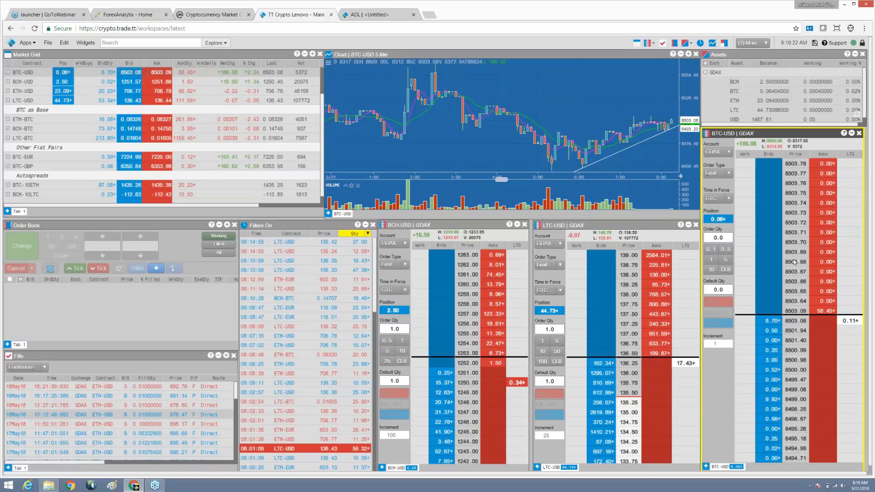
scroll(768, 389, "down", 1)
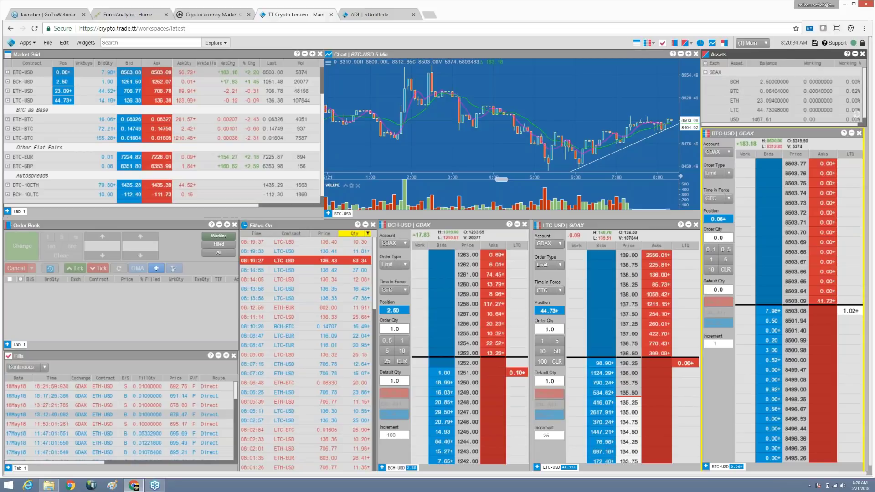
Close the BCH/LTC three-ladder widget, then open, move and close a floating BTC-10ETH MD Trader
left_click(724, 44)
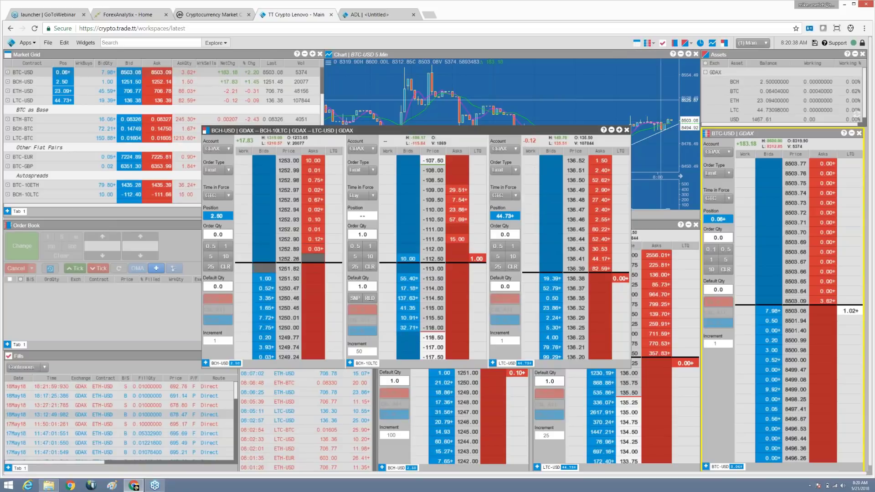
left_click(22, 193)
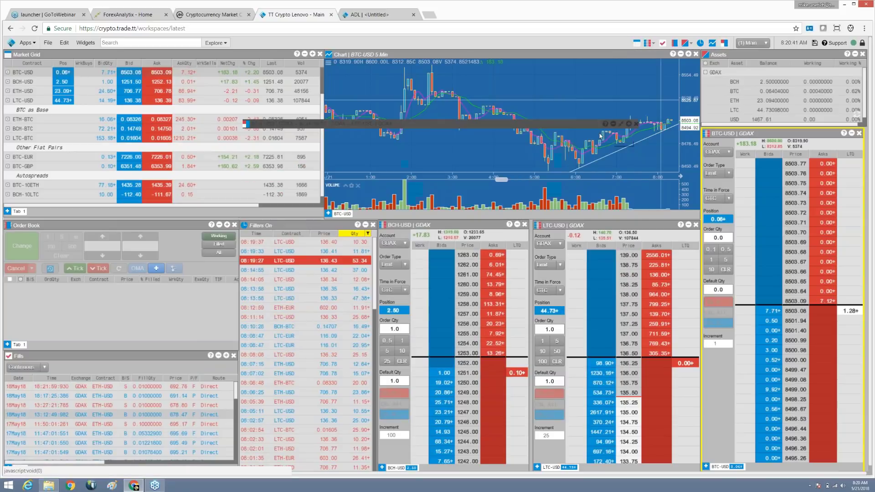
right_click(32, 187)
mouse_move(69, 196)
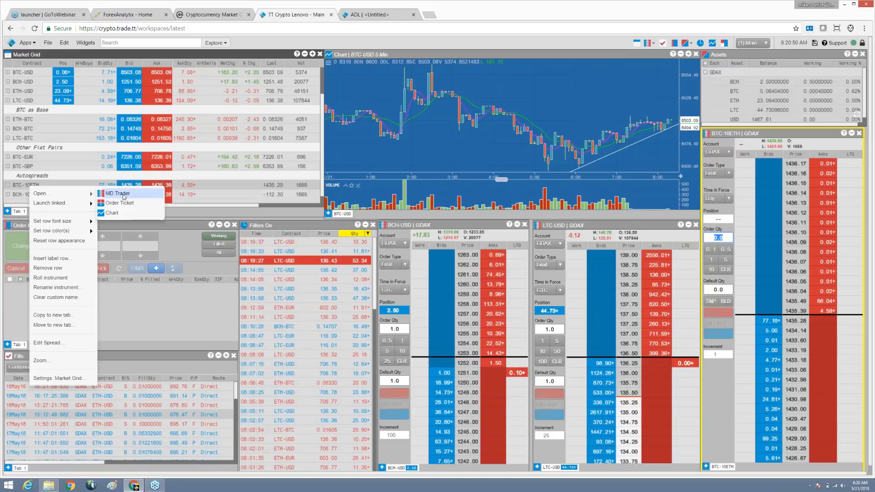
left_click(119, 194)
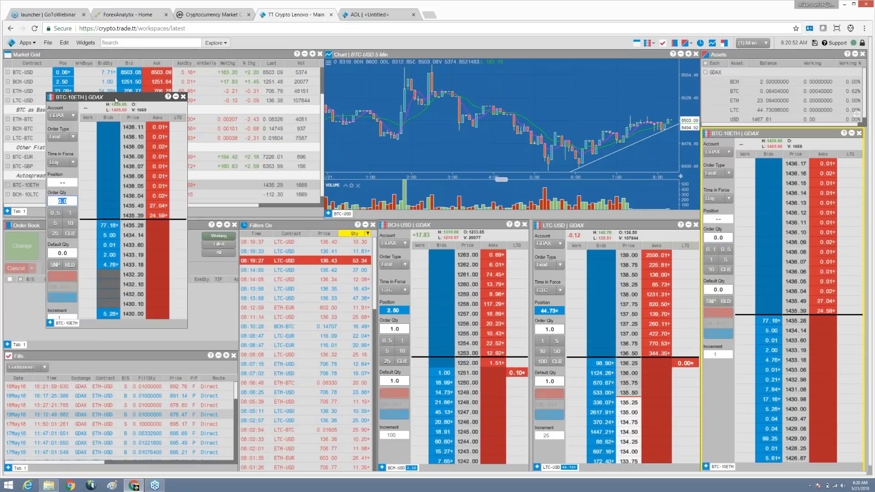
left_click_drag(295, 112, 562, 124)
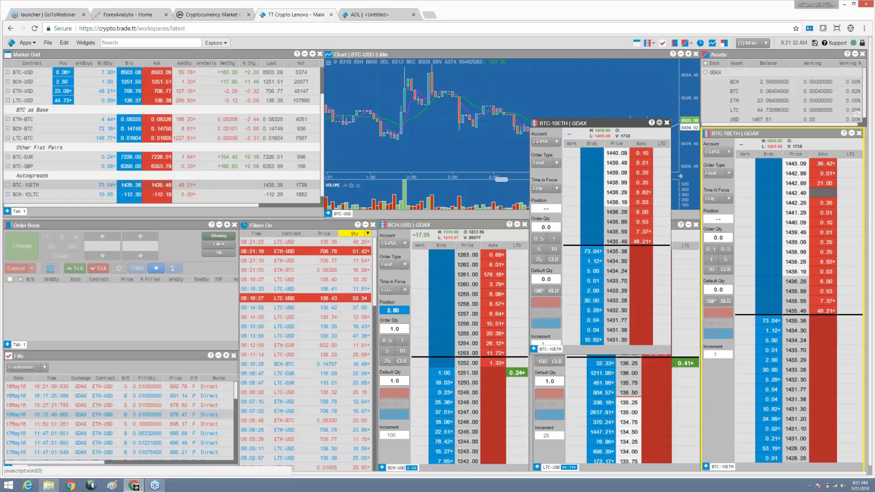
left_click(659, 122)
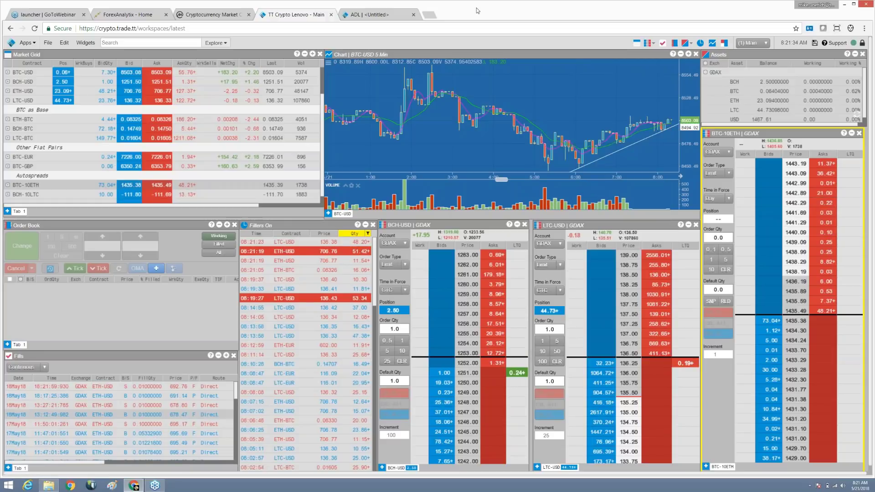